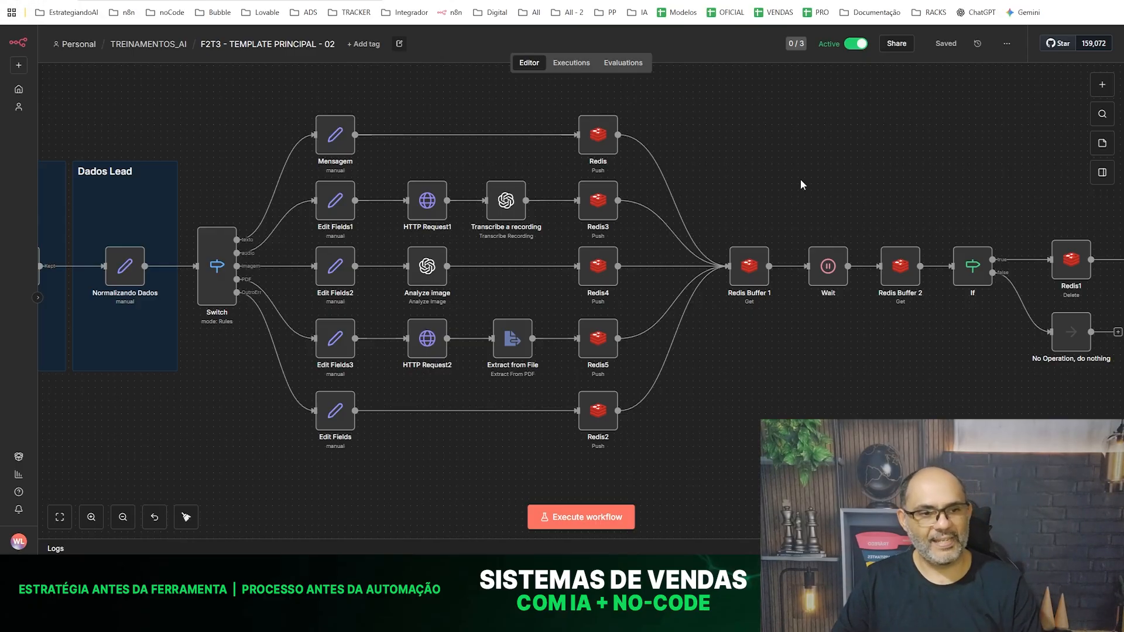
pyautogui.moveTo(221, 92); pyautogui.dragTo(243, 116)
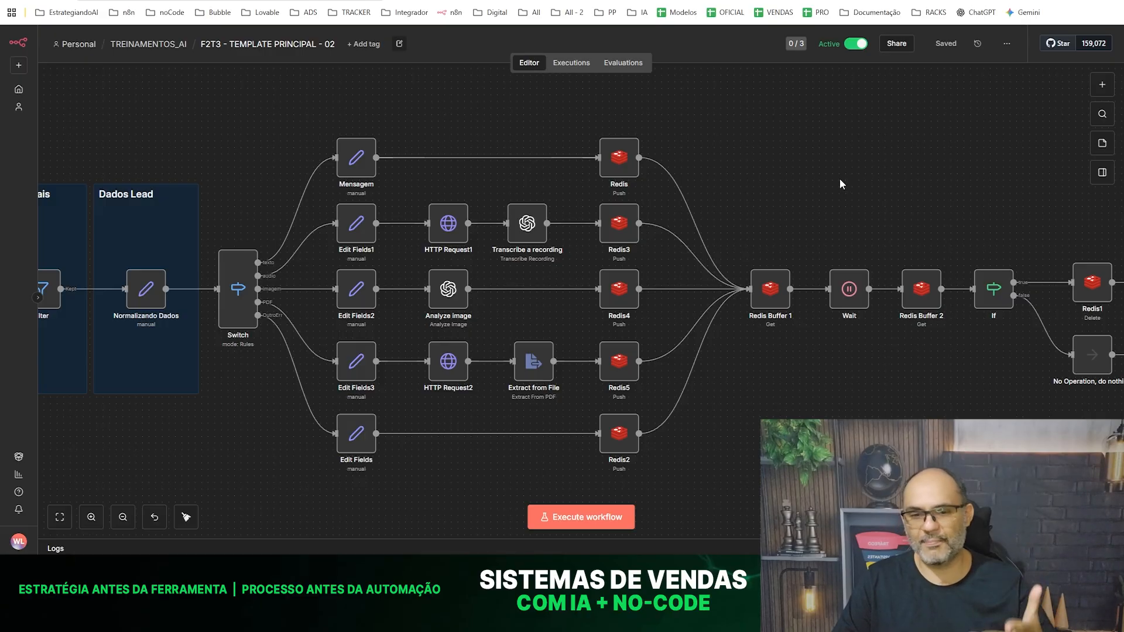
pyautogui.moveTo(994, 181); pyautogui.dragTo(40, 170)
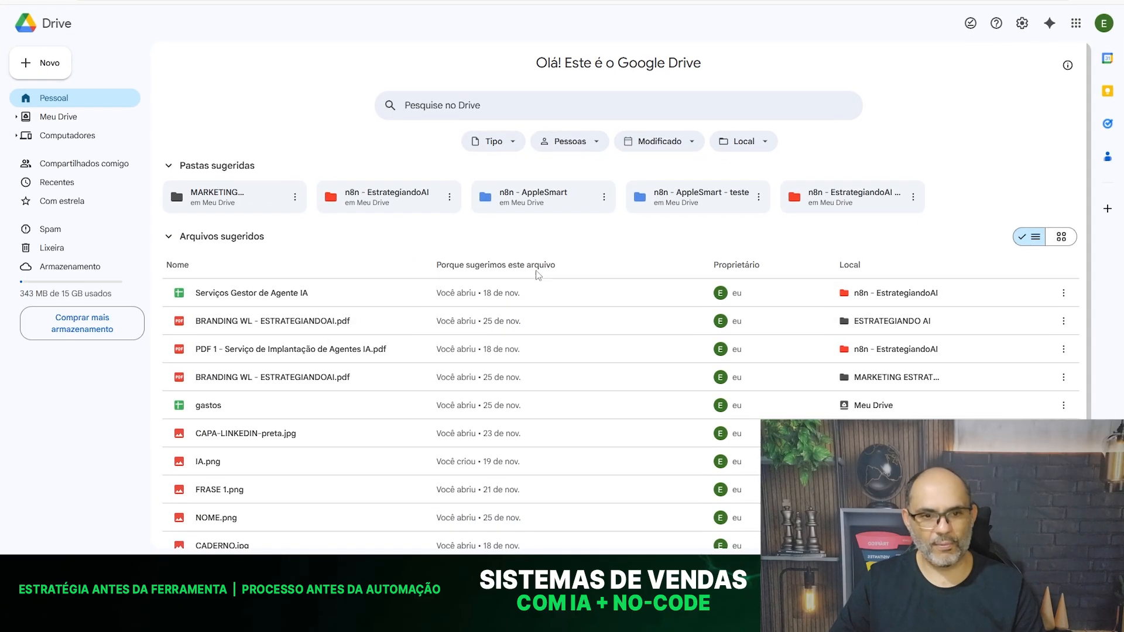
# - Switch to Google Drive and open the folder "n8n - AppleSmart - teste"
pyautogui.click(527, 197)
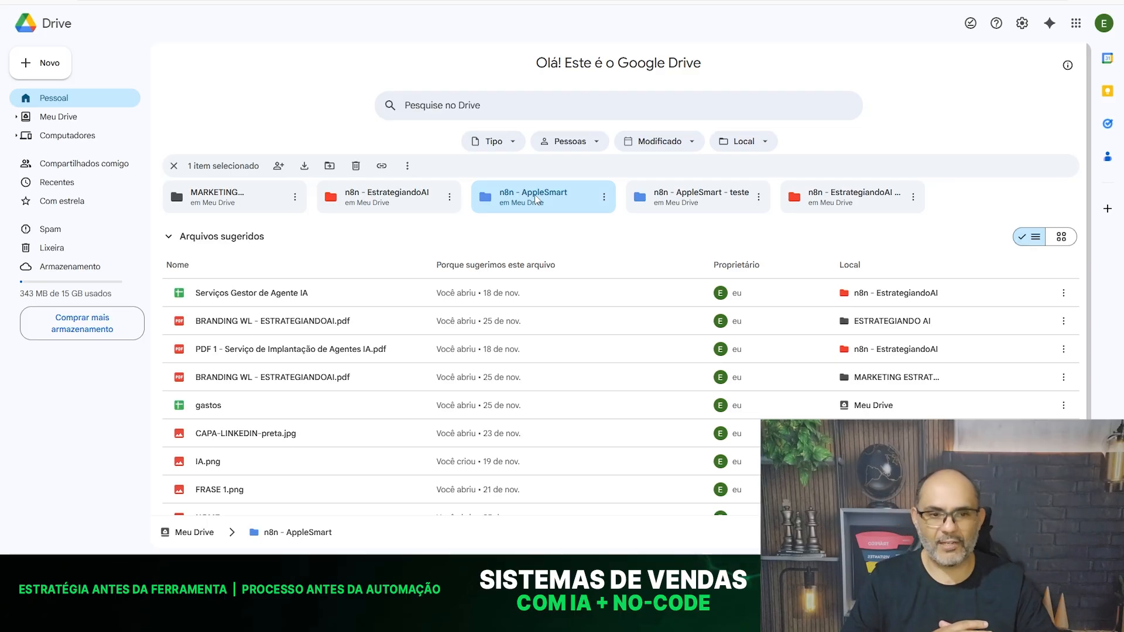
pyautogui.doubleClick(680, 207)
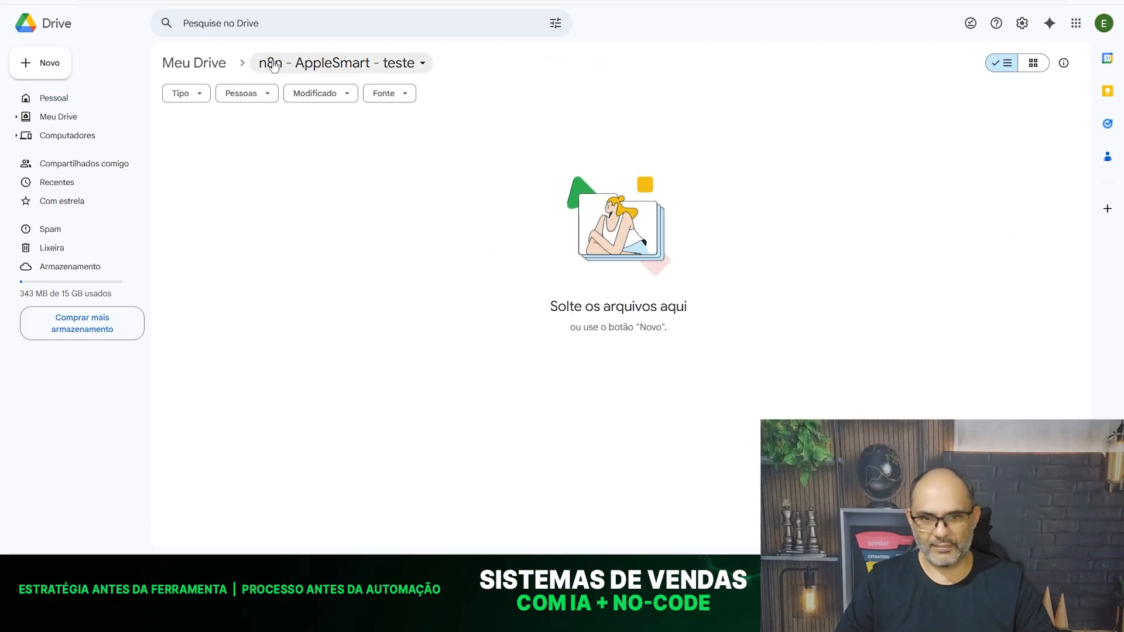
pyautogui.rightClick(309, 183)
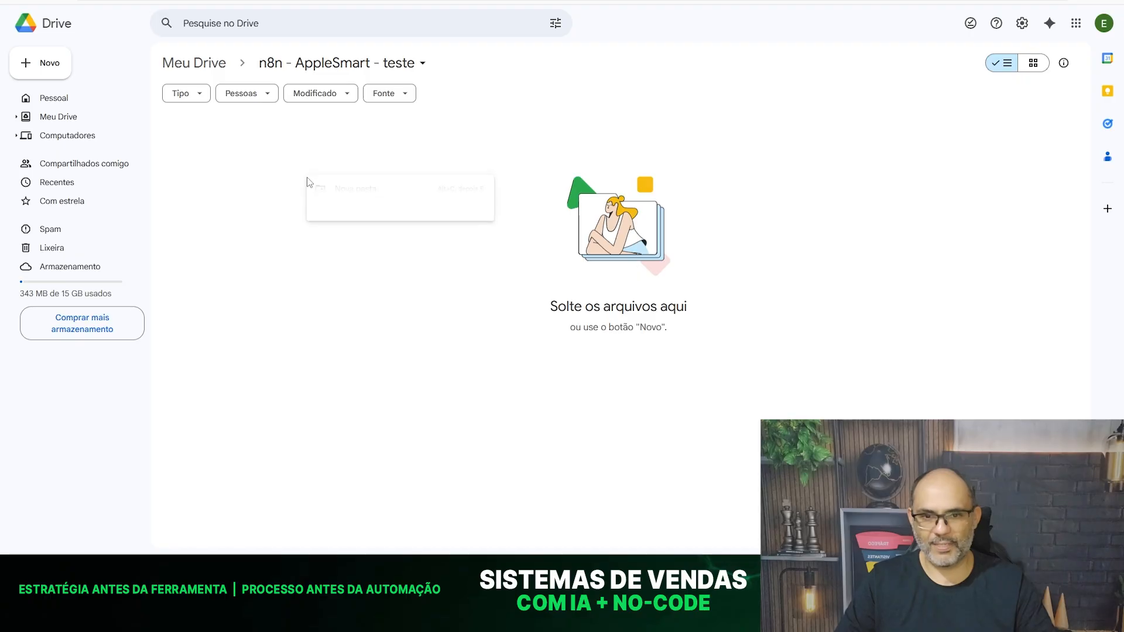
pyautogui.click(241, 185)
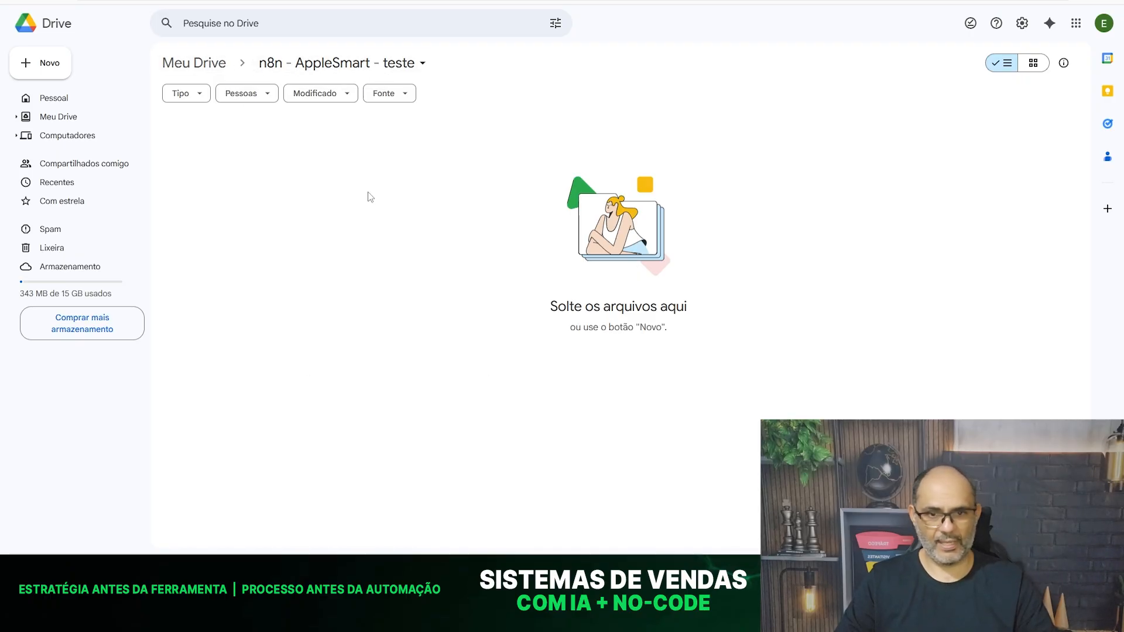
# - Upload the files "Apple - Catálogo Completo de Produtos (1).xlsx" and "Catálogo de Serviços Técnicos Apple (1).pdf" into the folder
pyautogui.rightClick(333, 213)
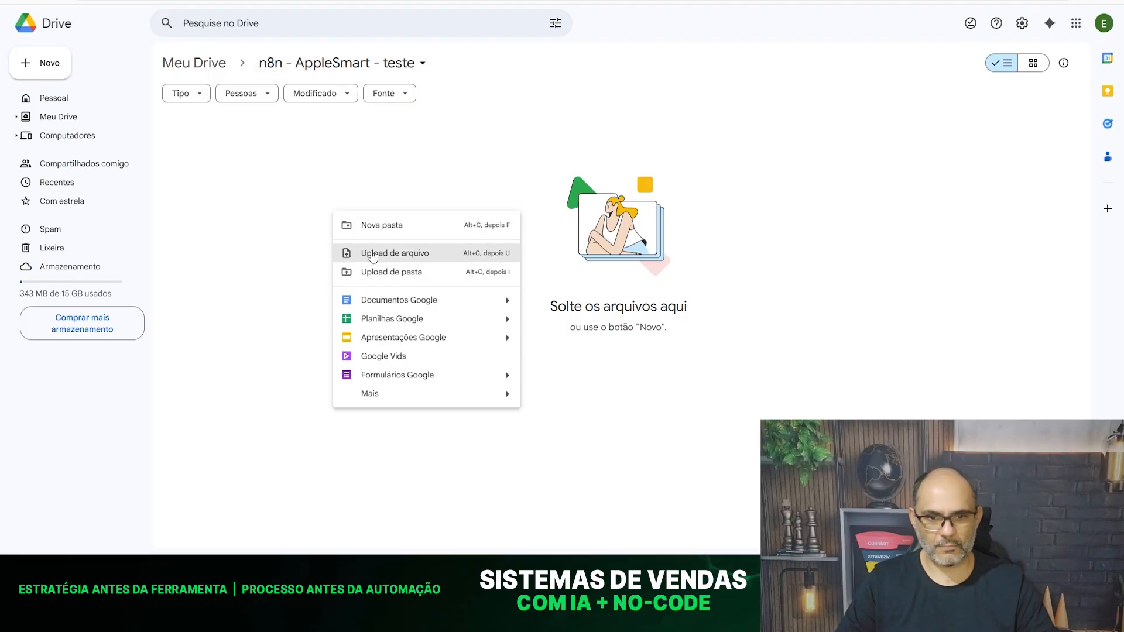
pyautogui.click(372, 254)
pyautogui.click(525, 156)
pyautogui.keyDown('ctrl'); pyautogui.click(366, 144); pyautogui.keyUp('ctrl')
pyautogui.click(931, 538)
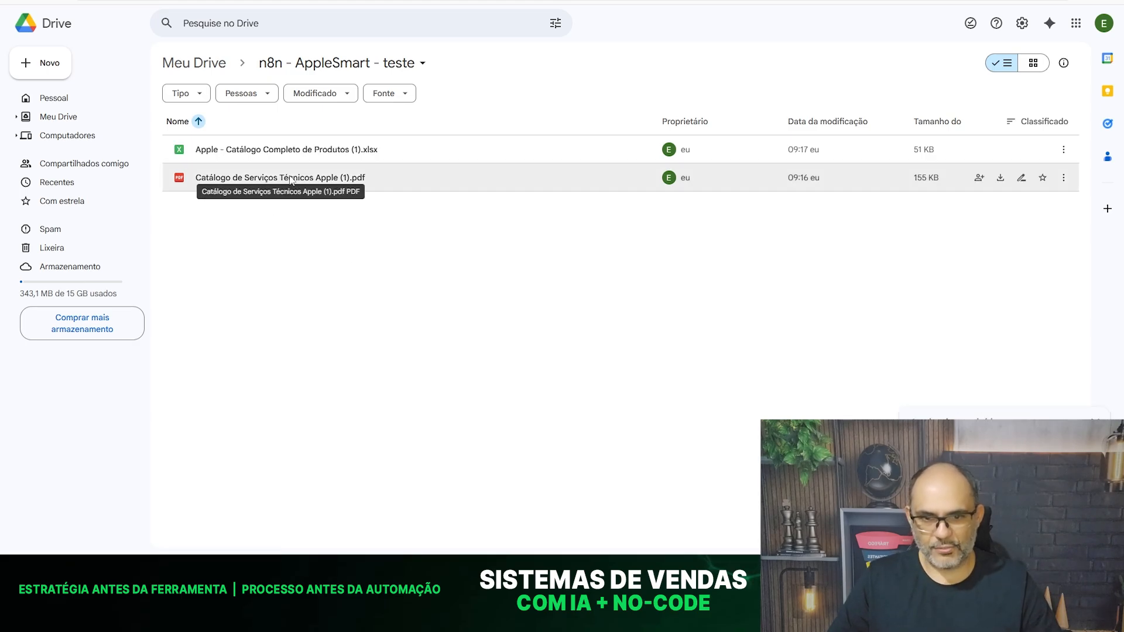
# - Rename the PDF file as "Catálogo de Serviços Técnicos Apple.pdf"
pyautogui.rightClick(304, 181)
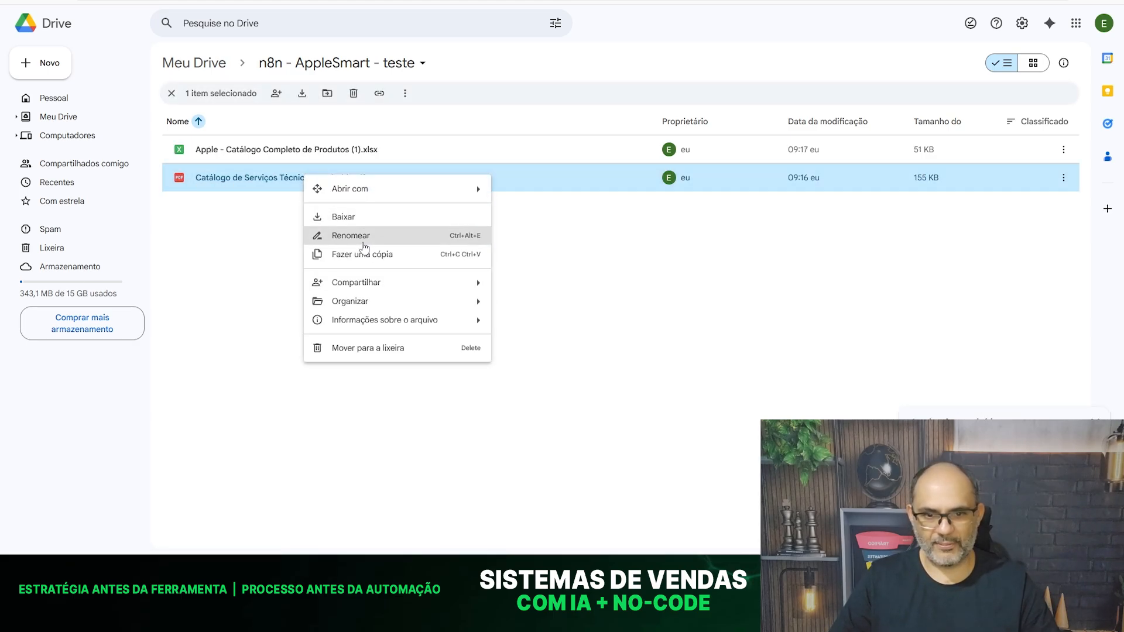
pyautogui.click(363, 234)
pyautogui.press('Right')
pyautogui.write('==')
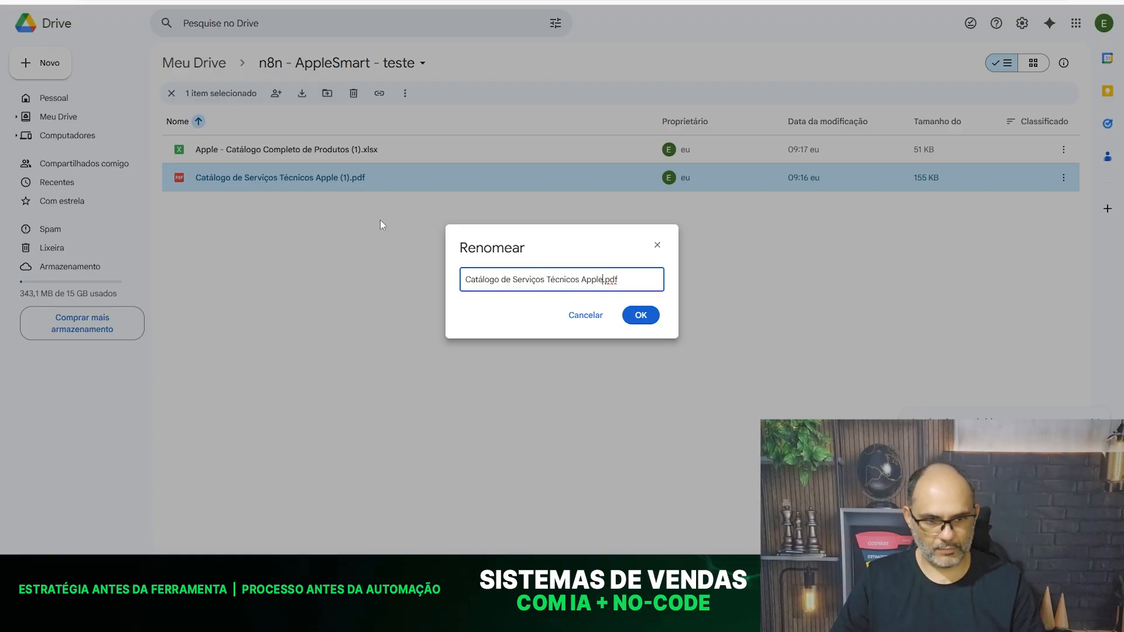
pyautogui.press('Return')
# - Rename the Excel file as "Apple - Catálogo Completo de Produtos.xlsx"
pyautogui.rightClick(345, 150)
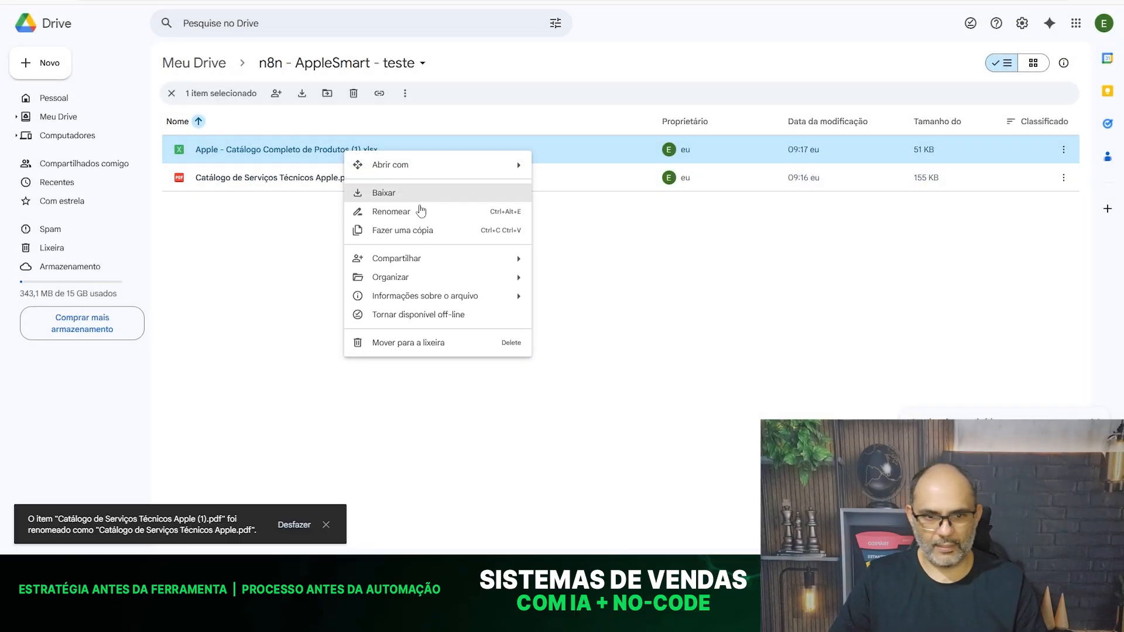
pyautogui.click(469, 212)
pyautogui.click(612, 281)
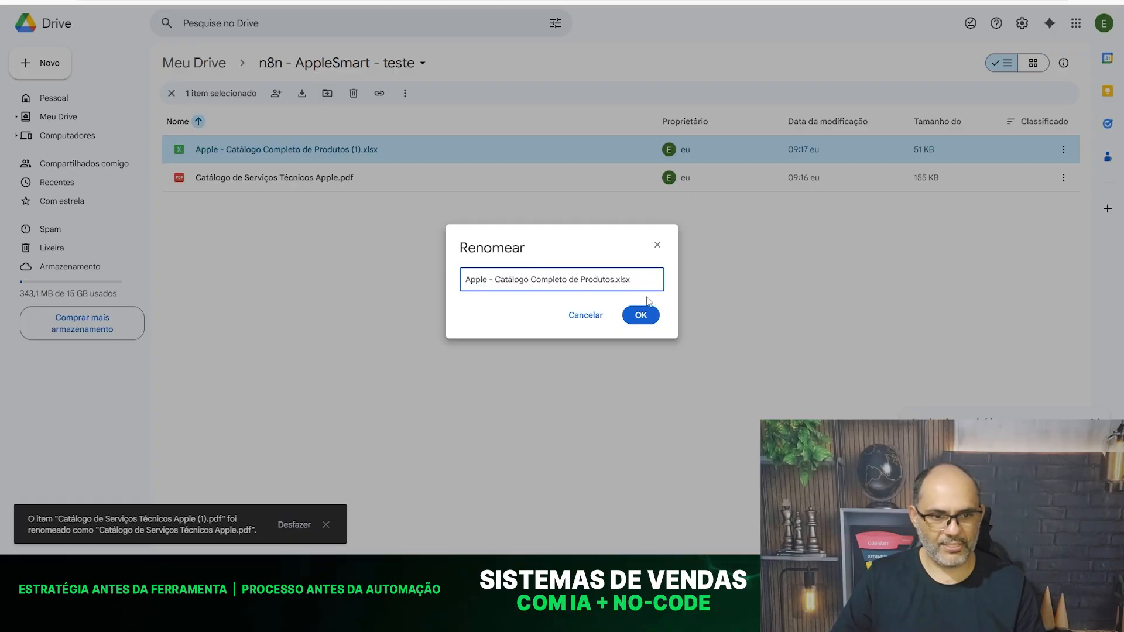
pyautogui.click(641, 315)
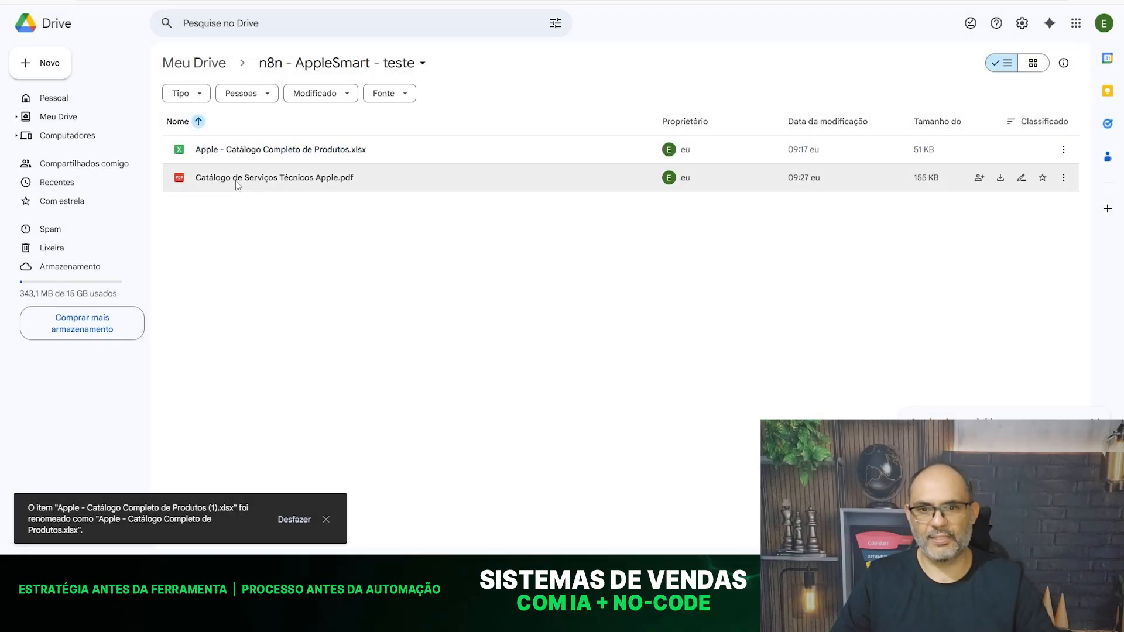
# - Preview "Catálogo de Serviços Técnicos Apple.pdf", examine its proposal sections and service price table, and return to the folder
pyautogui.doubleClick(236, 182)
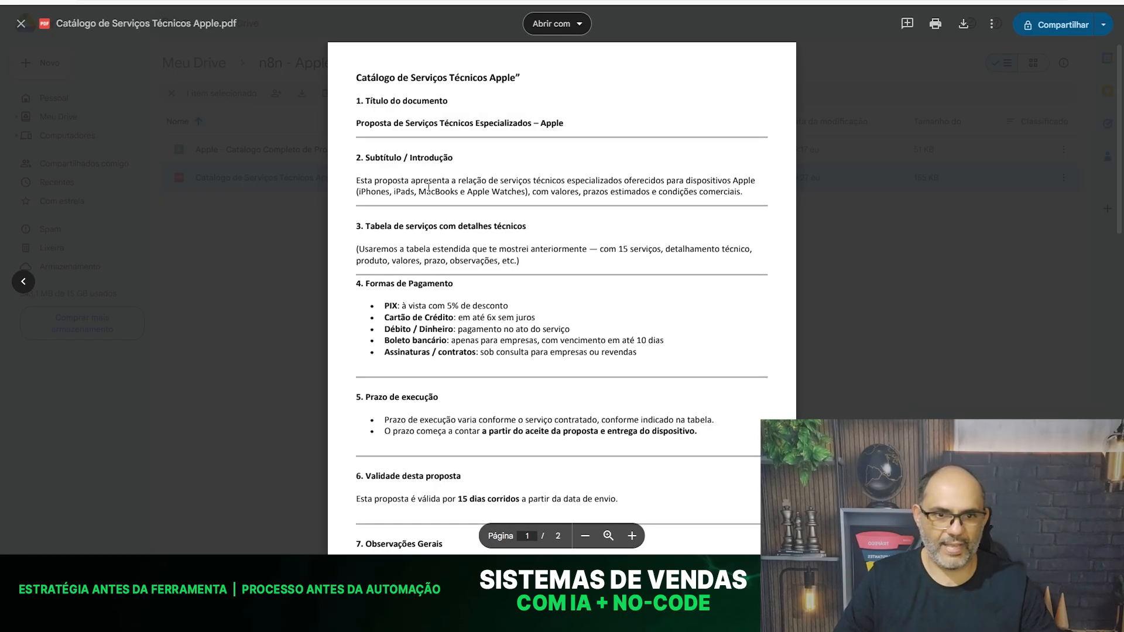
pyautogui.scroll(-7, 457, 220)
pyautogui.scroll(-3, 458, 220)
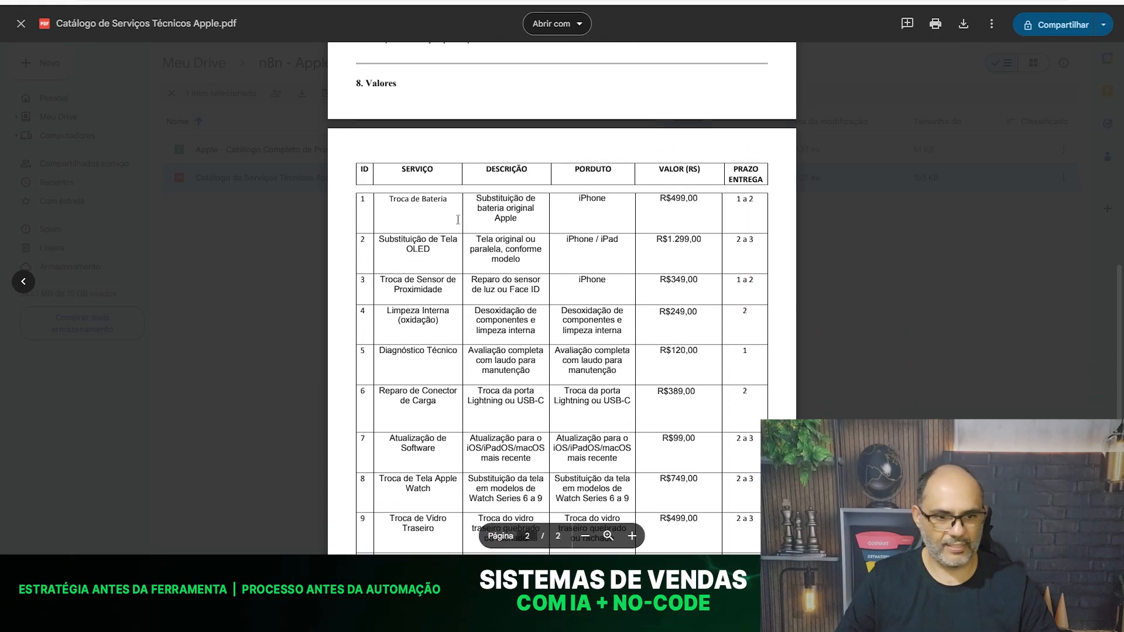
pyautogui.scroll(-4, 458, 220)
pyautogui.scroll(11, 457, 220)
pyautogui.scroll(3, 437, 319)
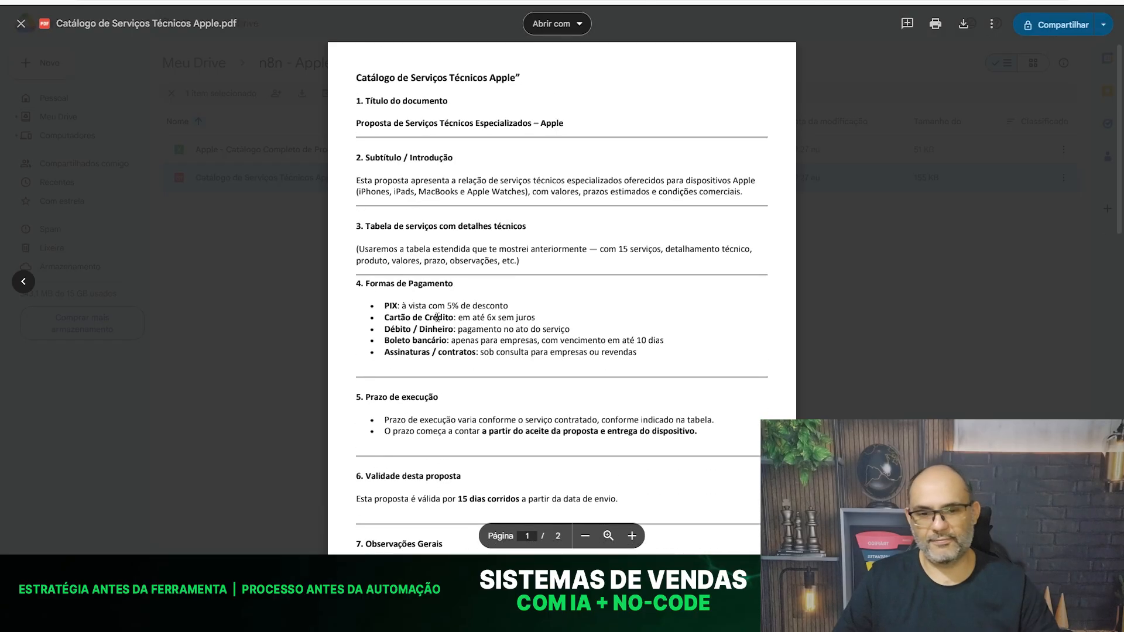
pyautogui.click(20, 24)
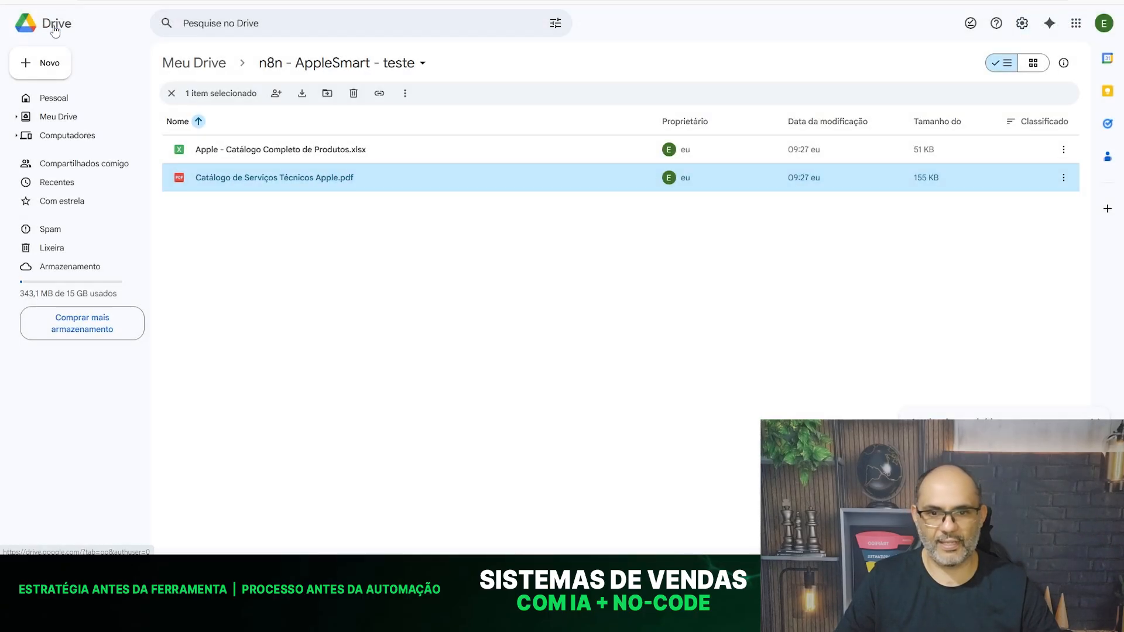
pyautogui.click(334, 260)
# - Open "Apple - Catálogo Completo de Produtos.xlsx", examine its product columns, and return to the Drive folder
pyautogui.doubleClick(278, 151)
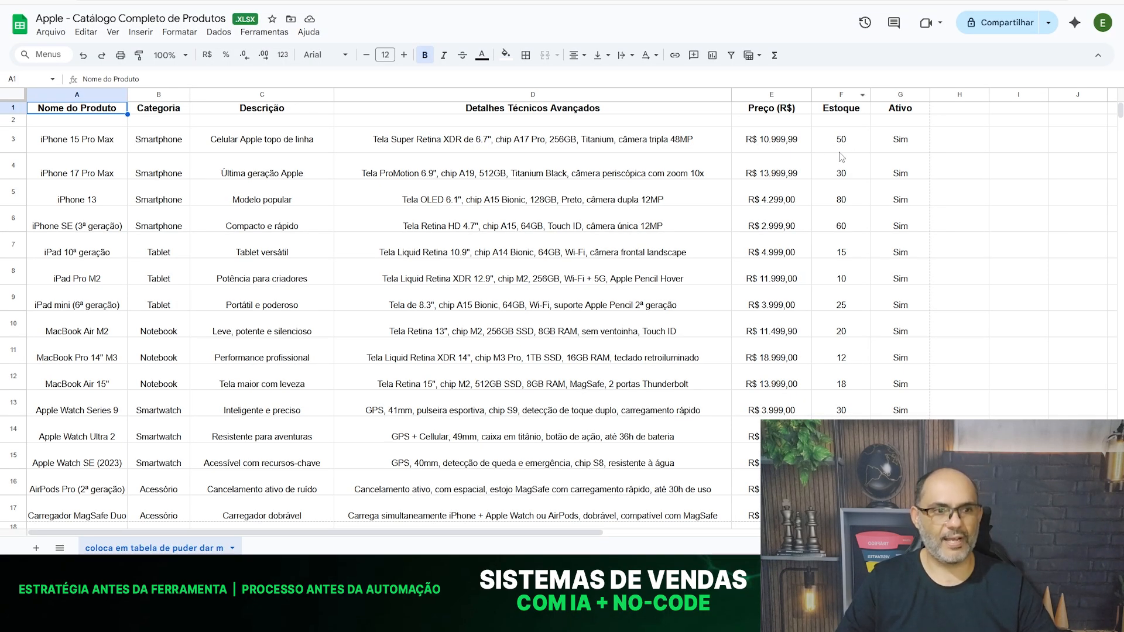
pyautogui.click(896, 141)
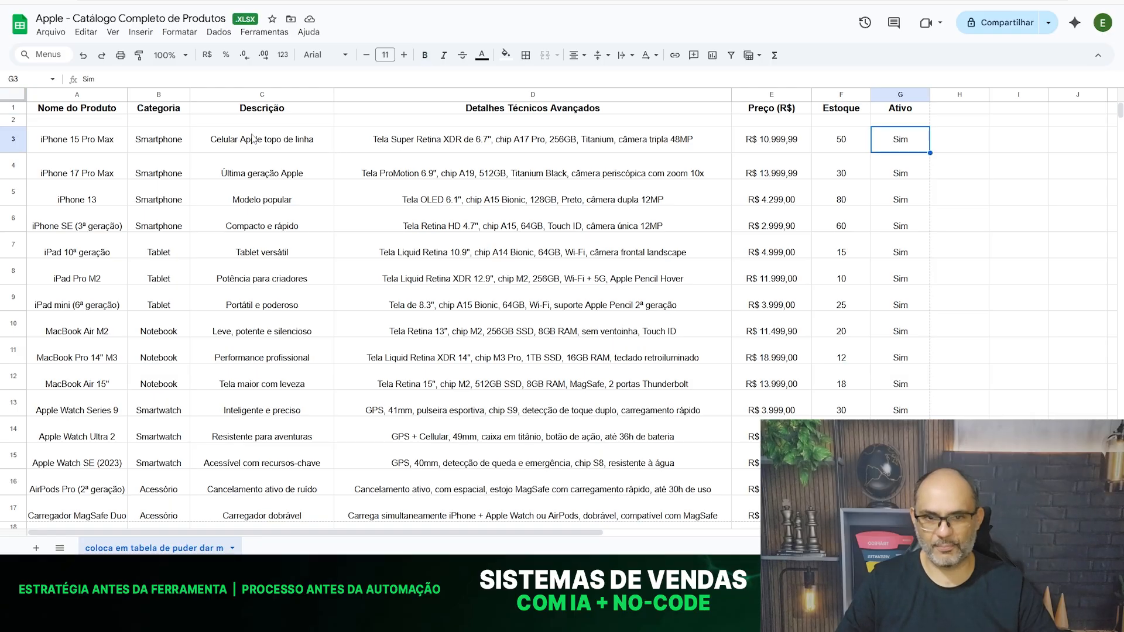
pyautogui.click(468, 145)
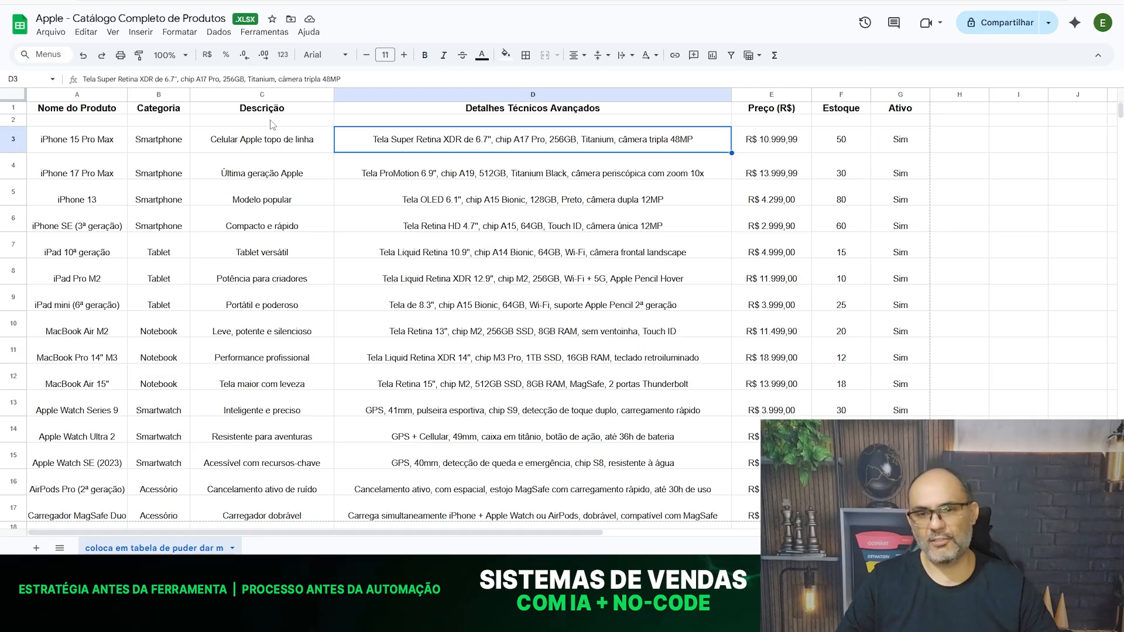
pyautogui.click(264, 149)
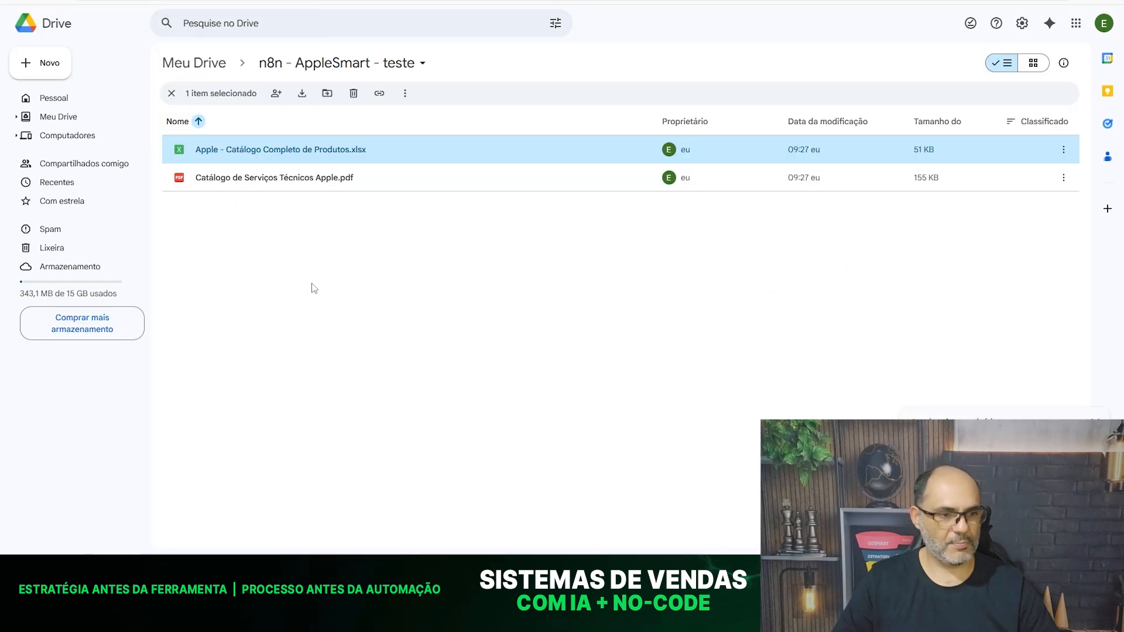
pyautogui.click(312, 288)
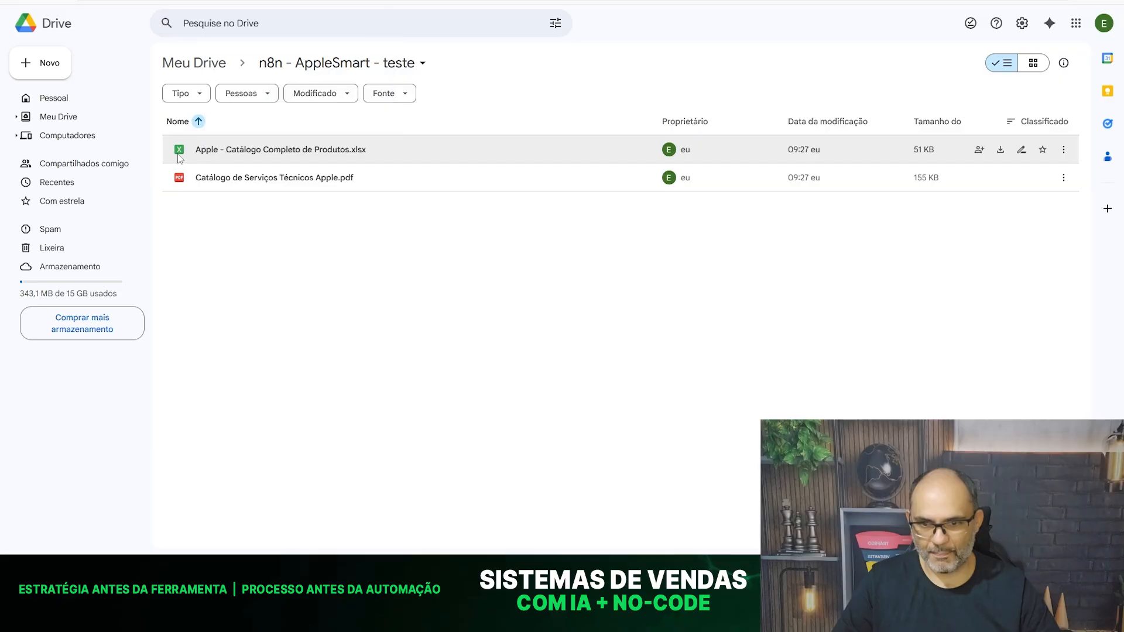
pyautogui.moveTo(180, 155)
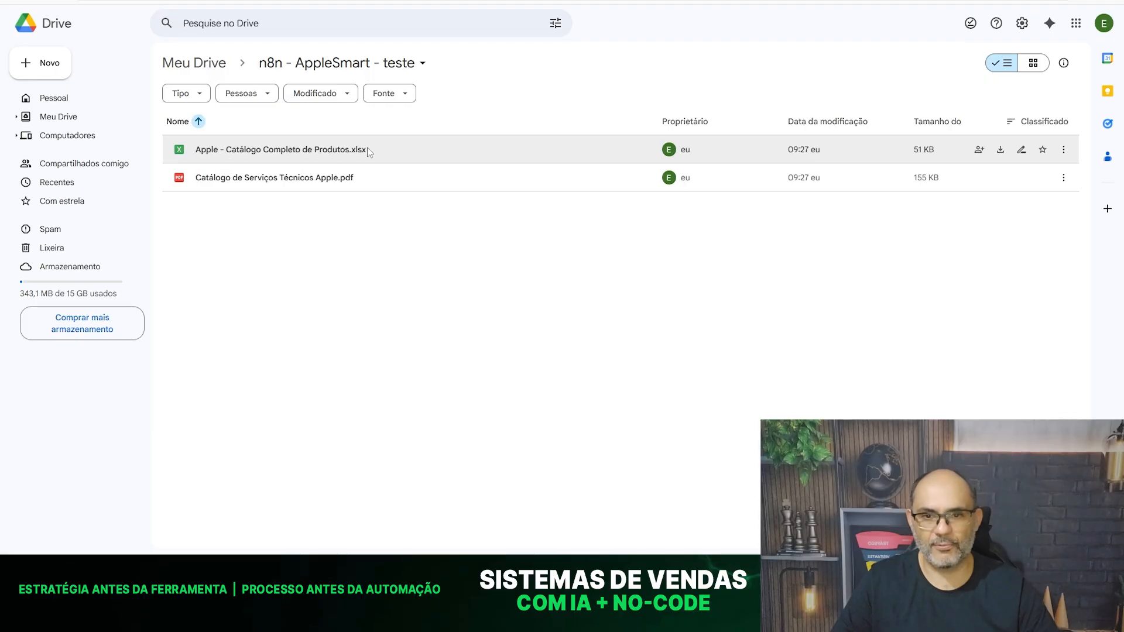
pyautogui.doubleClick(255, 151)
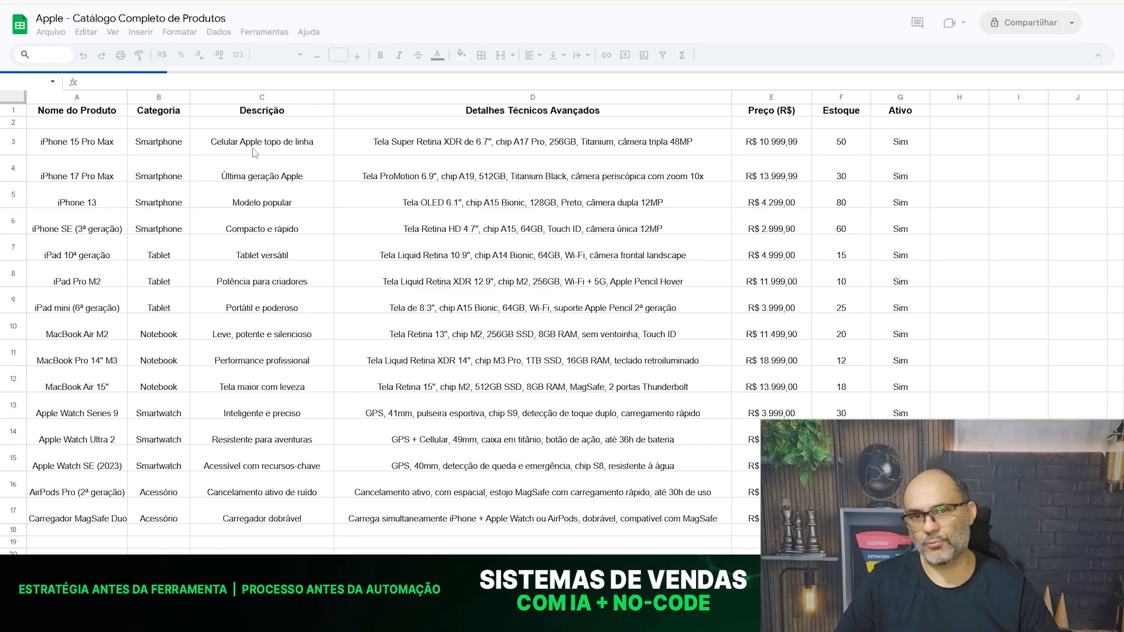
pyautogui.hotkey('ctrl', 'w')
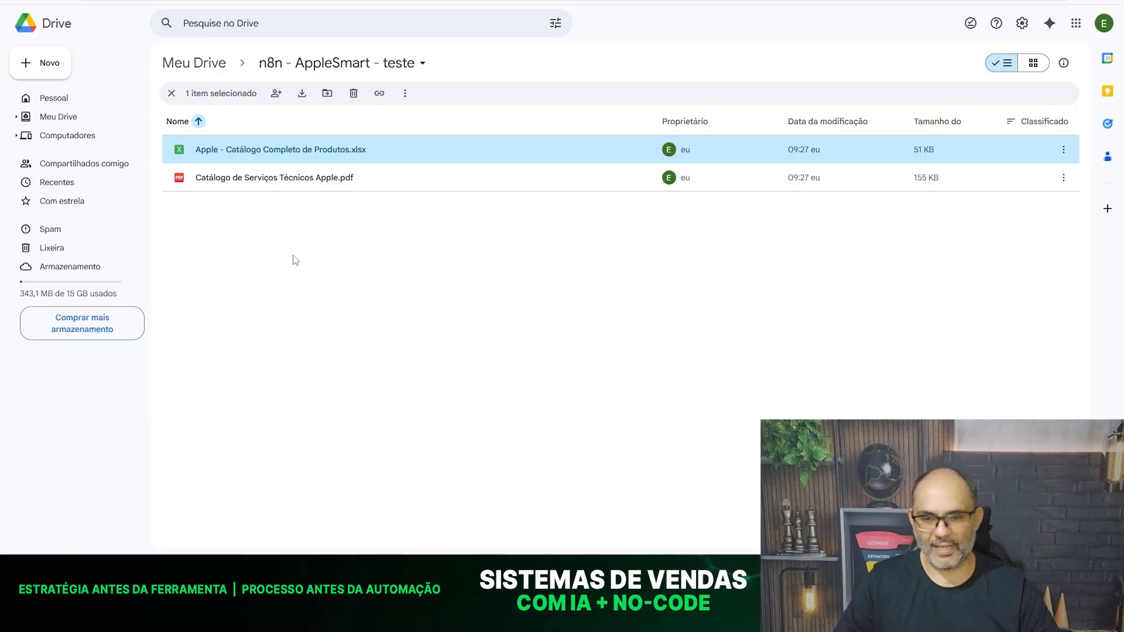
pyautogui.click(294, 260)
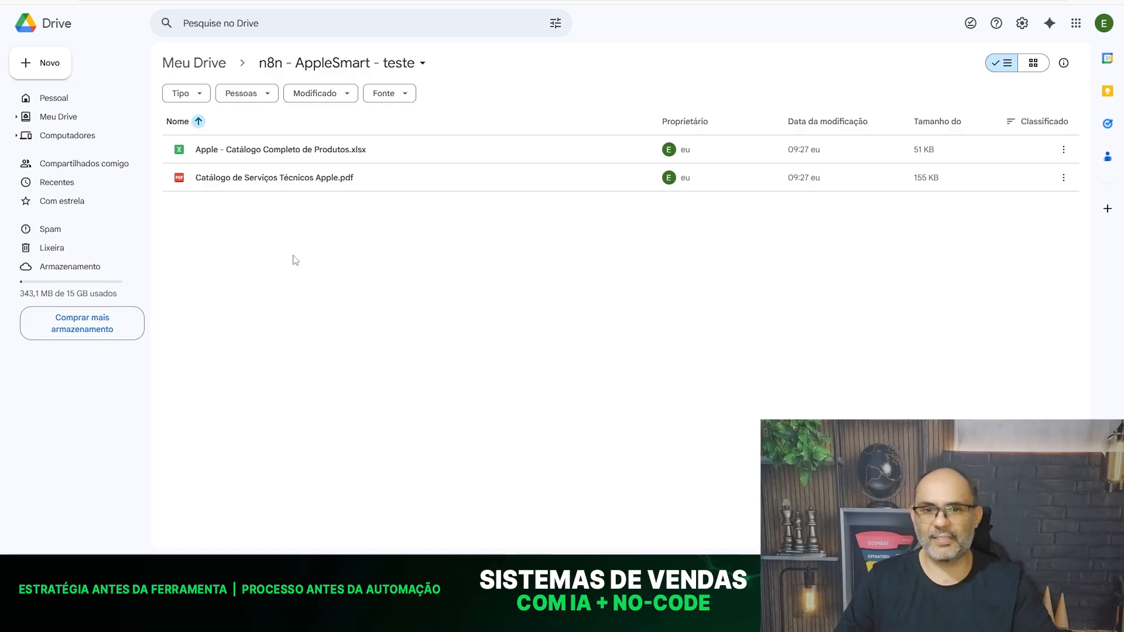
# - Open "Apple - Catálogo Completo de Produtos.xlsx" and save it as a native Google Sheets file
pyautogui.doubleClick(256, 158)
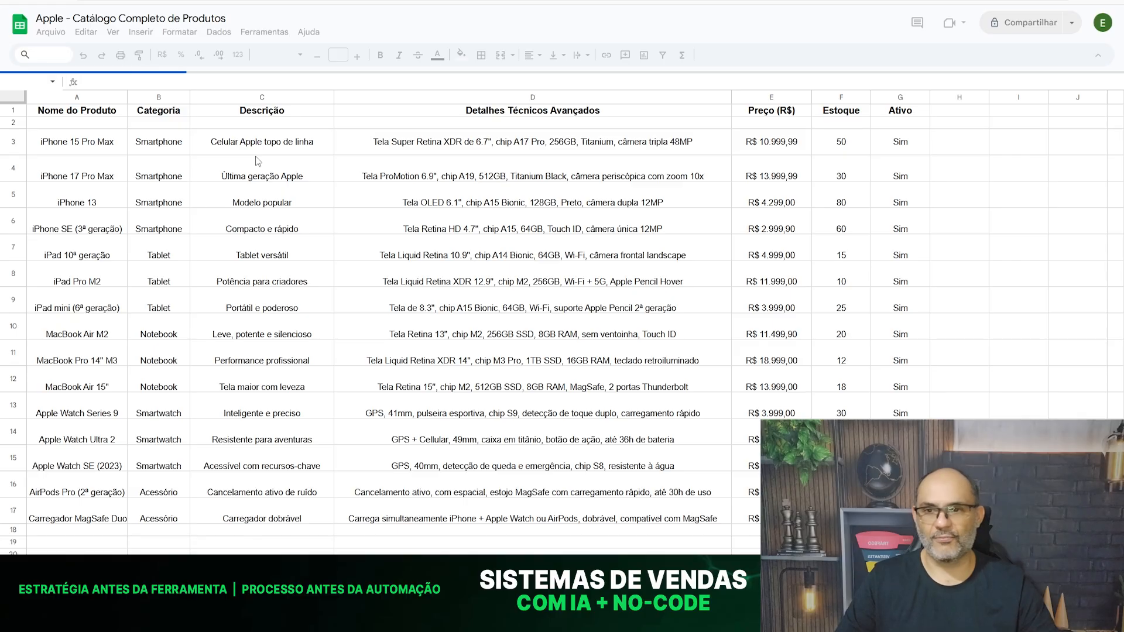
pyautogui.click(51, 32)
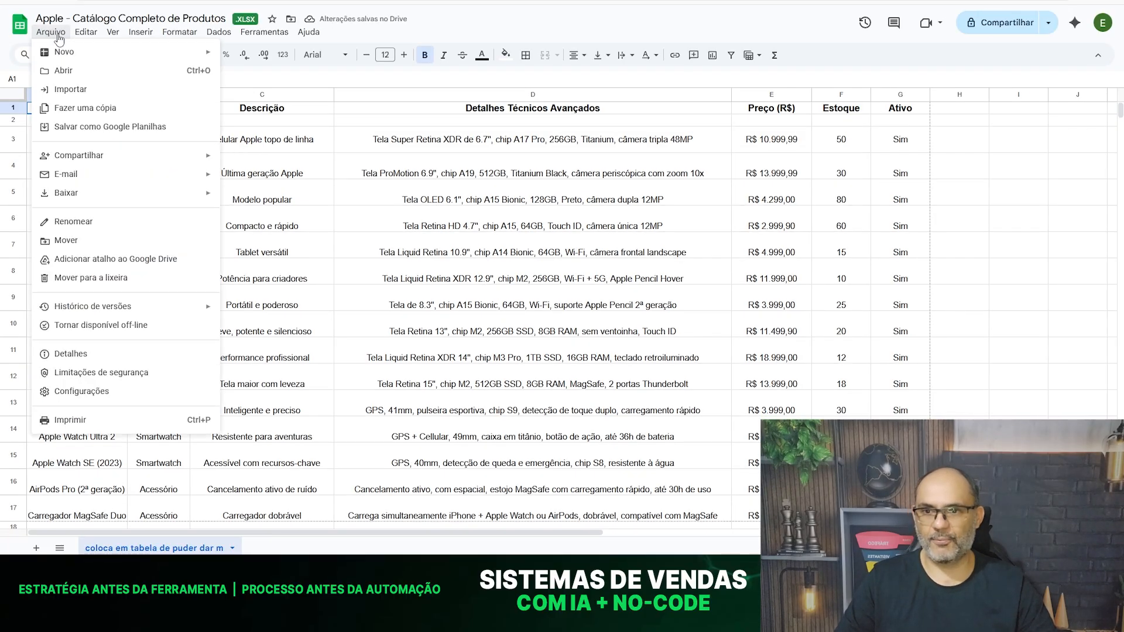
pyautogui.click(100, 130)
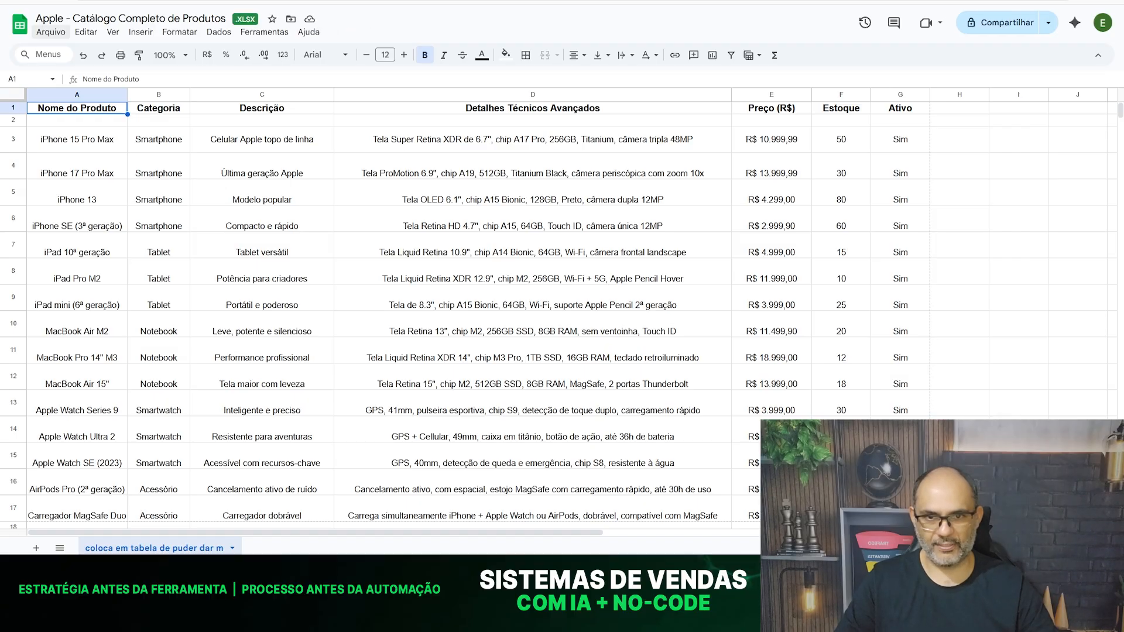
# - Return to the Drive folder and delete the original "Apple - Catálogo Completo de Produtos.xlsx", keeping the Google Sheets version
pyautogui.hotkey('ctrl', 'shift', 'Tab')
pyautogui.click(271, 287)
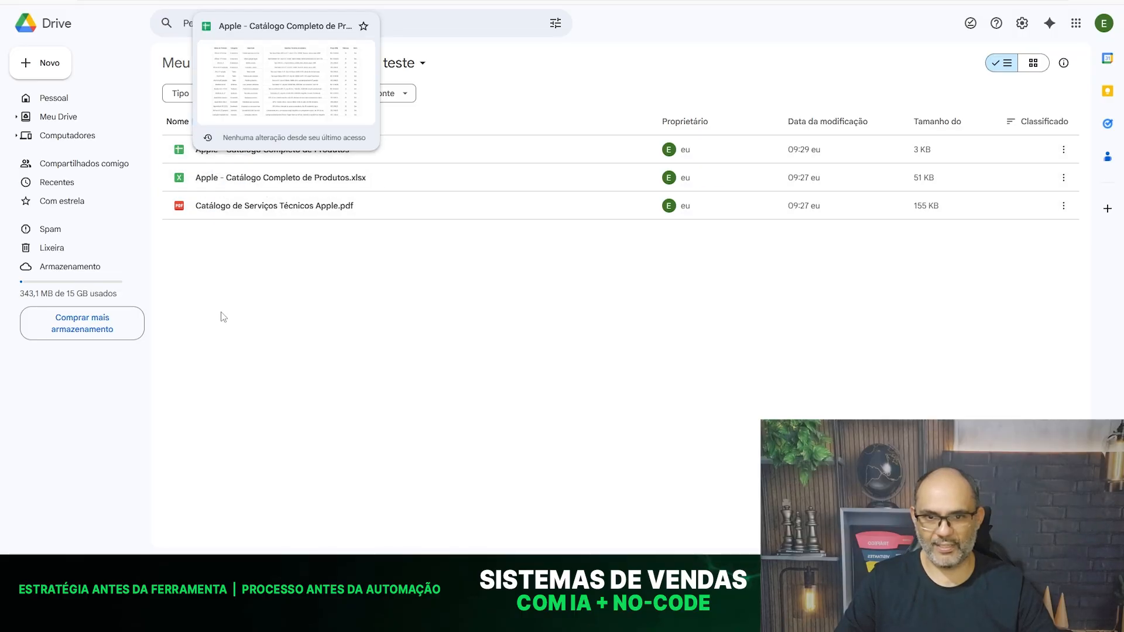
pyautogui.click(275, 178)
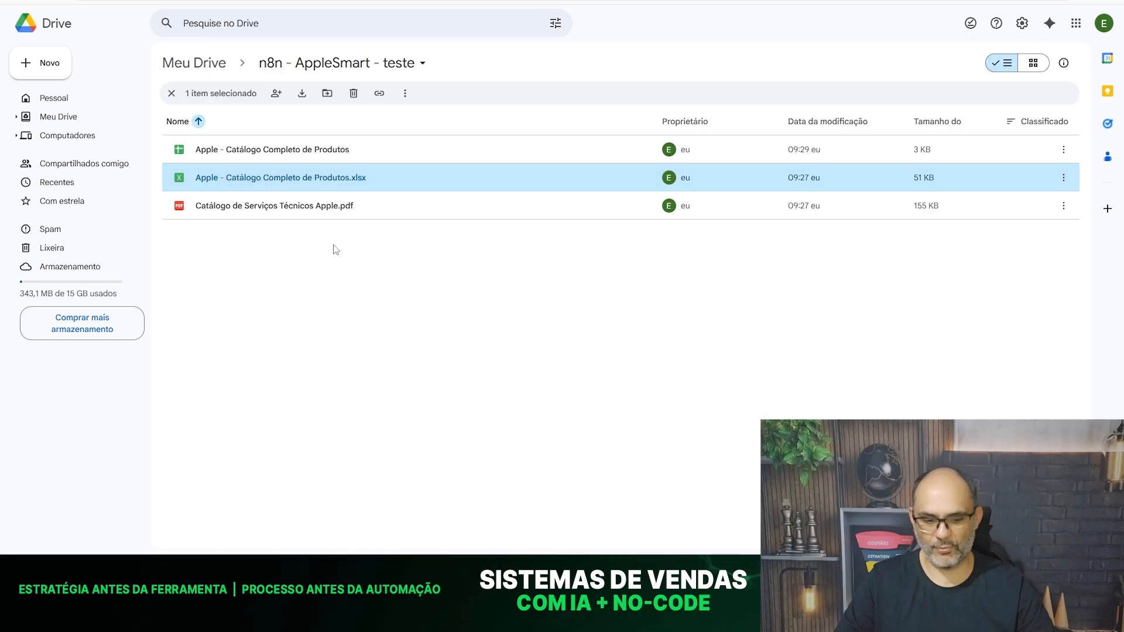
pyautogui.press('Delete')
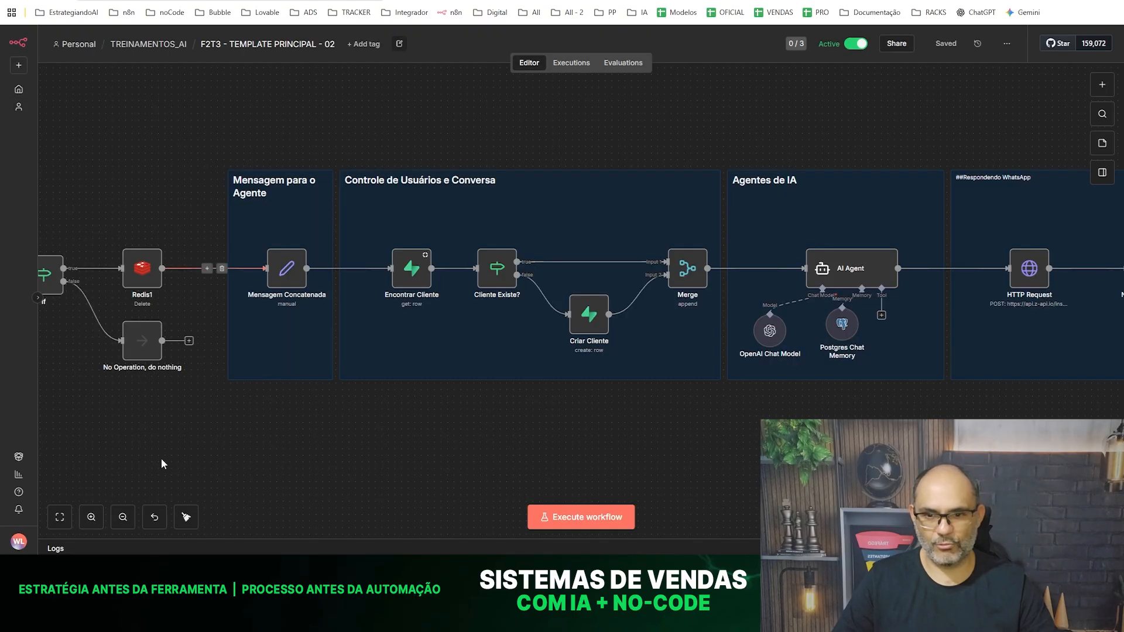
pyautogui.moveTo(178, 421); pyautogui.dragTo(1048, 385)
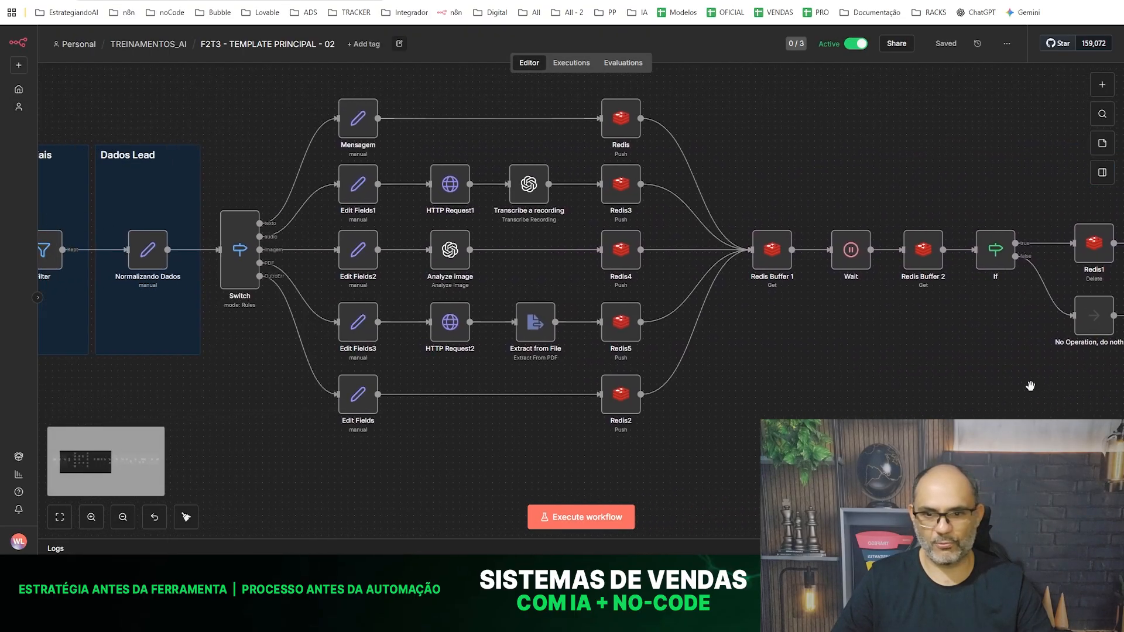
pyautogui.moveTo(197, 401); pyautogui.dragTo(0, 414)
pyautogui.moveTo(619, 438); pyautogui.dragTo(38, 431)
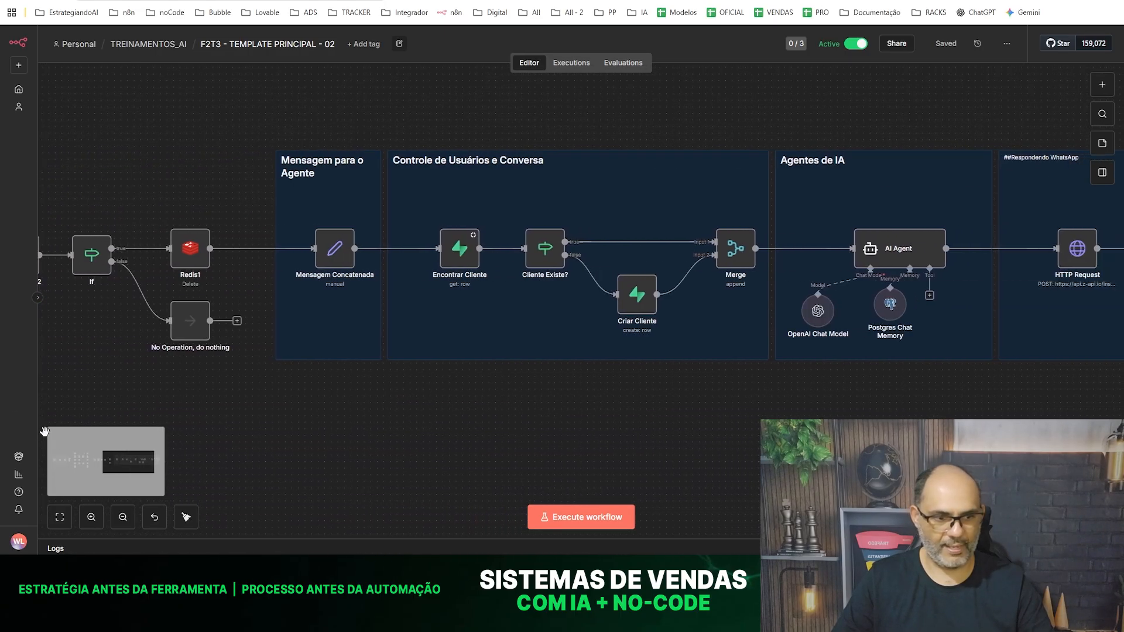
pyautogui.moveTo(858, 429); pyautogui.dragTo(525, 430)
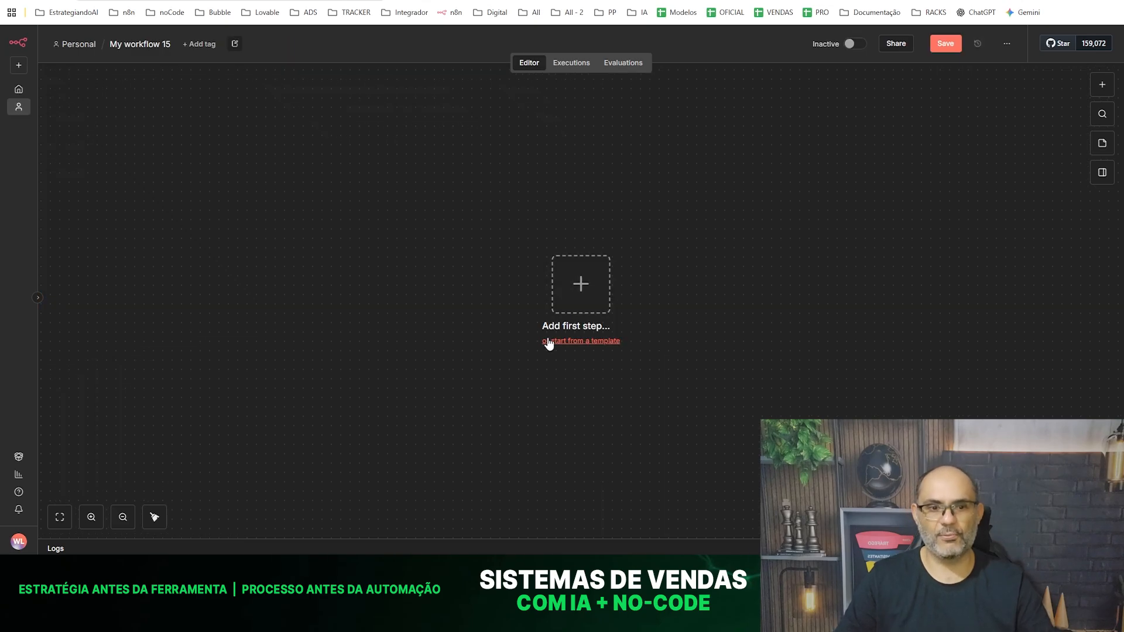
# - Add a Google Drive trigger as the workflow's first step, using "On changes involving a specific folder"
pyautogui.click(484, 252)
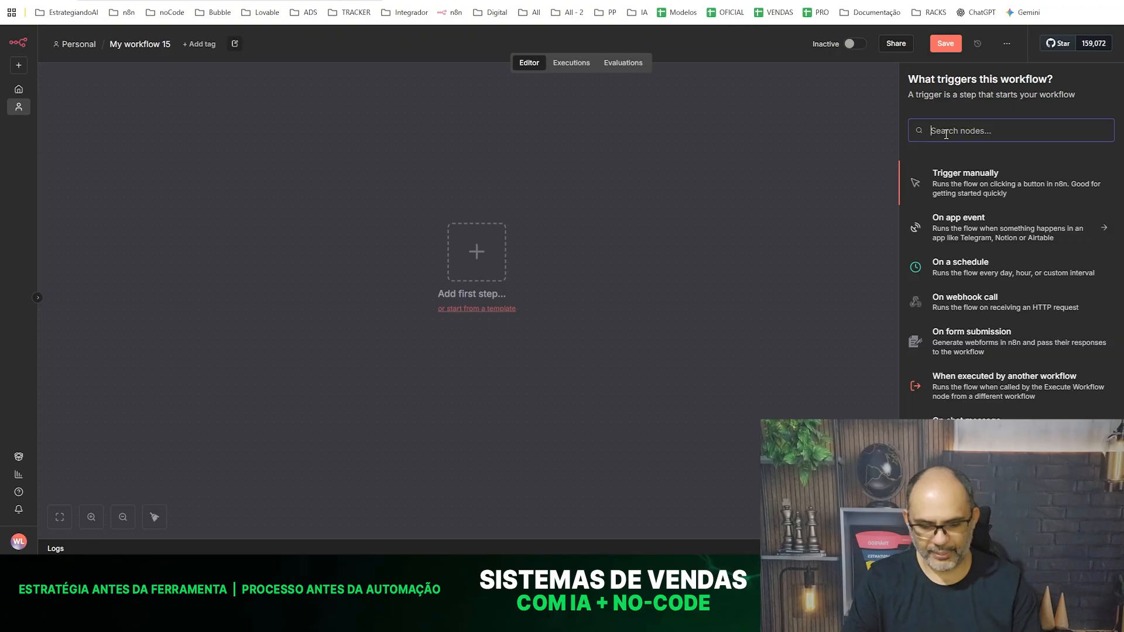
pyautogui.write('google dri')
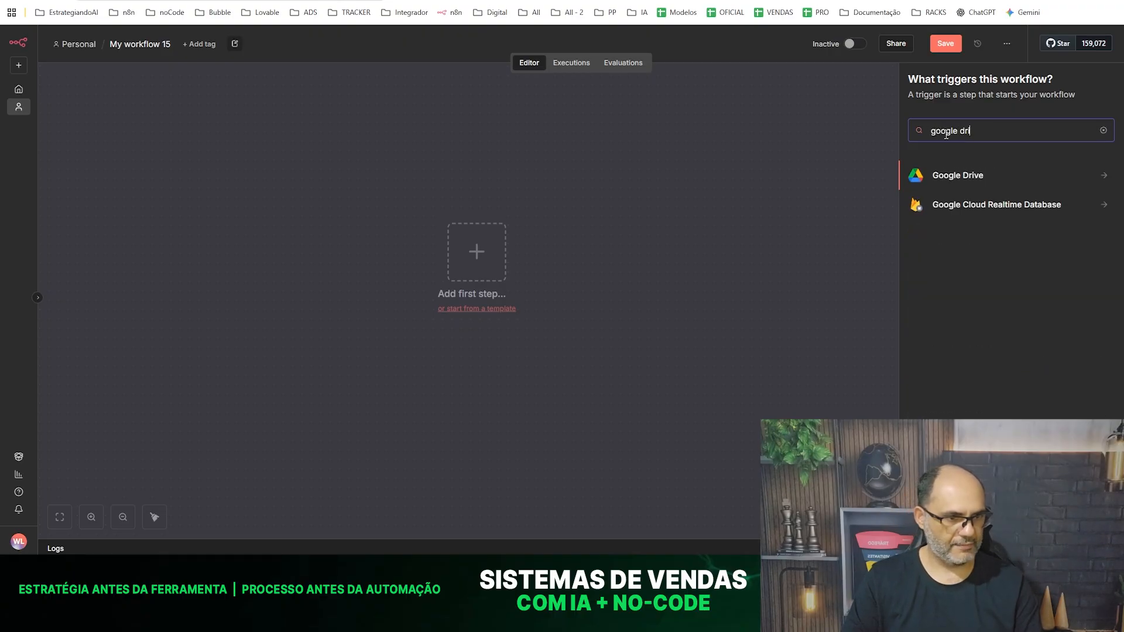
pyautogui.press('BackSpace')
pyautogui.press('BackSpace')
pyautogui.press('BackSpace')
pyautogui.click(952, 207)
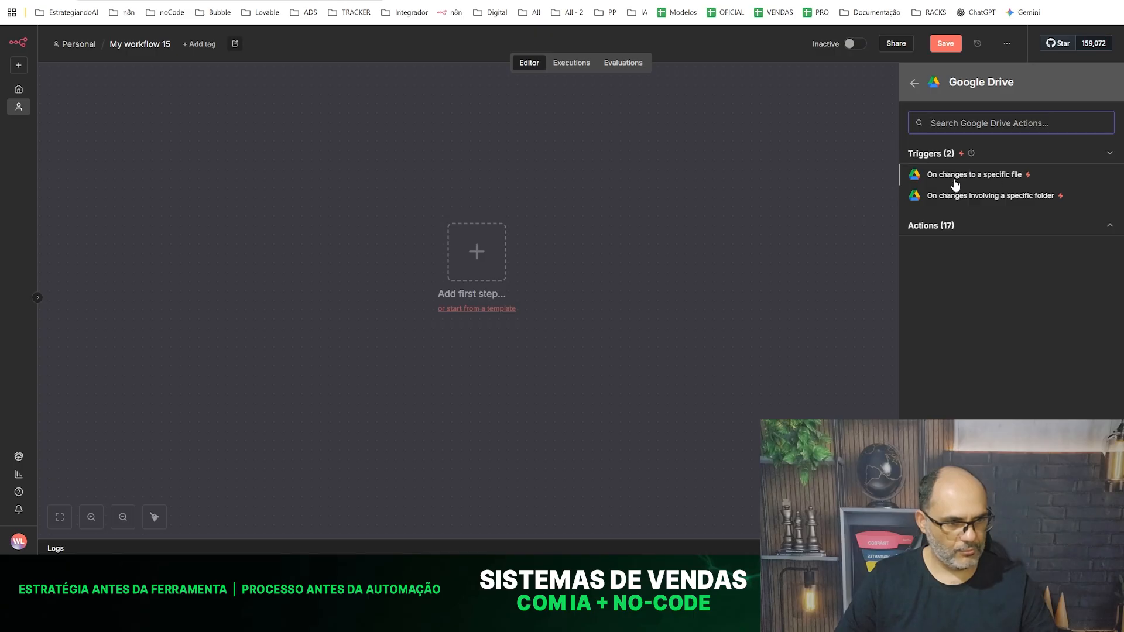
pyautogui.click(1005, 198)
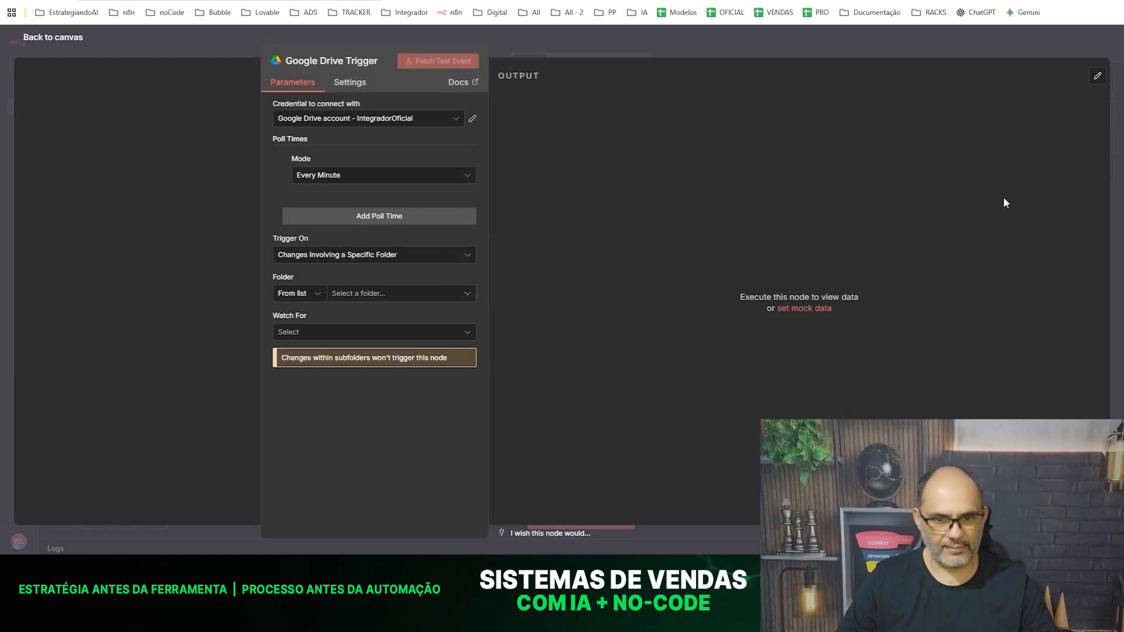
# - Connect the trigger with the "Google Drive account - EstrategiandoAI" credential and set its poll mode to Every Day
pyautogui.click(451, 123)
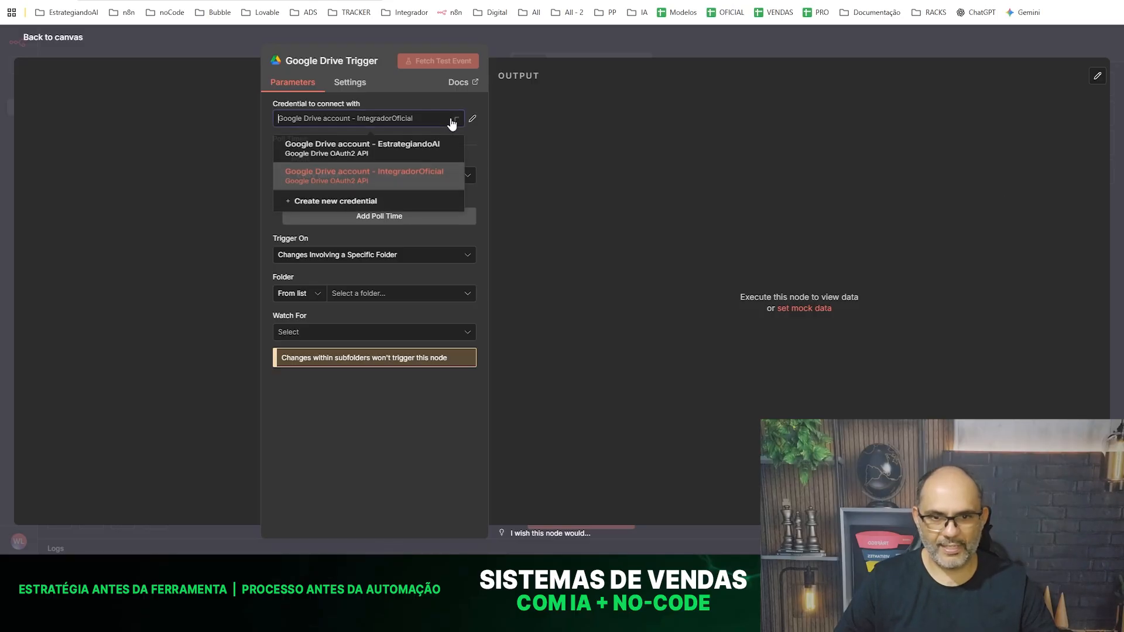
pyautogui.click(383, 144)
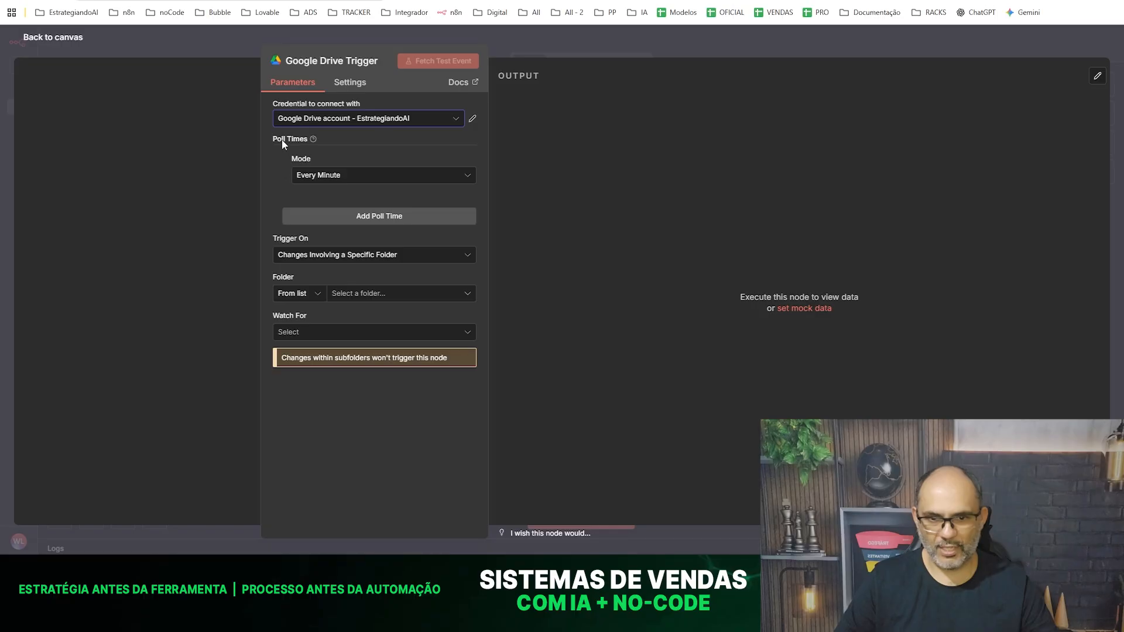
pyautogui.click(328, 175)
pyautogui.click(355, 243)
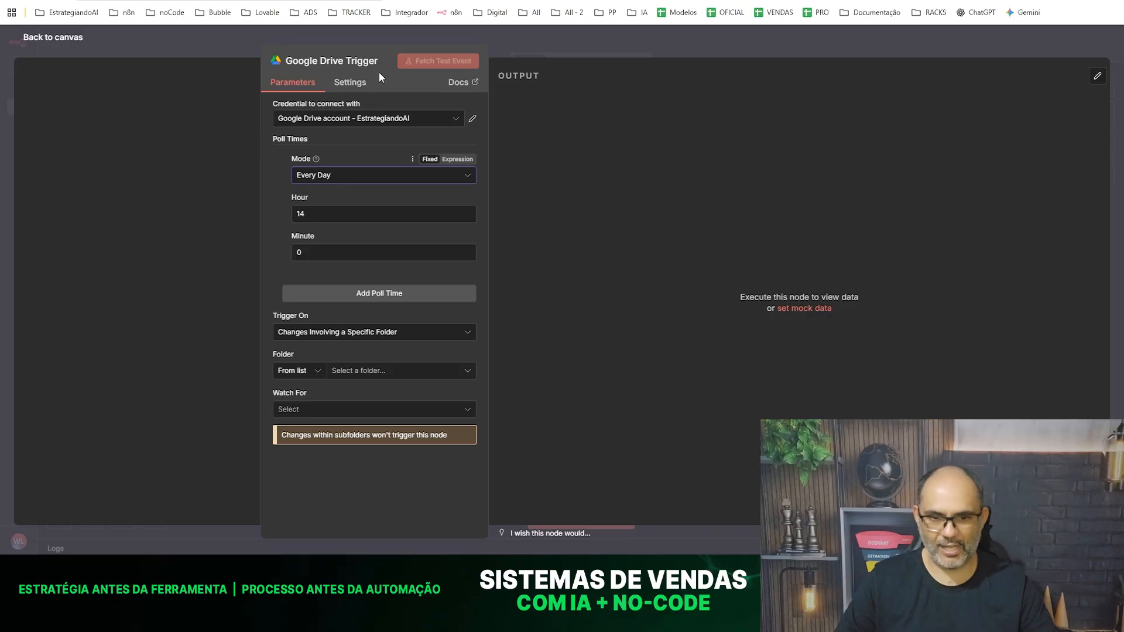
# - Set the trigger to watch the "n8n - AppleSmart" folder for the File Created event
pyautogui.click(359, 372)
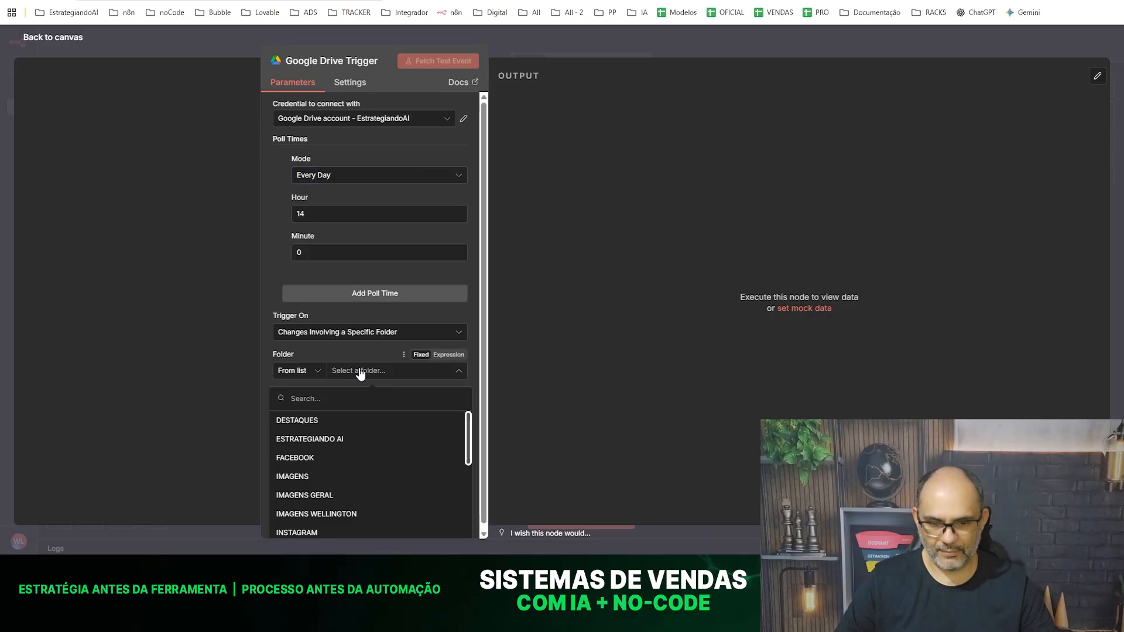
pyautogui.scroll(-4, 342, 447)
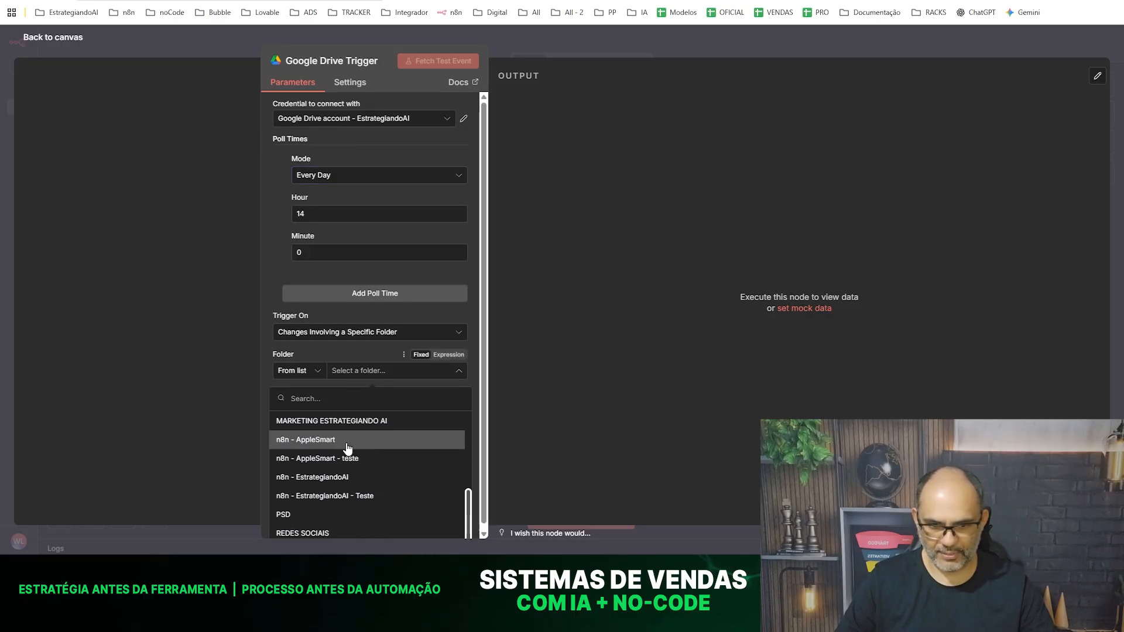
pyautogui.click(316, 445)
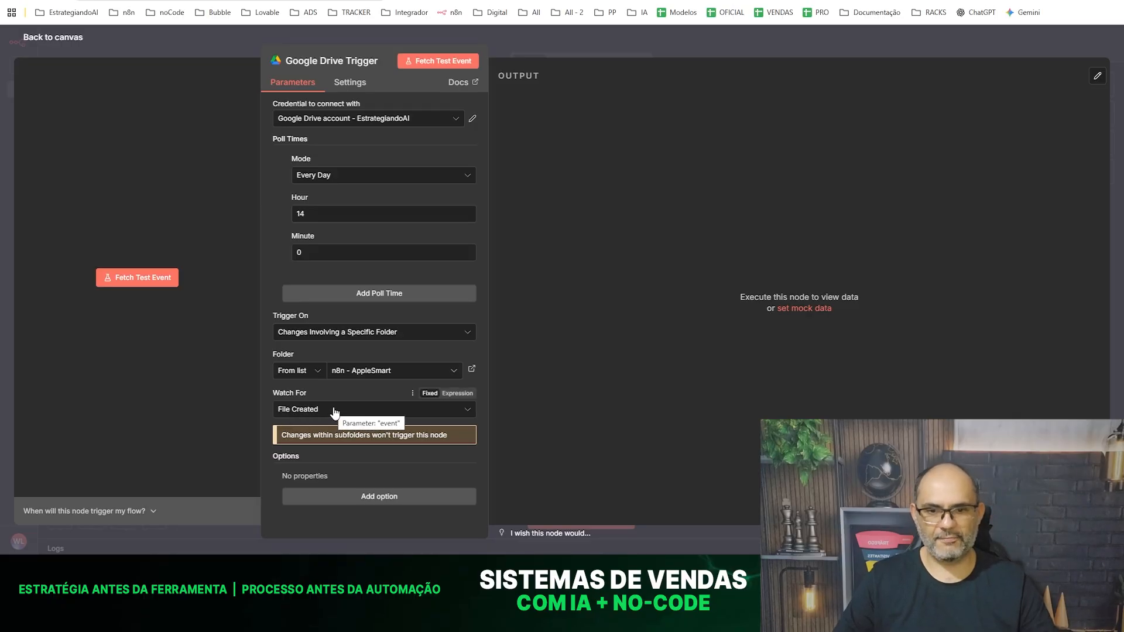
pyautogui.click(335, 413)
pyautogui.click(352, 261)
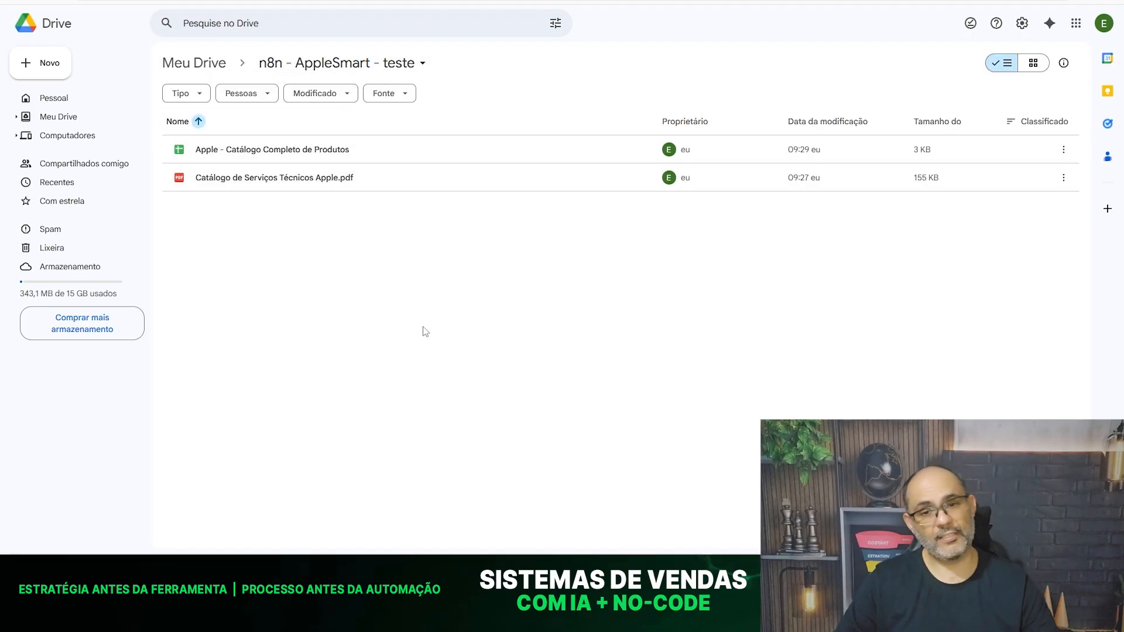
# - Switch to Google Drive and move "Catálogo de Serviços Técnicos Apple.pdf" from "n8n - AppleSmart - teste" into the "n8n - AppleSmart" folder
pyautogui.click(388, 181)
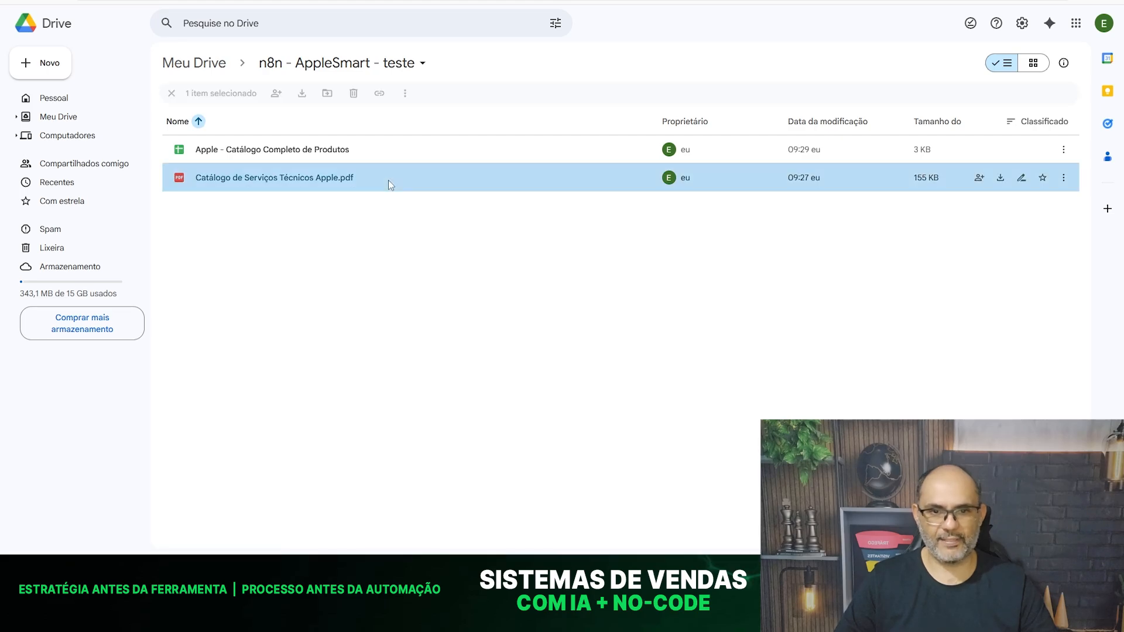
pyautogui.rightClick(388, 181)
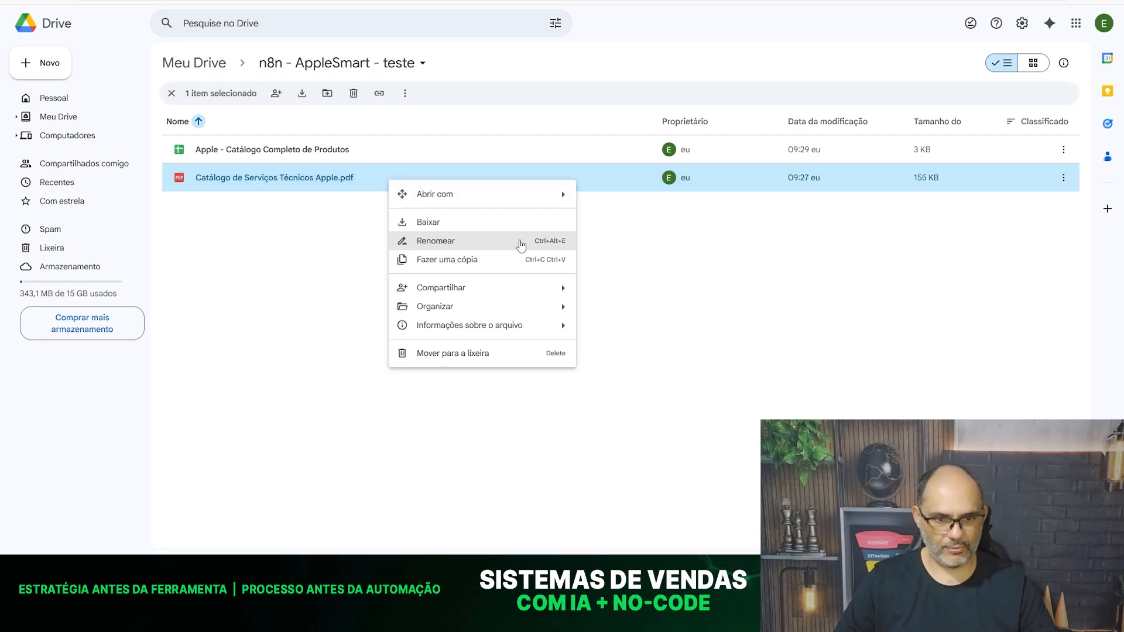
pyautogui.moveTo(560, 315)
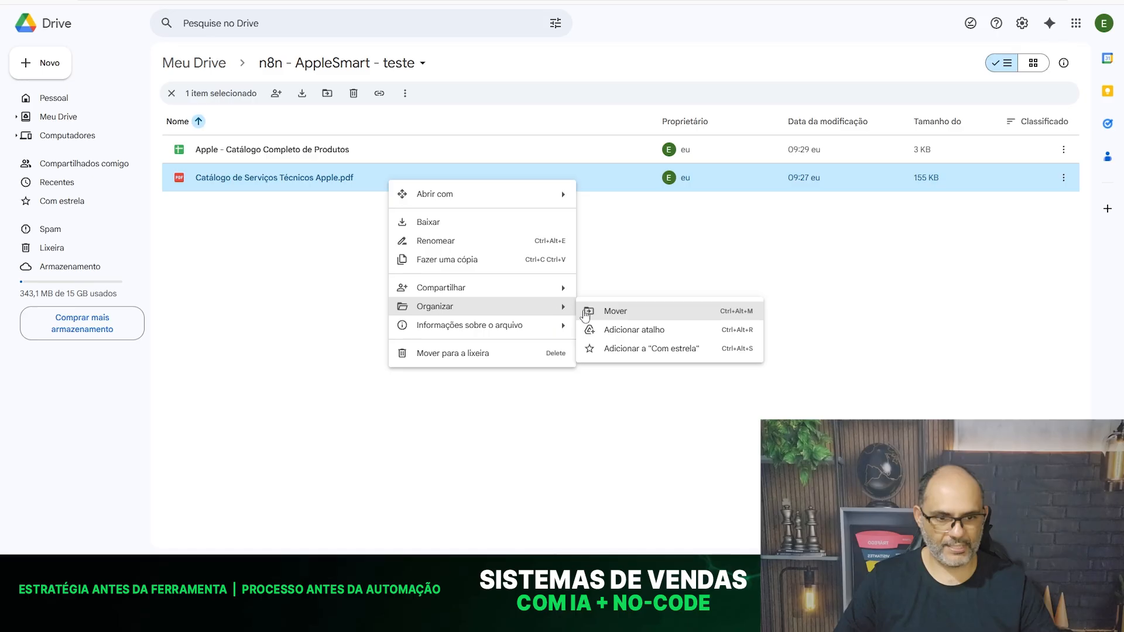
pyautogui.click(634, 314)
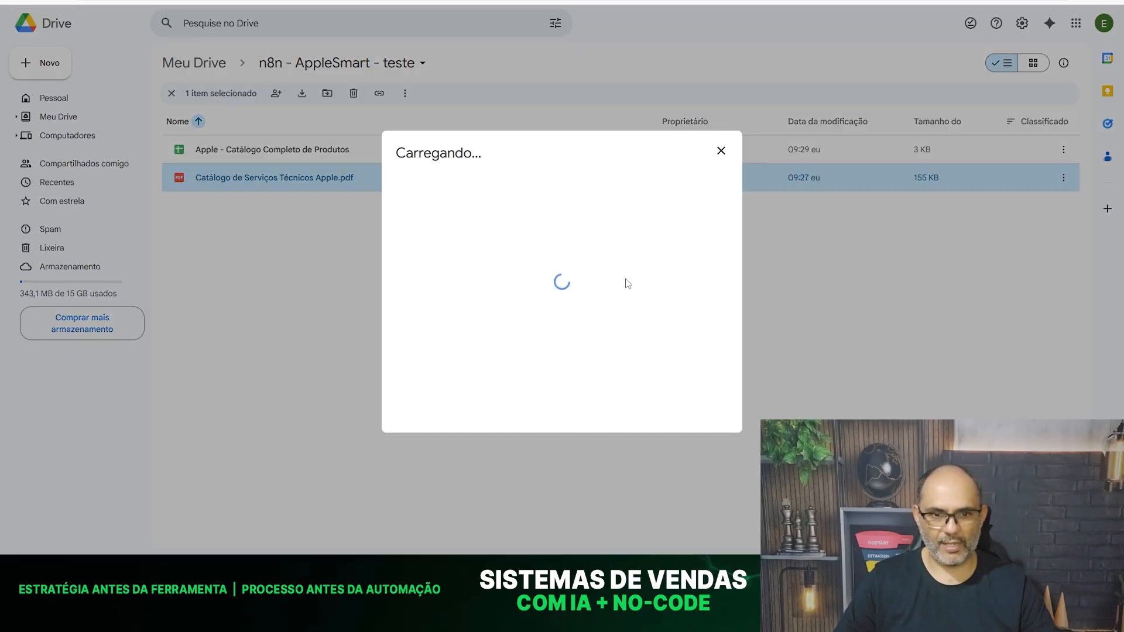
pyautogui.click(463, 253)
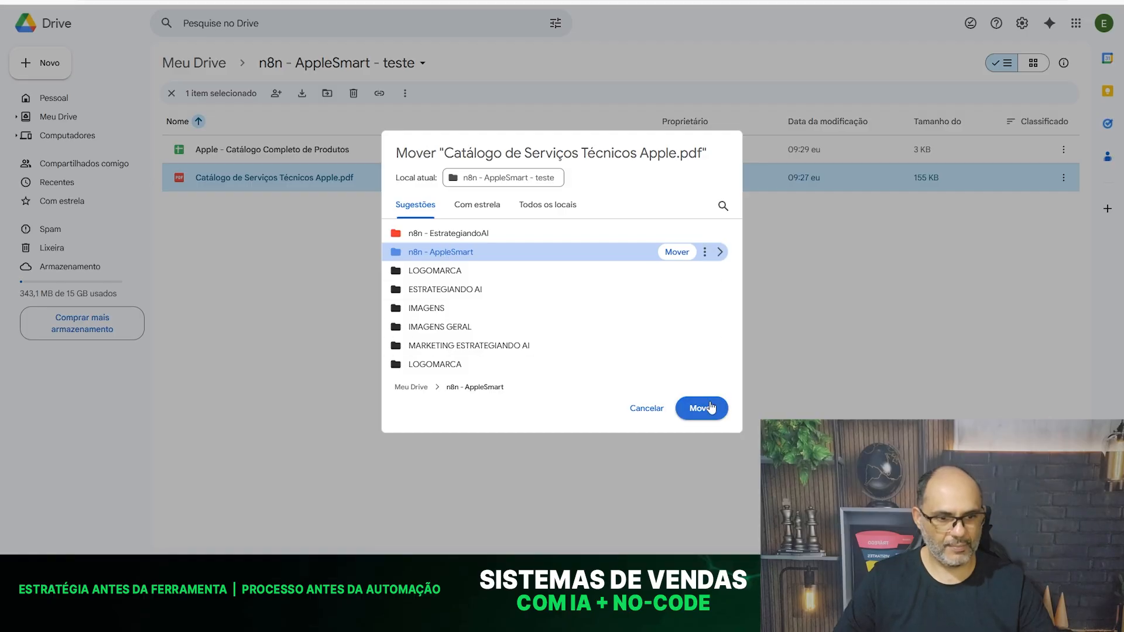
pyautogui.click(707, 410)
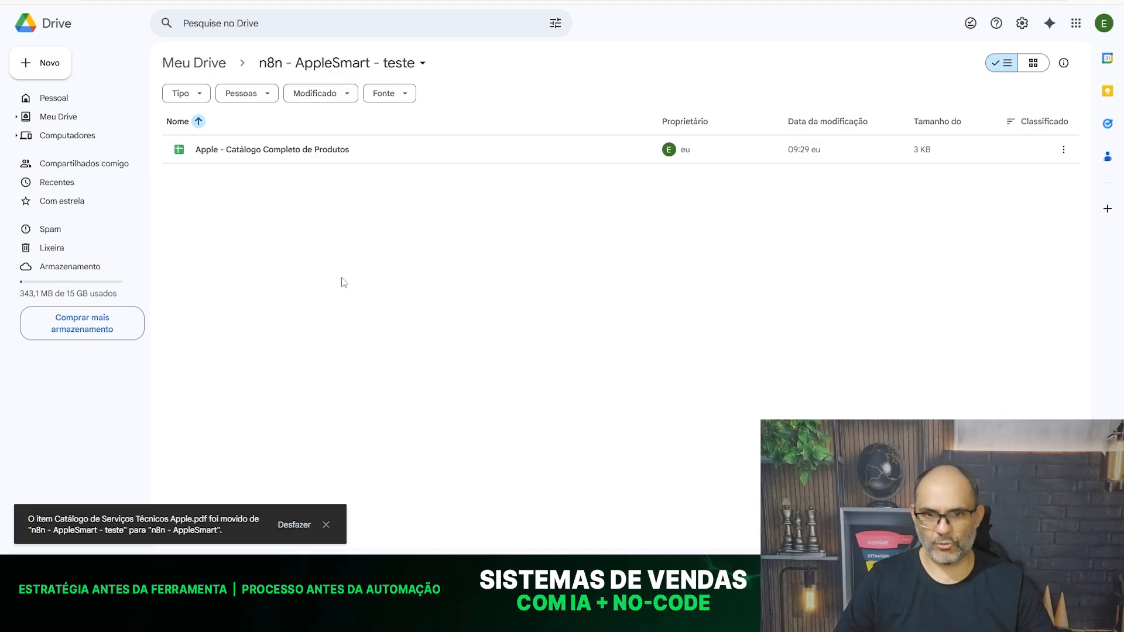
pyautogui.click(215, 65)
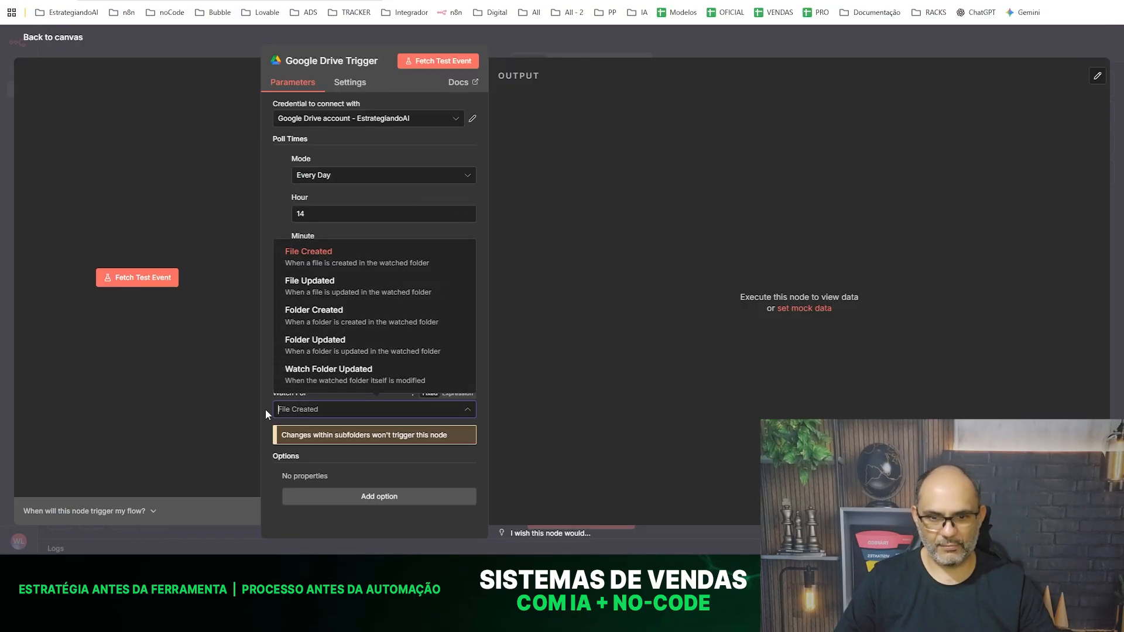
# - Return to n8n, keep File Created as the watched event, fetch a test event and examine the trigger's output fields
pyautogui.click(313, 258)
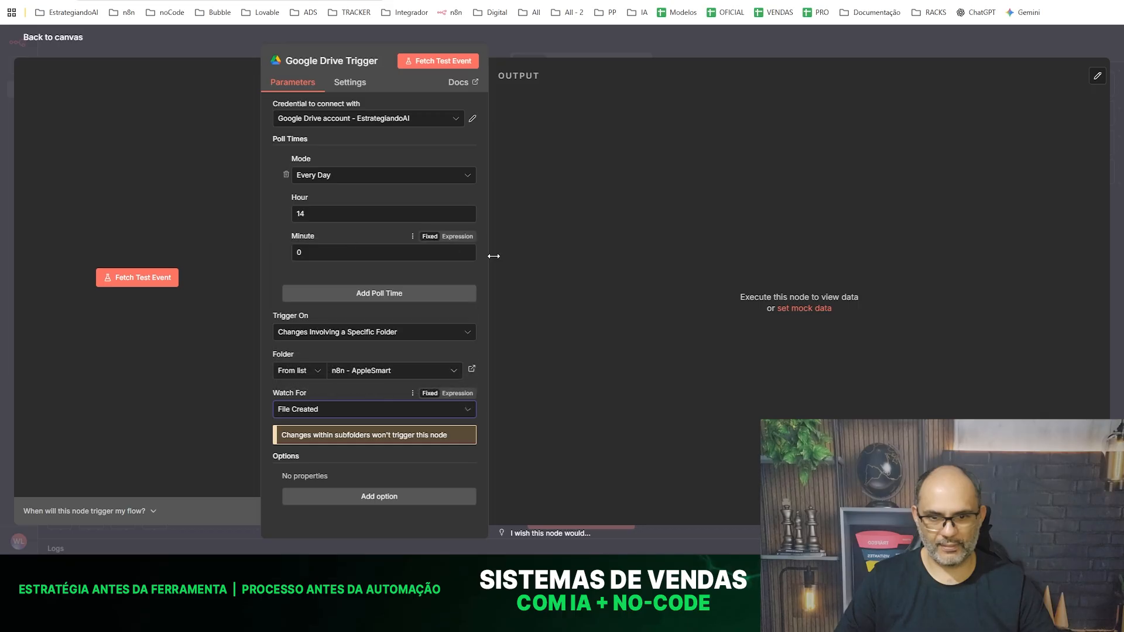
pyautogui.click(432, 62)
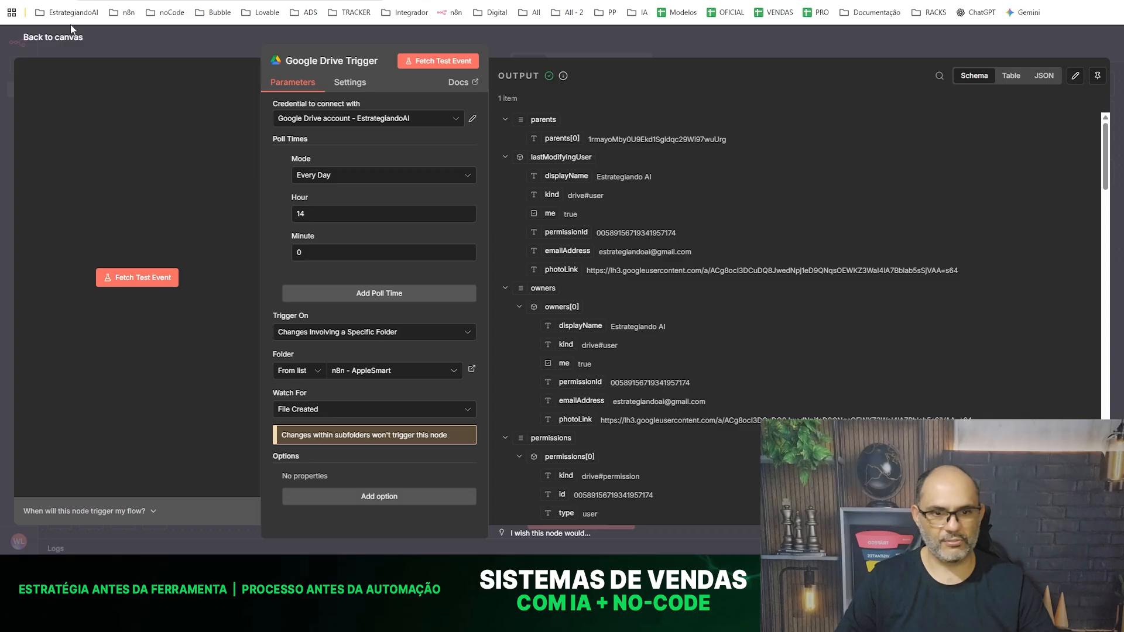
pyautogui.scroll(-10, 670, 368)
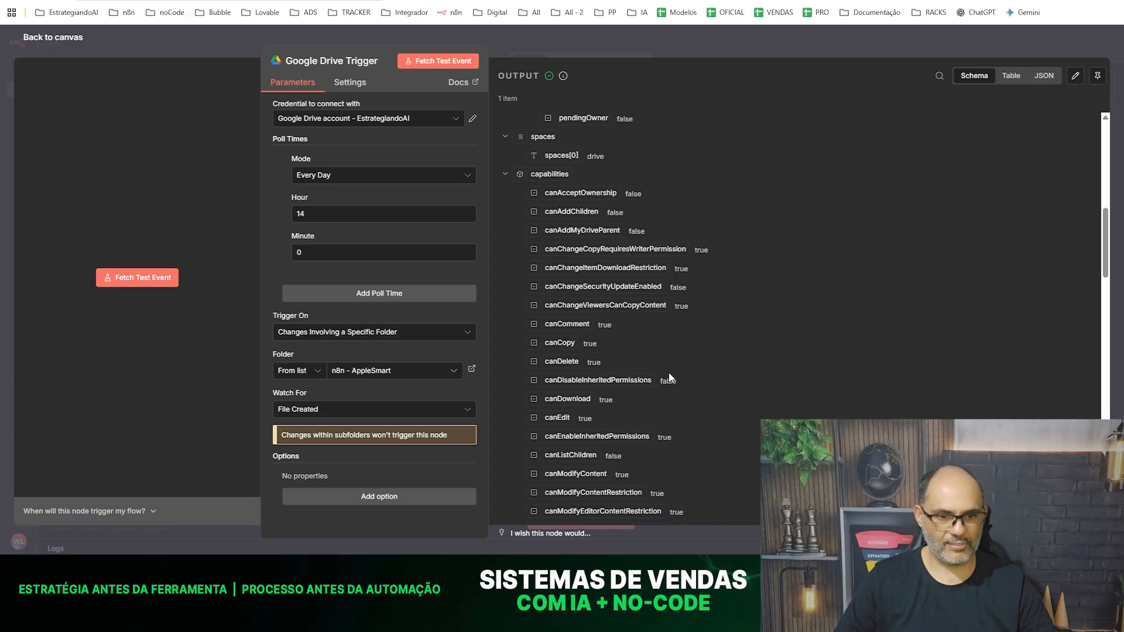
pyautogui.scroll(-5, 669, 371)
pyautogui.scroll(10, 670, 363)
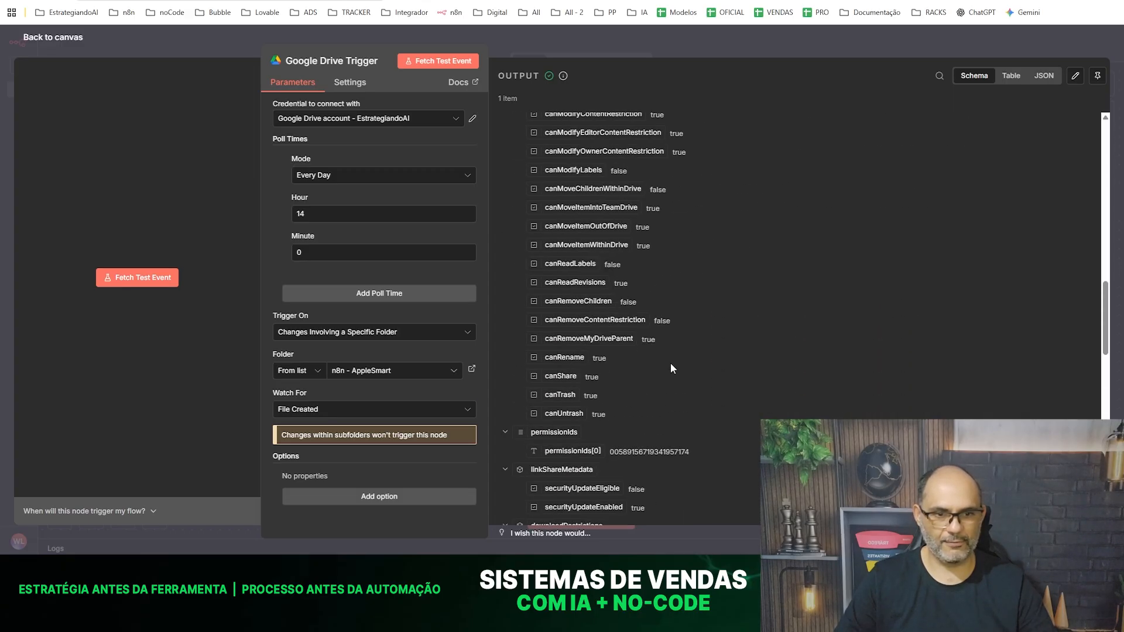
pyautogui.scroll(5, 670, 363)
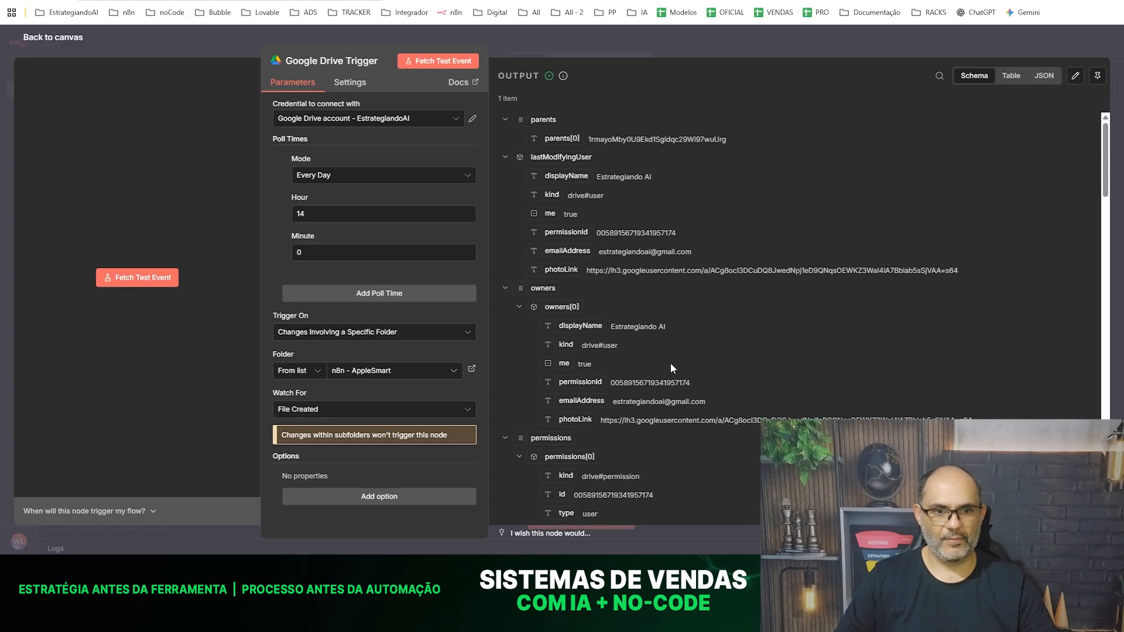
# - Return to the canvas, save the workflow and rename it "RAG - AULA 10"
pyautogui.click(162, 56)
pyautogui.click(943, 50)
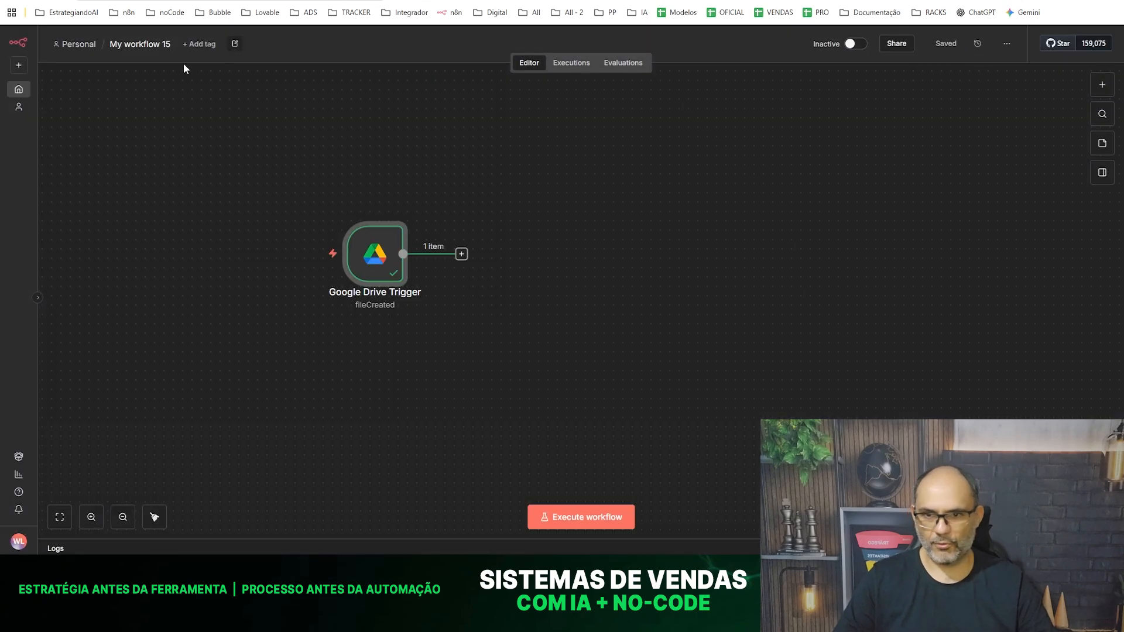
pyautogui.click(137, 51)
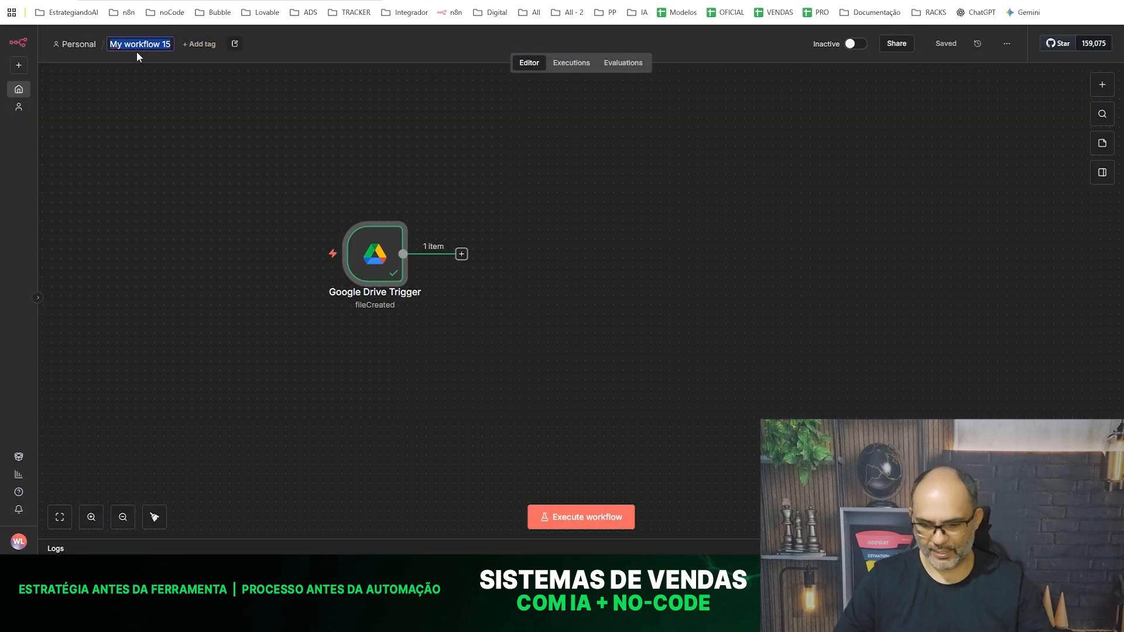
pyautogui.write('RAG')
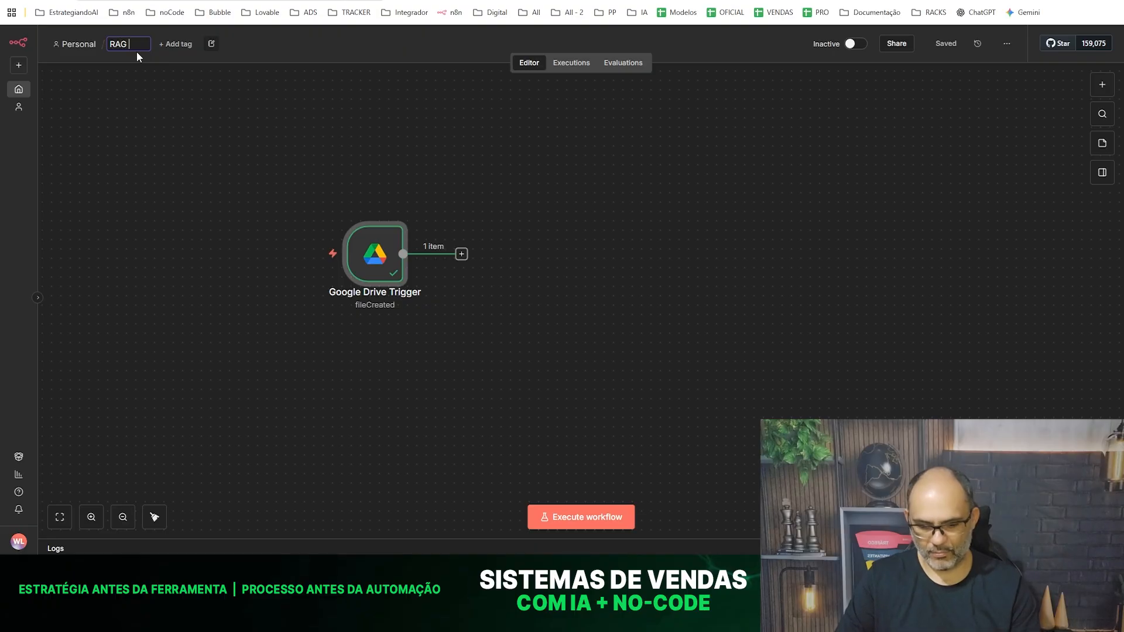
pyautogui.write(' - AULA 10')
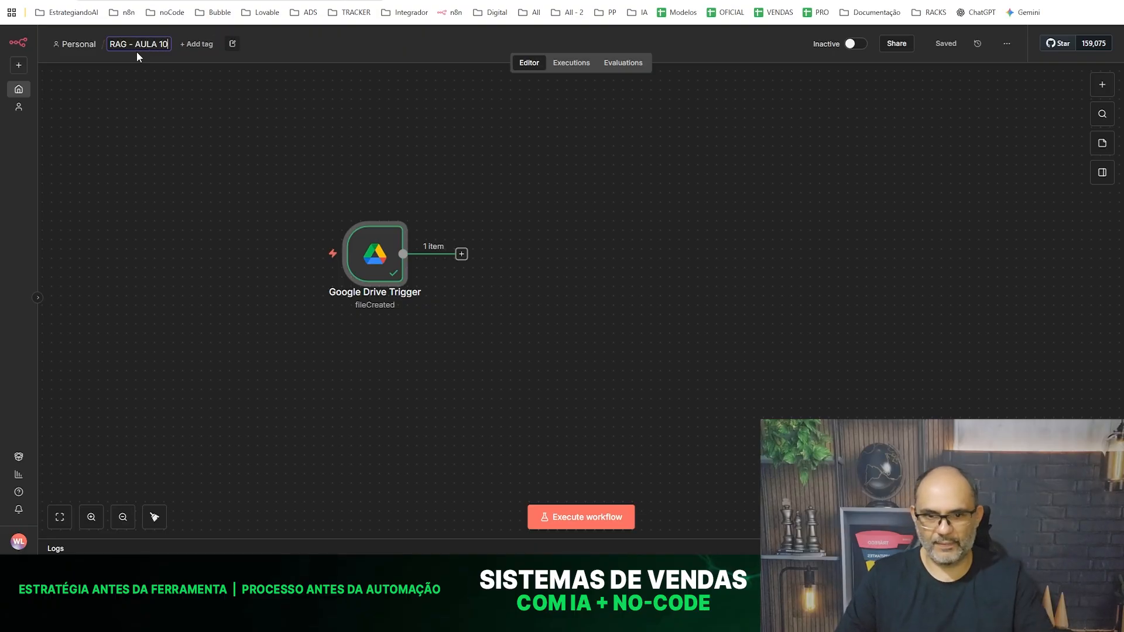
pyautogui.press('Return')
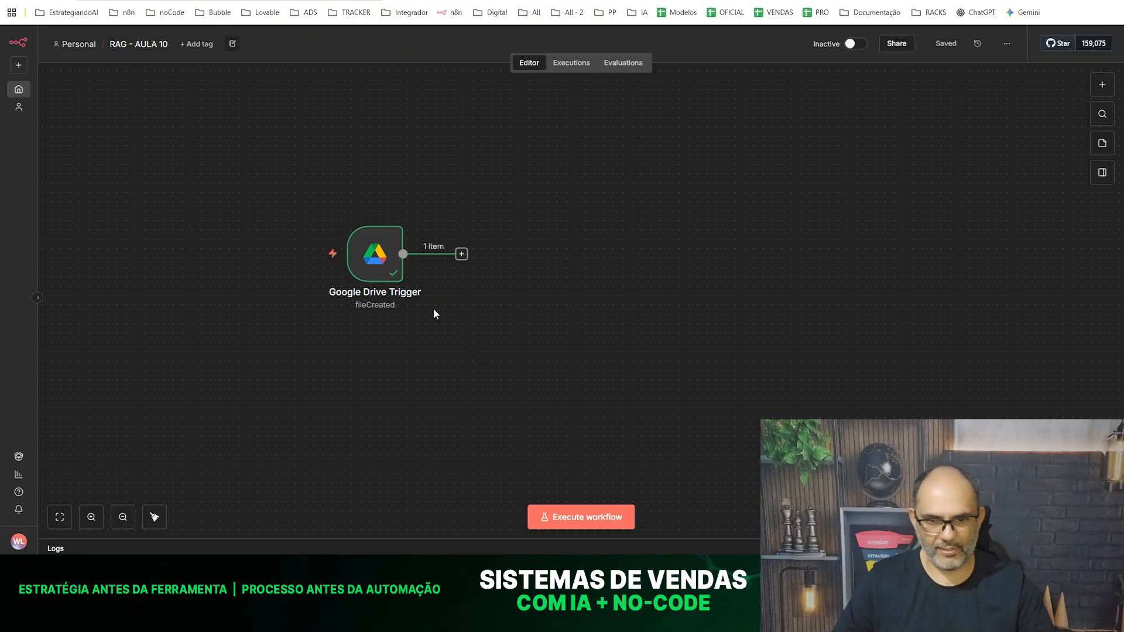
# - Reposition the Google Drive Trigger on the canvas and connect a new Edit Fields (Set) node after it
pyautogui.moveTo(377, 254); pyautogui.dragTo(321, 236)
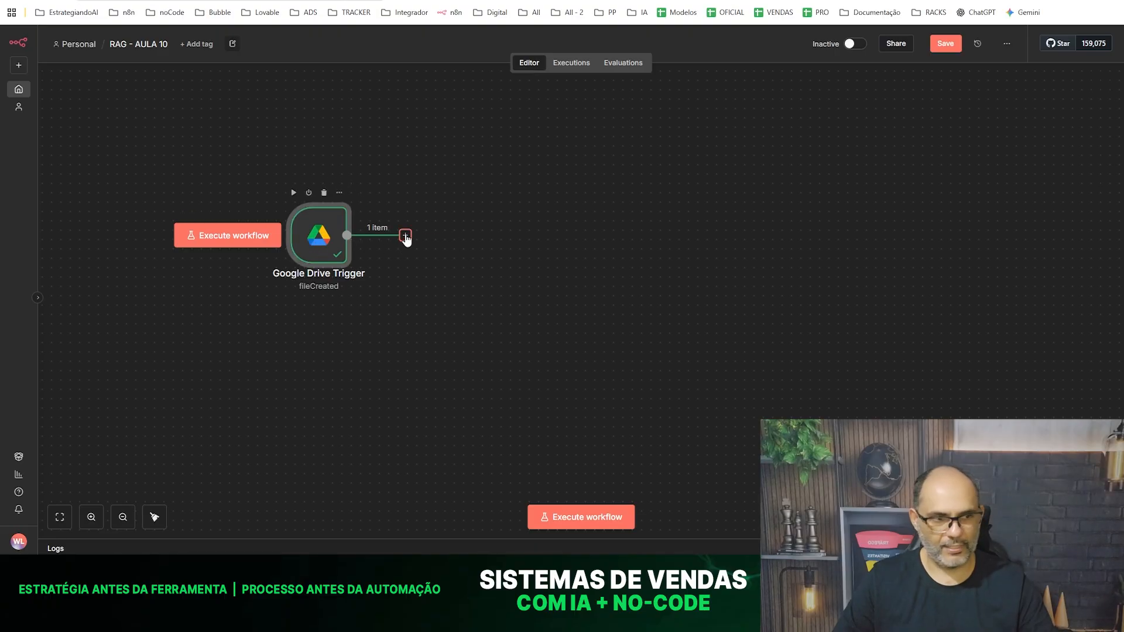
pyautogui.click(405, 236)
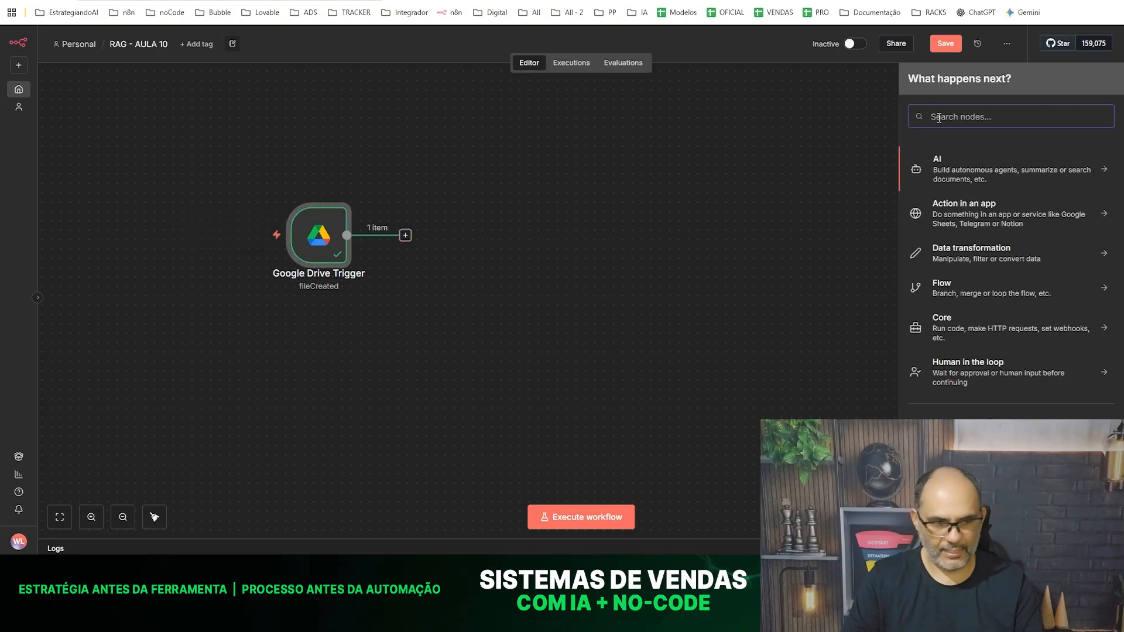
pyautogui.write('Ed')
pyautogui.press('BackSpace')
pyautogui.press('BackSpace')
pyautogui.write('Ed')
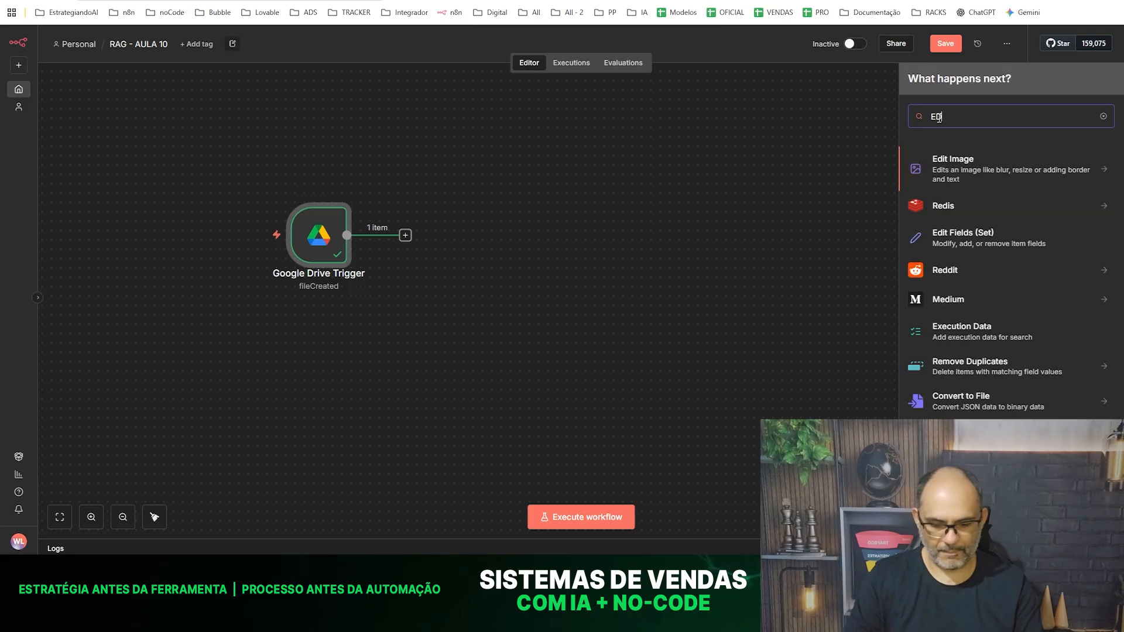
pyautogui.write('it')
pyautogui.click(963, 237)
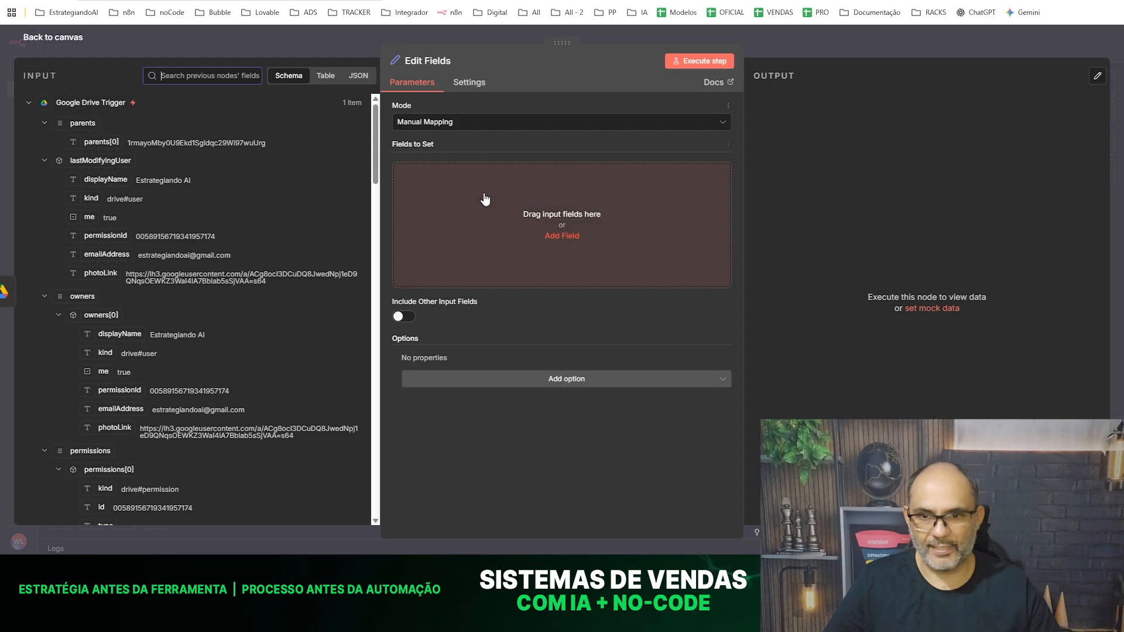
# - Find the file's id among the trigger's input fields and map it into a new string field named file_id
pyautogui.scroll(-5, 277, 202)
pyautogui.scroll(-10, 278, 209)
pyautogui.scroll(-3, 277, 209)
pyautogui.scroll(2, 200, 206)
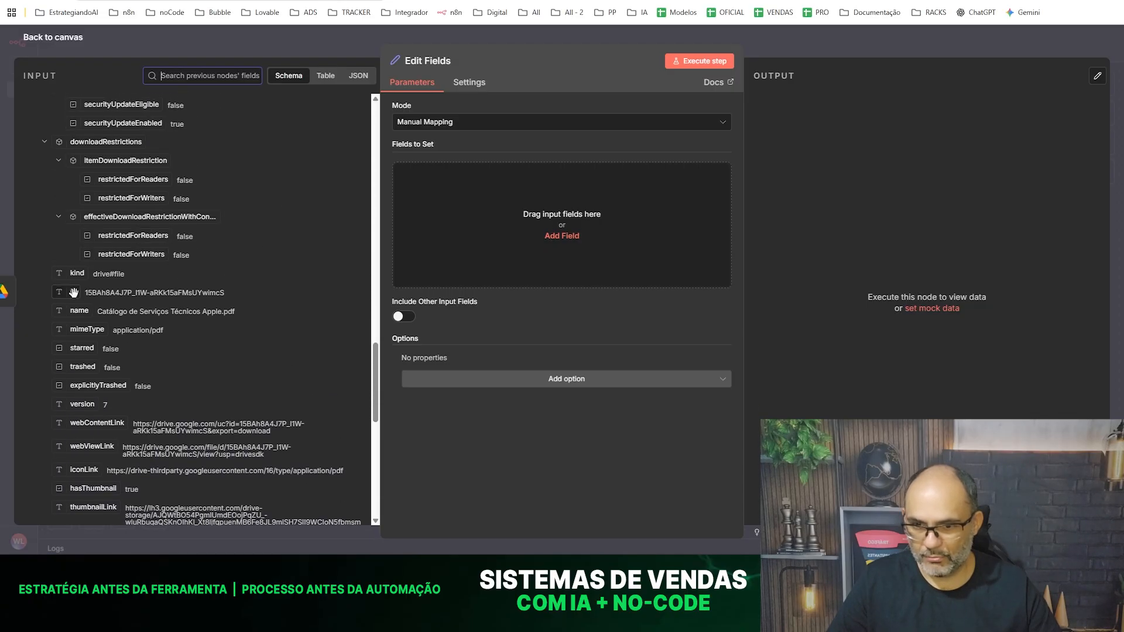
pyautogui.scroll(8, 124, 291)
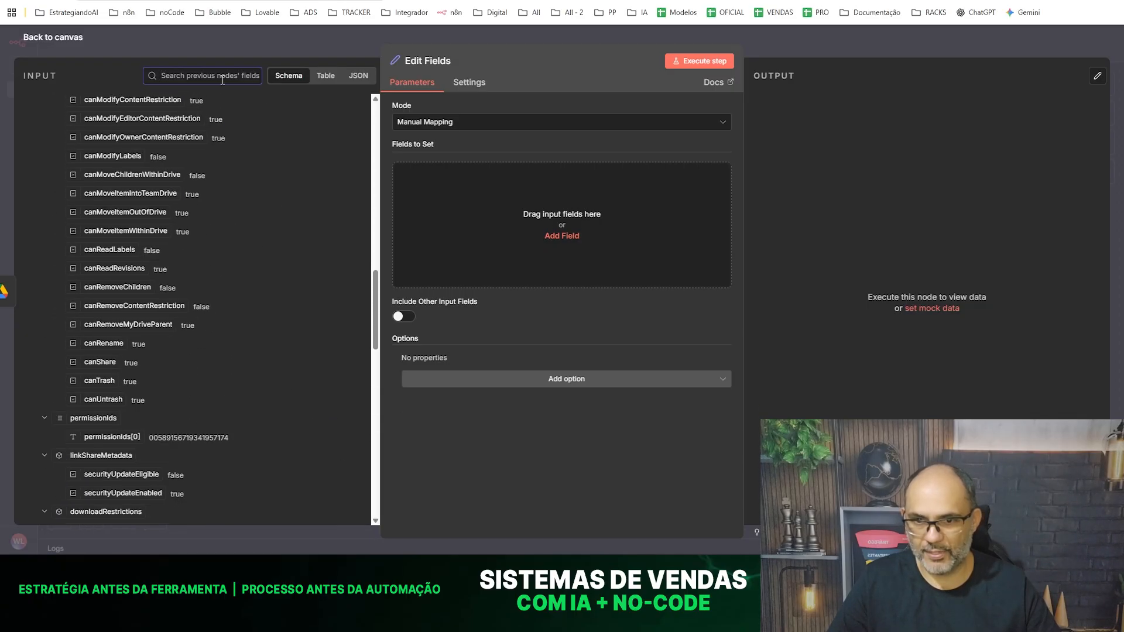
pyautogui.click(164, 73)
pyautogui.write('ID')
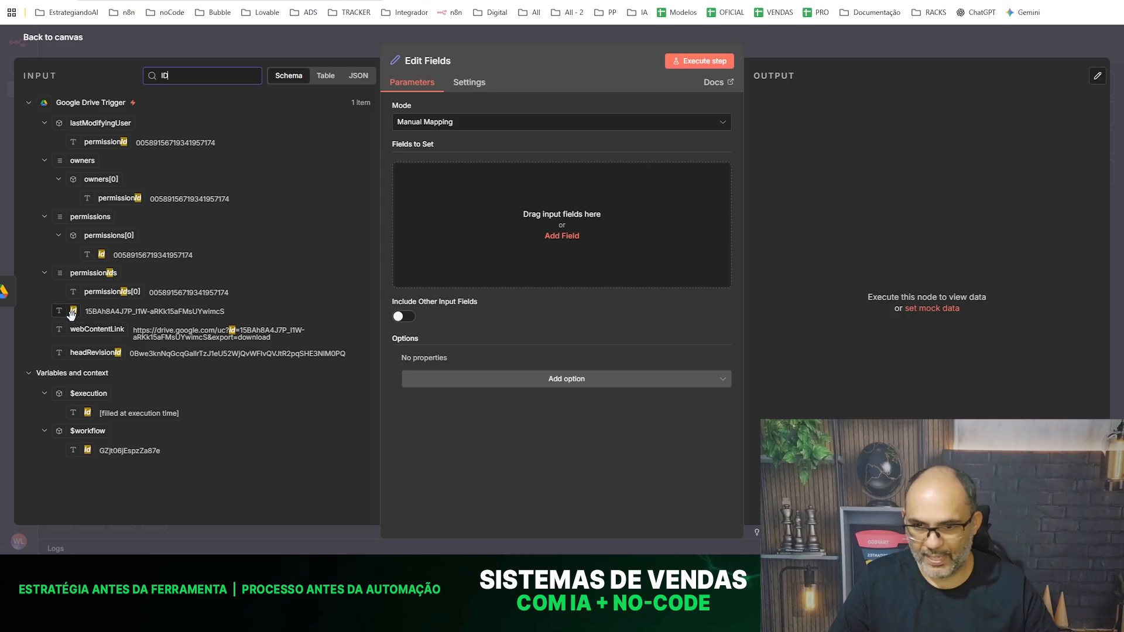
pyautogui.moveTo(72, 313); pyautogui.dragTo(489, 225)
pyautogui.click(434, 175)
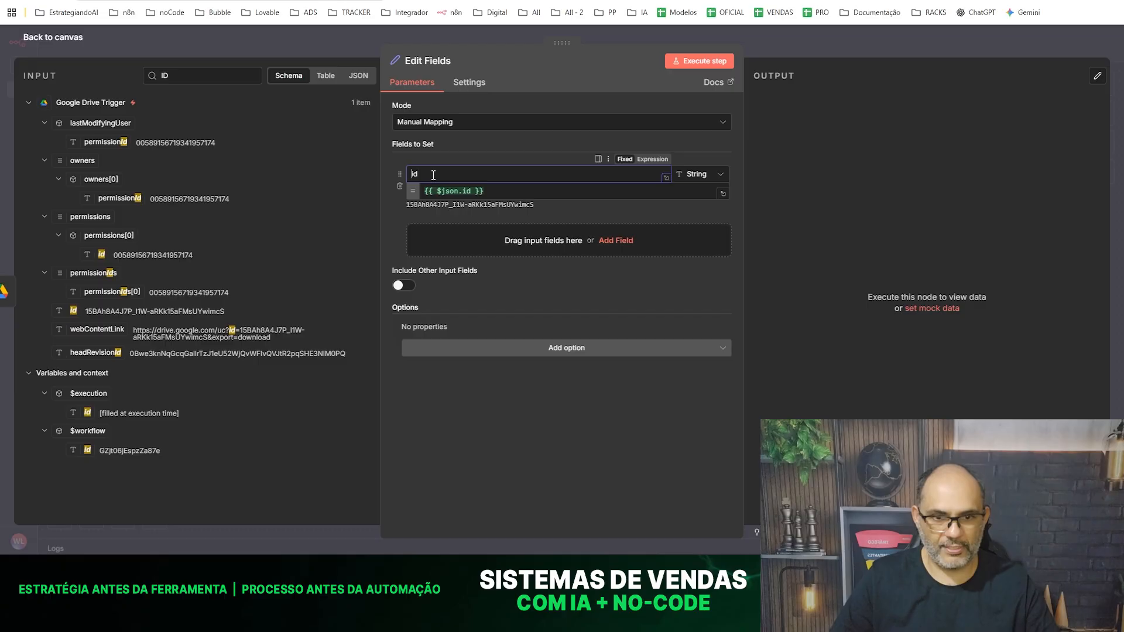
pyautogui.press('Home')
pyautogui.write('FILE')
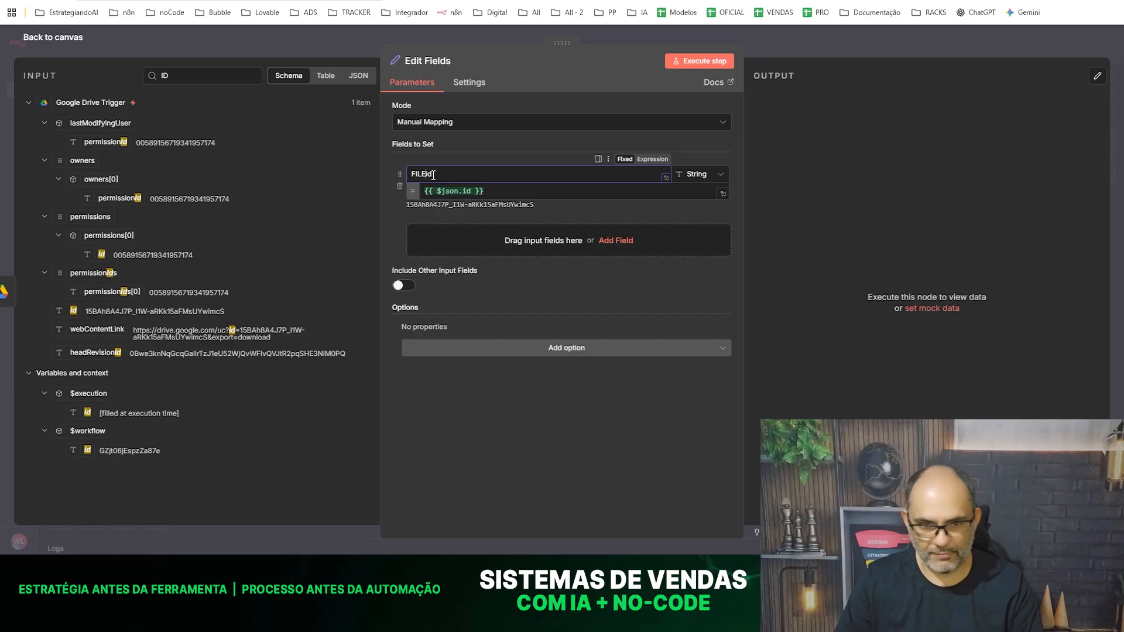
pyautogui.write('file_')
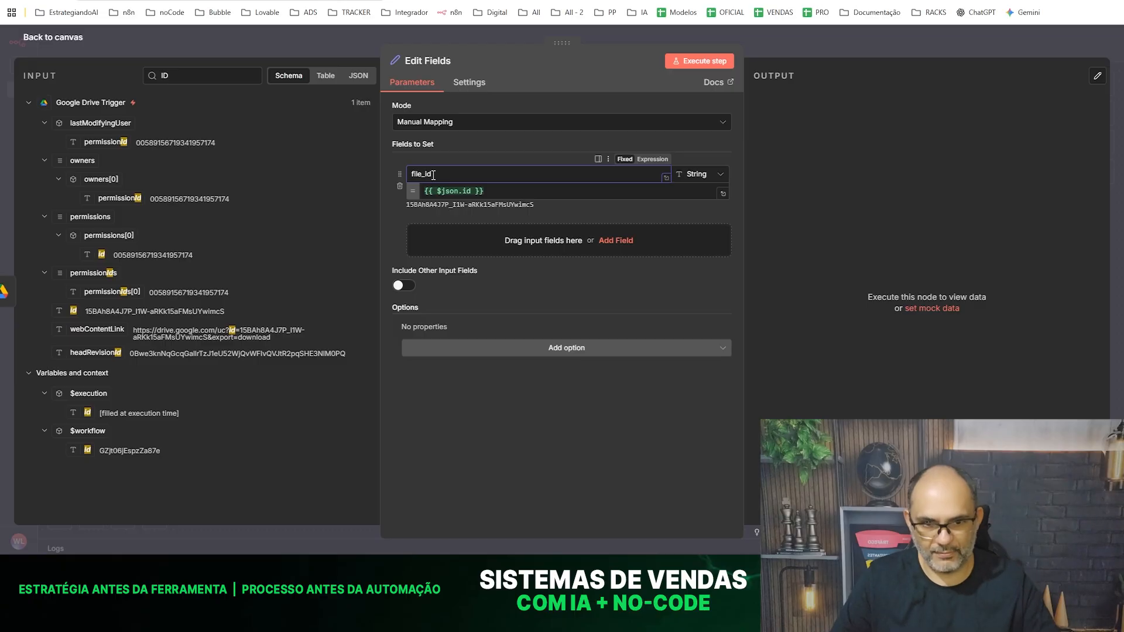
pyautogui.click(508, 420)
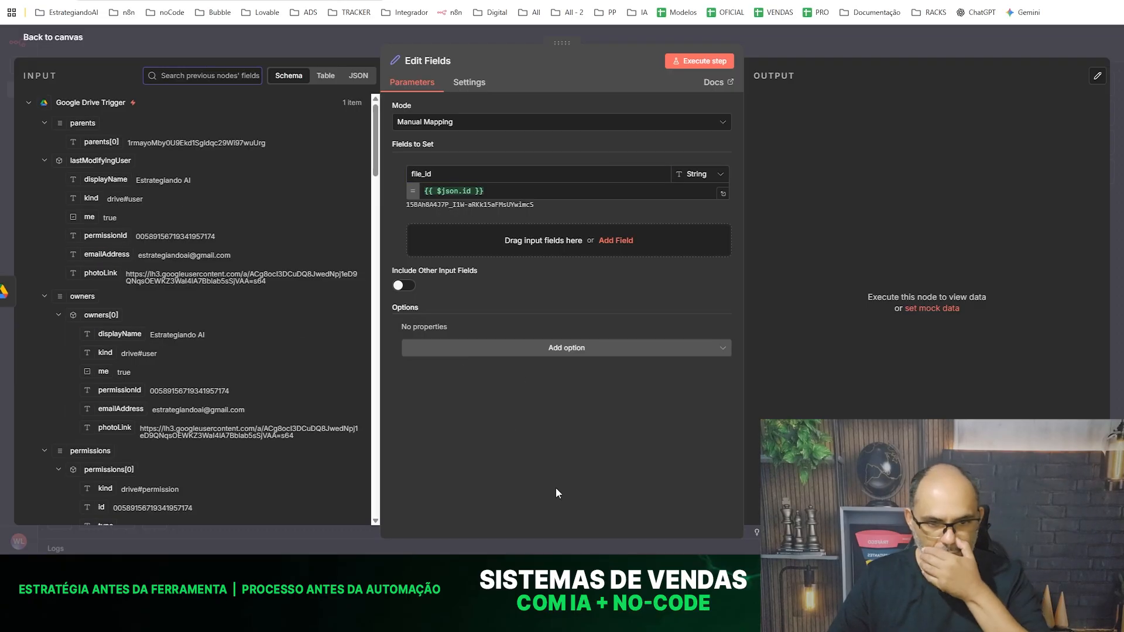
# - Map the trigger's mimeType into a second field named file_mimeType and execute the Edit Fields node
pyautogui.click(193, 76)
pyautogui.write('mime')
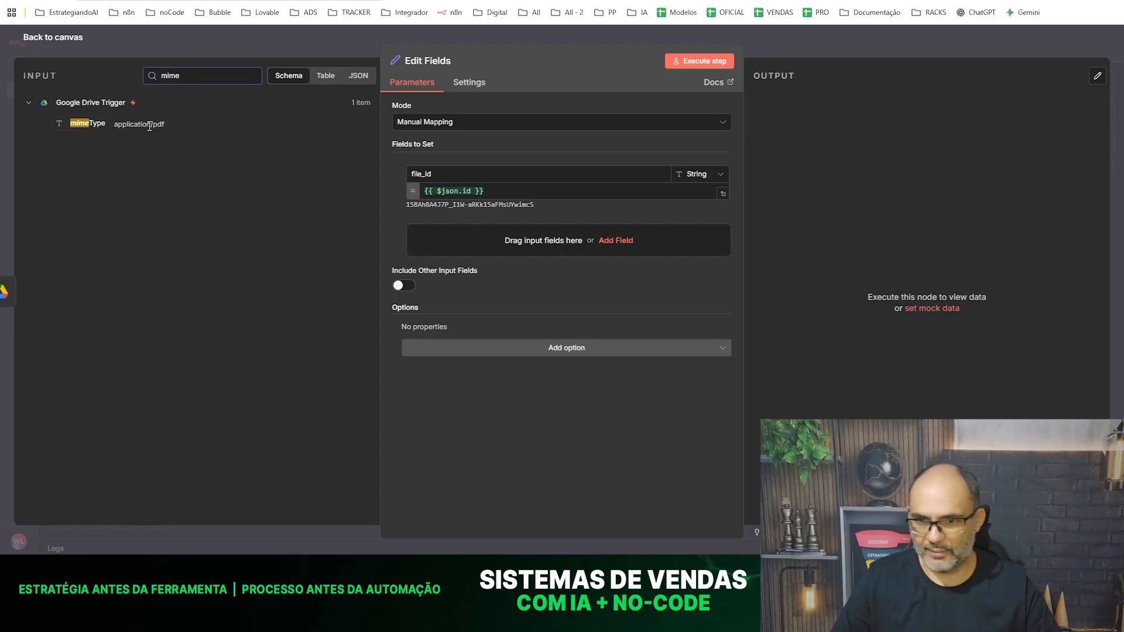
pyautogui.moveTo(80, 124); pyautogui.dragTo(452, 232)
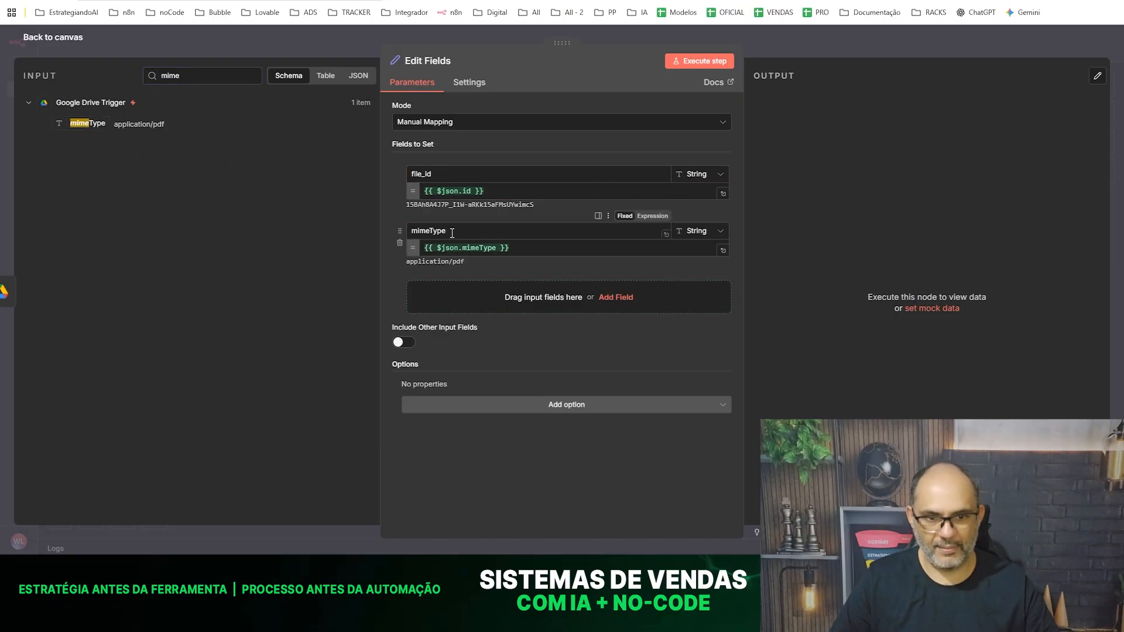
pyautogui.click(466, 234)
pyautogui.write('file')
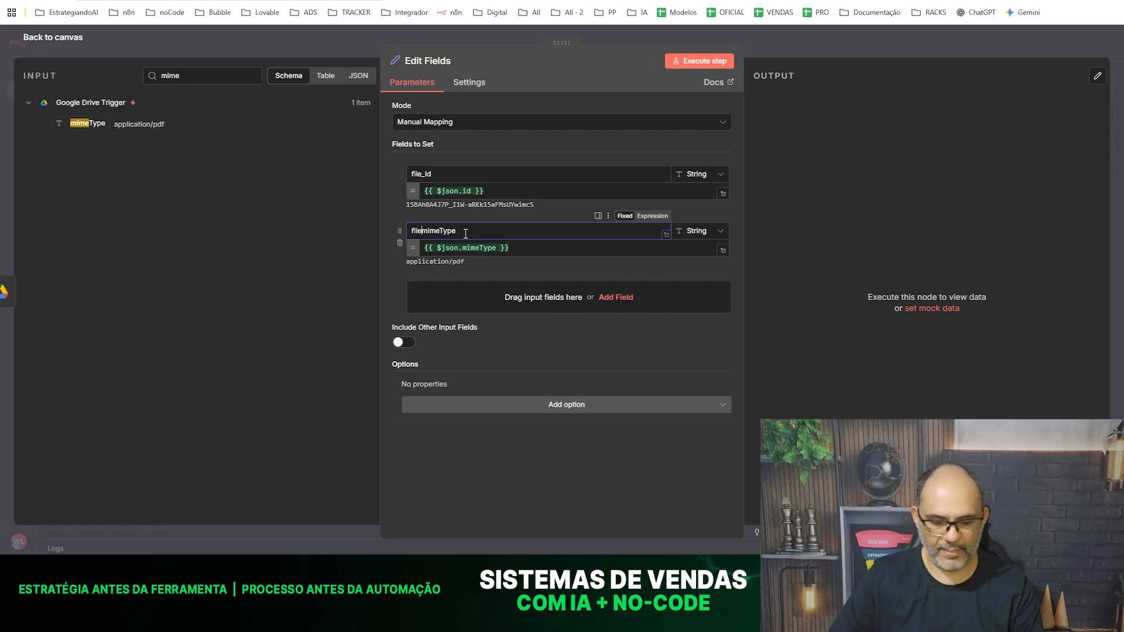
pyautogui.write('_')
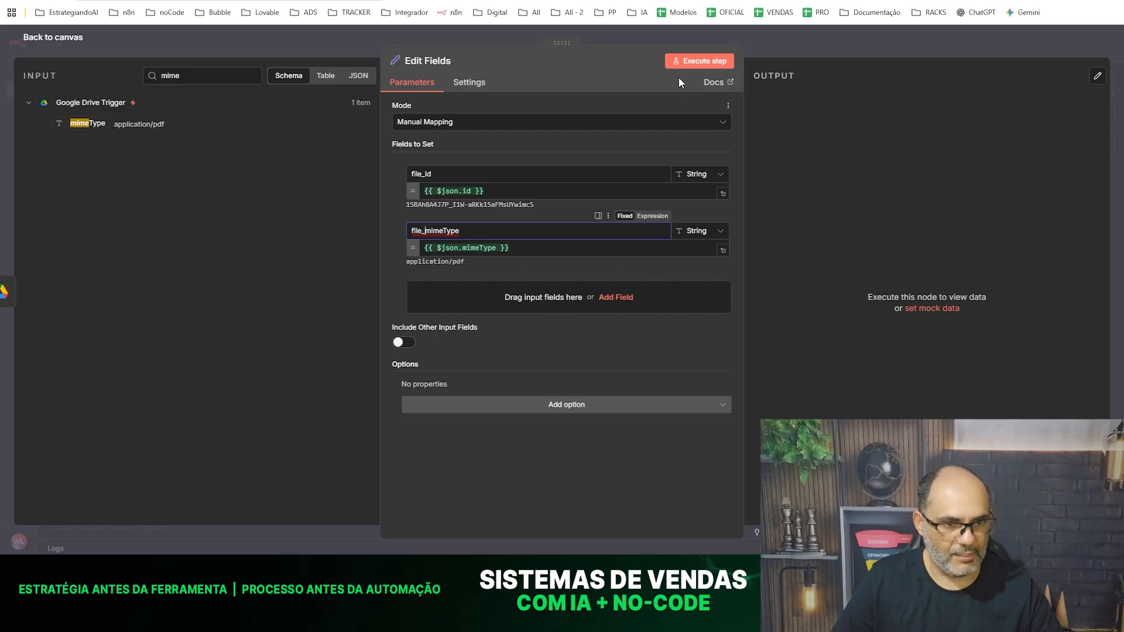
pyautogui.click(687, 64)
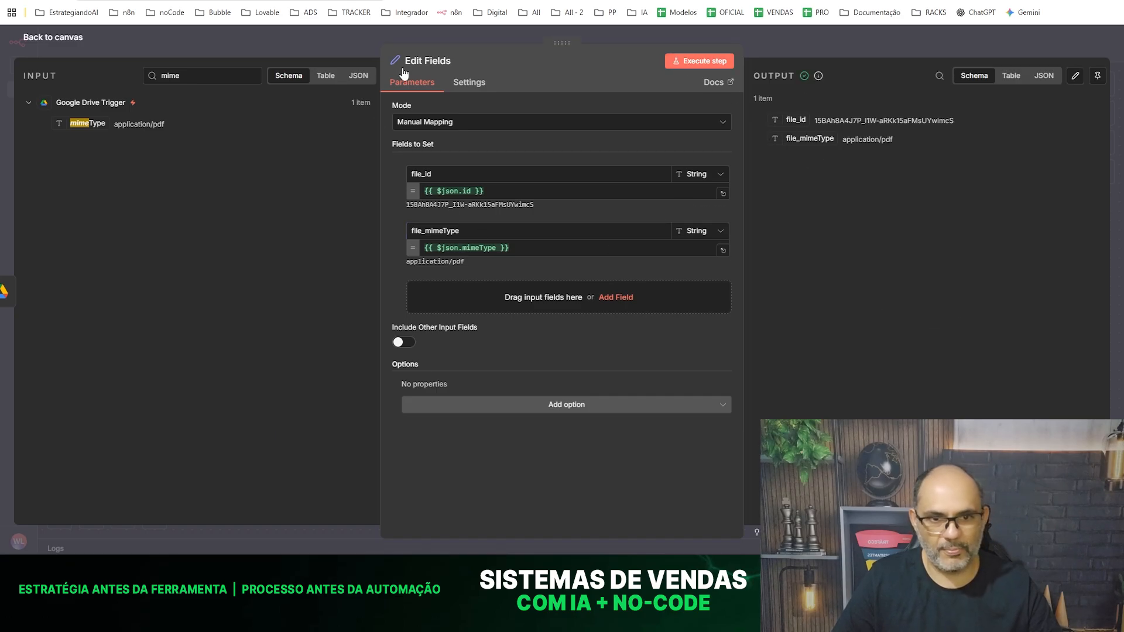
# - Rename the Edit Fields node "Campos Importantes" and return to the canvas
pyautogui.click(428, 62)
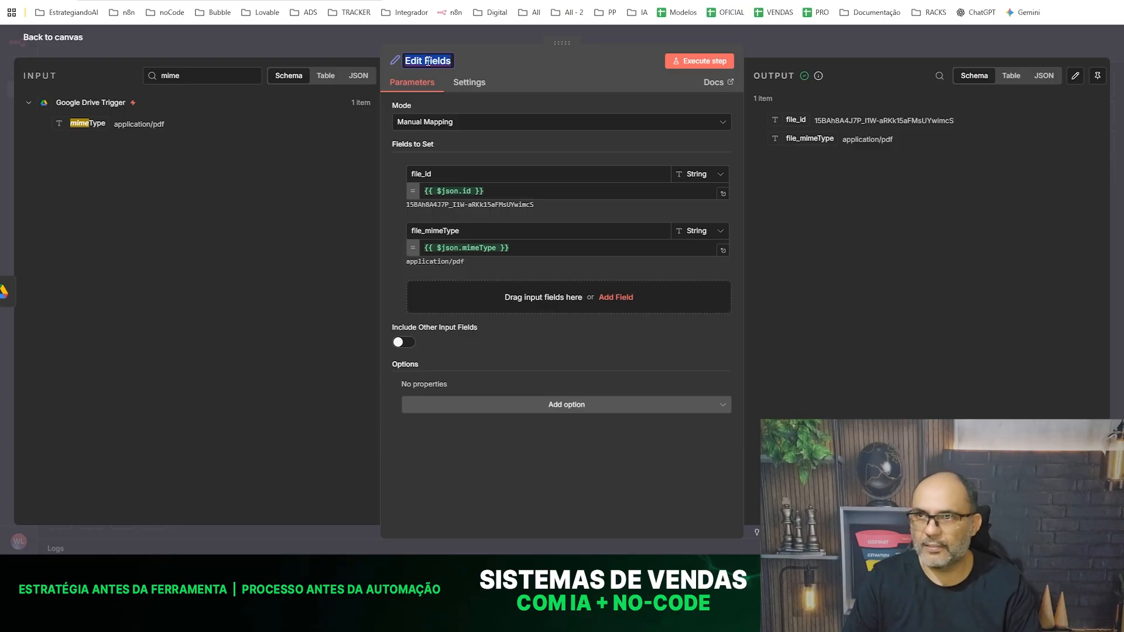
pyautogui.write('Camp')
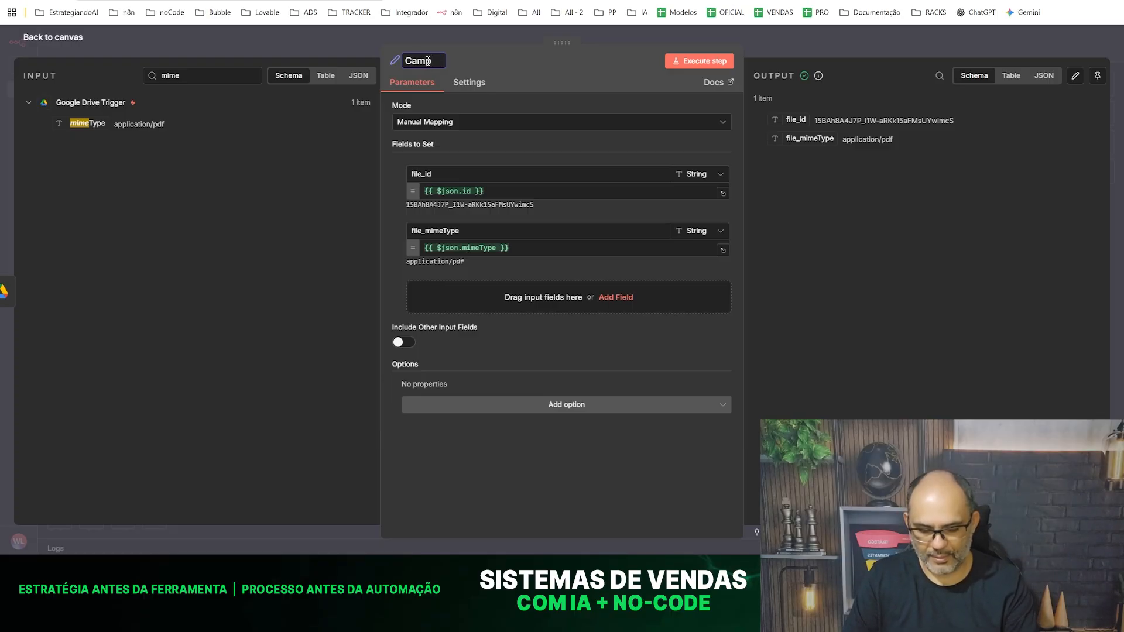
pyautogui.write('os Importantes')
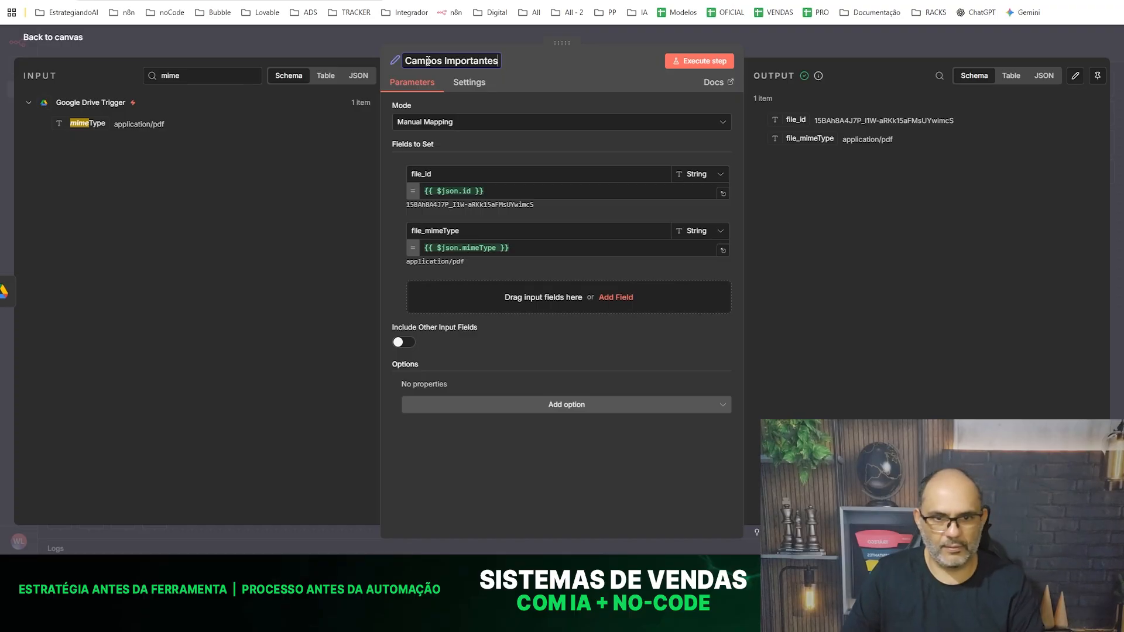
pyautogui.click(276, 29)
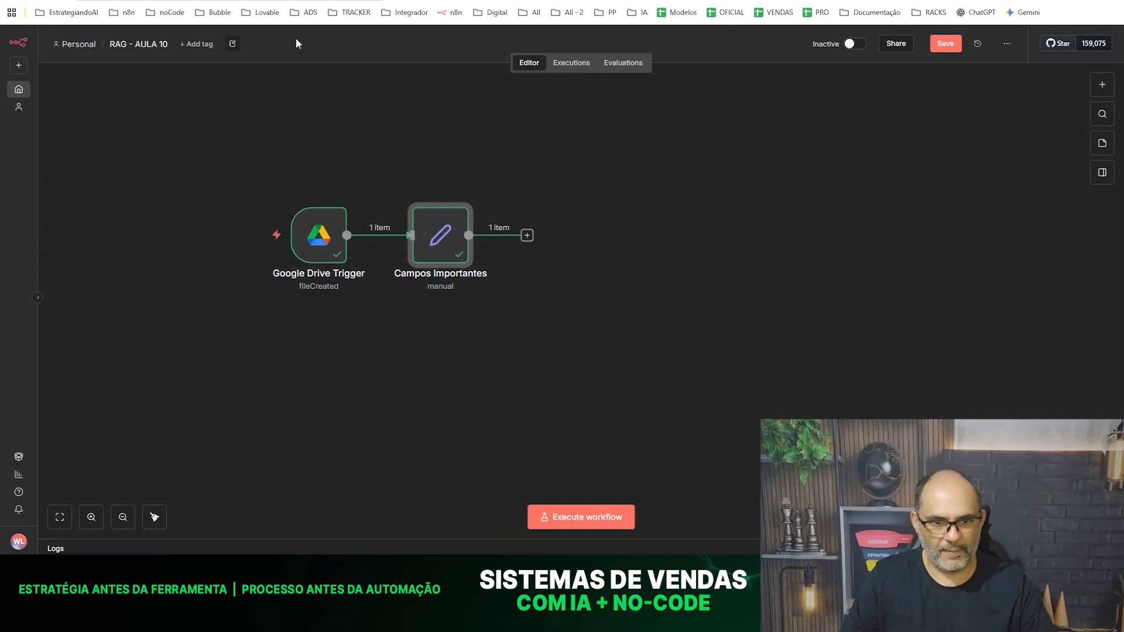
# - Add a Google Drive node with the Download file action after Campos Importantes
pyautogui.click(527, 235)
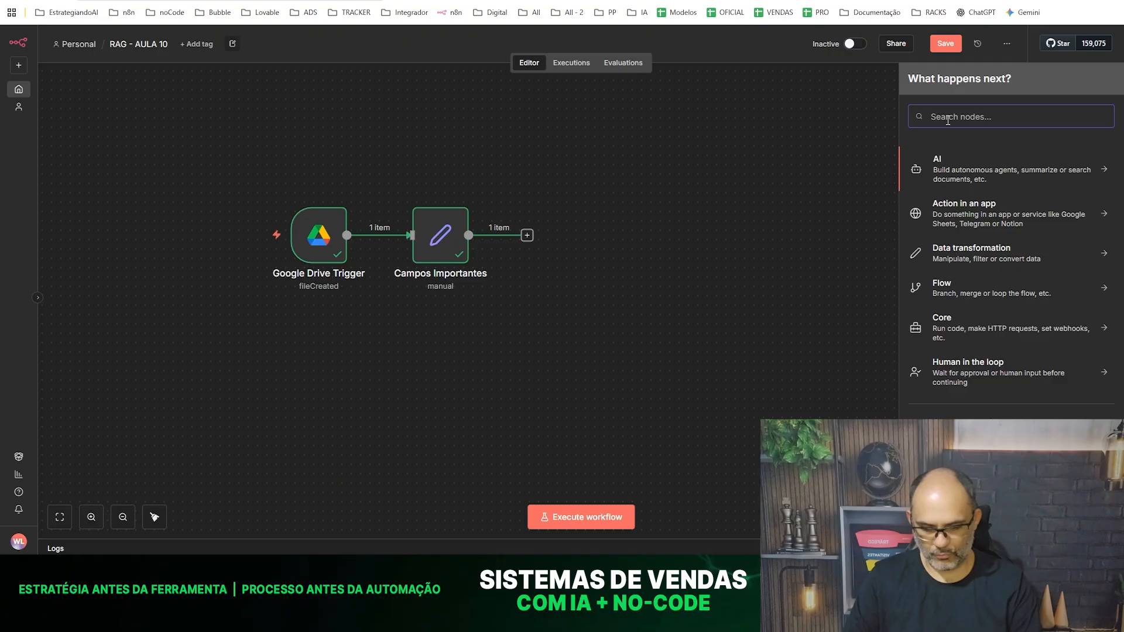
pyautogui.write('google')
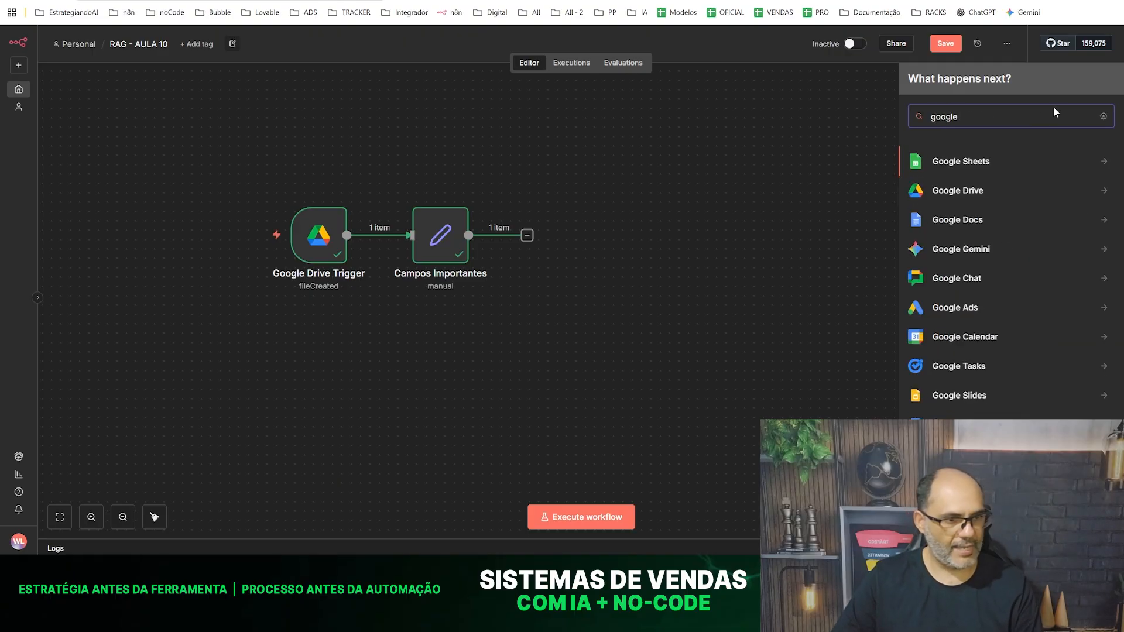
pyautogui.click(954, 190)
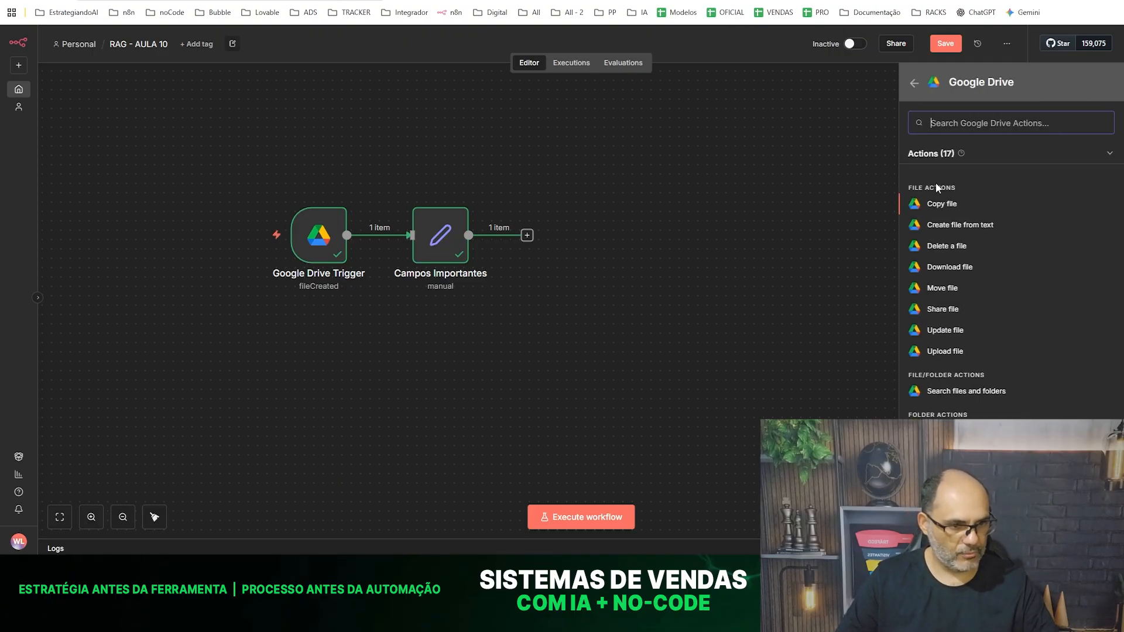
pyautogui.scroll(-3, 966, 345)
pyautogui.scroll(1, 971, 359)
pyautogui.scroll(1, 970, 359)
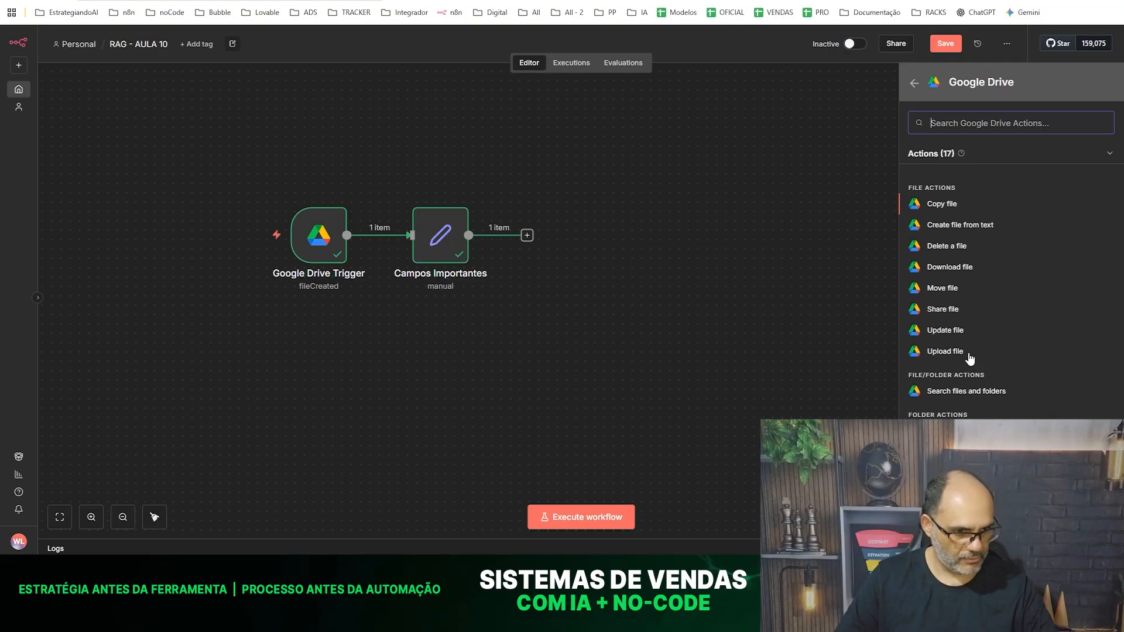
pyautogui.click(950, 268)
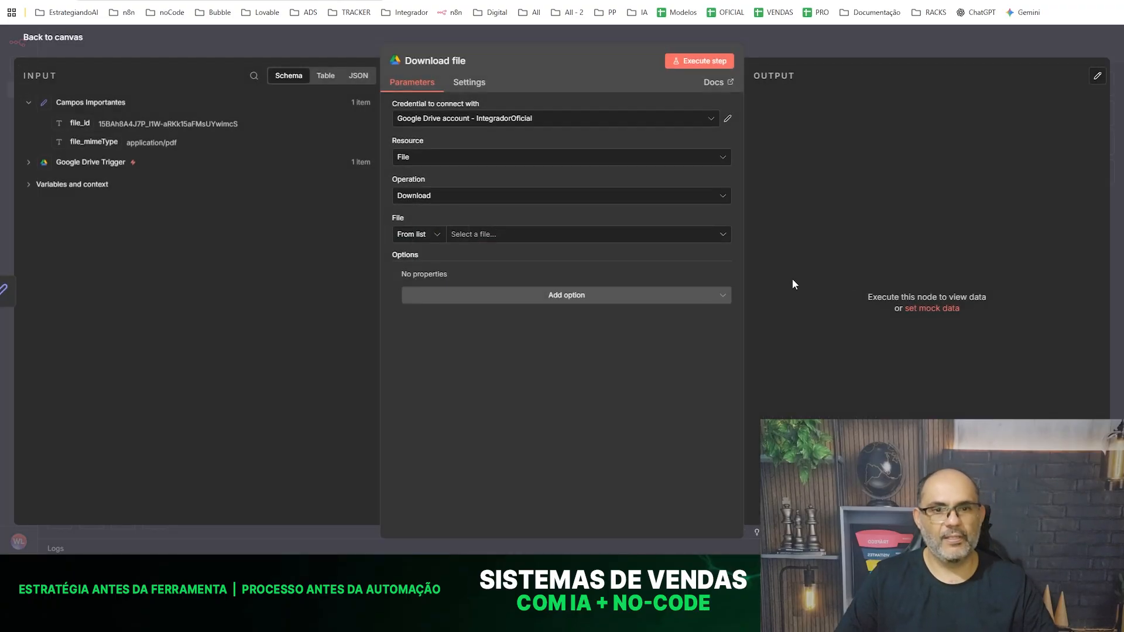
# - Set the node's credential to "Google Drive account - EstrategiandoAI", keeping File as resource and Download as operation
pyautogui.click(513, 124)
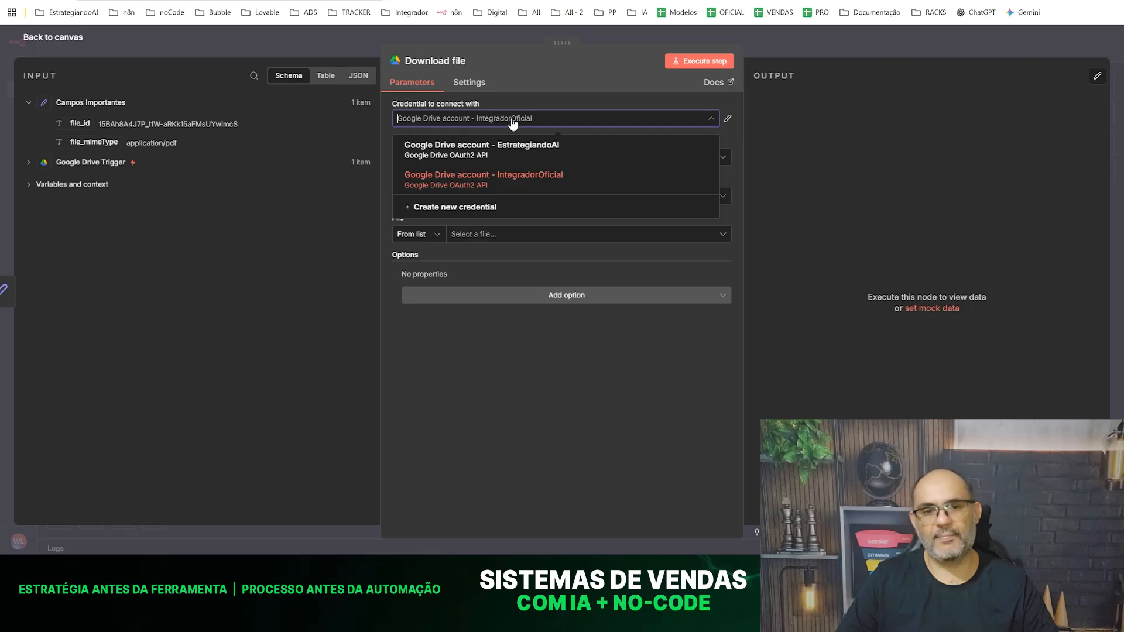
pyautogui.click(510, 153)
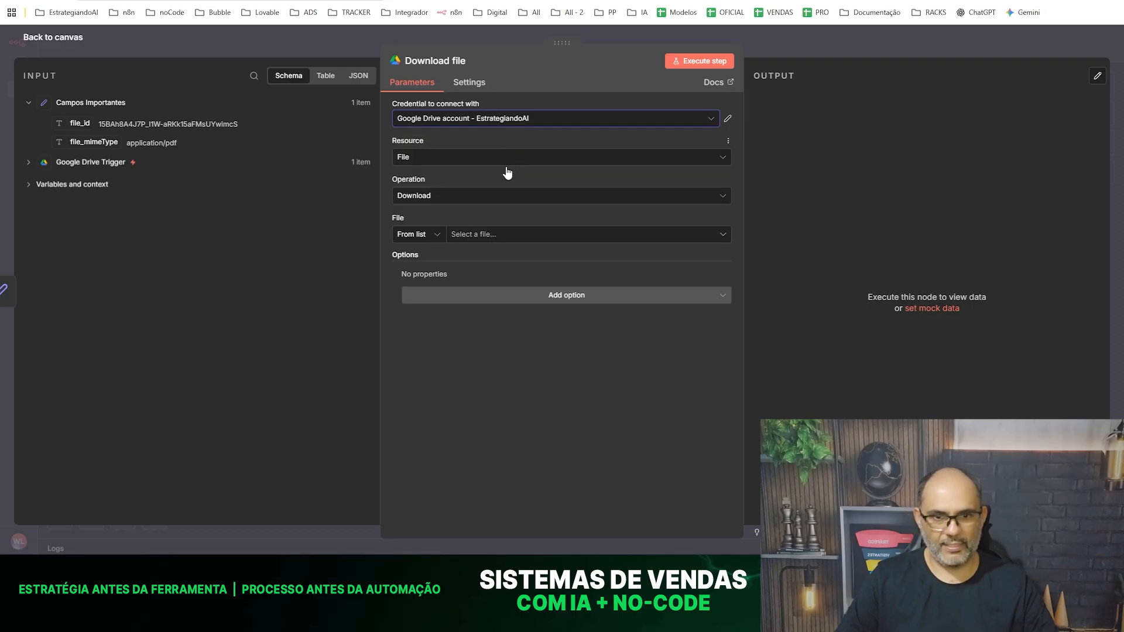
pyautogui.click(419, 159)
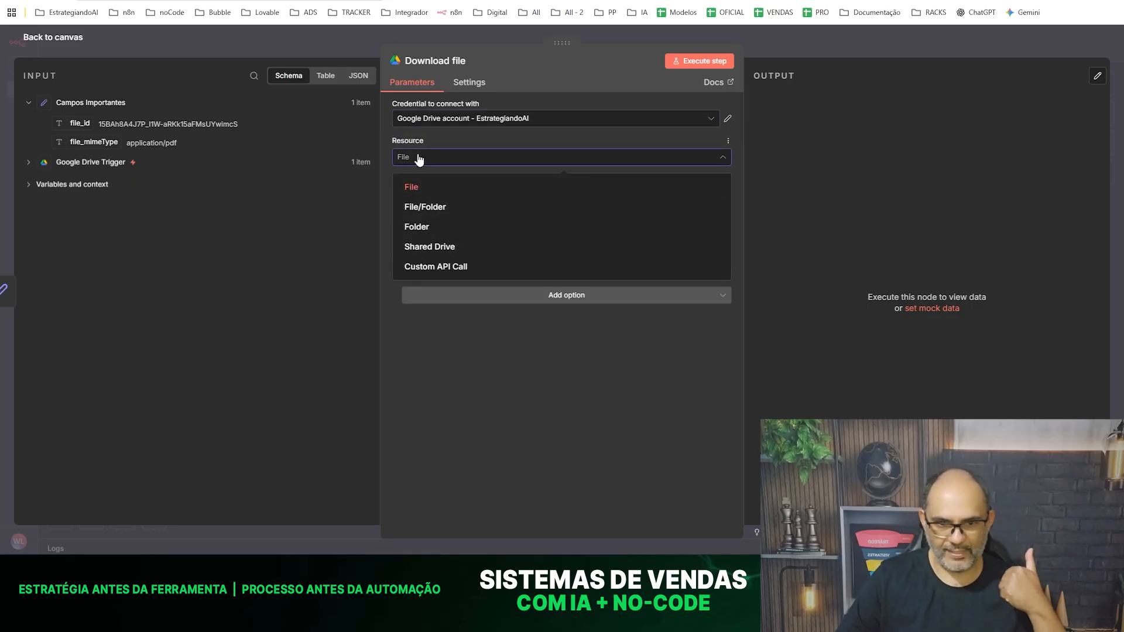
pyautogui.click(418, 157)
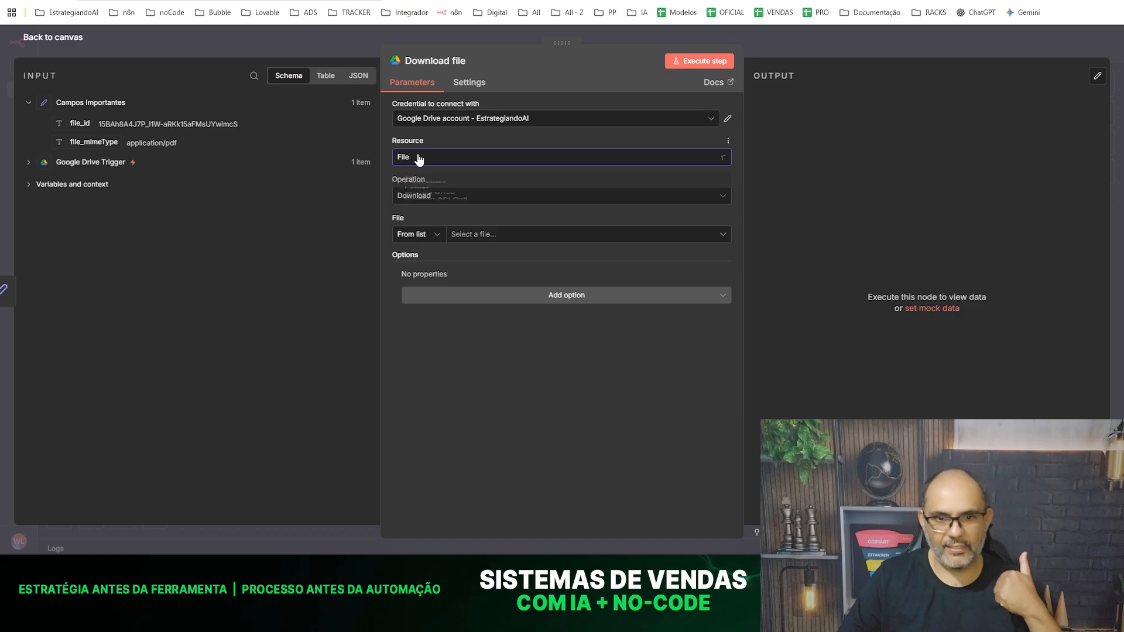
pyautogui.click(418, 198)
pyautogui.click(416, 200)
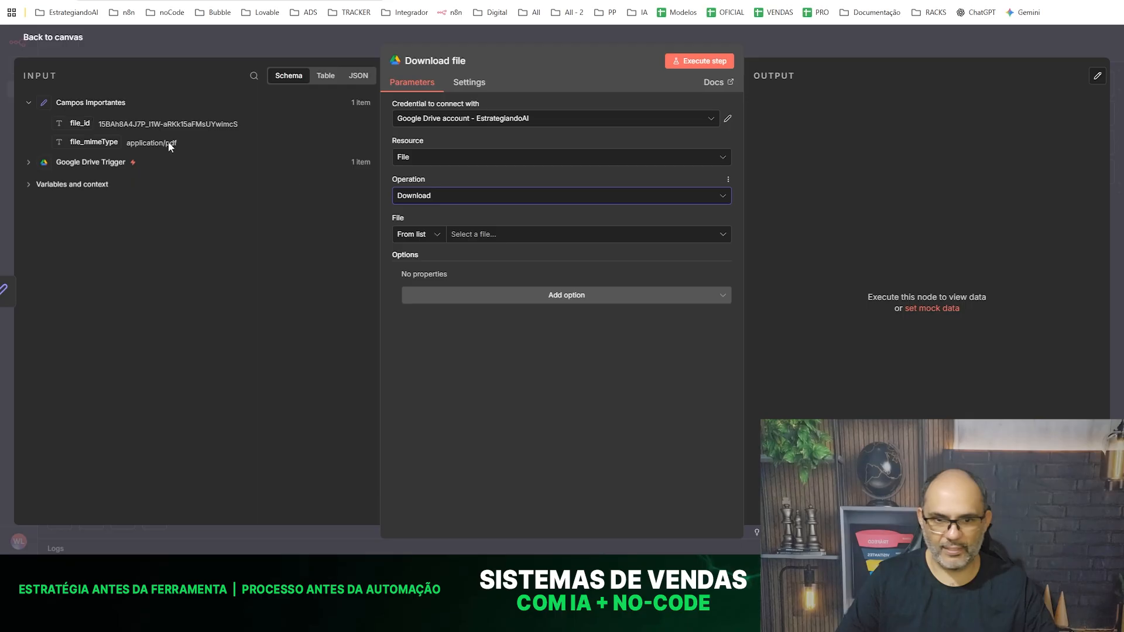
# - Select the file to download by ID, map file_id from Campos Importantes into it, and execute the node
pyautogui.click(428, 236)
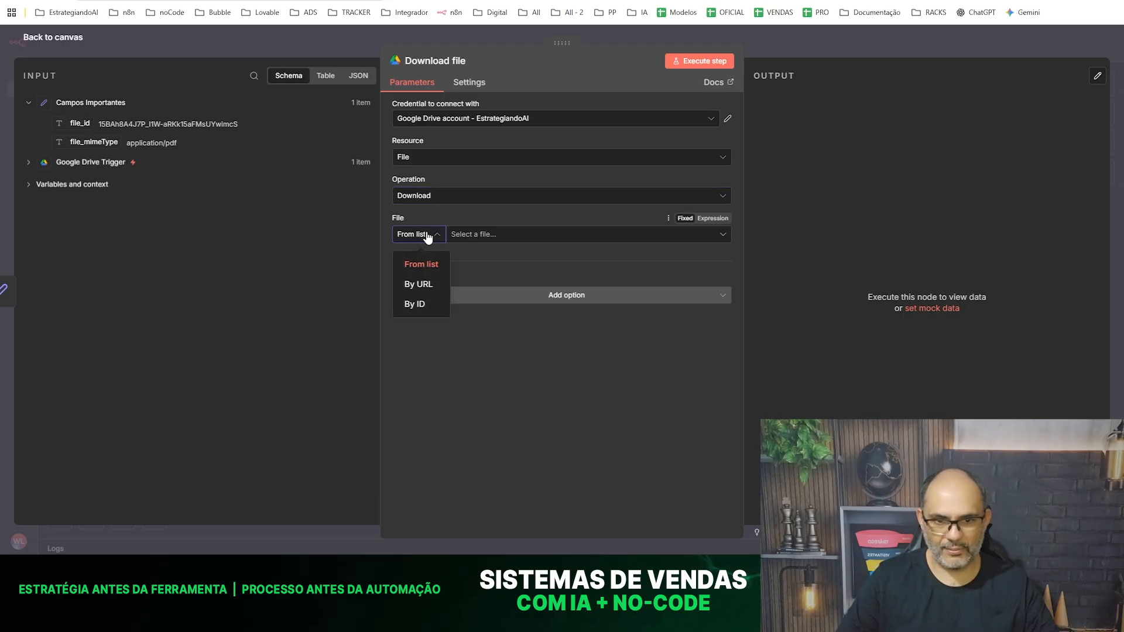
pyautogui.click(414, 304)
pyautogui.moveTo(78, 122); pyautogui.dragTo(507, 234)
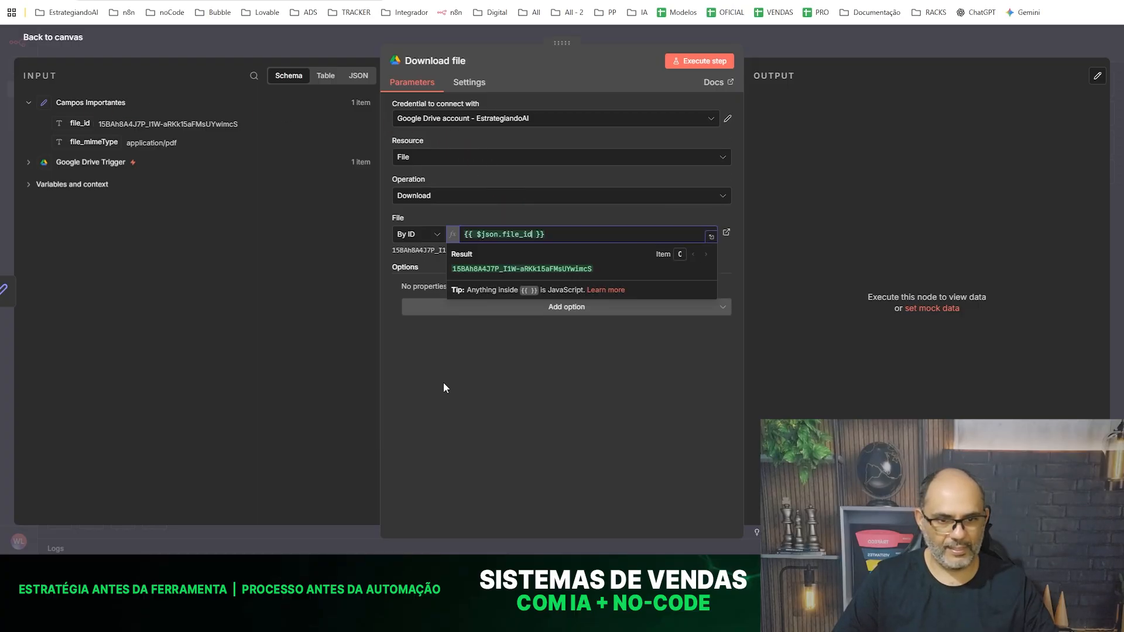
pyautogui.click(523, 275)
pyautogui.click(688, 61)
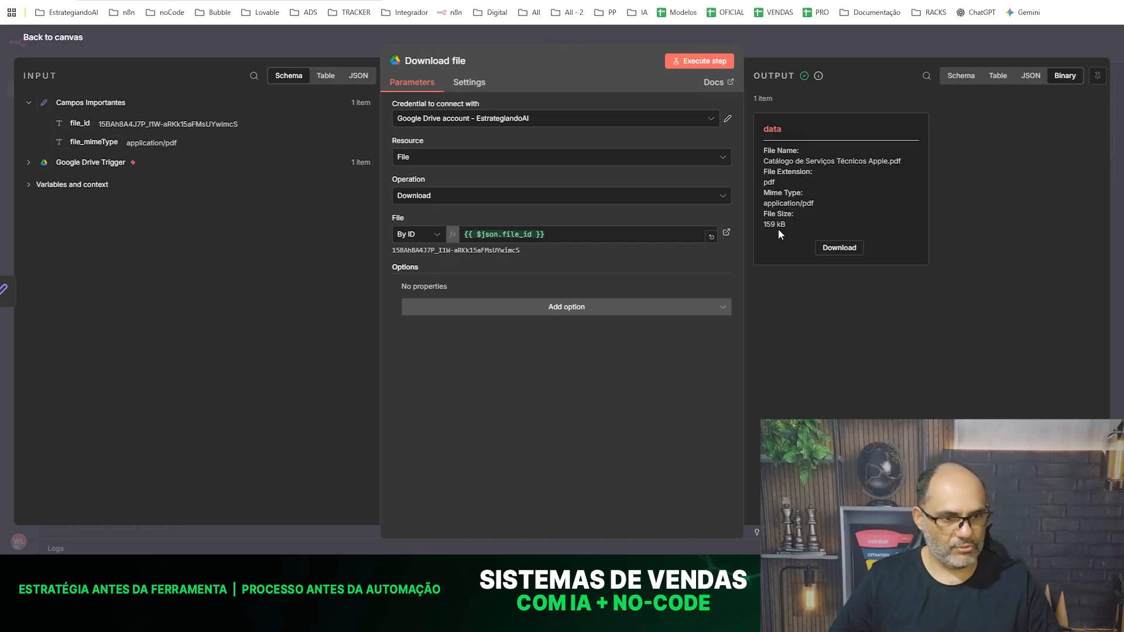
# - Download the PDF from the node's output and open it to check its content
pyautogui.click(841, 248)
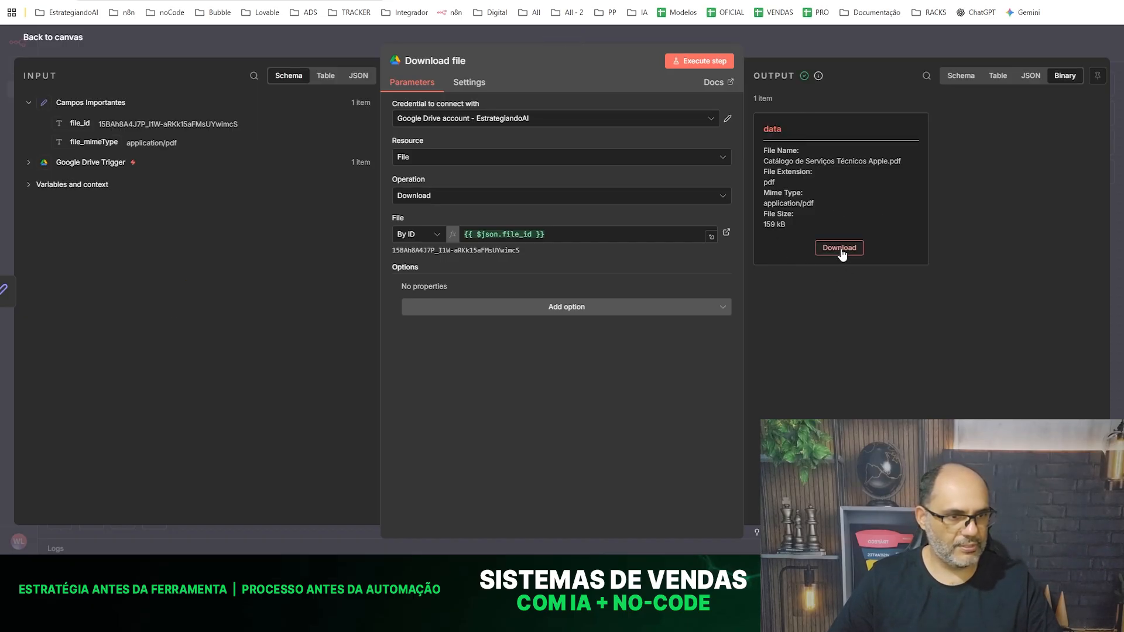
pyautogui.click(838, 248)
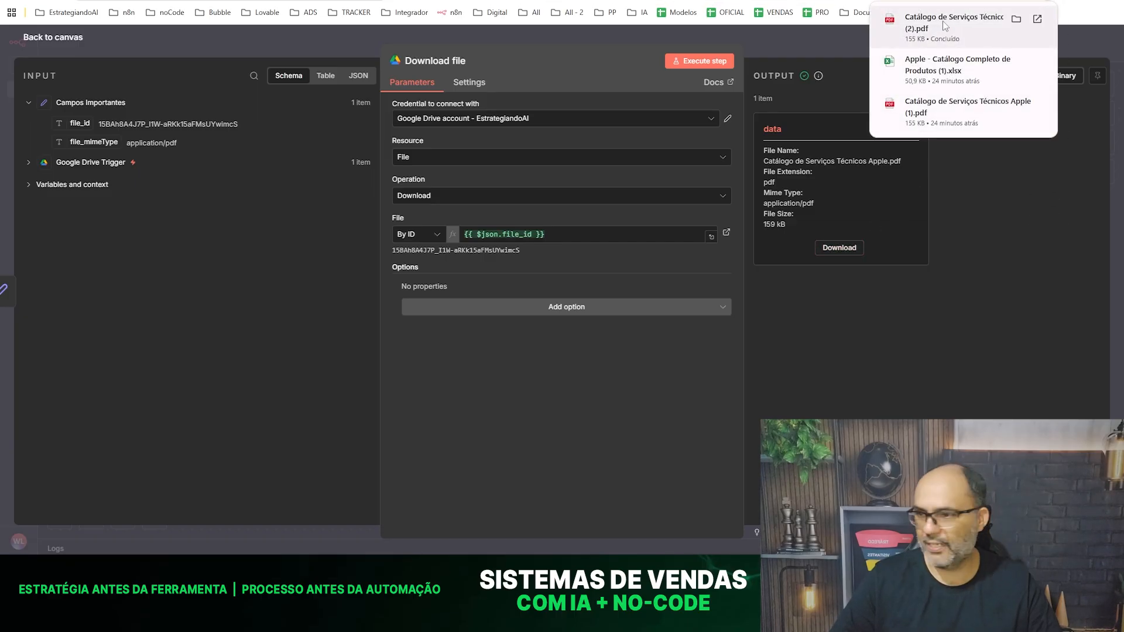
pyautogui.click(945, 26)
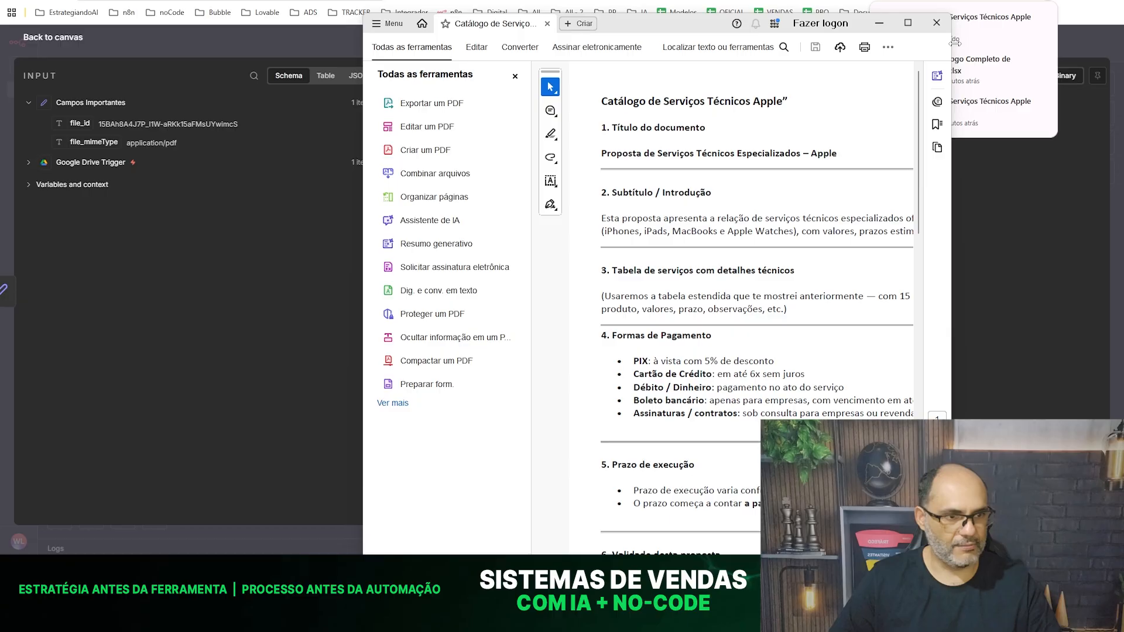
pyautogui.click(268, 59)
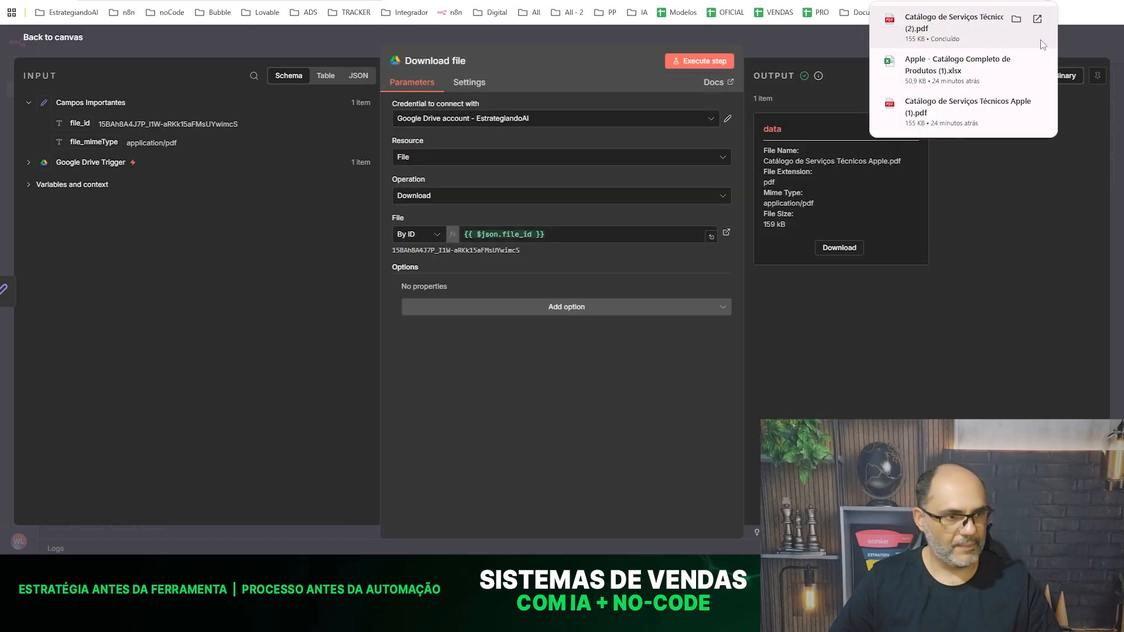
# - Save the workflow and add a Switch node after Download file
pyautogui.click(207, 39)
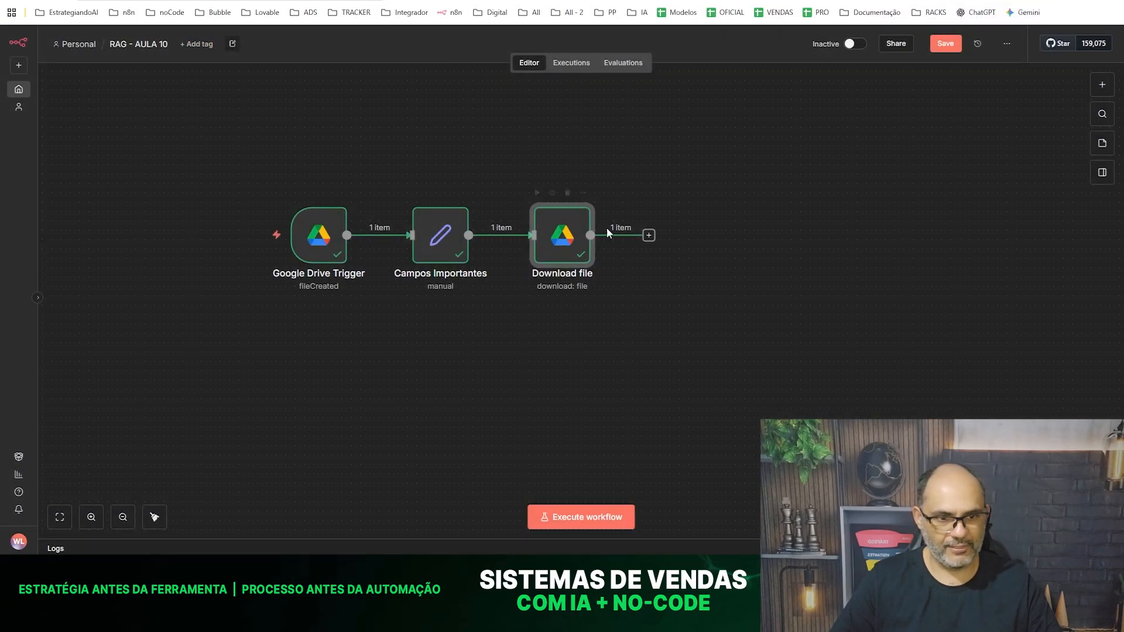
pyautogui.click(946, 44)
pyautogui.click(649, 236)
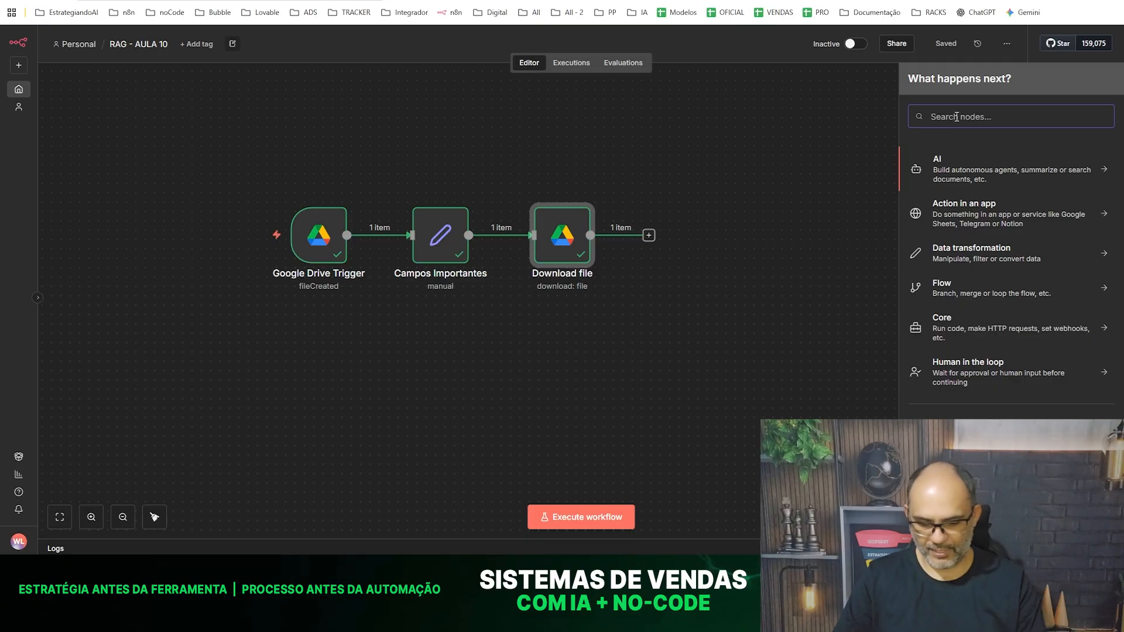
pyautogui.write('swi')
pyautogui.click(935, 176)
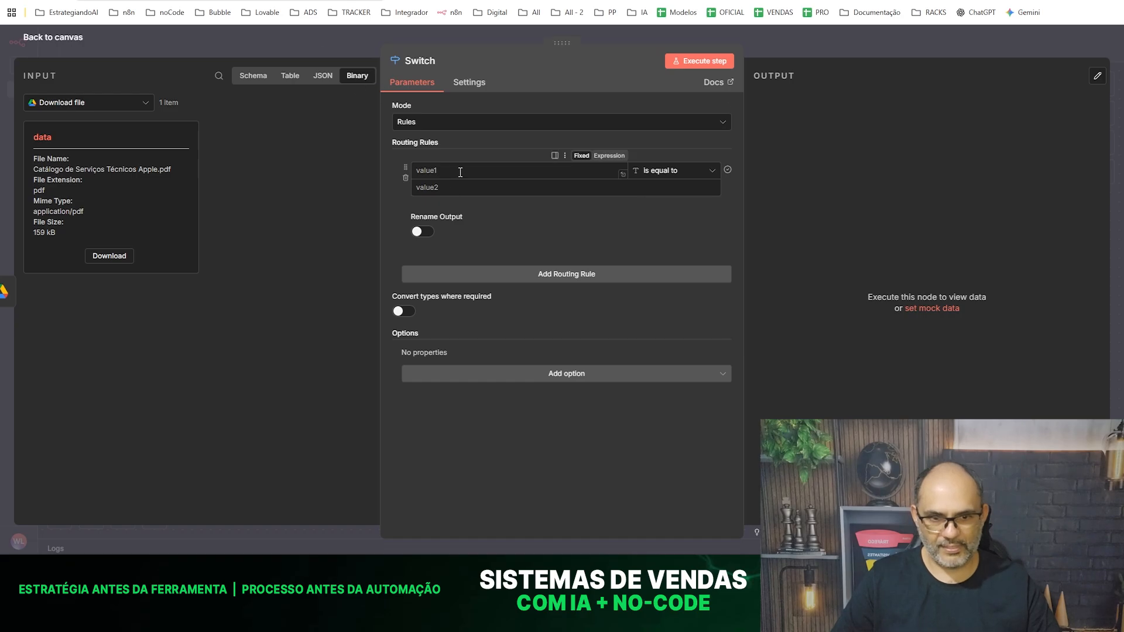
# - Enable output renaming on the Switch node's first routing rule and name the output PDF
pyautogui.click(417, 233)
pyautogui.click(444, 270)
pyautogui.write('PDF')
pyautogui.click(414, 534)
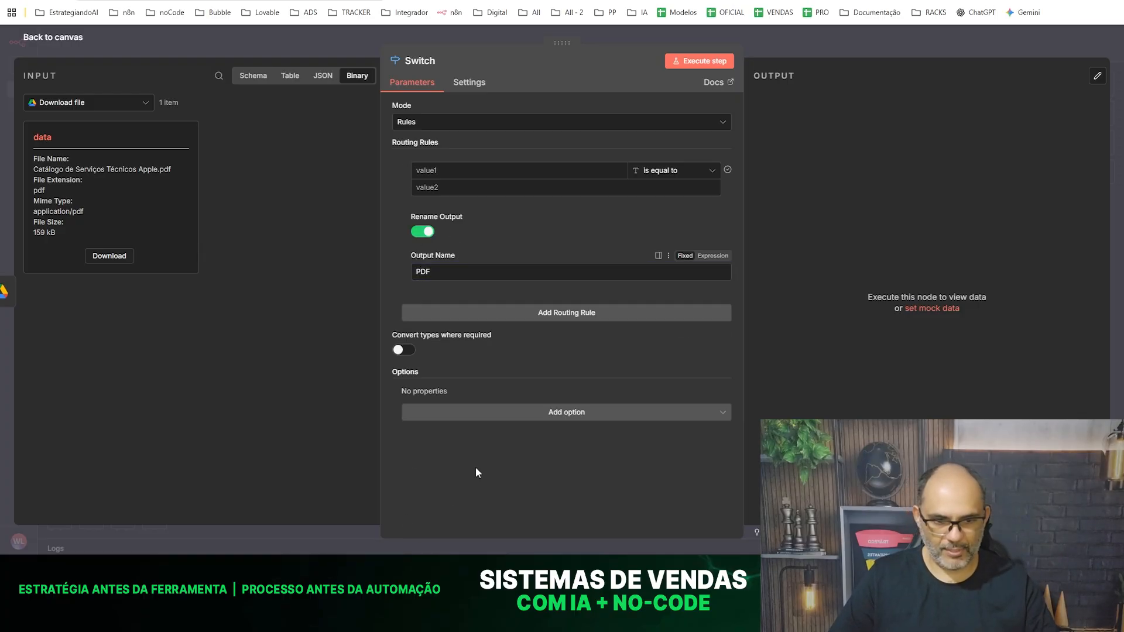
# - Add a second routing rule to the Switch node with its output renamed PLANILHA
pyautogui.click(505, 313)
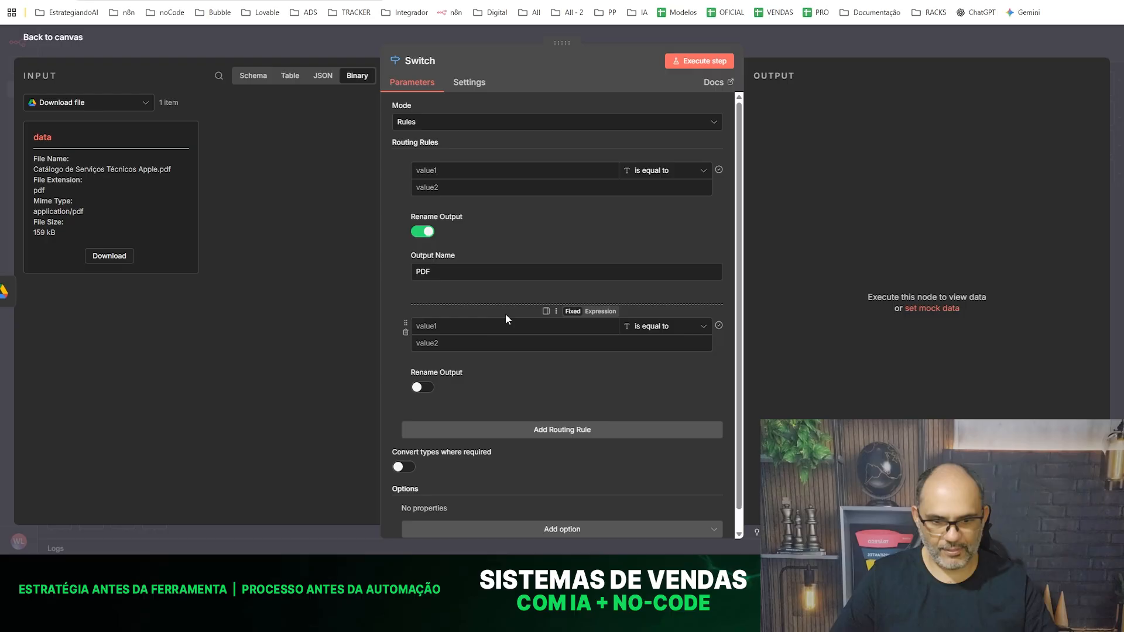
pyautogui.click(424, 388)
pyautogui.click(431, 428)
pyautogui.write('PLANILHA')
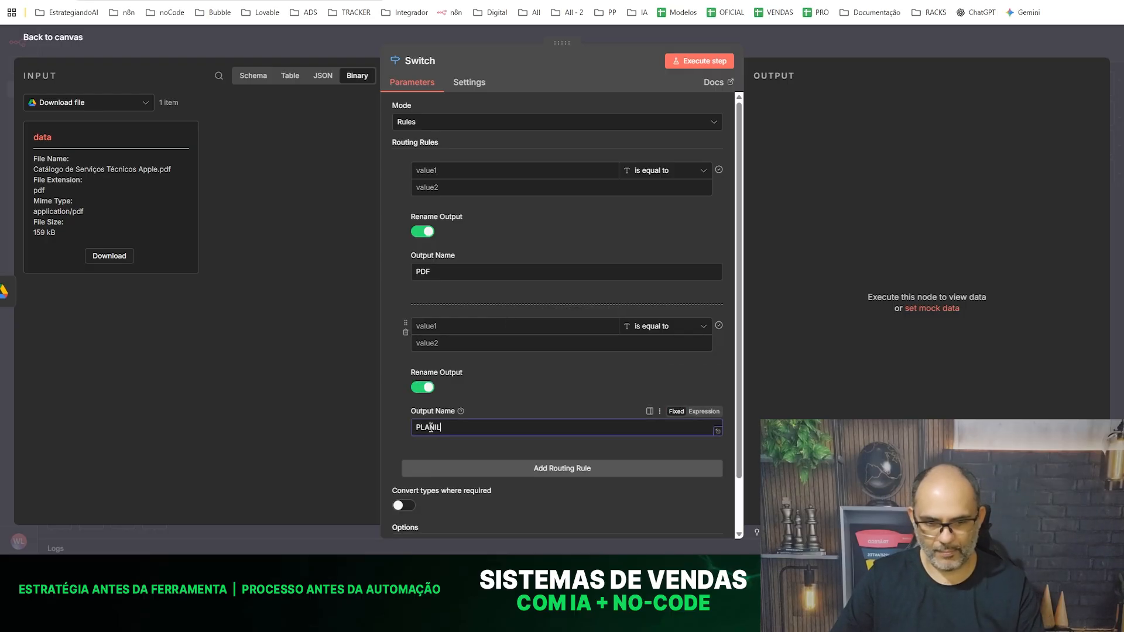
pyautogui.click(389, 283)
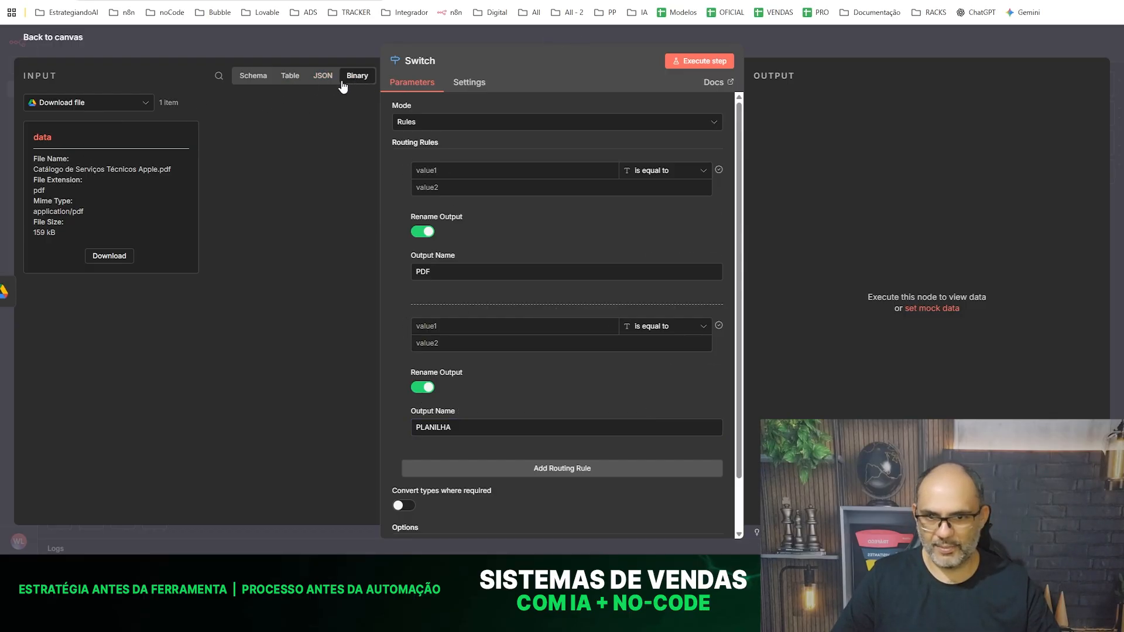
# - Map file_id into the PDF rule's first value and set its comparison value to application/pdf
pyautogui.click(260, 82)
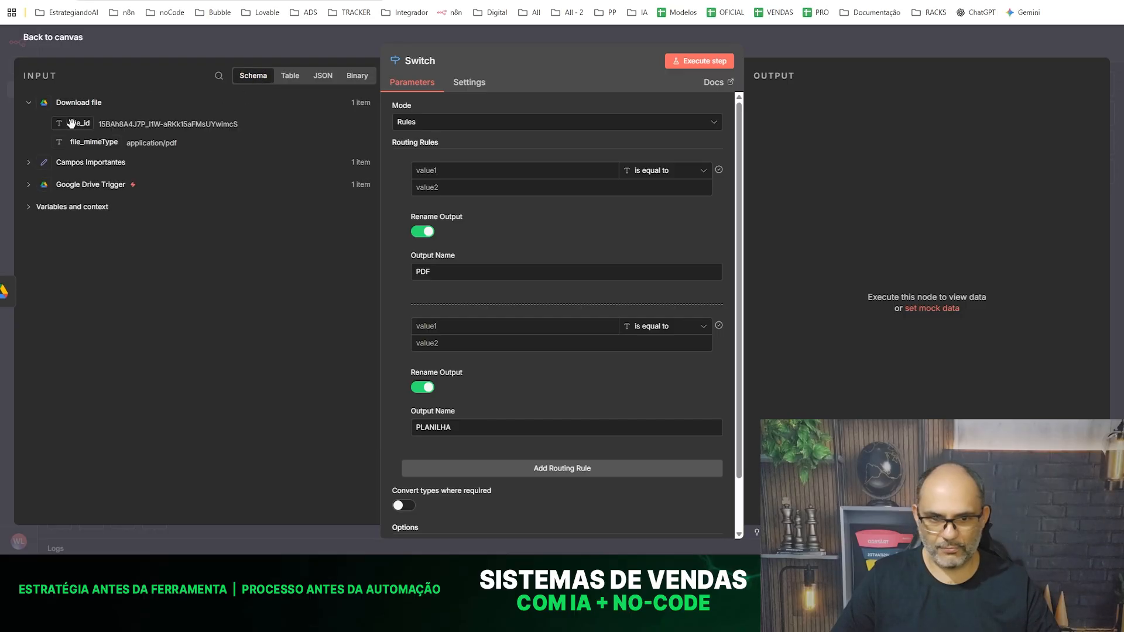
pyautogui.moveTo(76, 125); pyautogui.dragTo(588, 170)
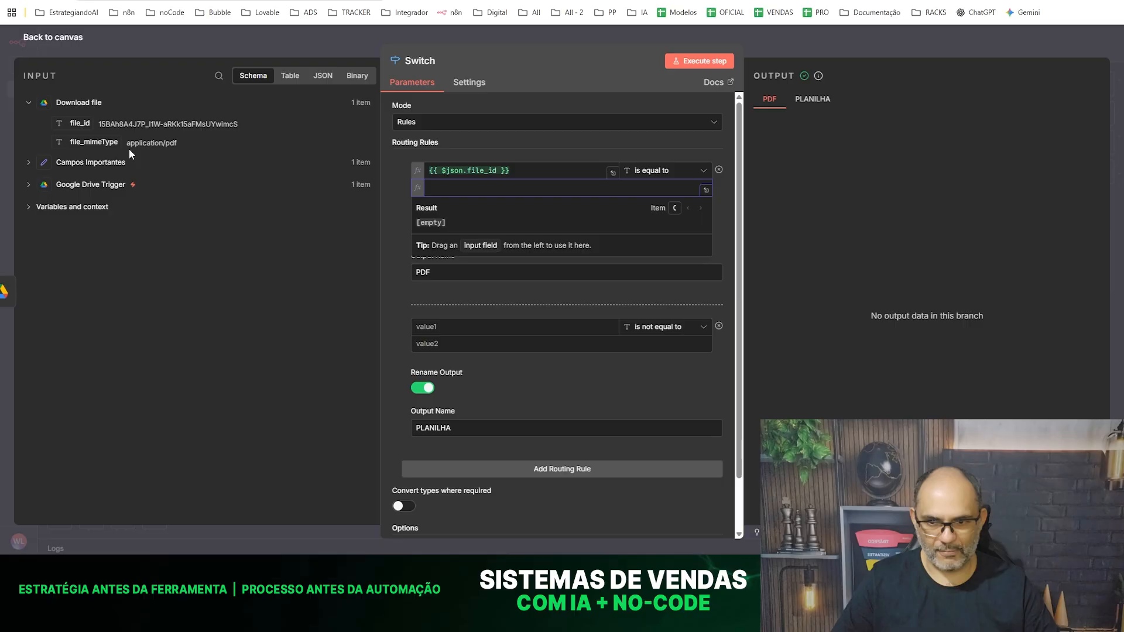
pyautogui.moveTo(126, 143); pyautogui.dragTo(191, 143)
pyautogui.hotkey('ctrl', 'c')
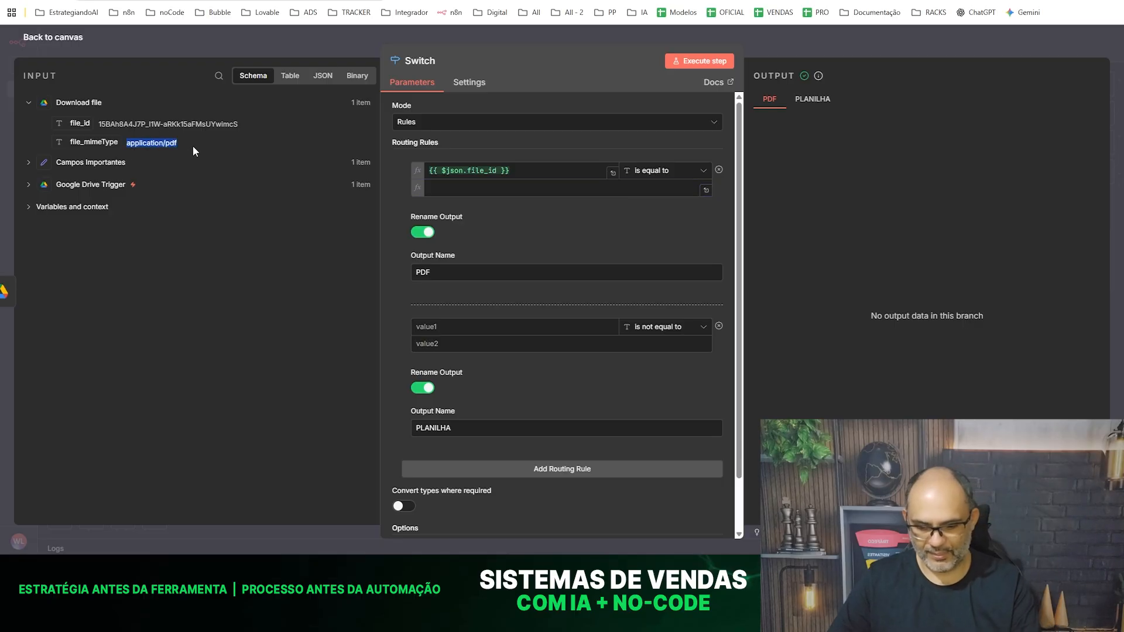
pyautogui.click(437, 188)
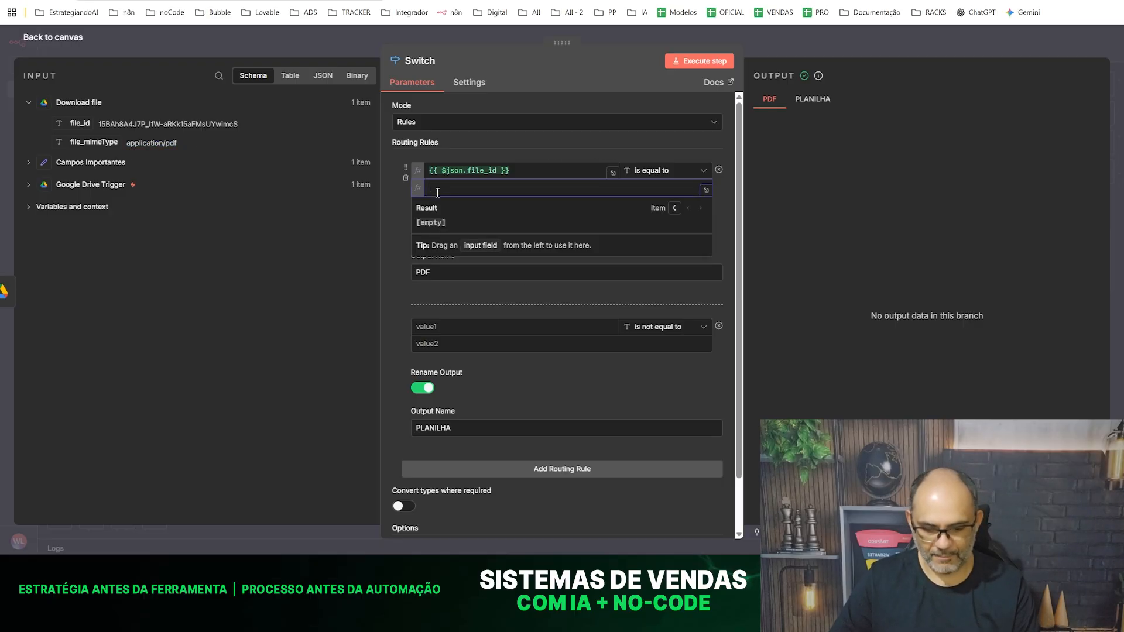
pyautogui.hotkey('ctrl', 'v')
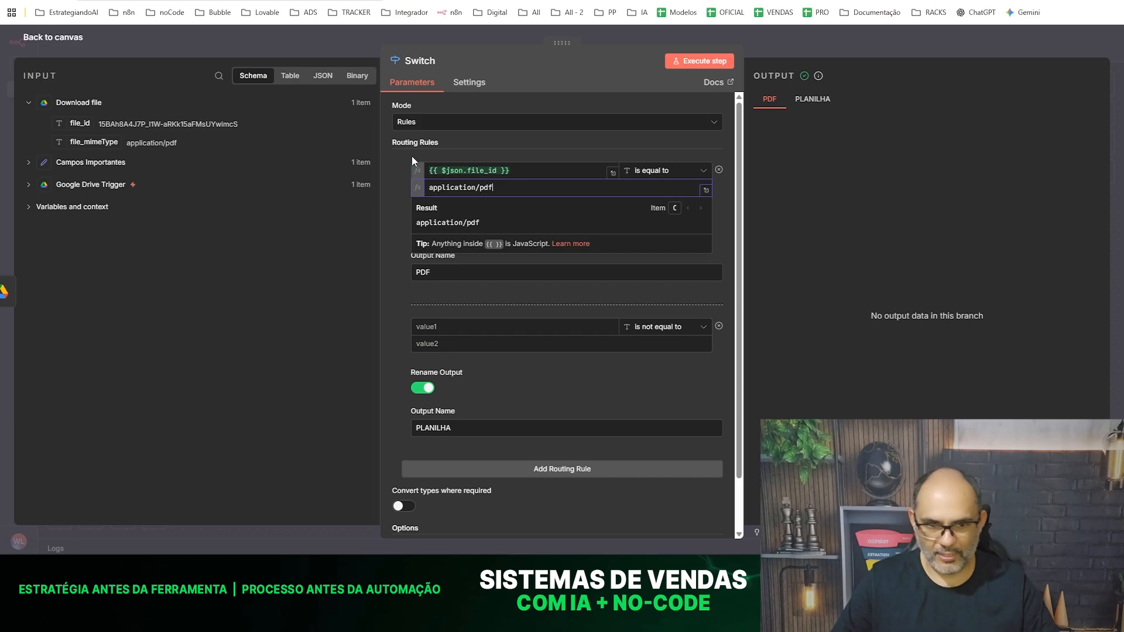
# - Replace the PDF rule's first value with file_mimeType from Download file and execute the Switch node
pyautogui.moveTo(515, 171); pyautogui.dragTo(426, 170)
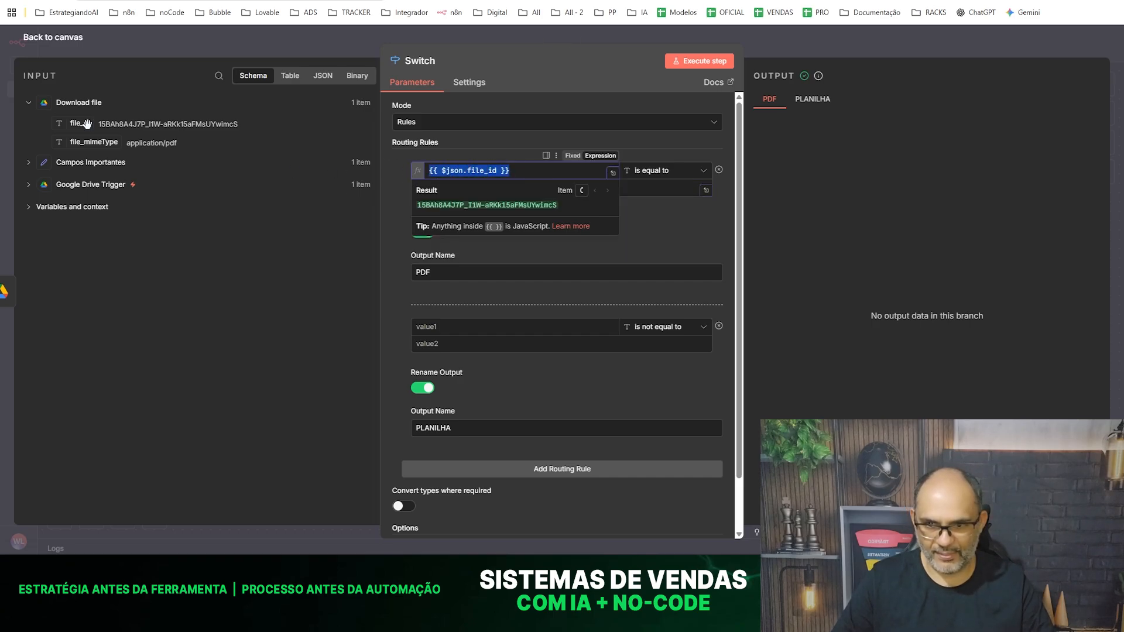
pyautogui.press('BackSpace')
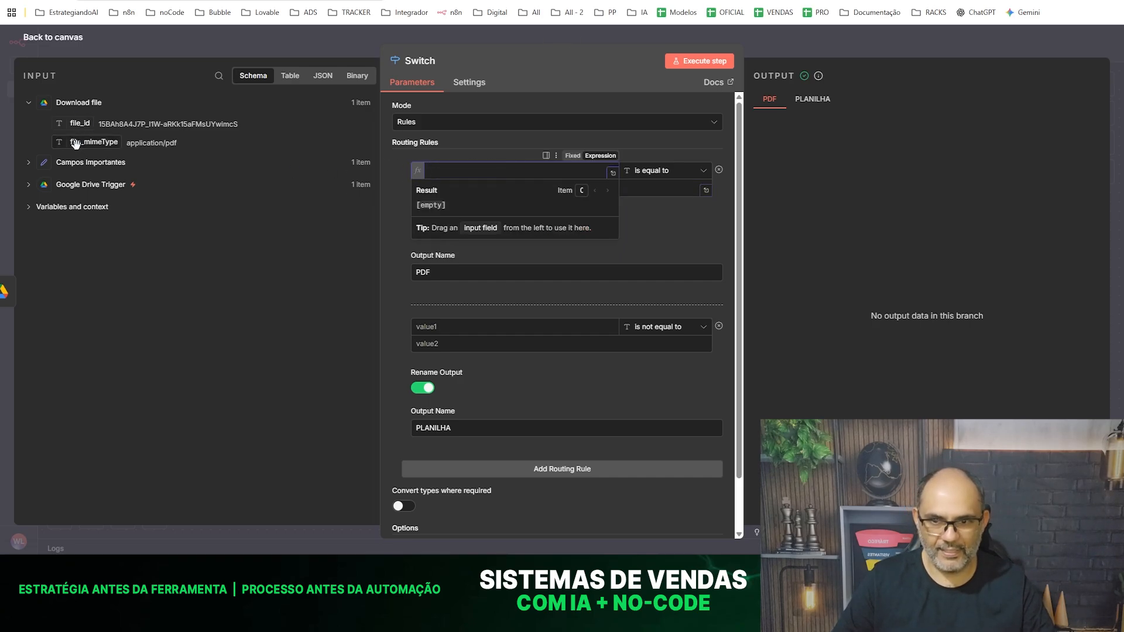
pyautogui.moveTo(75, 143); pyautogui.dragTo(455, 164)
pyautogui.click(696, 62)
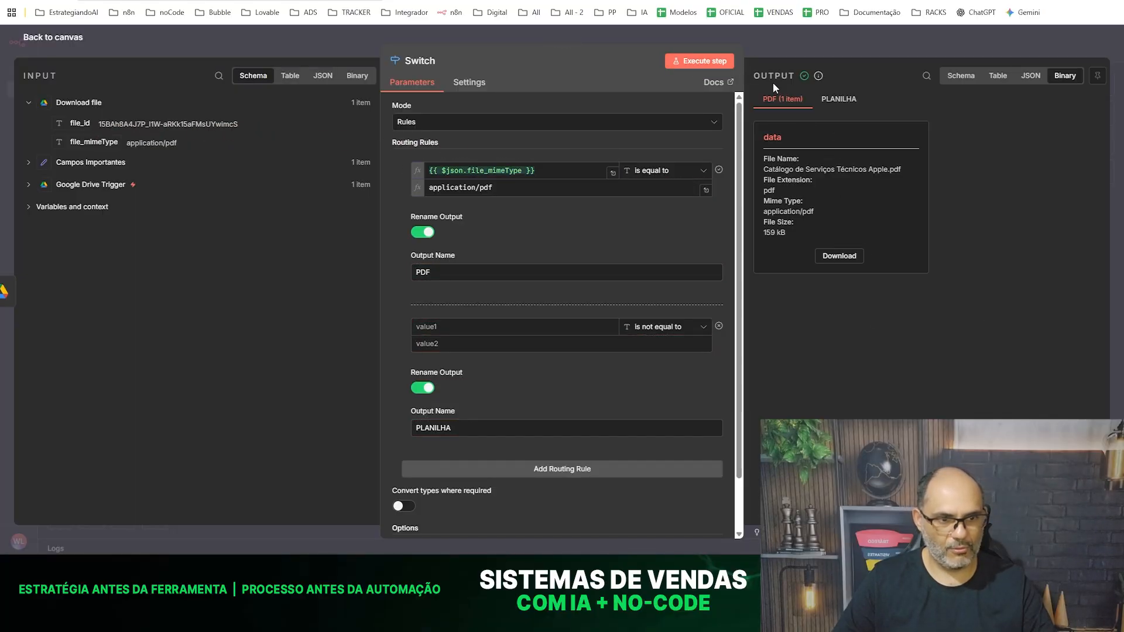
pyautogui.click(281, 41)
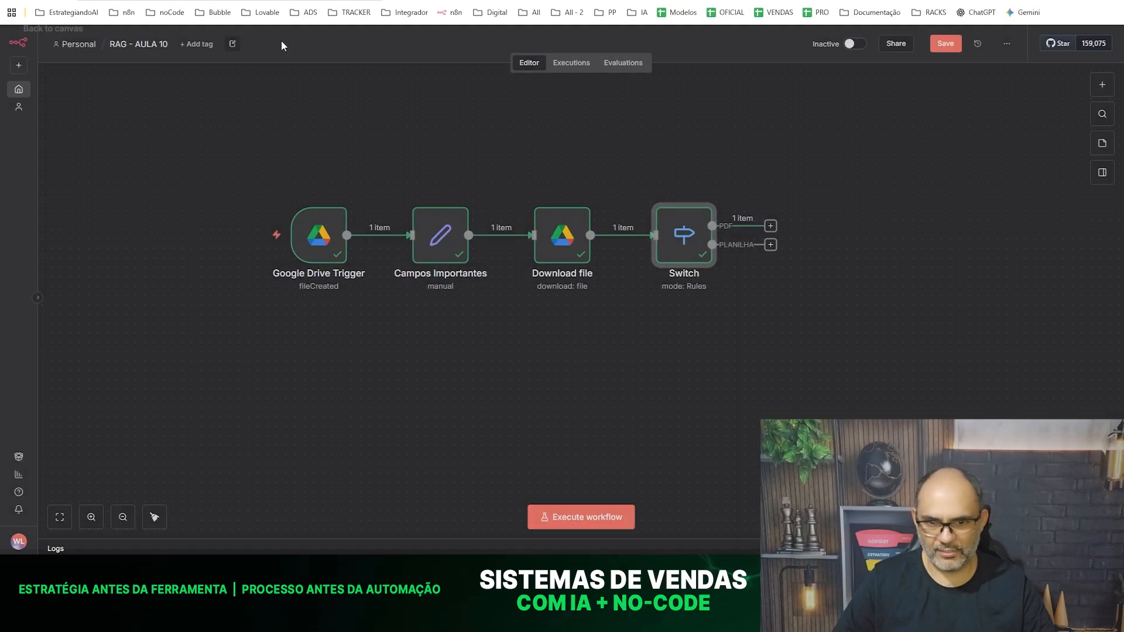
# - Rename the file_mimeType field to file_Type in Campos Importantes and execute the node
pyautogui.doubleClick(445, 234)
pyautogui.click(458, 247)
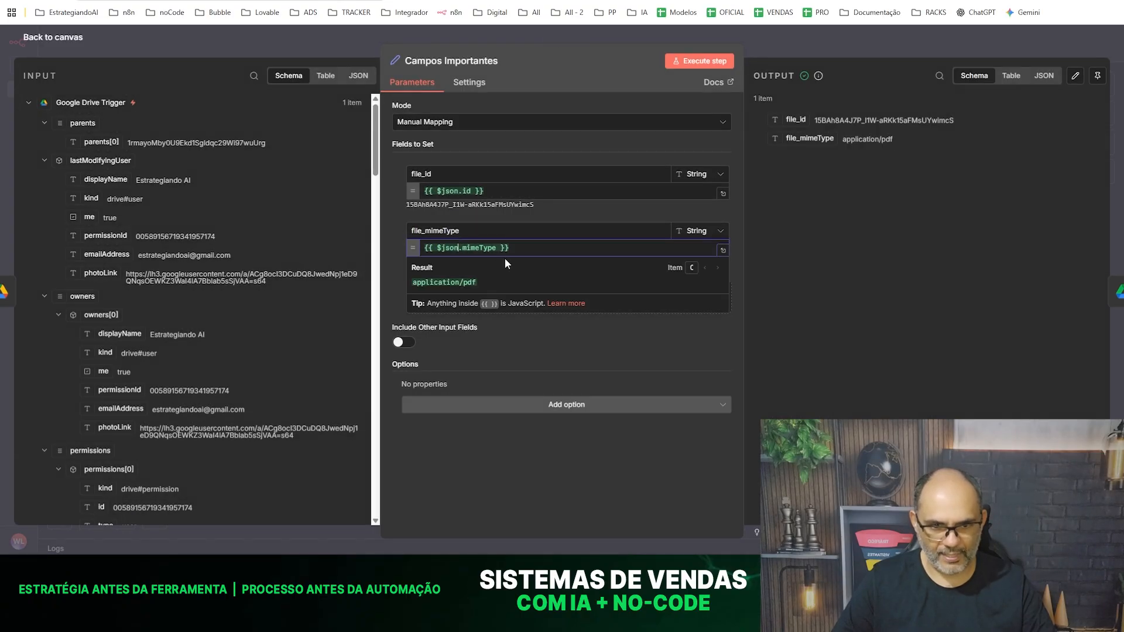
pyautogui.click(471, 454)
pyautogui.click(432, 230)
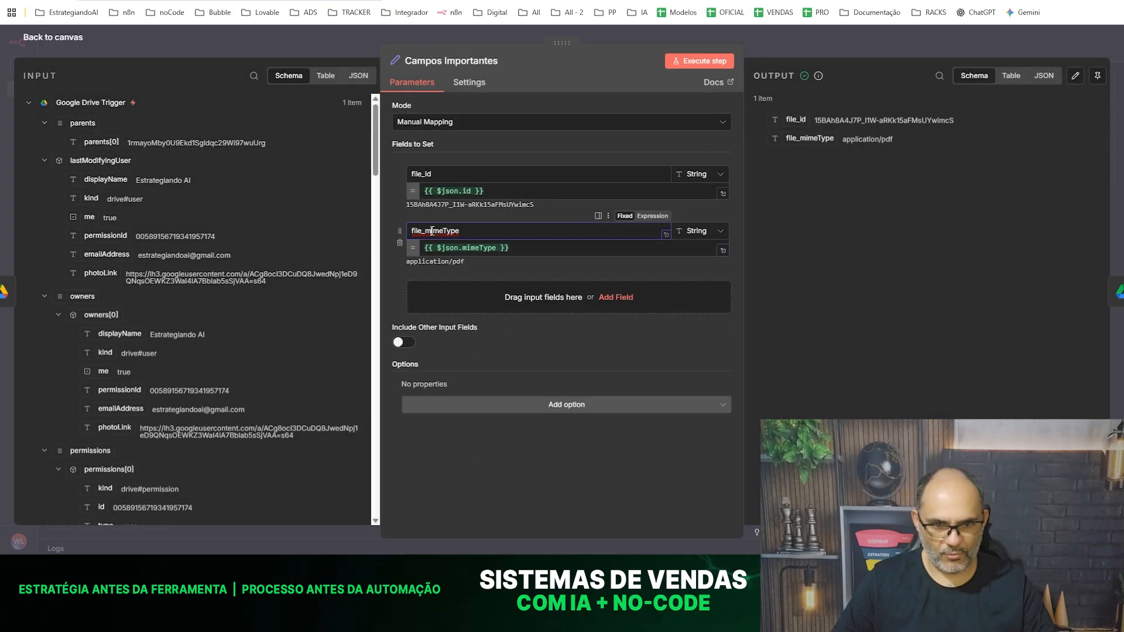
pyautogui.press('Delete')
pyautogui.press('Delete')
pyautogui.press('Delete')
pyautogui.press('Delete')
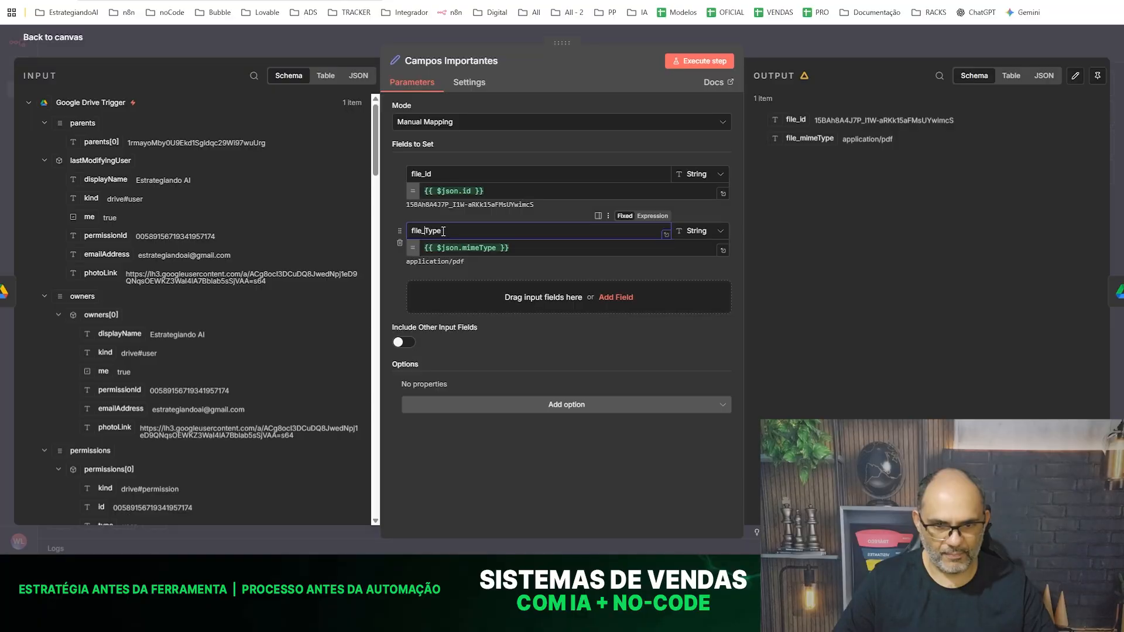
pyautogui.click(709, 59)
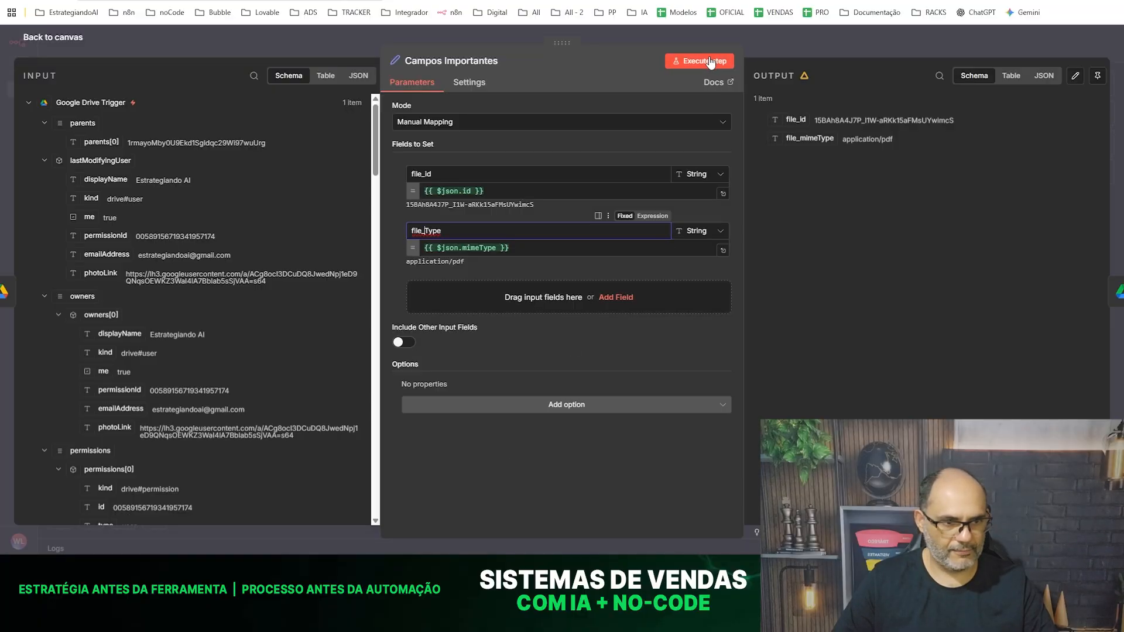
pyautogui.click(265, 48)
# - Execute the Switch node from the canvas and check the Download file node's input fields and output
pyautogui.click(678, 235)
pyautogui.click(657, 194)
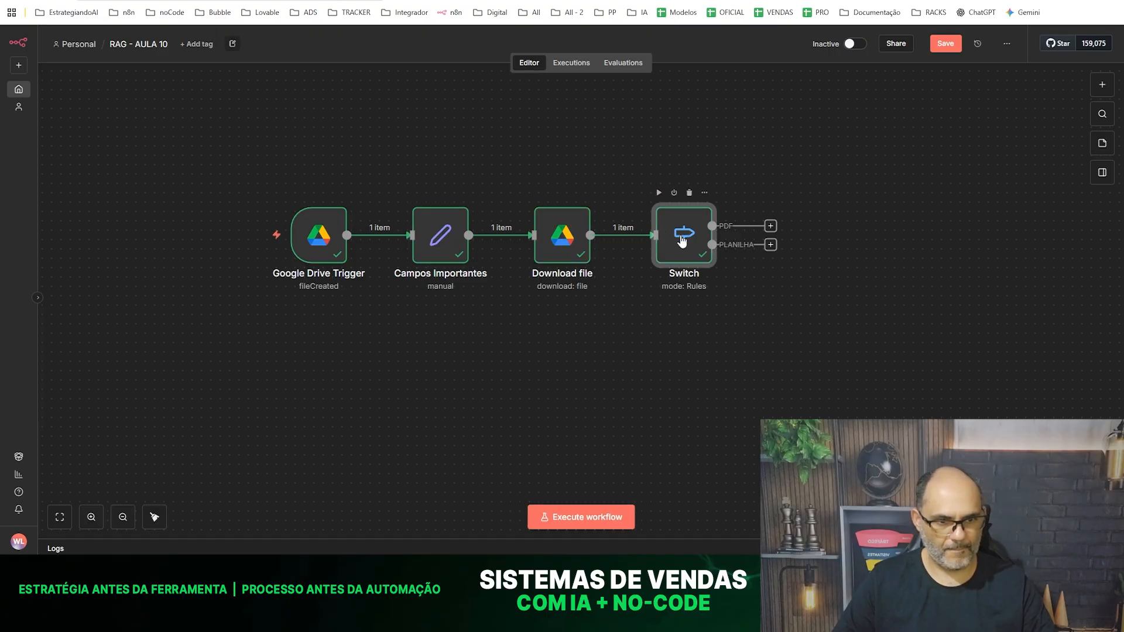
pyautogui.doubleClick(563, 237)
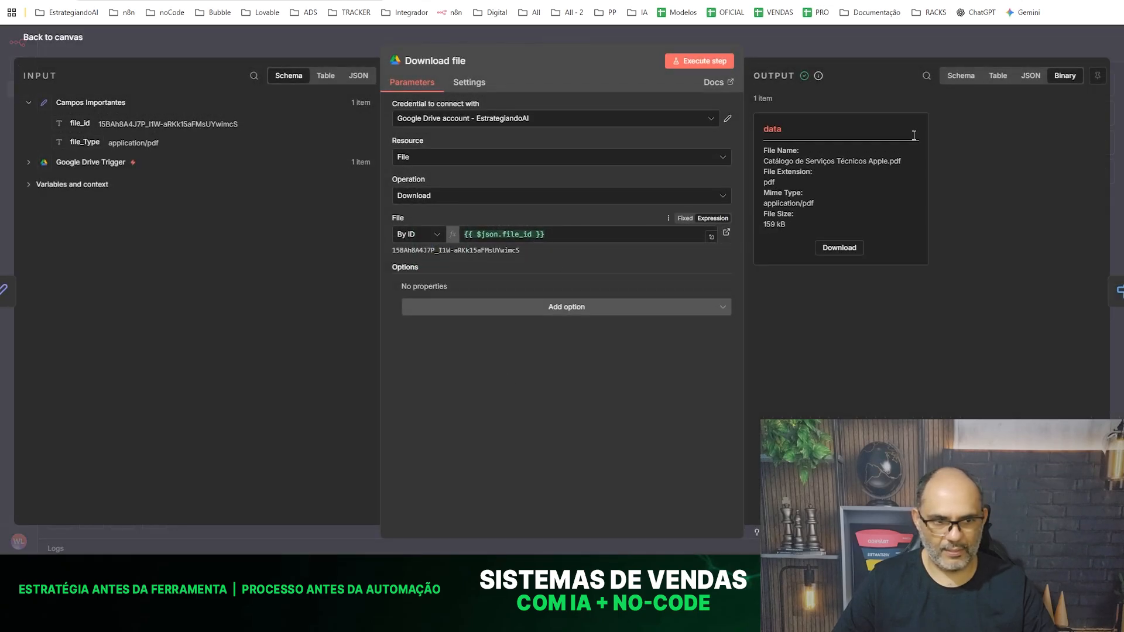
pyautogui.click(307, 13)
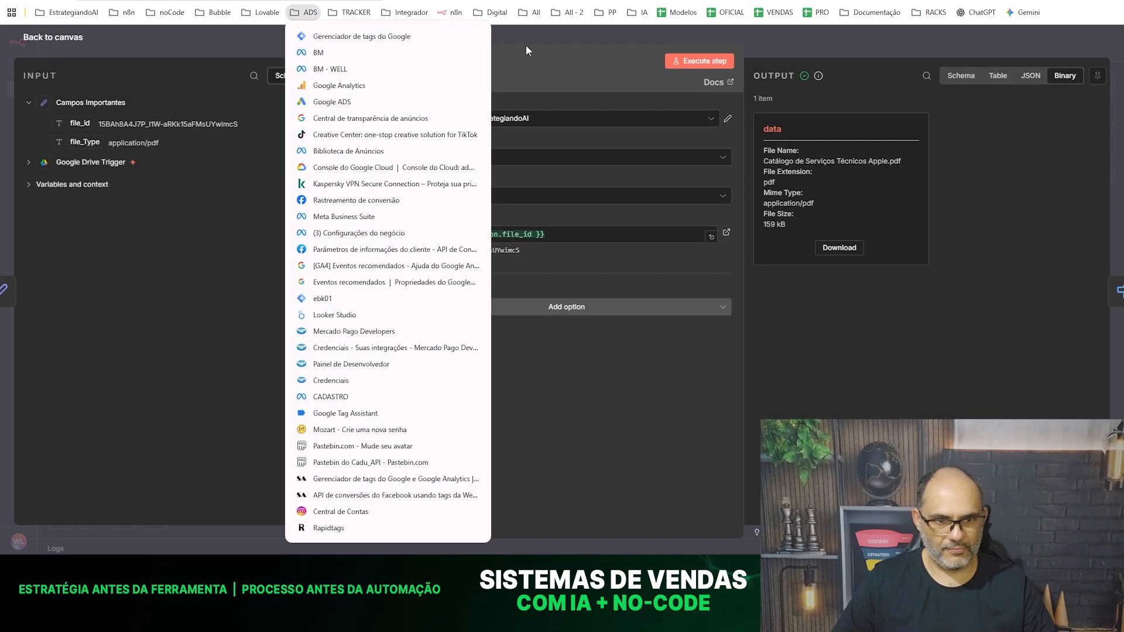
pyautogui.click(580, 55)
pyautogui.click(402, 37)
# - Replace the first value of the Switch's PDF rule with file_Type from Download file and execute the node
pyautogui.doubleClick(684, 238)
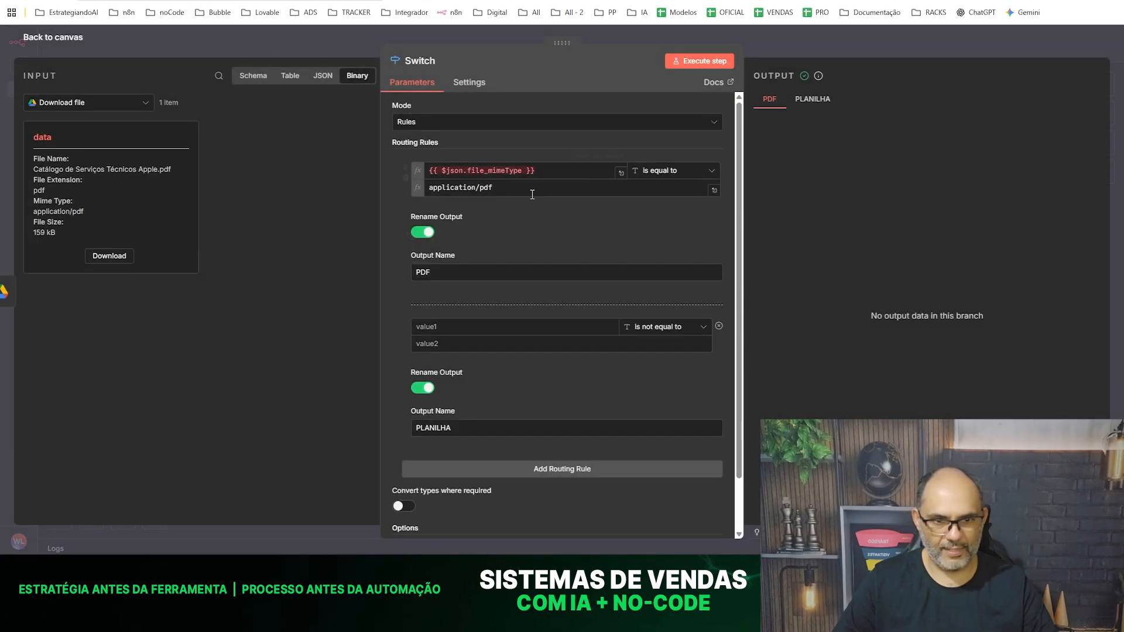
pyautogui.click(557, 172)
pyautogui.moveTo(558, 171); pyautogui.dragTo(397, 169)
pyautogui.press('BackSpace')
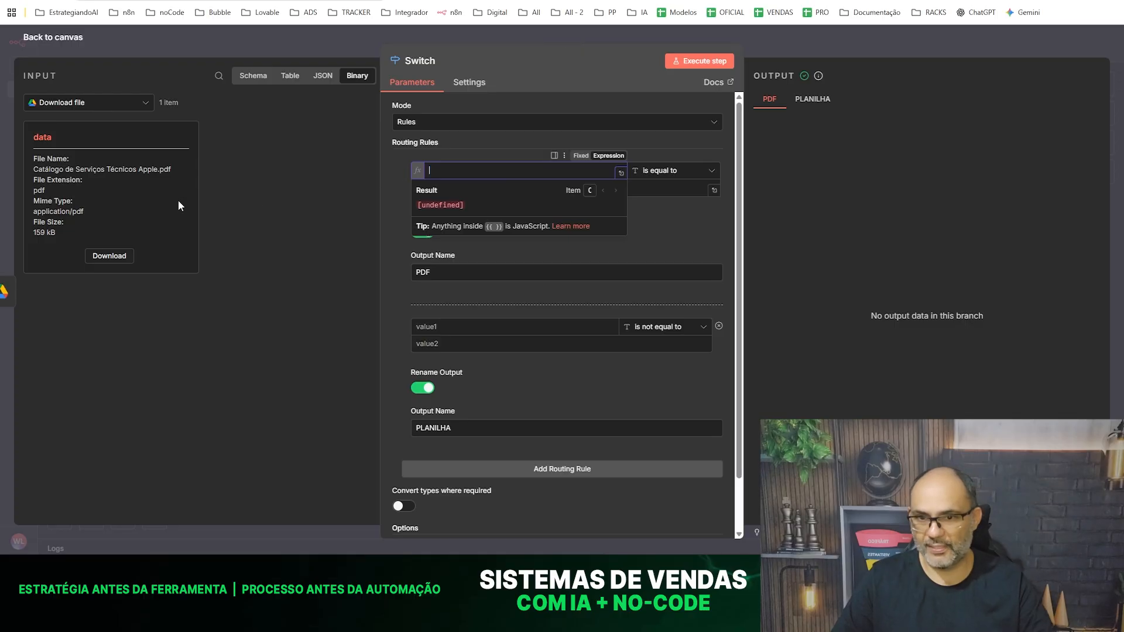
pyautogui.click(250, 80)
pyautogui.moveTo(80, 142); pyautogui.dragTo(504, 170)
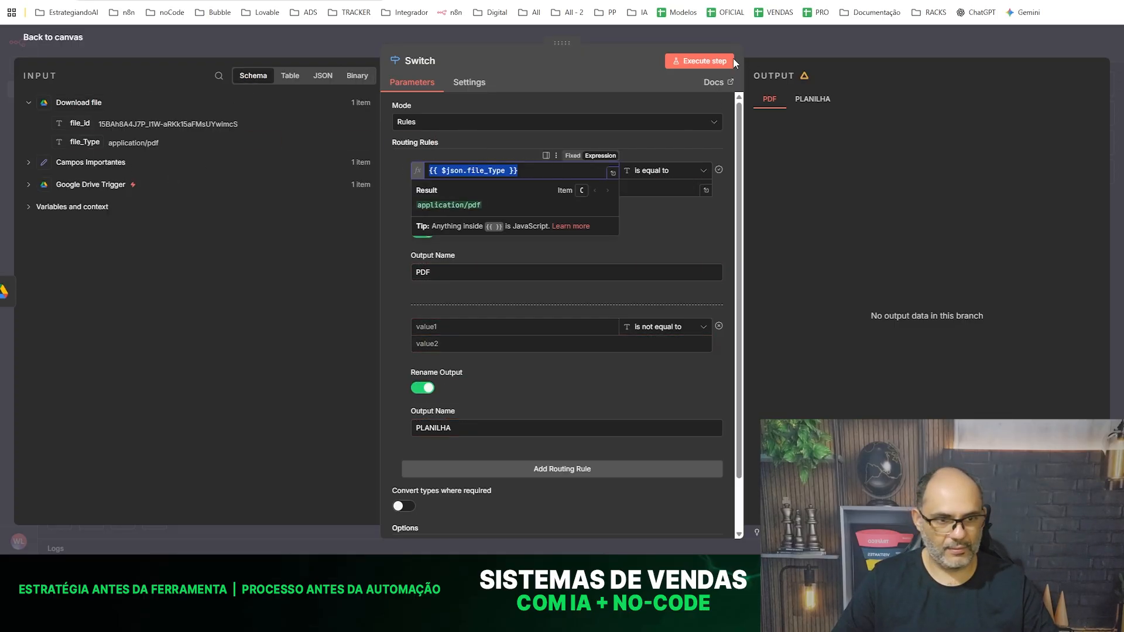
pyautogui.click(715, 59)
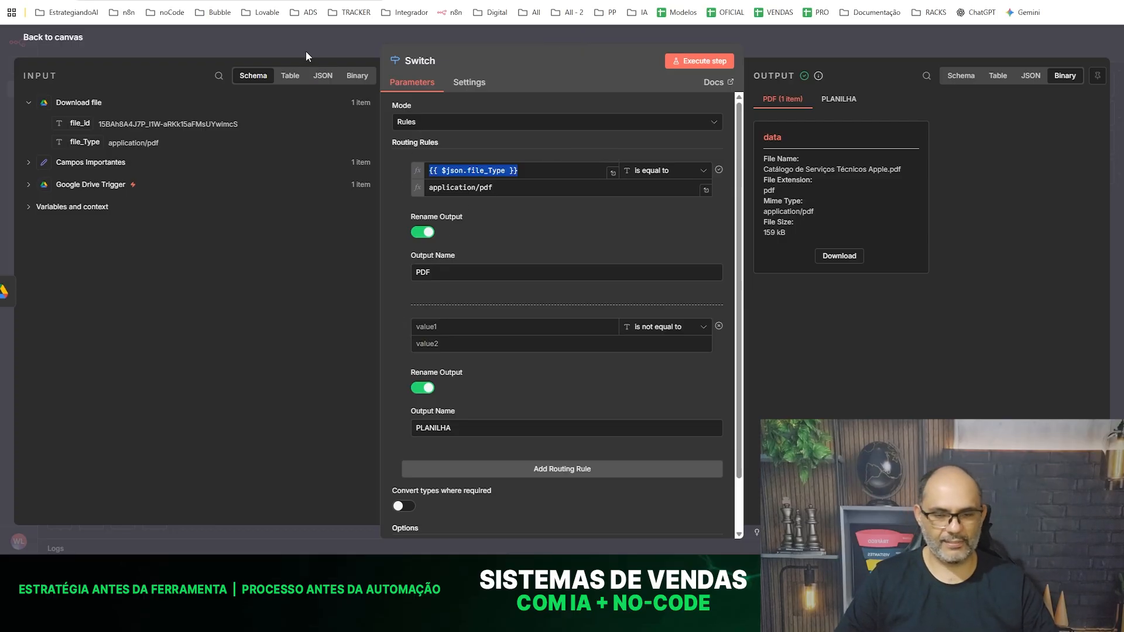
pyautogui.click(297, 39)
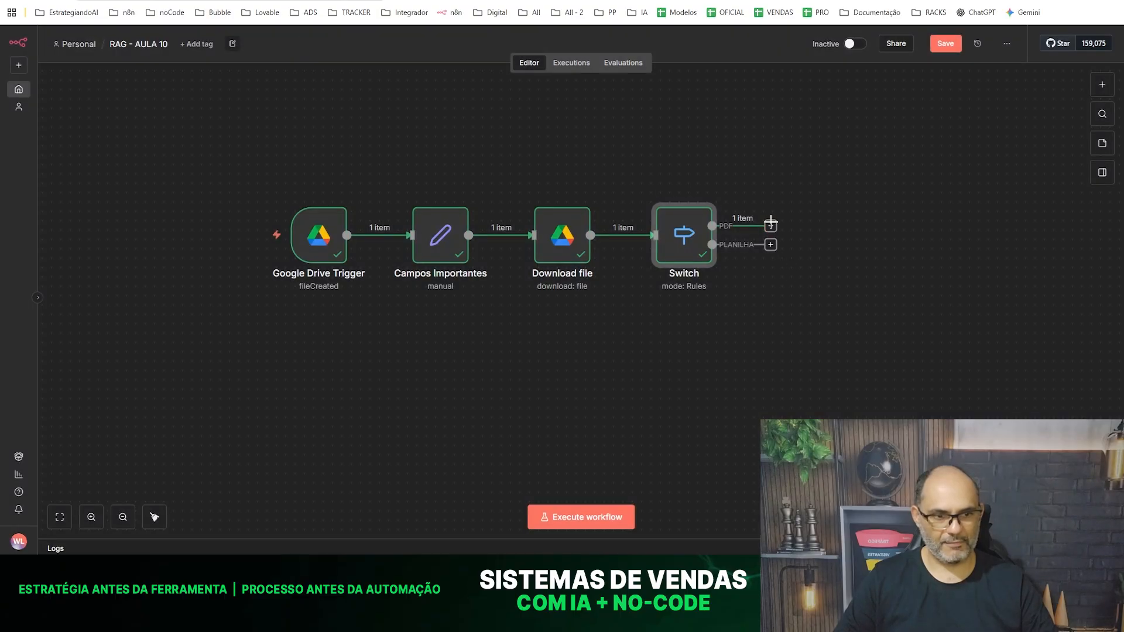
# - Review the Switch node's routing rules and its PDF output
pyautogui.moveTo(222, 94); pyautogui.dragTo(755, 358)
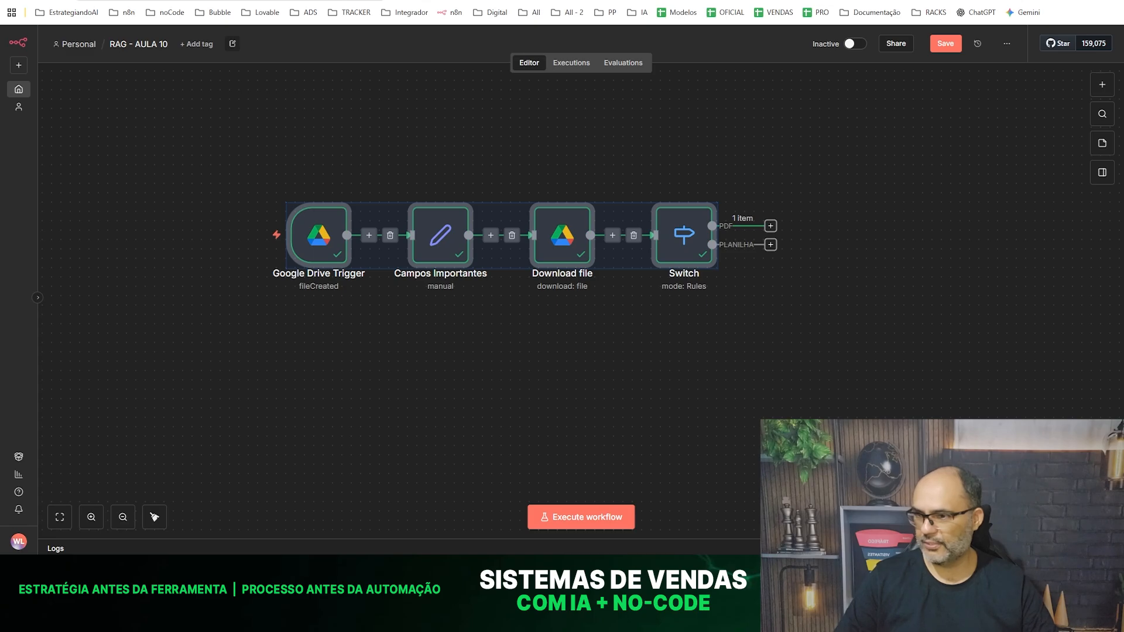
pyautogui.click(797, 347)
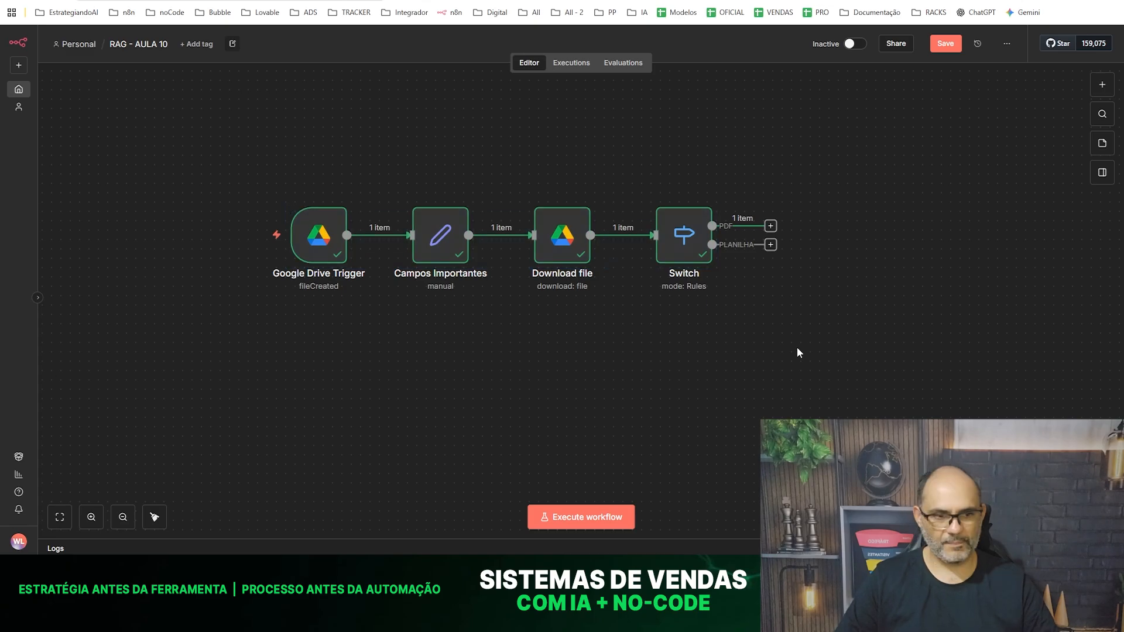
pyautogui.click(770, 226)
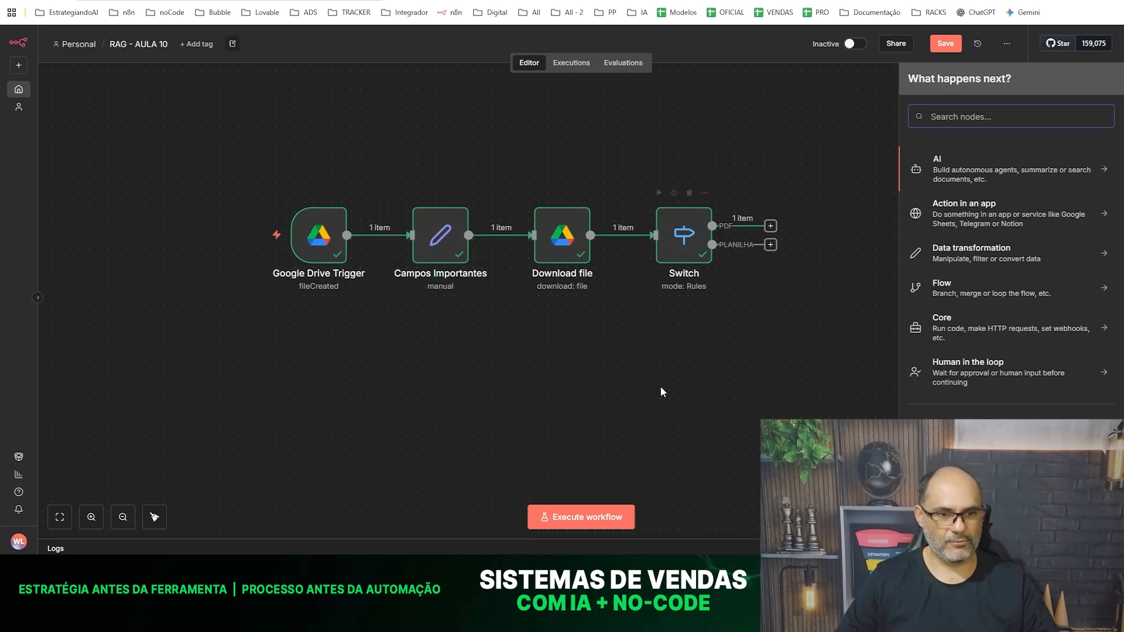
pyautogui.doubleClick(686, 237)
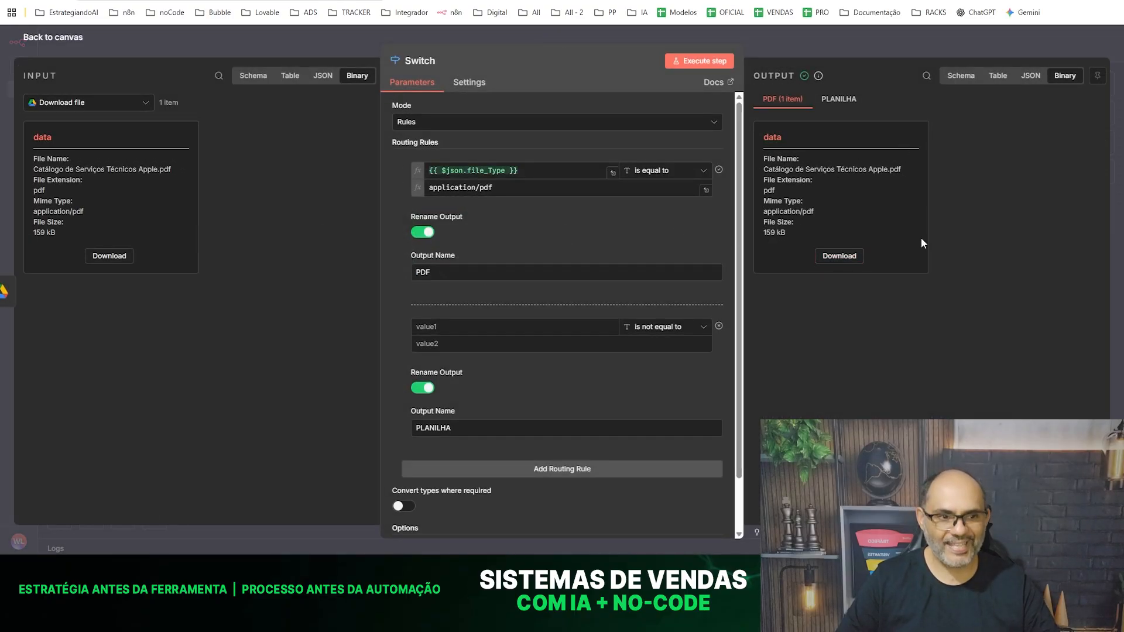
pyautogui.click(269, 48)
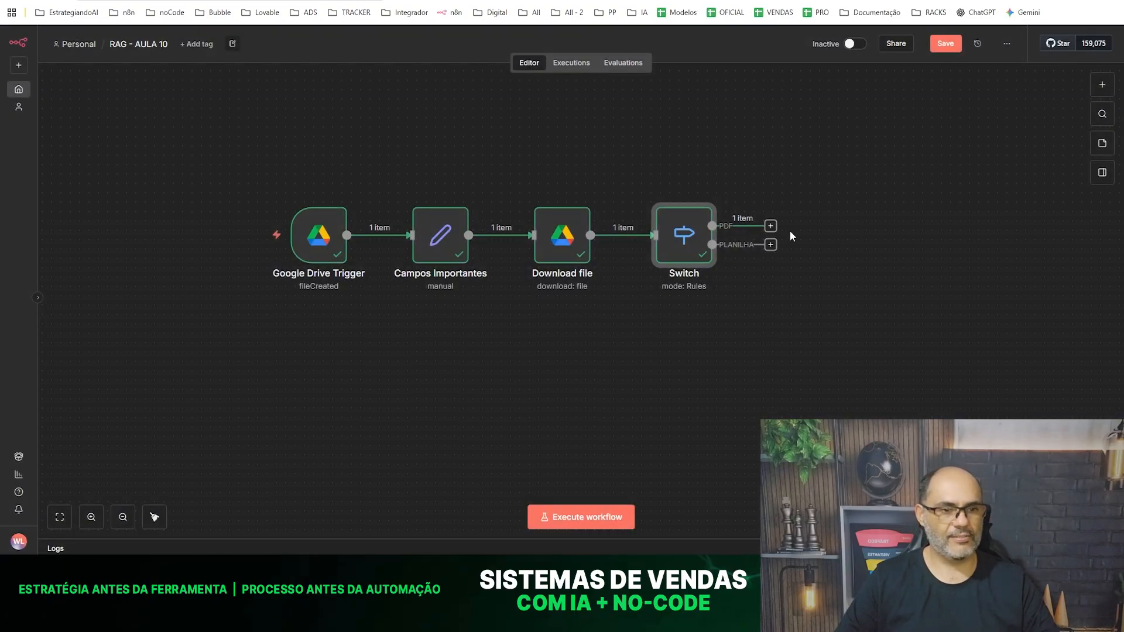
# - Add an Extract from File node with the Extract from PDF action to the Switch's PDF output
pyautogui.click(770, 227)
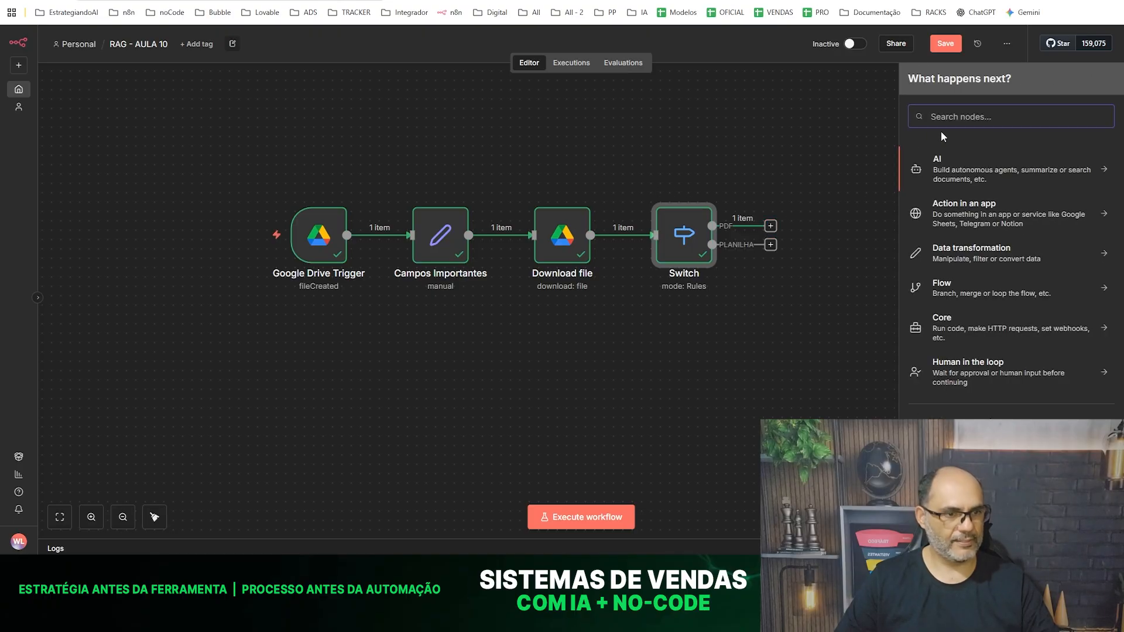
pyautogui.write('EXTRS')
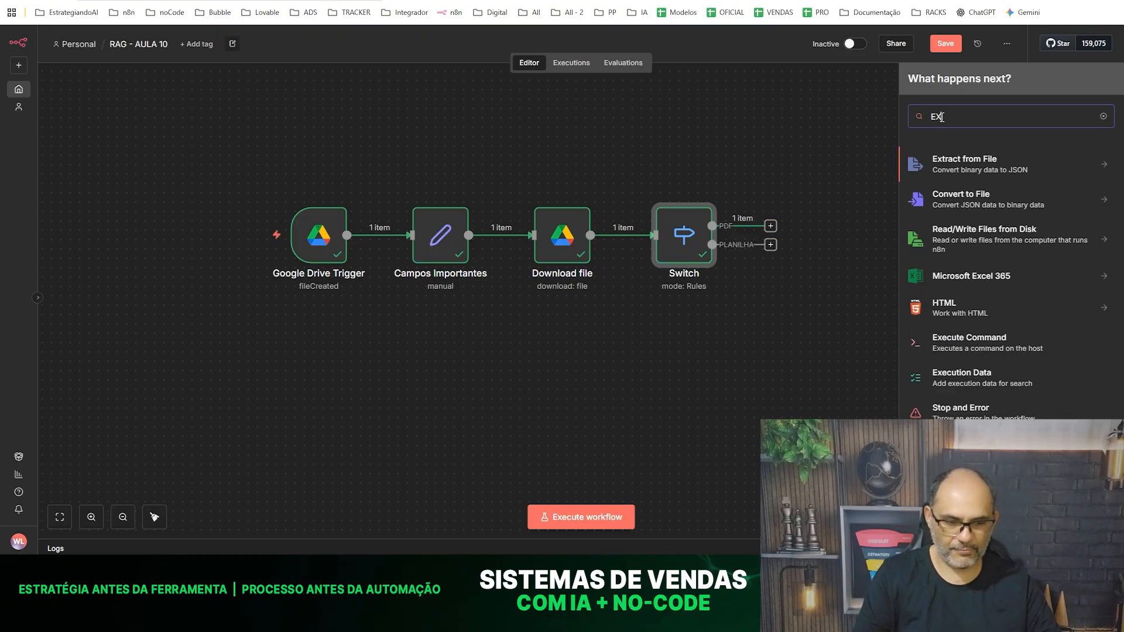
pyautogui.press('BackSpace')
pyautogui.press('BackSpace')
pyautogui.press('BackSpace')
pyautogui.press('BackSpace')
pyautogui.press('BackSpace')
pyautogui.write('extra')
pyautogui.press('Return')
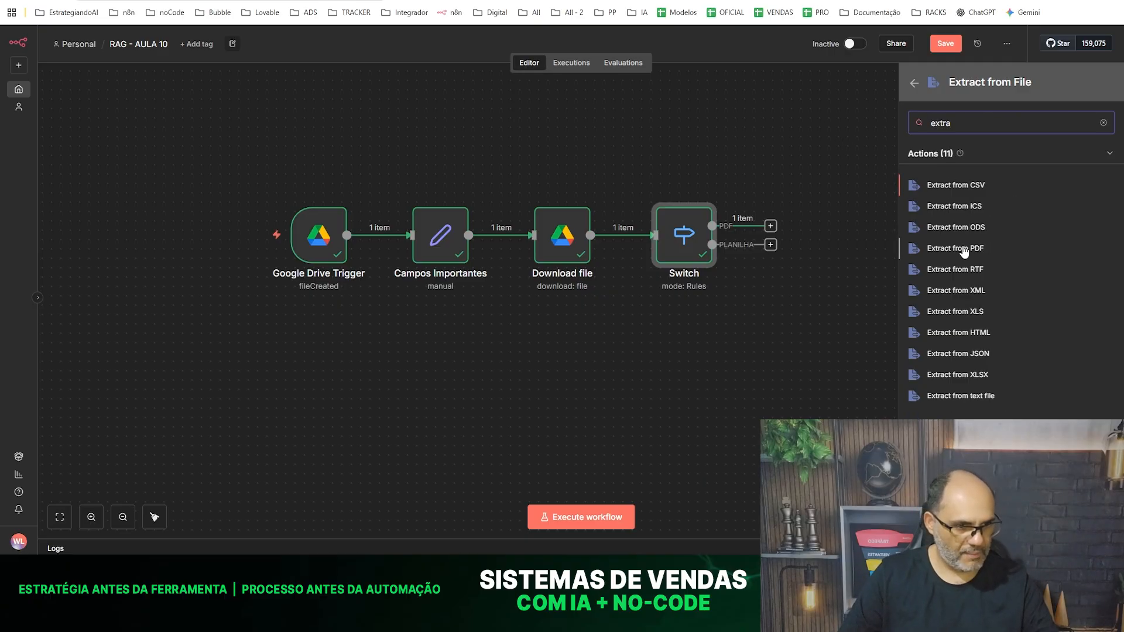
pyautogui.click(957, 250)
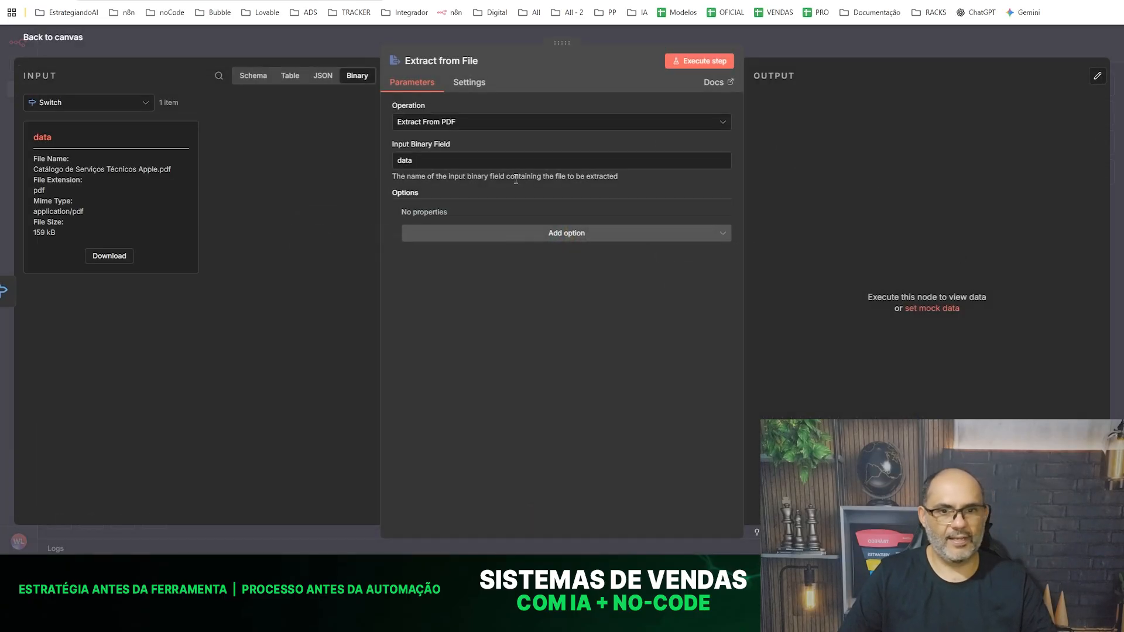
# - Execute the Extract from File node with data as its input binary field and review the extracted output
pyautogui.click(419, 161)
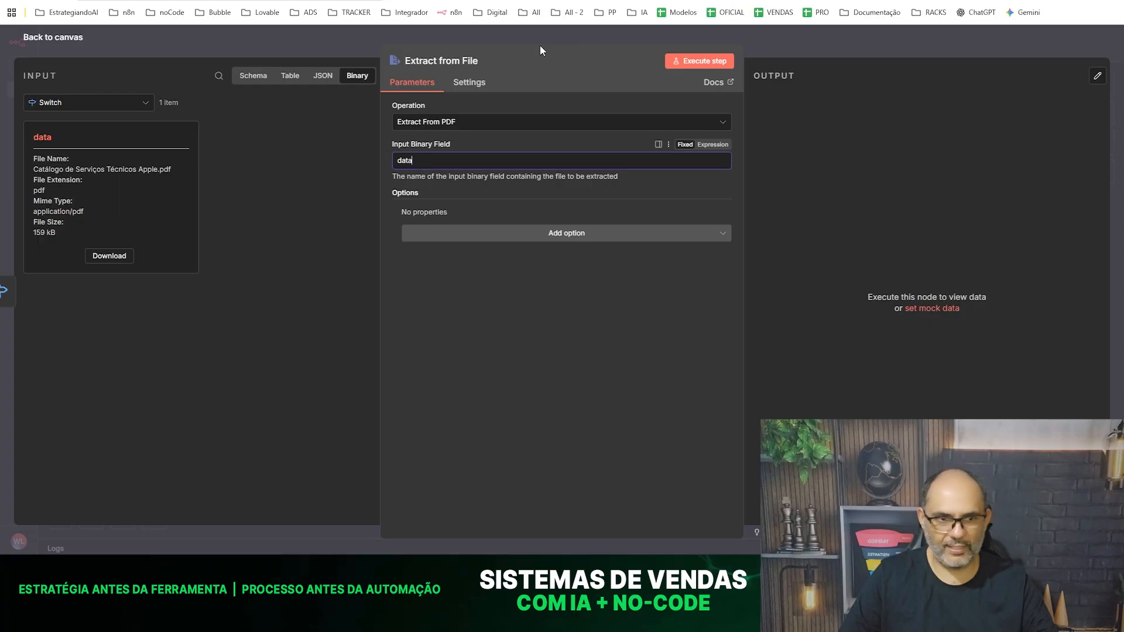
pyautogui.click(696, 68)
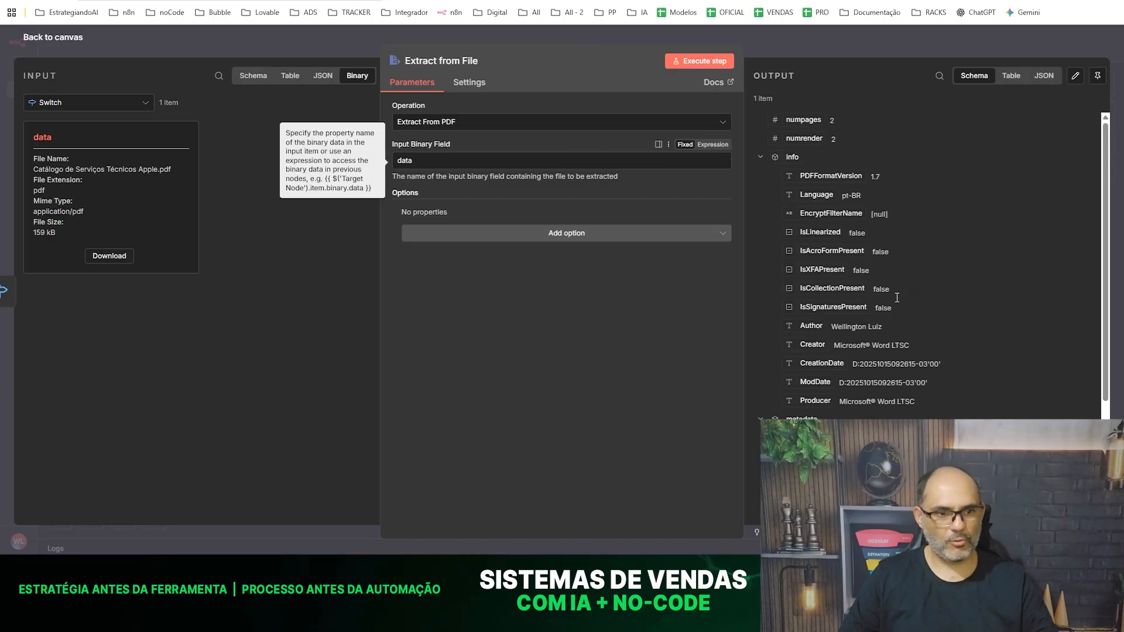
pyautogui.scroll(-5, 931, 314)
pyautogui.scroll(5, 903, 339)
pyautogui.scroll(-5, 900, 335)
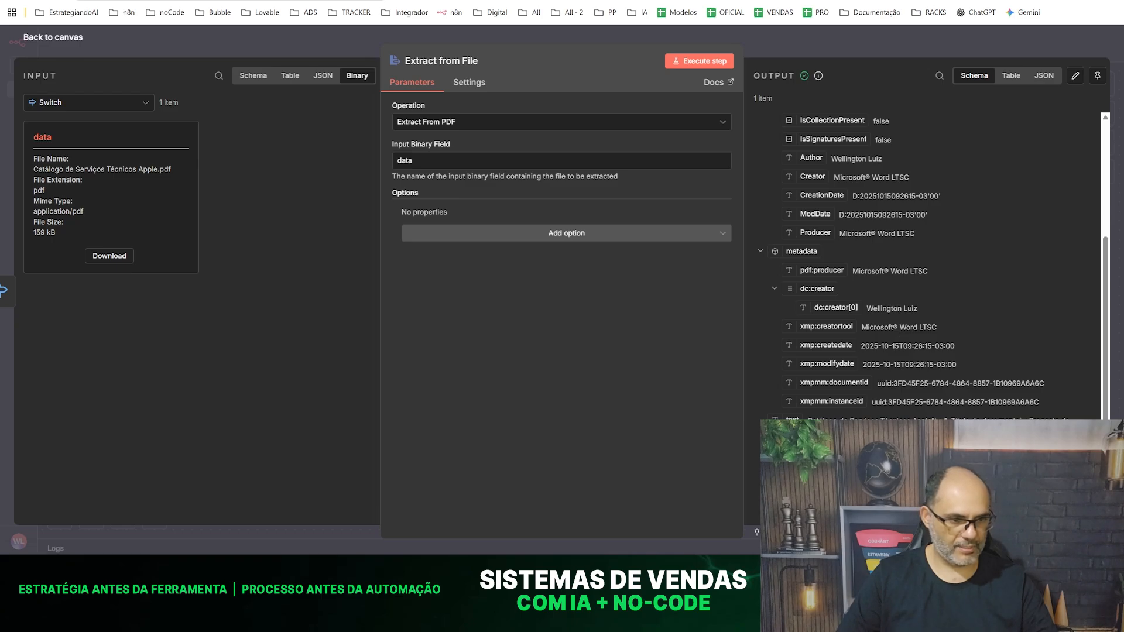
pyautogui.click(242, 30)
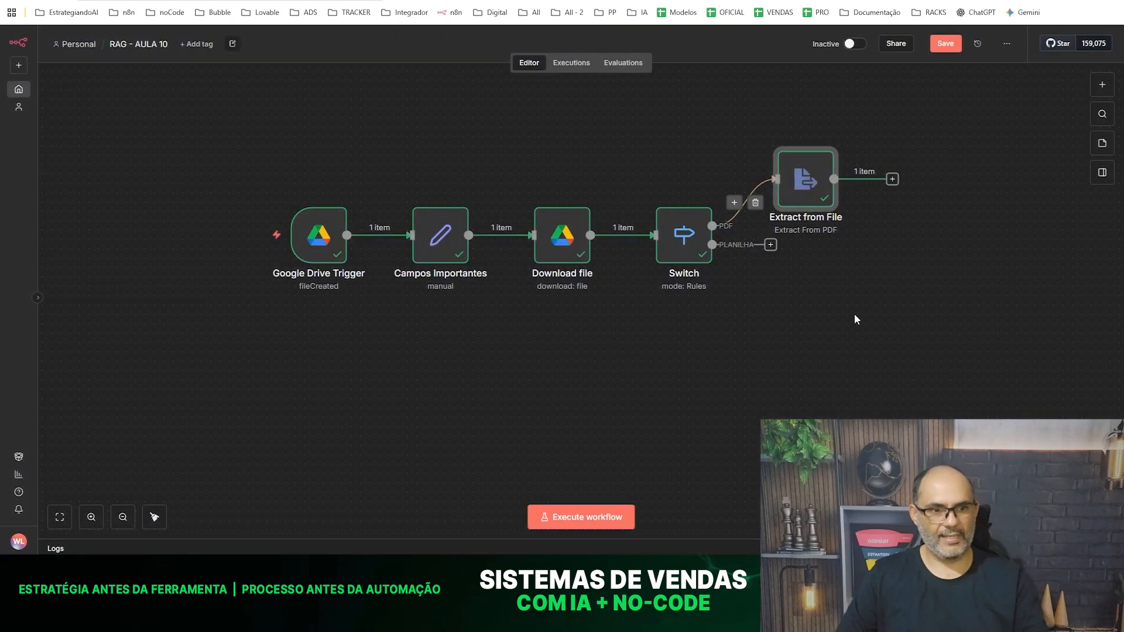
# - Move the Extract from File node up and away from the Switch, and check the text field in its output
pyautogui.moveTo(885, 361); pyautogui.dragTo(648, 432)
pyautogui.moveTo(608, 228); pyautogui.dragTo(620, 230)
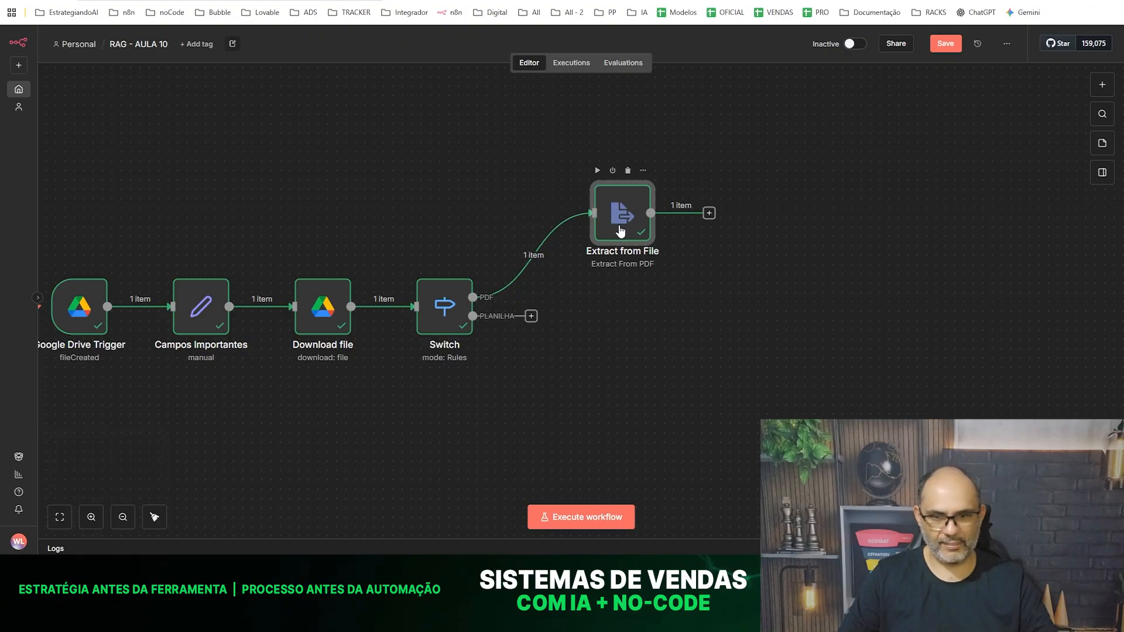
pyautogui.doubleClick(620, 231)
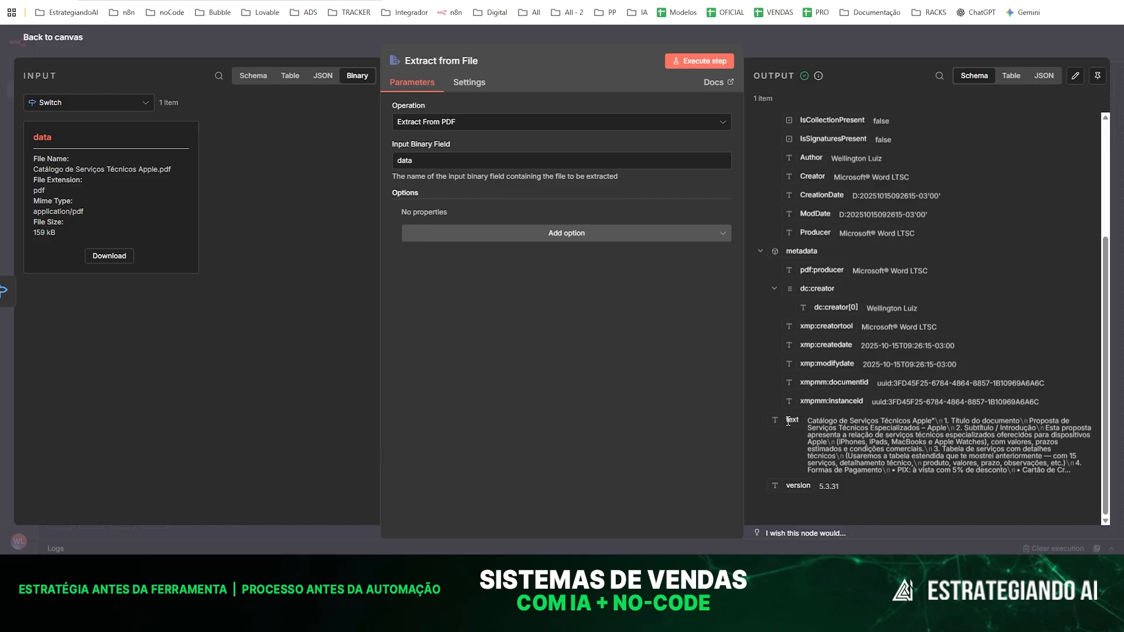
pyautogui.moveTo(785, 421); pyautogui.dragTo(799, 423)
pyautogui.click(291, 25)
# - Add an Edit Fields (Set) node after Extract from File and name it Texto do PDF
pyautogui.click(709, 213)
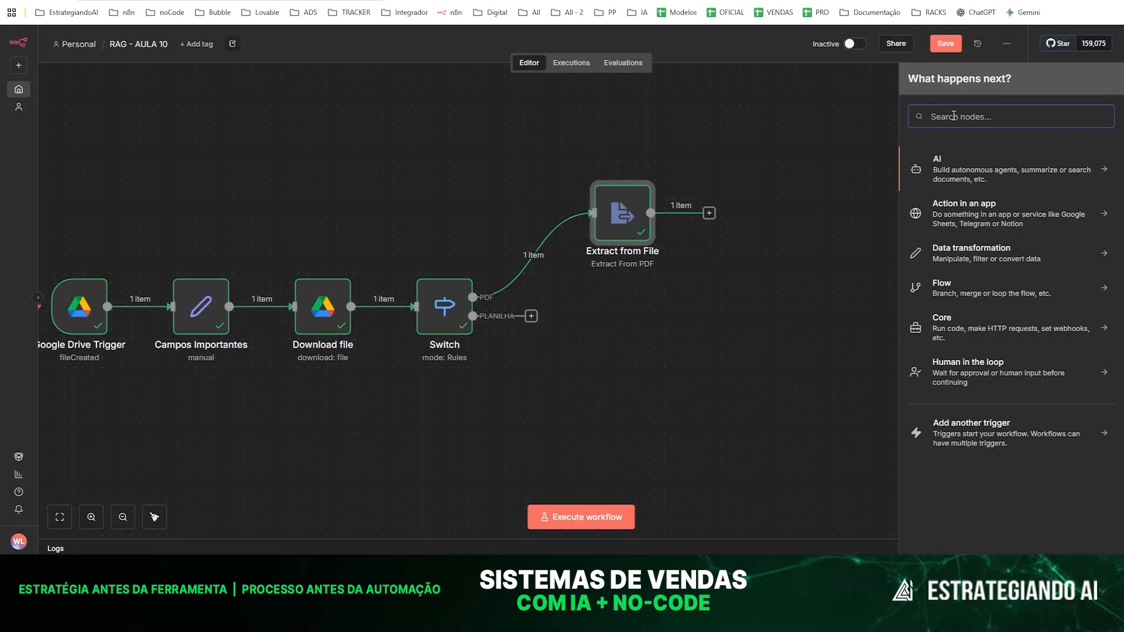
pyautogui.write('edi')
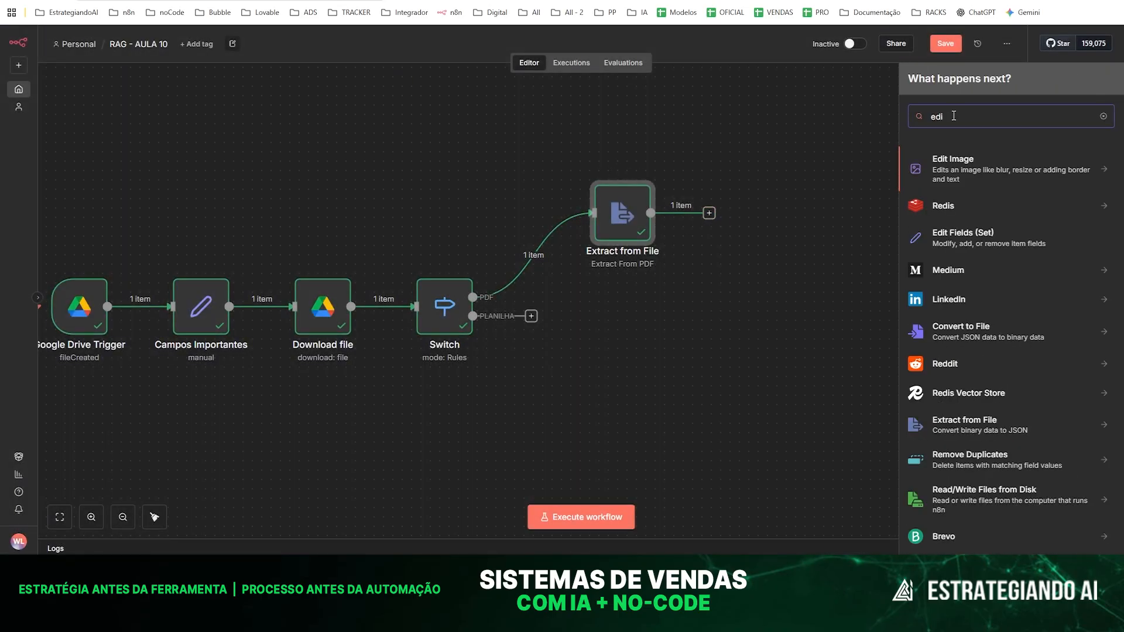
pyautogui.click(979, 242)
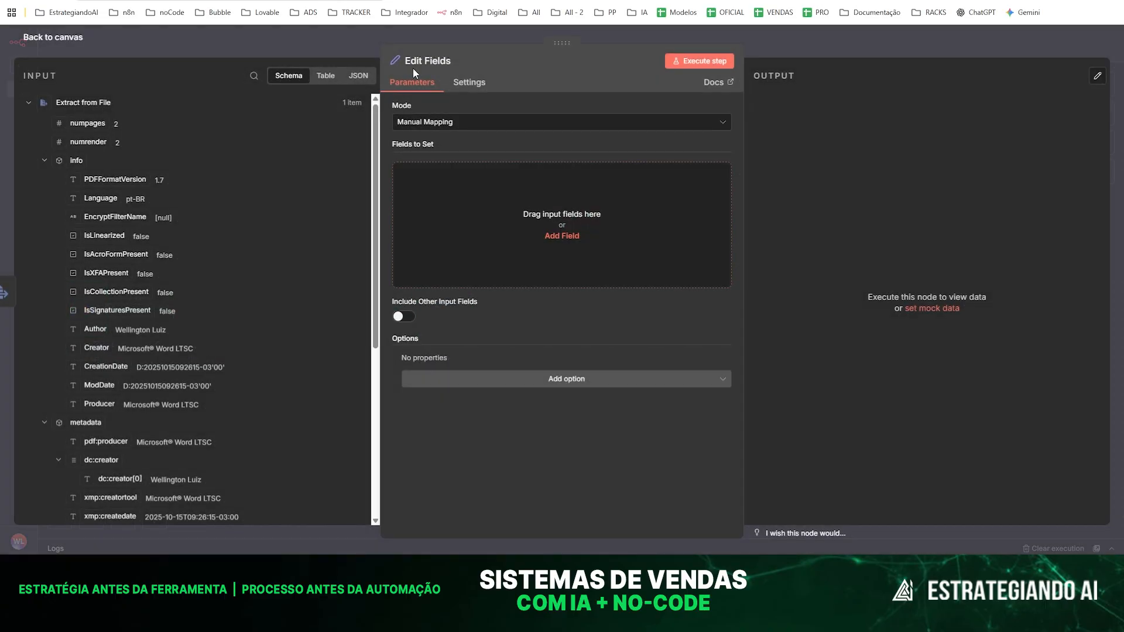
pyautogui.click(429, 59)
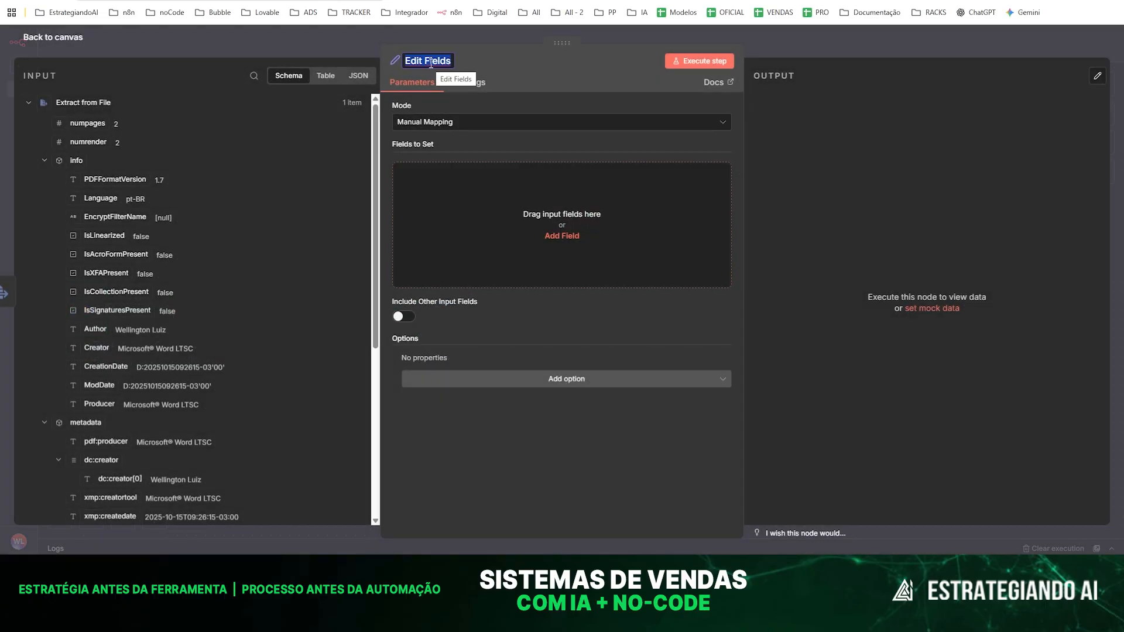
pyautogui.write('Texto do PDF')
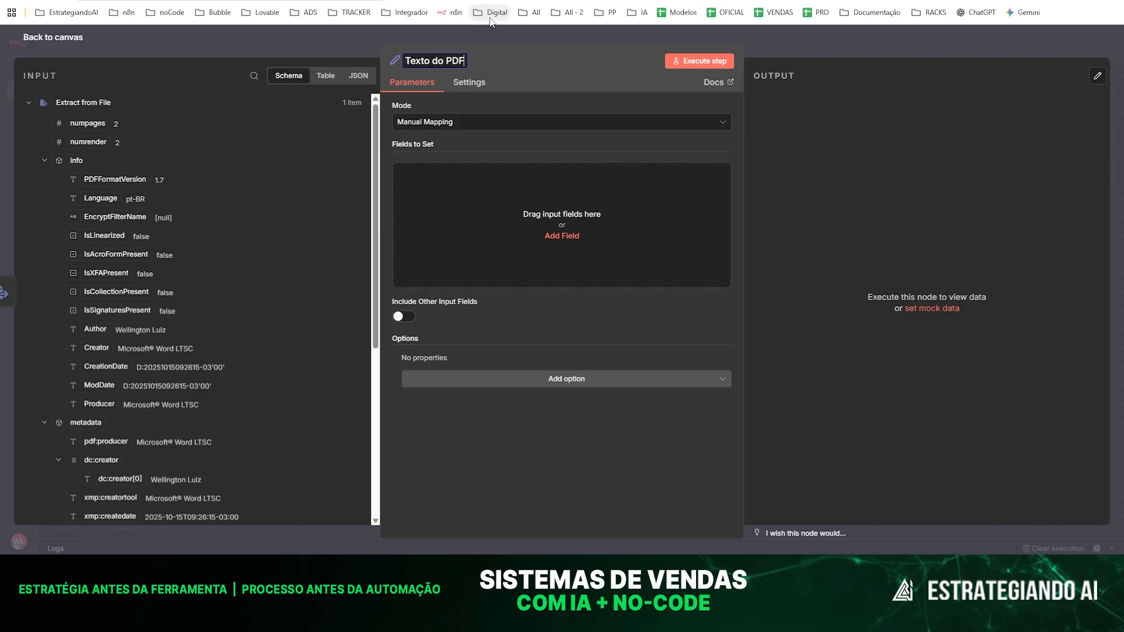
pyautogui.click(407, 520)
# - Map the text field from Extract from File into Texto do PDF and execute the node
pyautogui.scroll(-5, 158, 354)
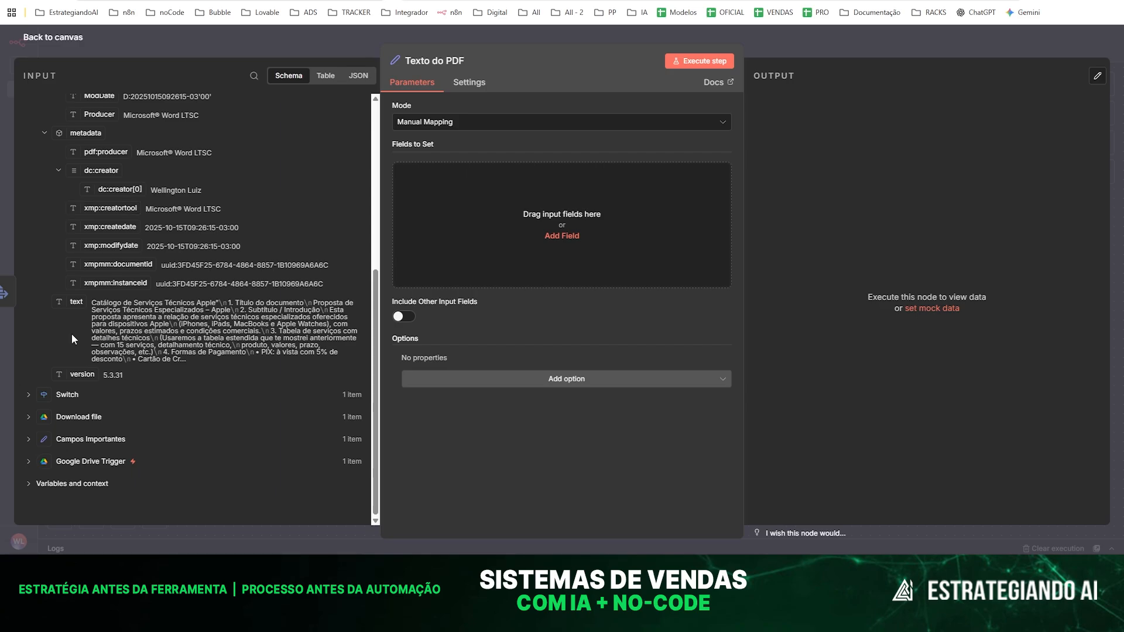
pyautogui.moveTo(73, 302); pyautogui.dragTo(445, 205)
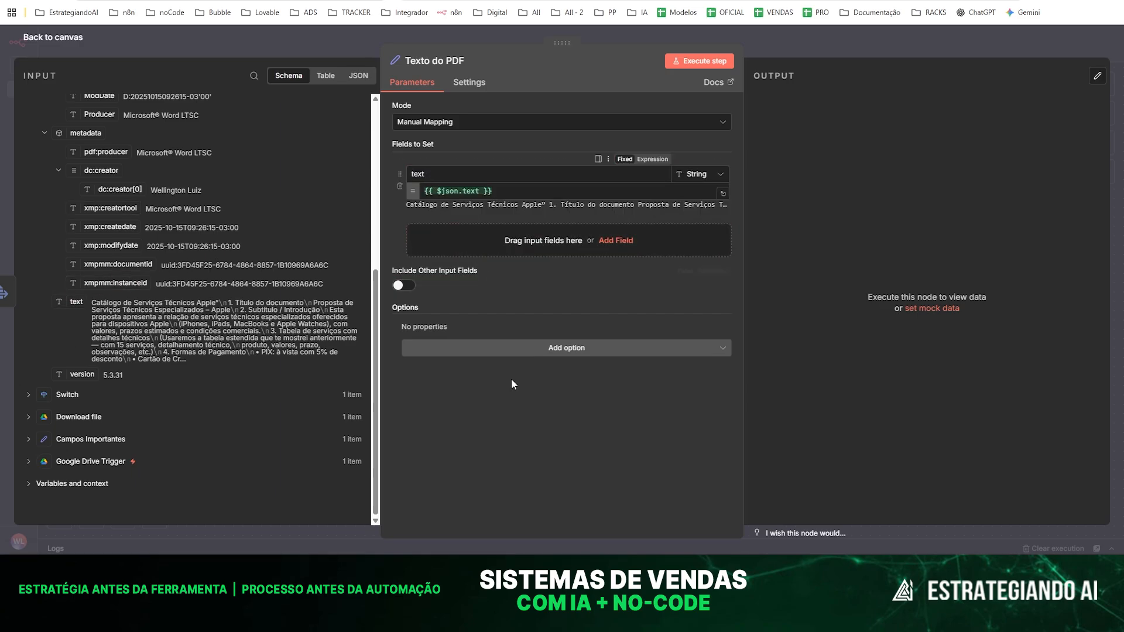
pyautogui.click(700, 61)
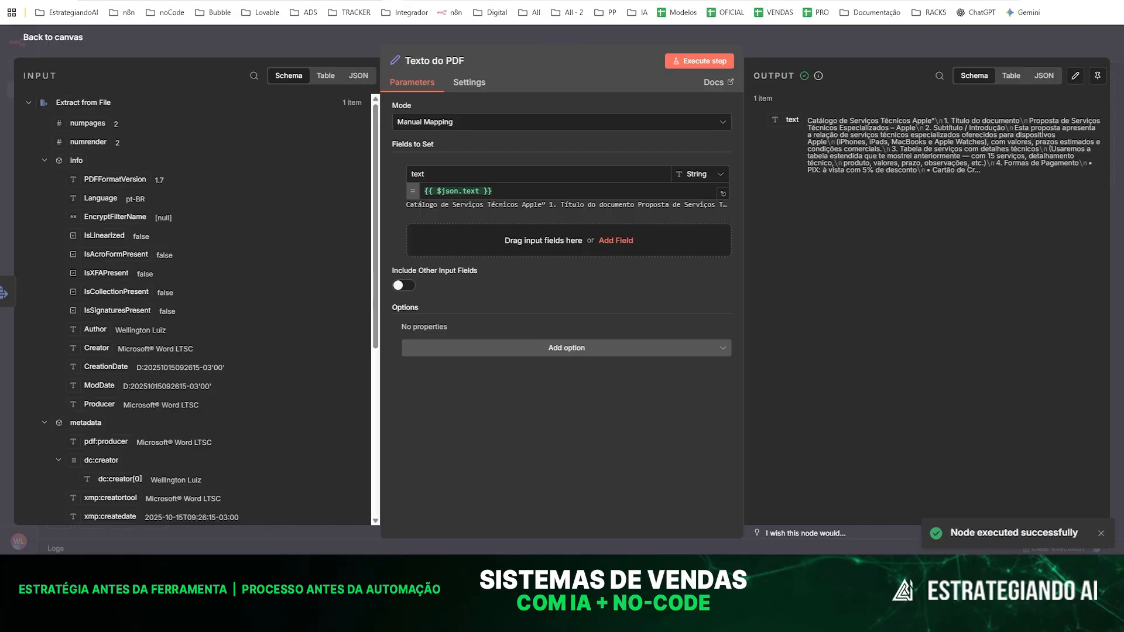
pyautogui.click(243, 39)
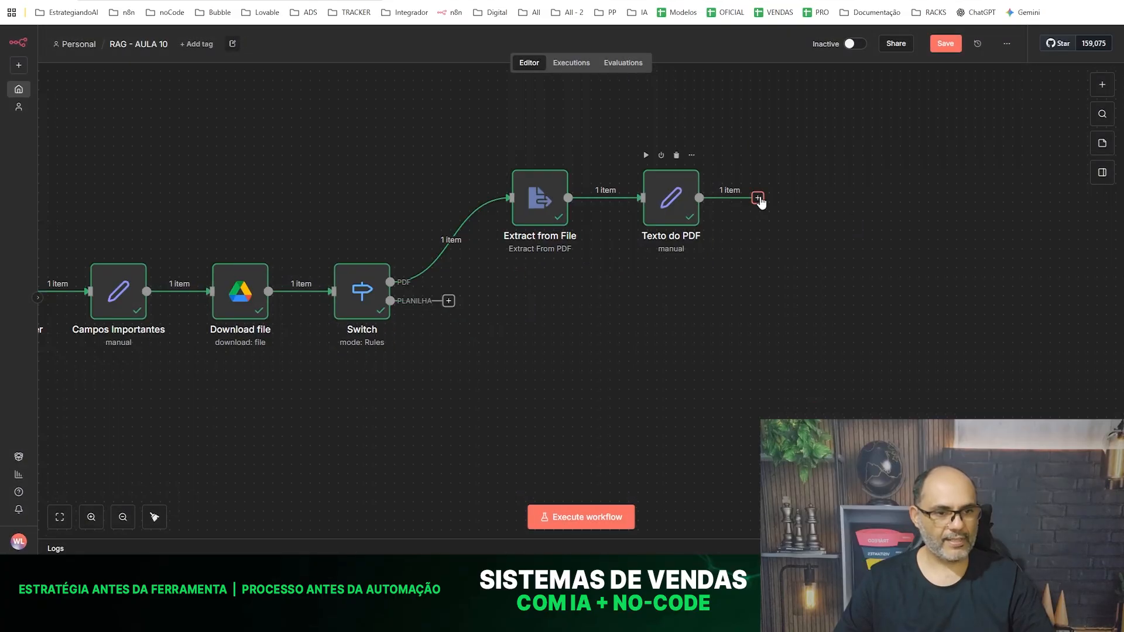
# - Add a Supabase Vector Store node with the Add documents to vector store action after Texto do PDF
pyautogui.click(758, 198)
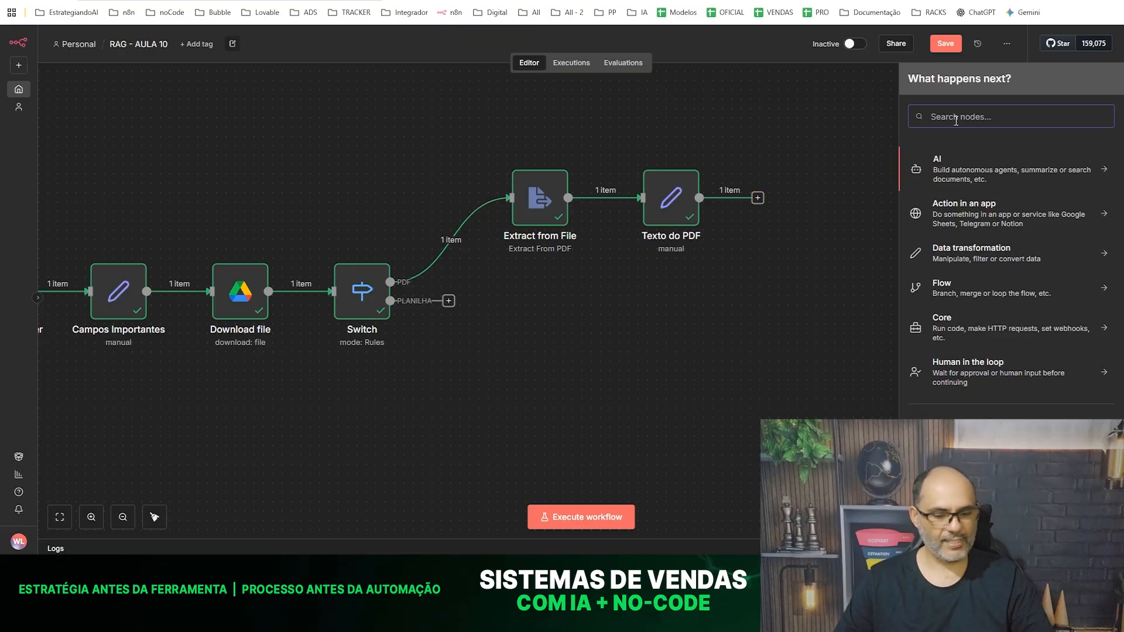
pyautogui.write('supa')
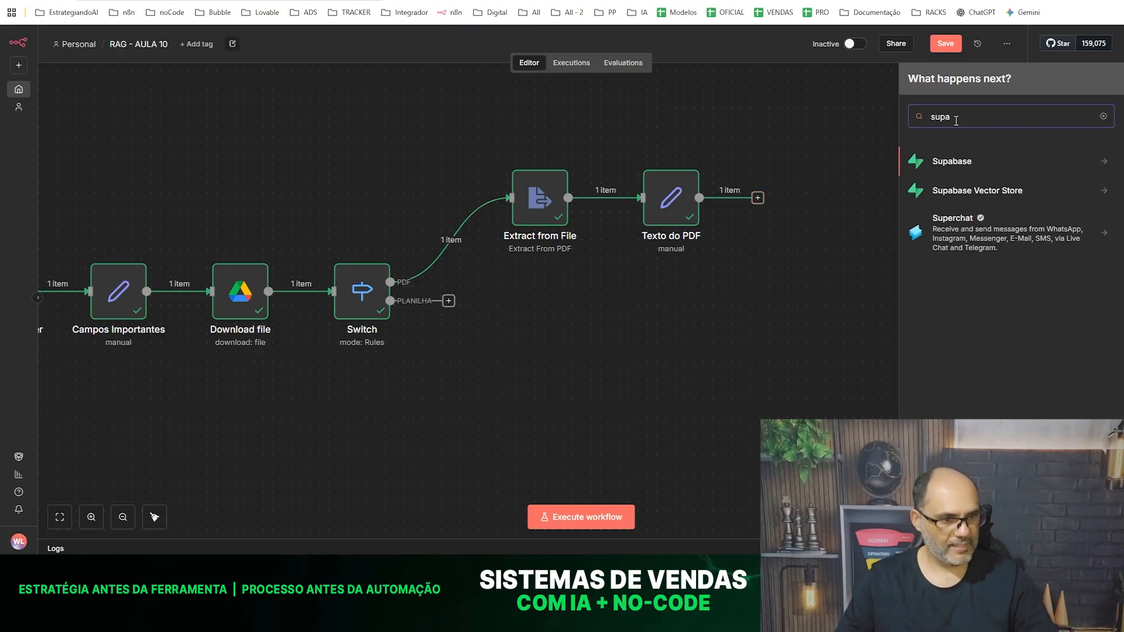
pyautogui.click(990, 192)
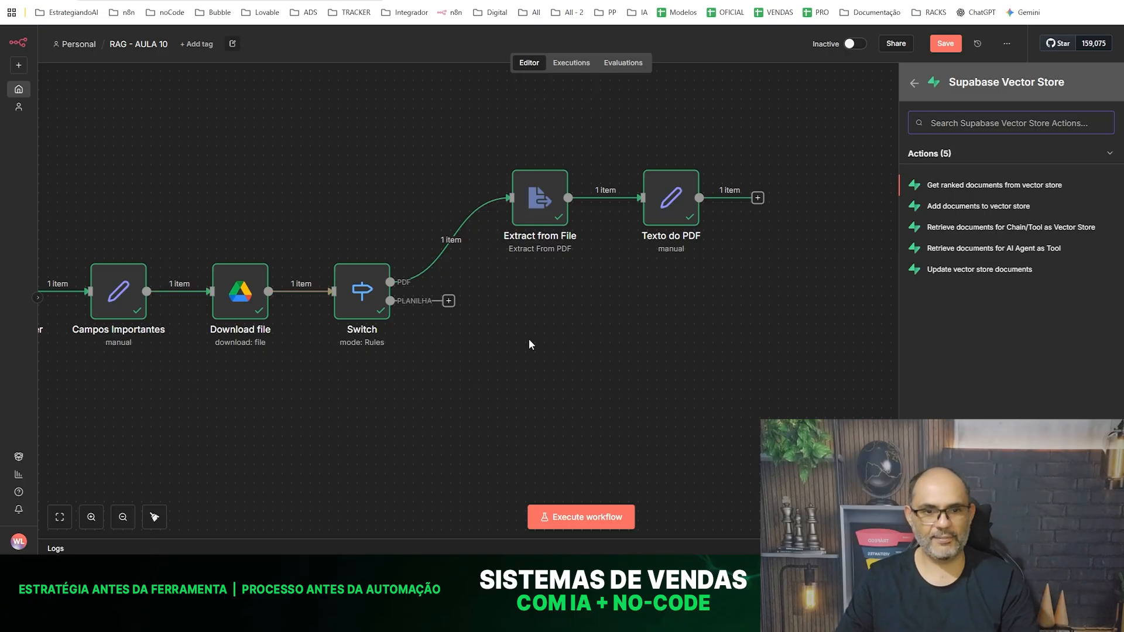
pyautogui.moveTo(603, 215)
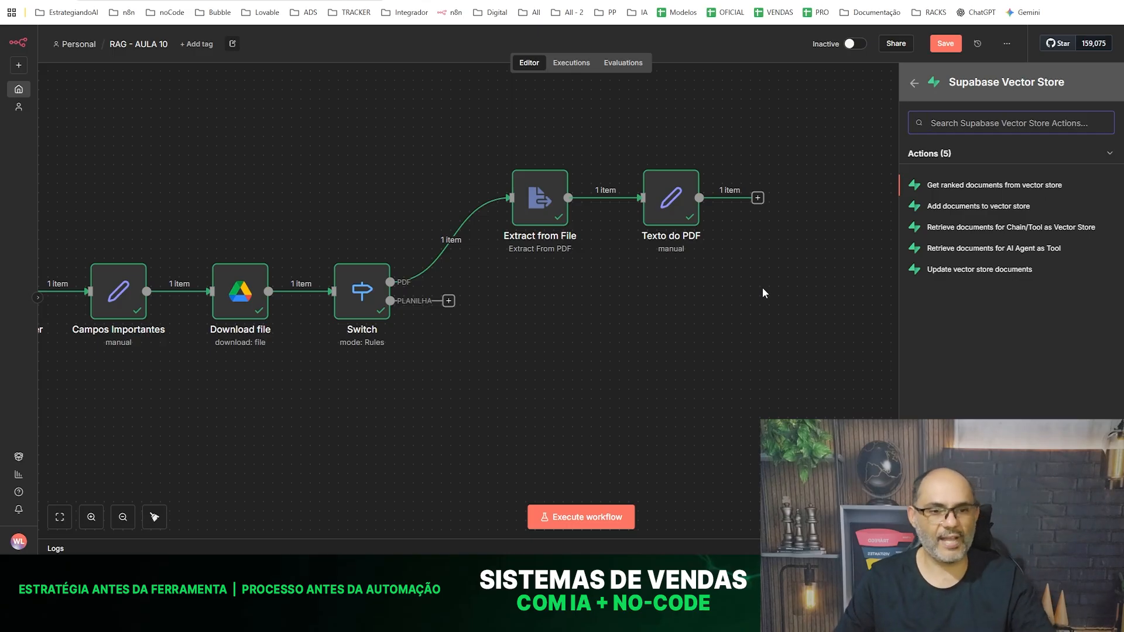
pyautogui.click(966, 208)
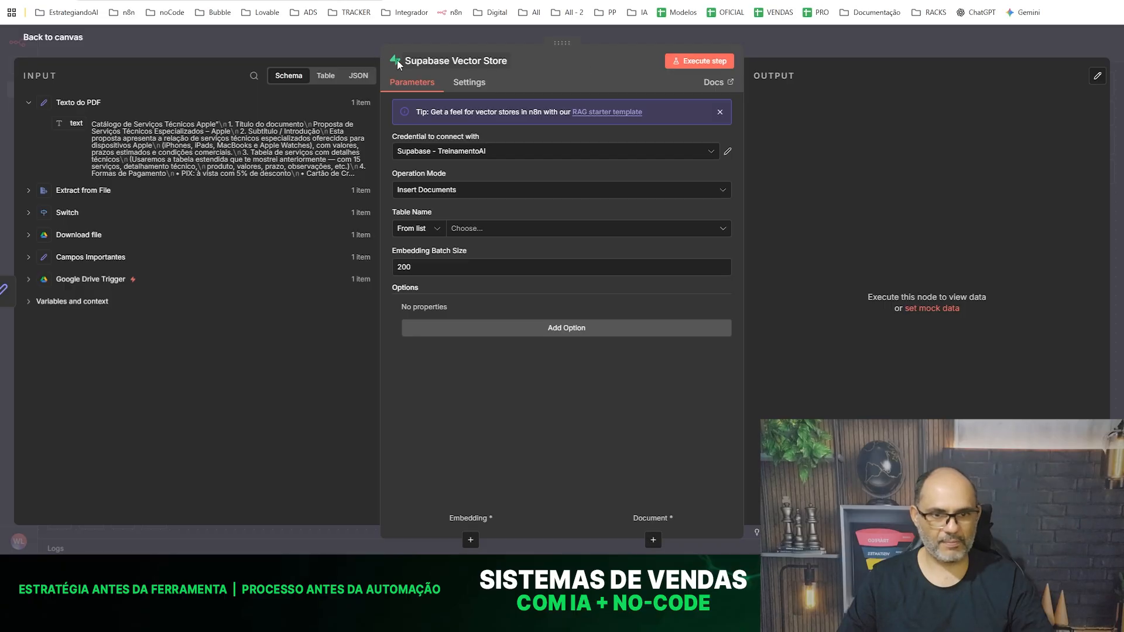
# - Read the Supabase Vector Store node's documentation and follow its quickstart link to the SQL for setting up the vector store
pyautogui.click(716, 84)
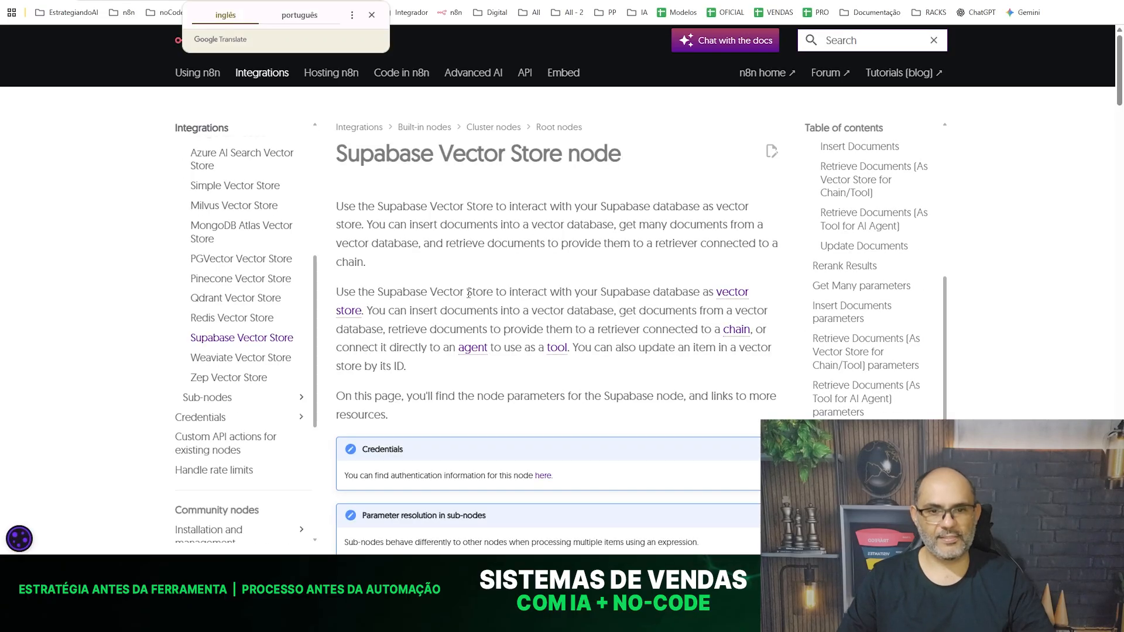
pyautogui.scroll(-2, 468, 297)
pyautogui.scroll(-1, 469, 297)
pyautogui.moveTo(481, 278)
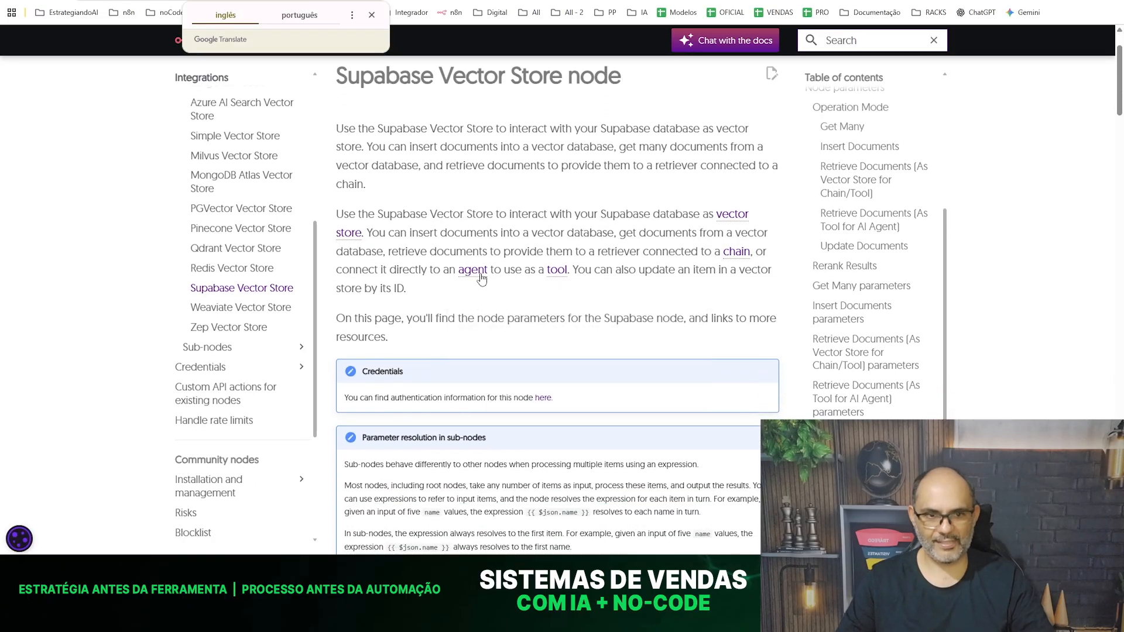
pyautogui.scroll(-4, 482, 278)
pyautogui.scroll(5, 467, 266)
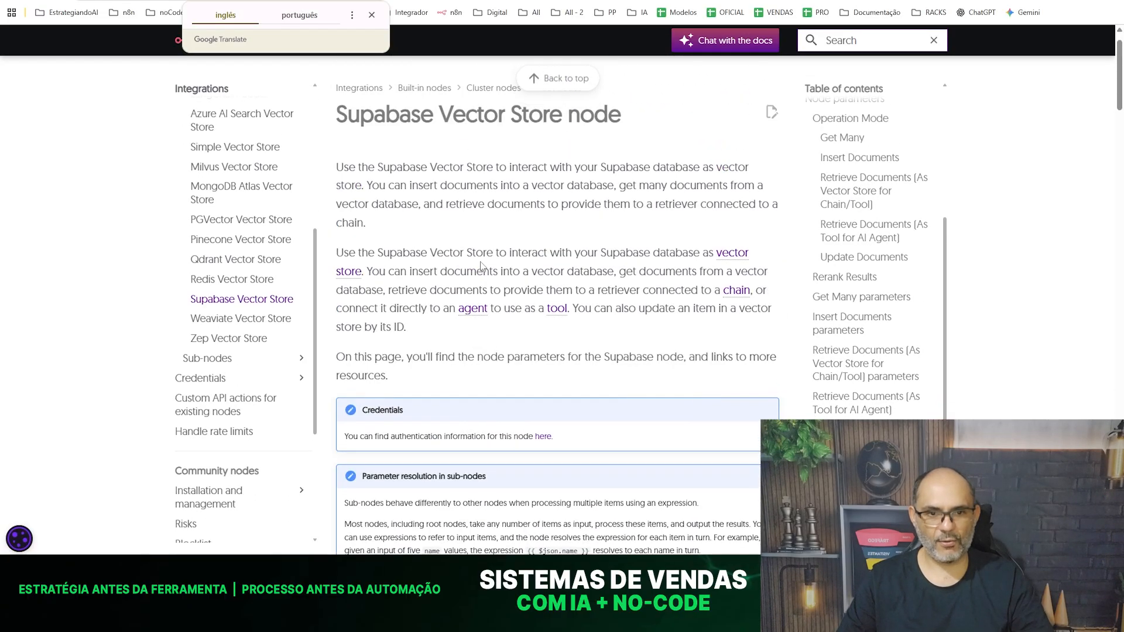
pyautogui.scroll(-8, 482, 275)
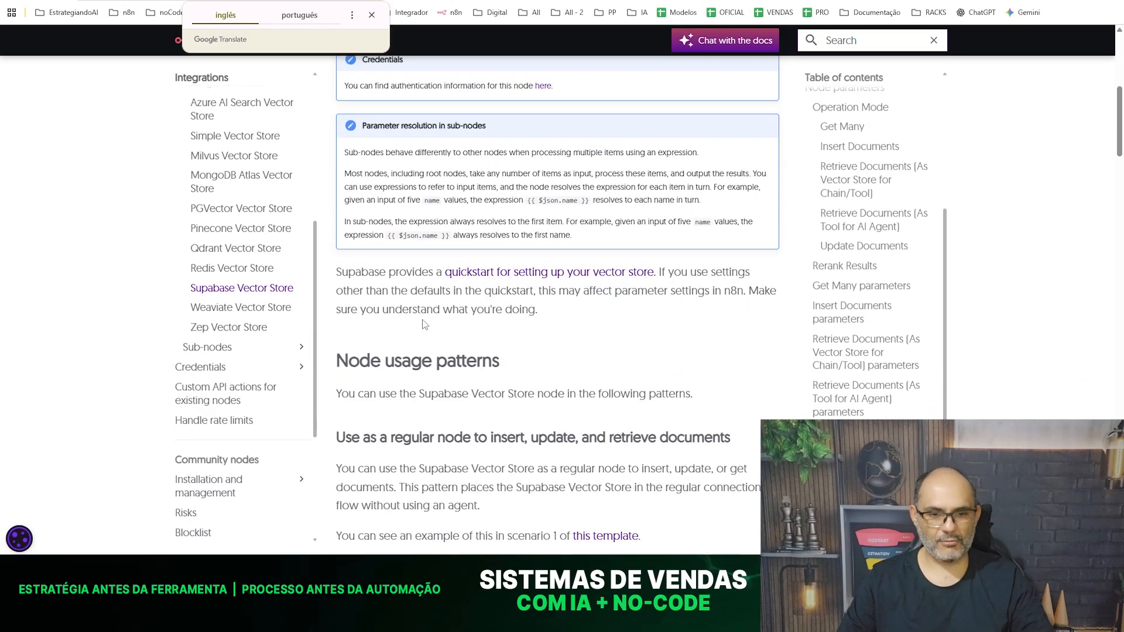
pyautogui.scroll(4, 457, 299)
pyautogui.scroll(-2, 429, 324)
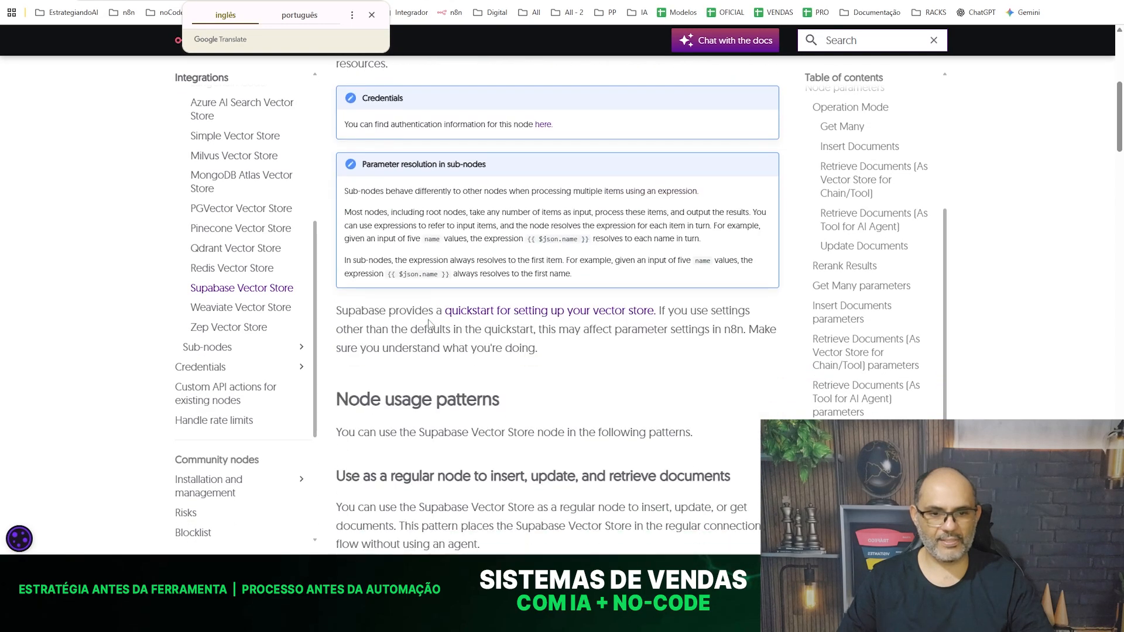
pyautogui.click(487, 314)
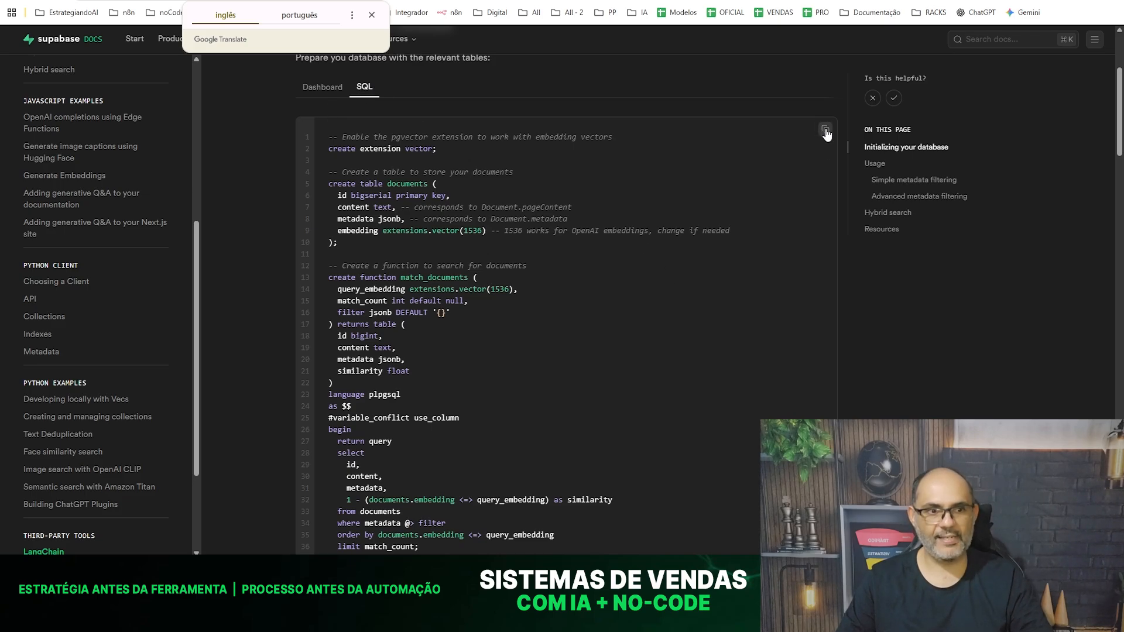
# - Switch to the Supabase dashboard in a new browser tab and start a blank SQL query in the TreinamentosAI project
pyautogui.hotkey('ctrl', 't')
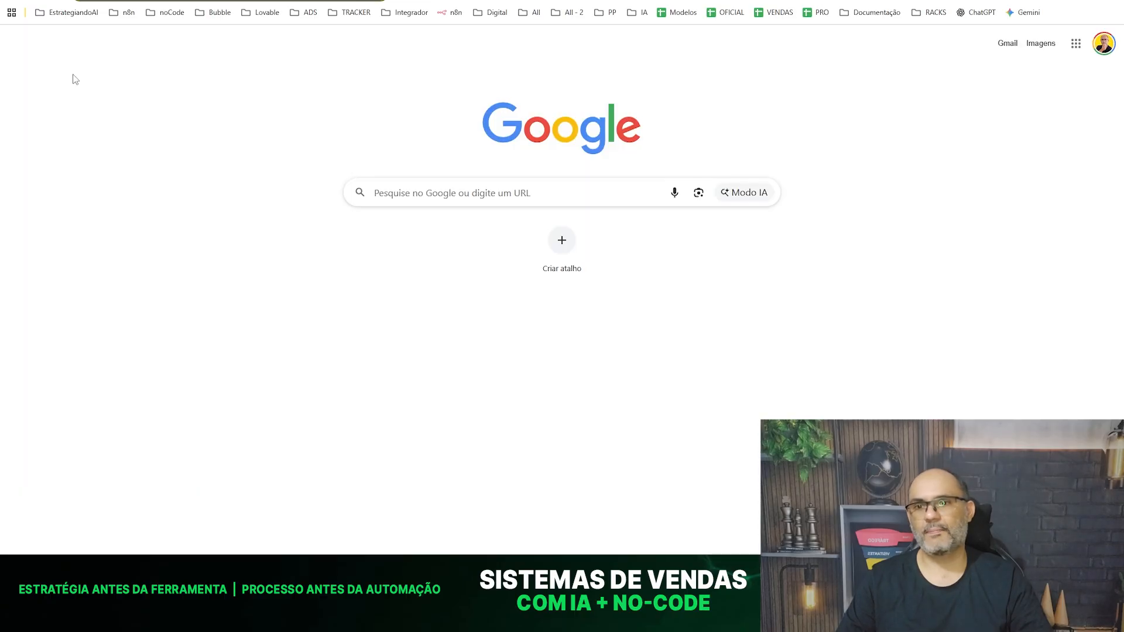
pyautogui.click(56, 16)
pyautogui.click(64, 35)
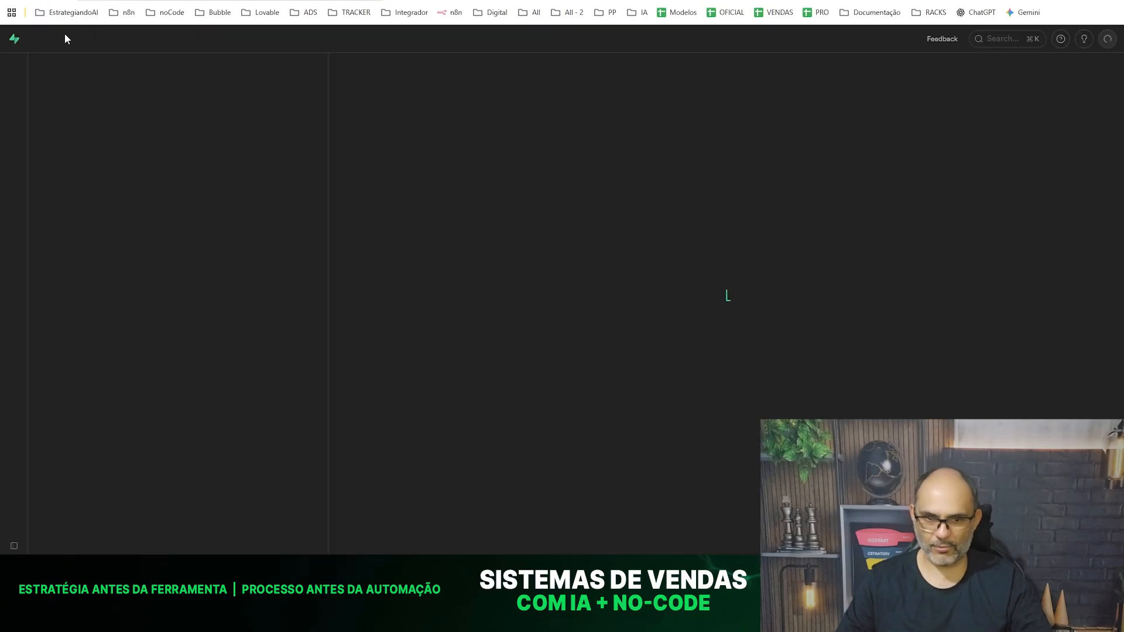
pyautogui.moveTo(23, 122)
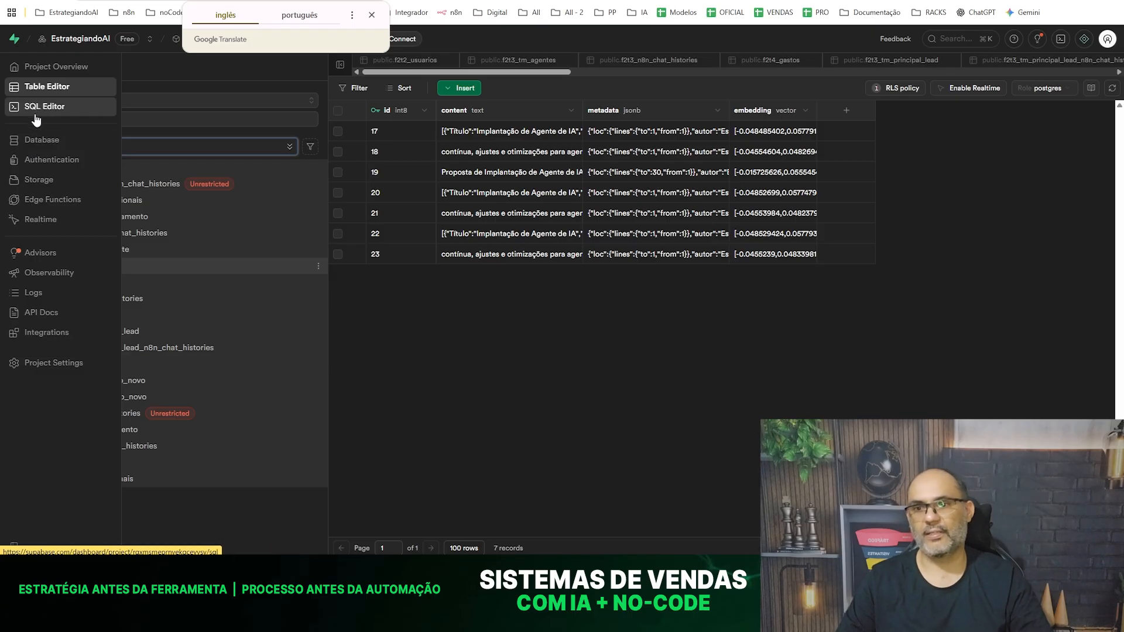
pyautogui.click(35, 115)
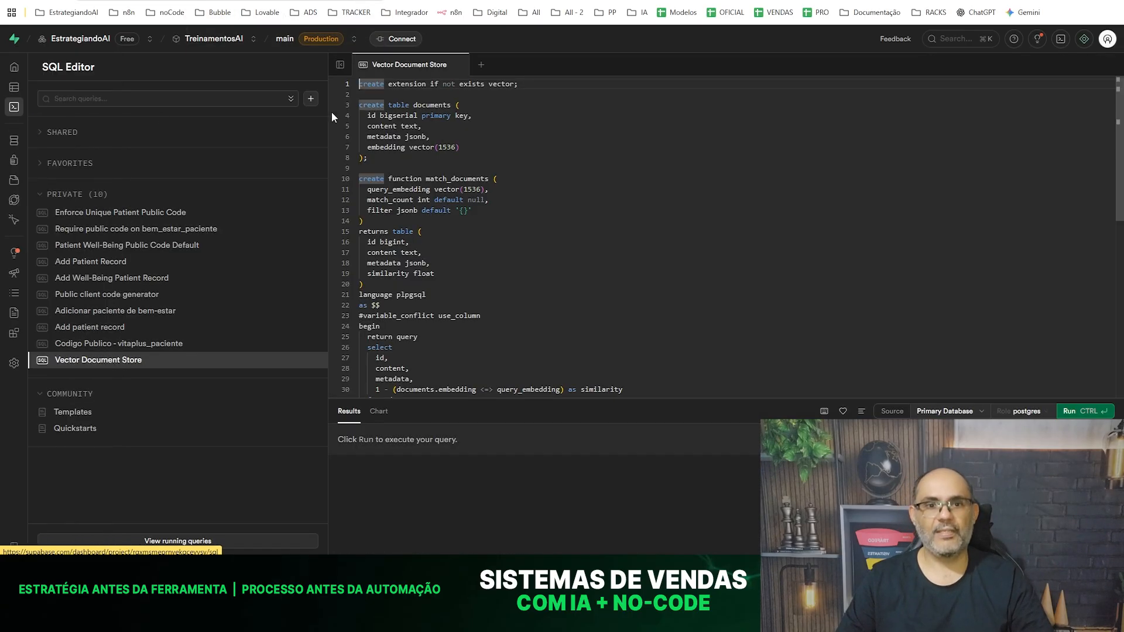
pyautogui.click(481, 65)
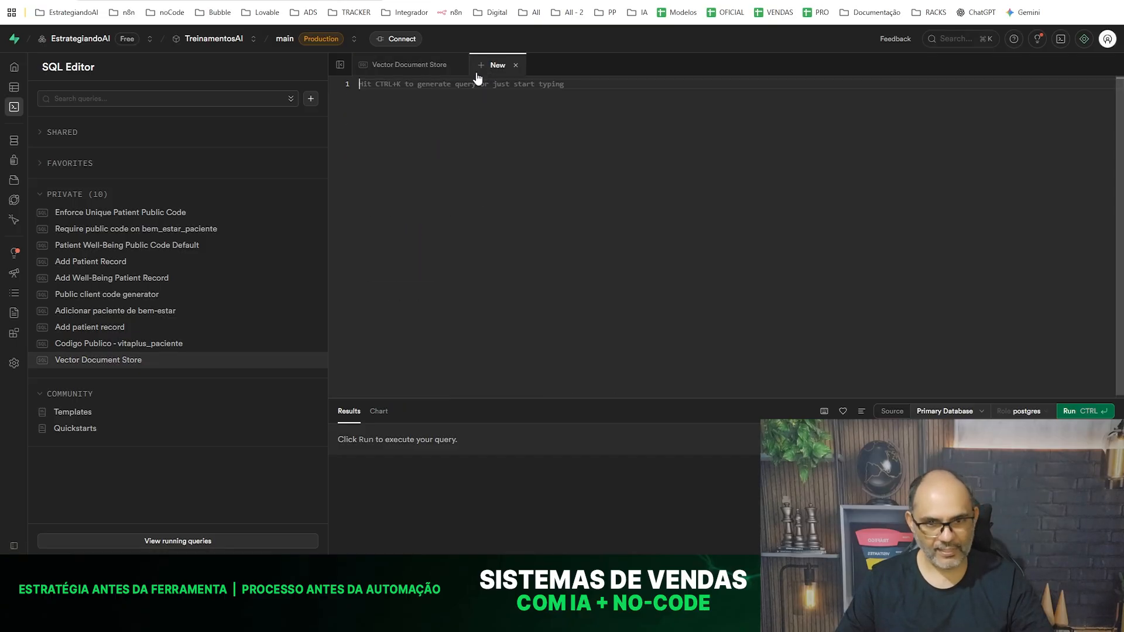
# - Paste the vector store setup SQL into the blank query and open the saved Vector Document Store query for comparison
pyautogui.hotkey('ctrl', 'v')
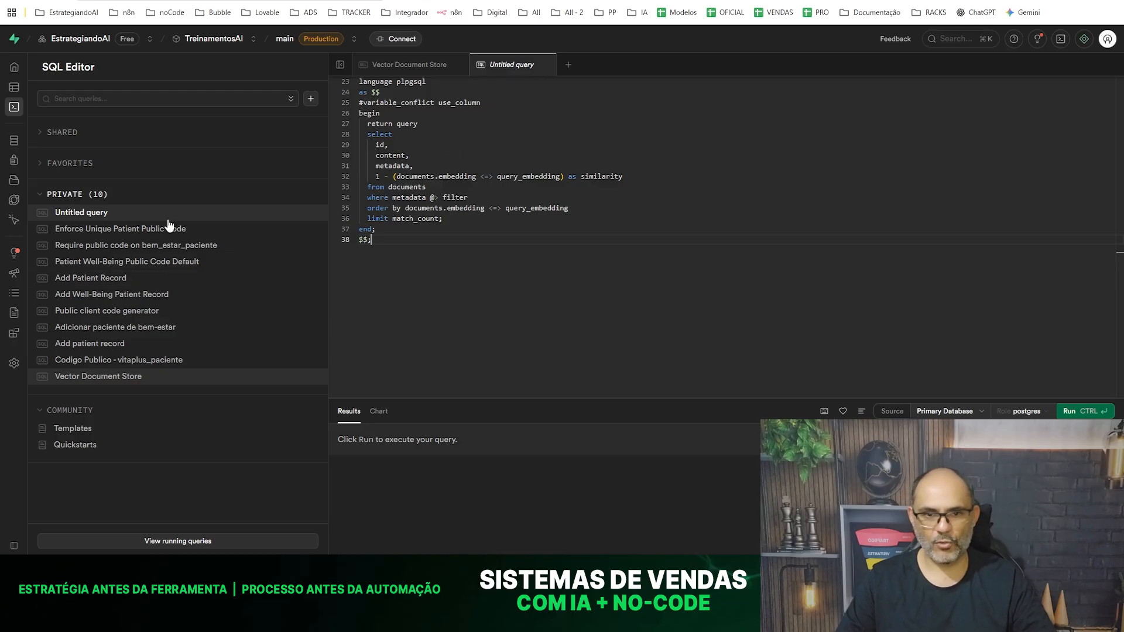
pyautogui.click(395, 69)
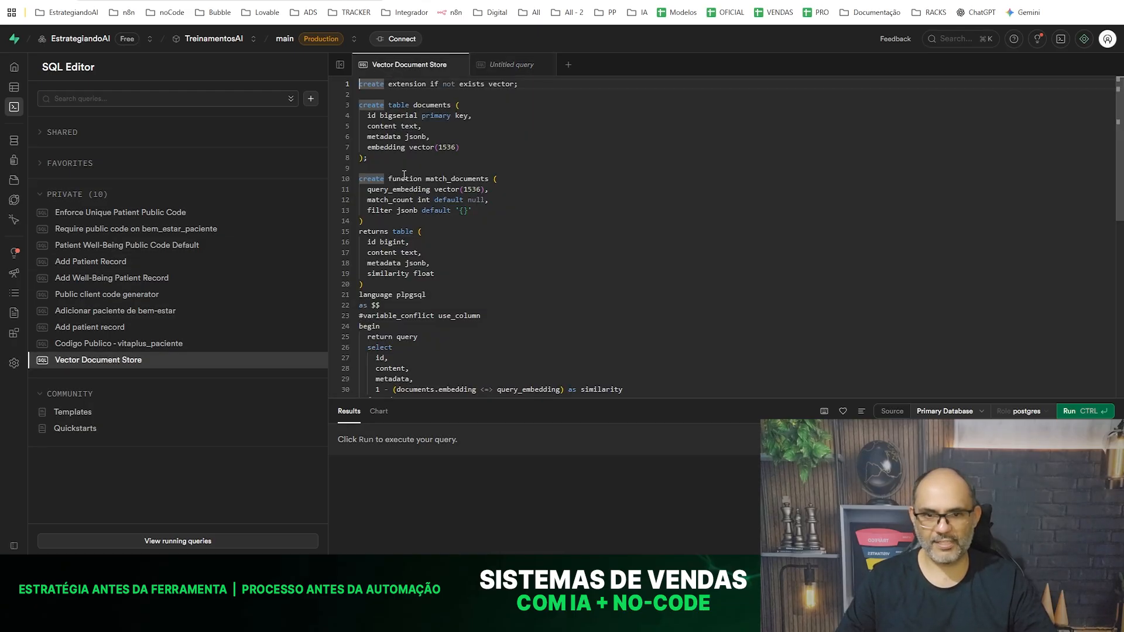
# - Delete all rows from the documents table in the Supabase Table Editor
pyautogui.moveTo(35, 121)
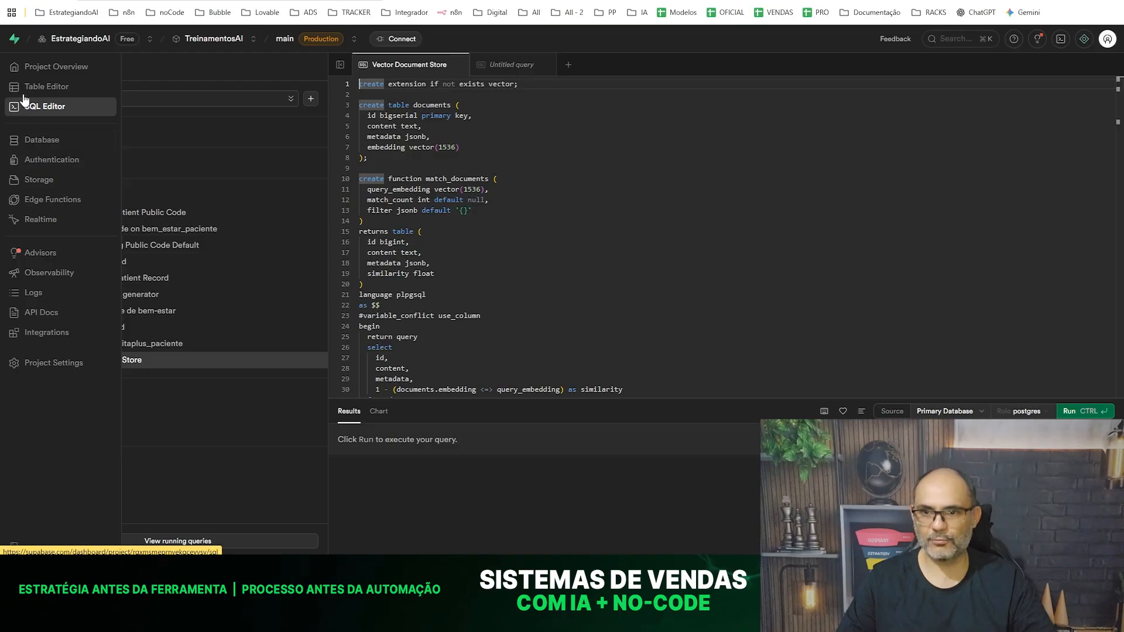
pyautogui.click(52, 88)
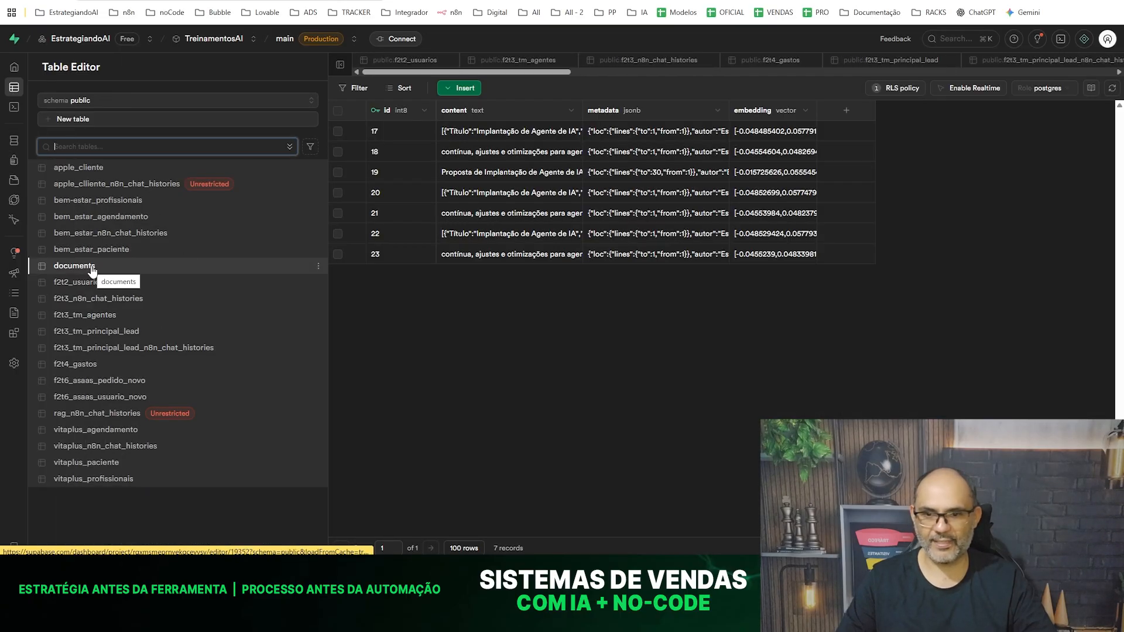
pyautogui.click(338, 111)
pyautogui.click(370, 88)
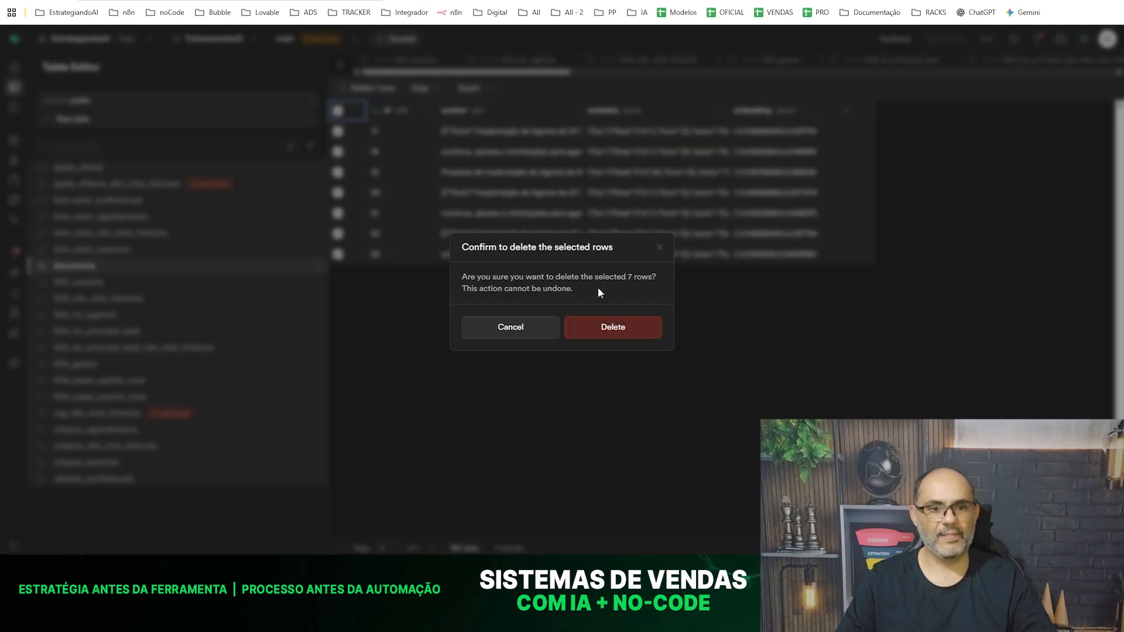
pyautogui.click(607, 331)
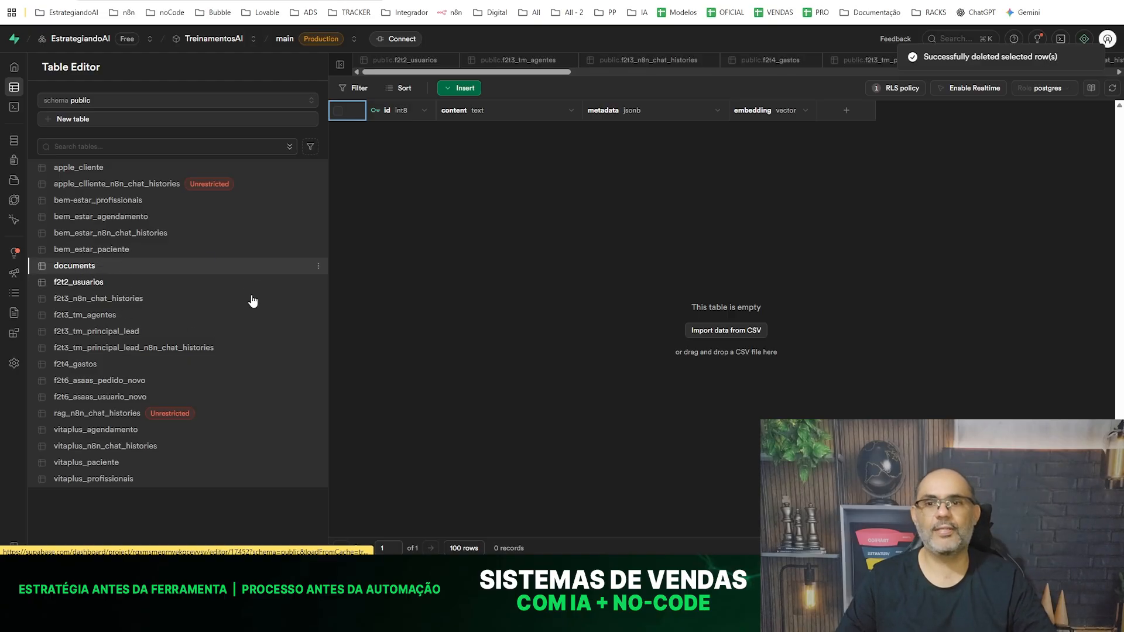
# - Return to n8n, set the Supabase Vector Store node's table to documents with the Query Name option match_documents, and execute the node
pyautogui.click(324, 0)
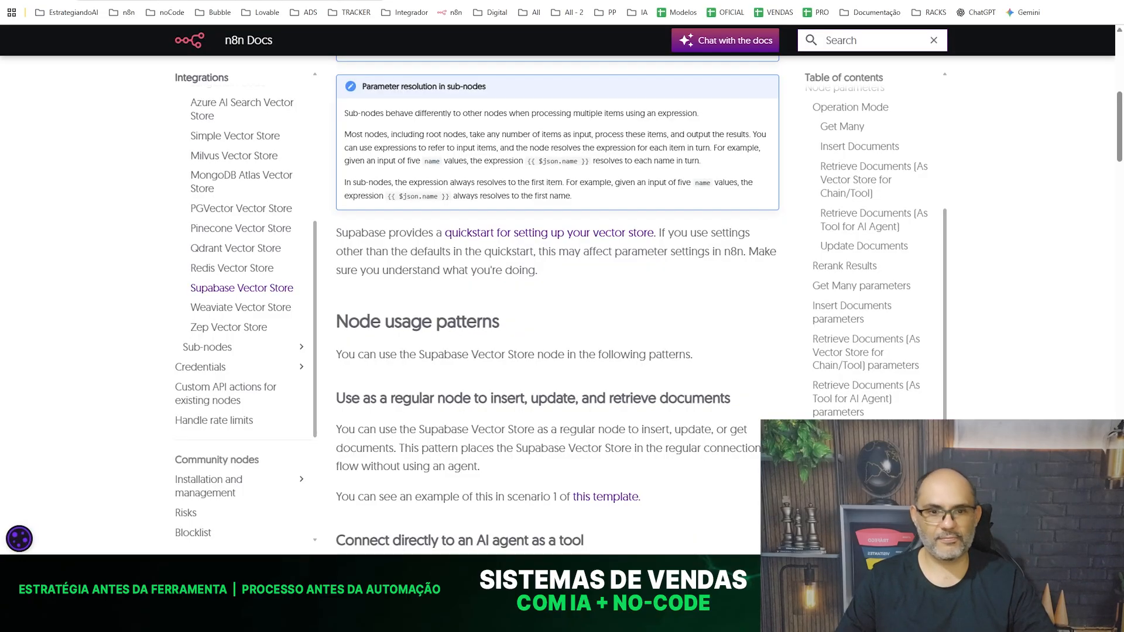
pyautogui.click(246, 0)
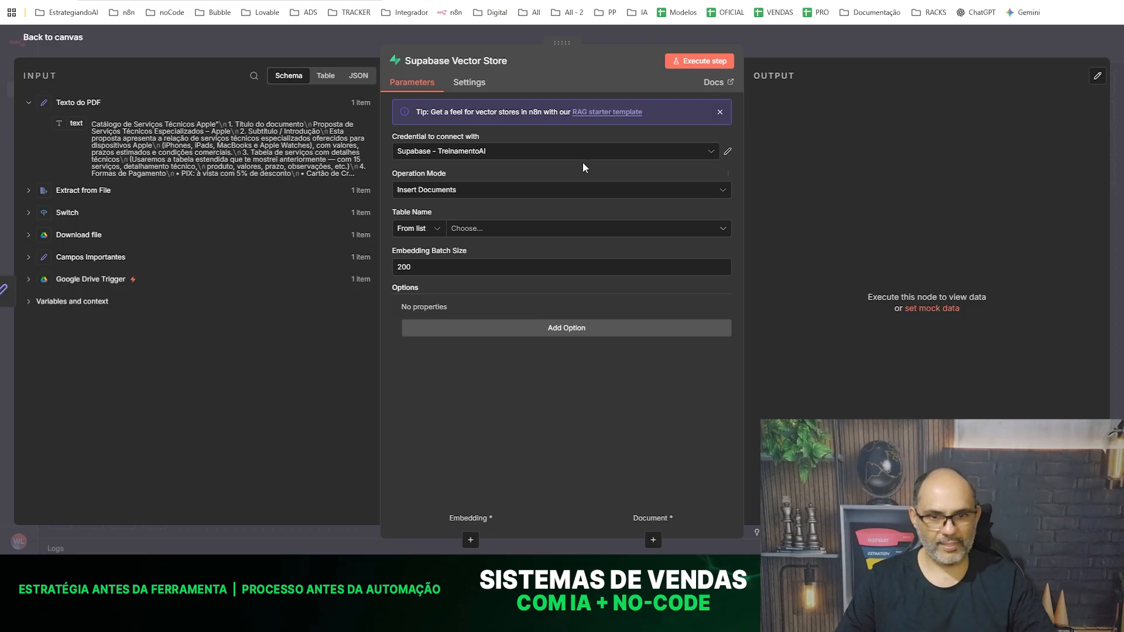
pyautogui.click(481, 229)
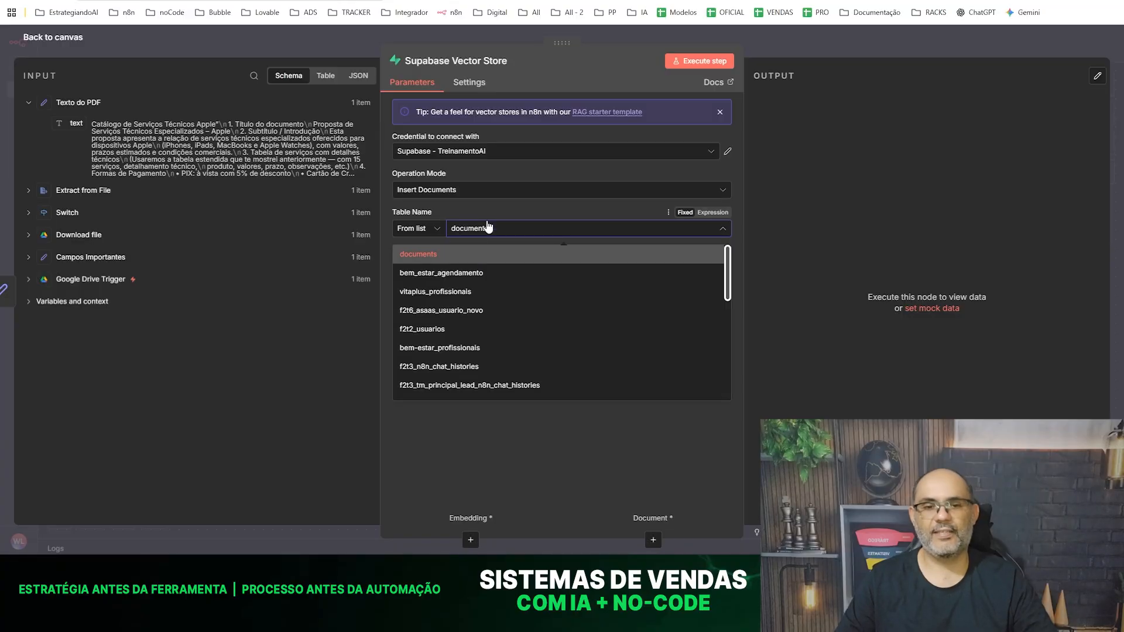
pyautogui.click(429, 255)
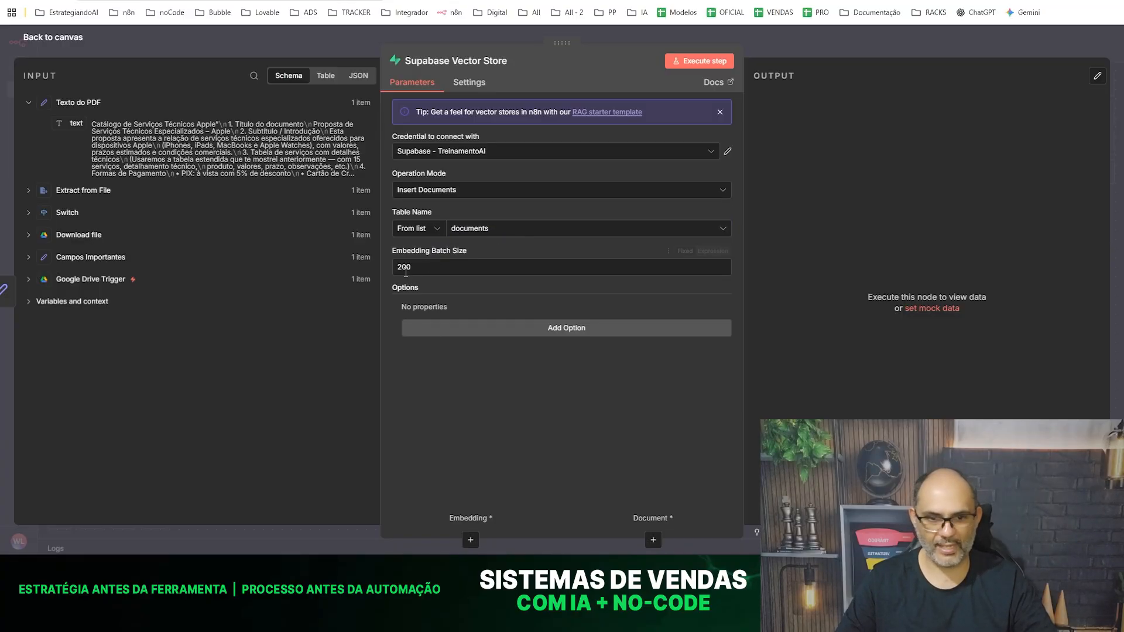
pyautogui.click(559, 329)
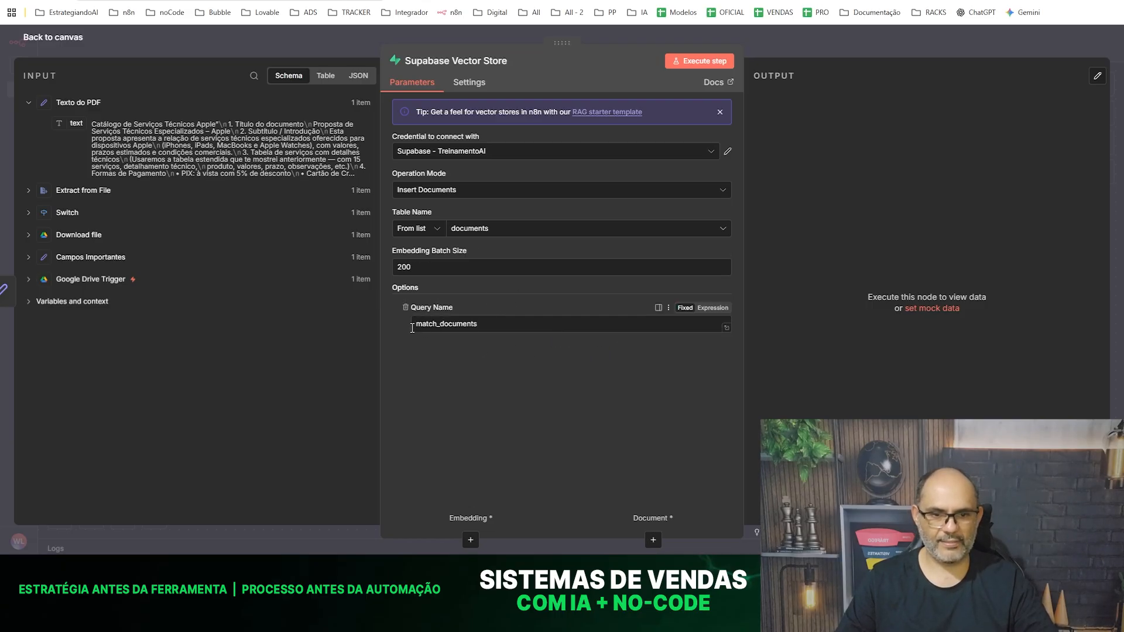
pyautogui.click(692, 61)
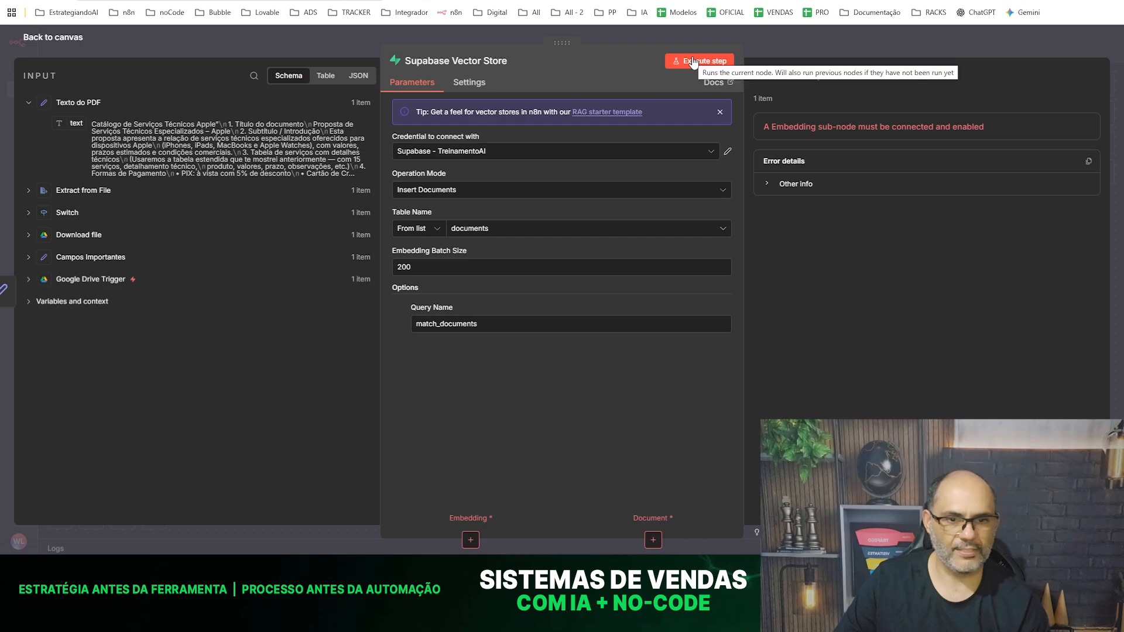
pyautogui.click(261, 31)
# - Attach an Embeddings OpenAI sub-node to the Supabase Vector Store's embedding input and place it below and left of the node
pyautogui.moveTo(827, 206); pyautogui.dragTo(839, 199)
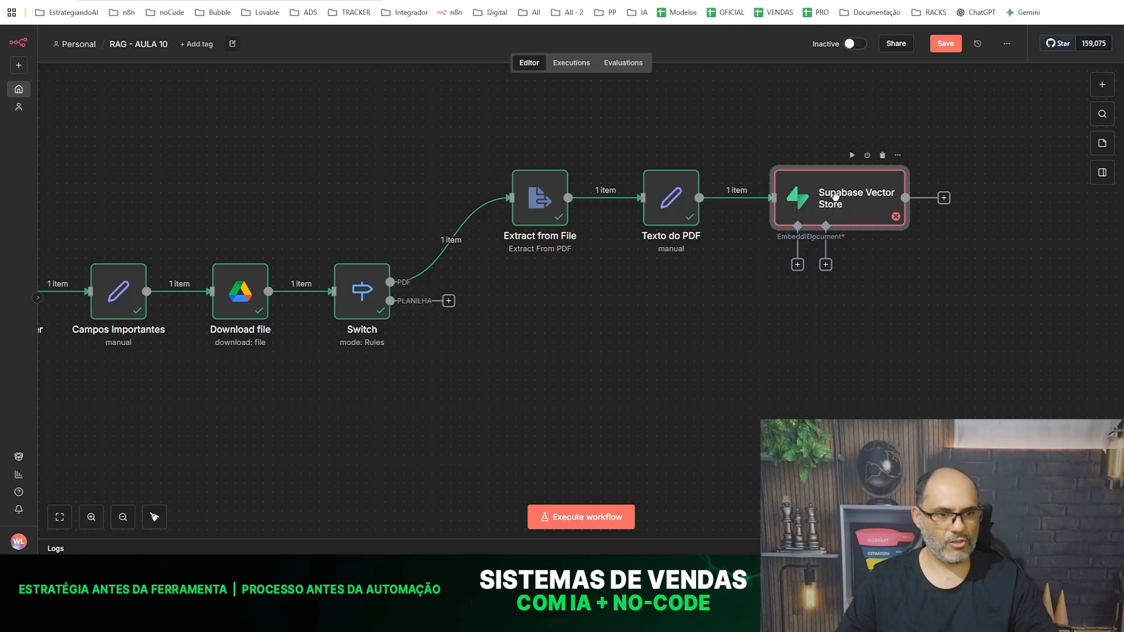
pyautogui.click(798, 264)
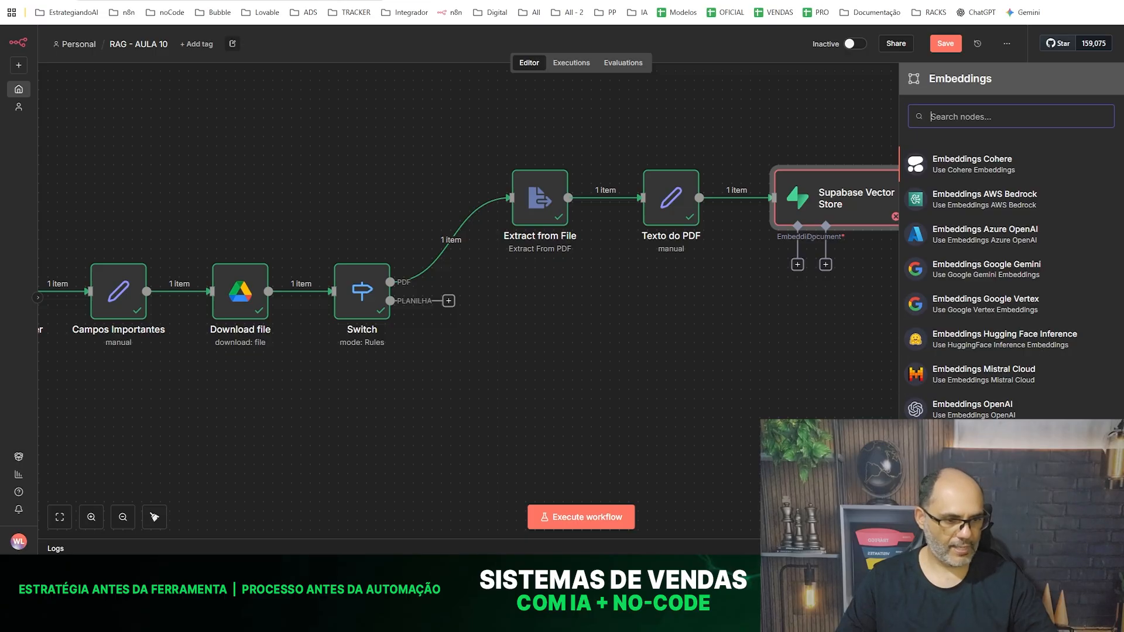
pyautogui.press('Escape')
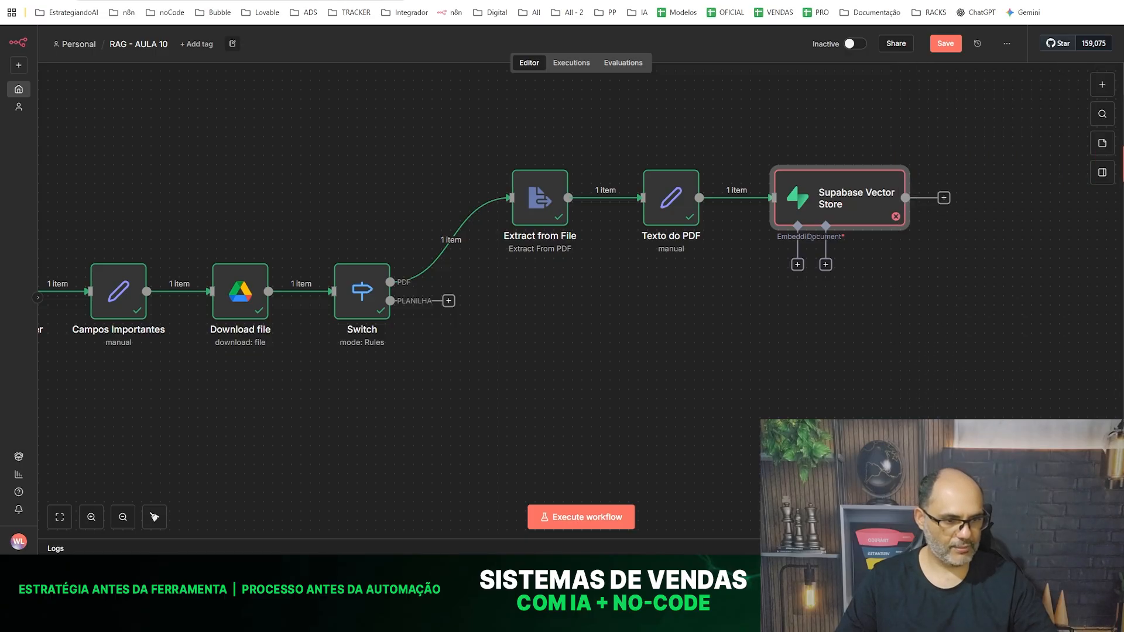
pyautogui.click(797, 265)
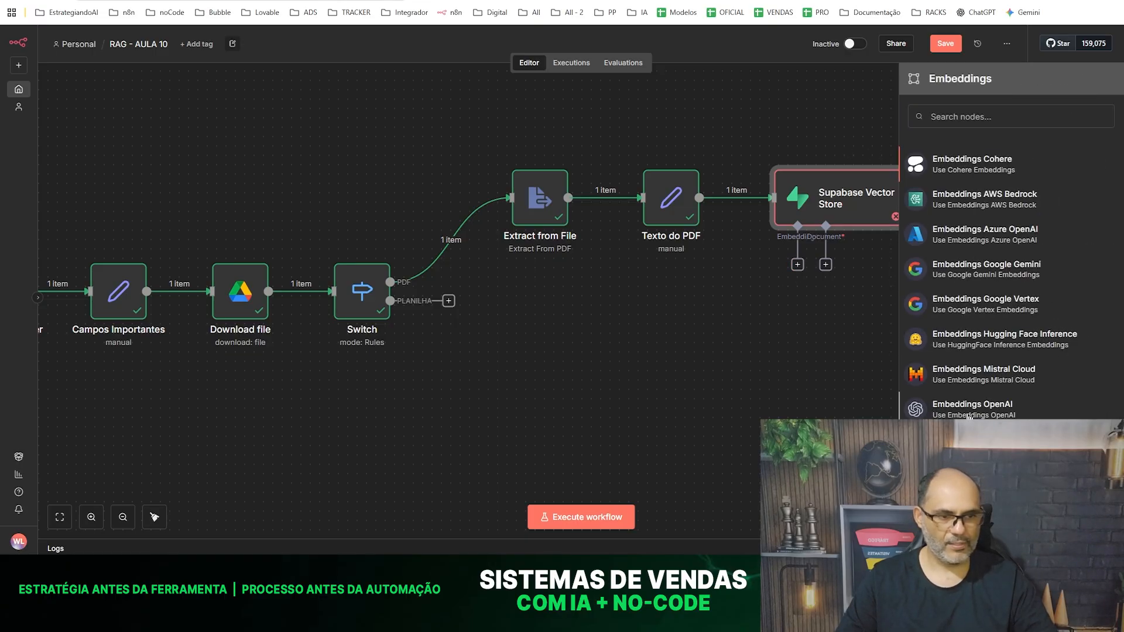
pyautogui.click(969, 413)
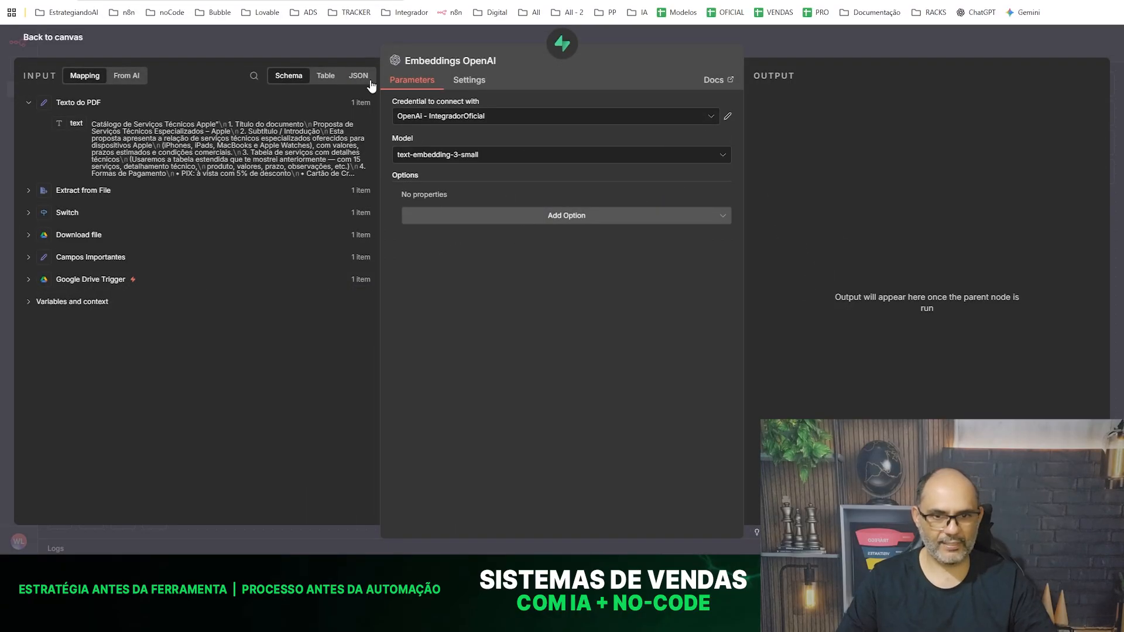
pyautogui.click(301, 38)
pyautogui.moveTo(822, 314); pyautogui.dragTo(696, 332)
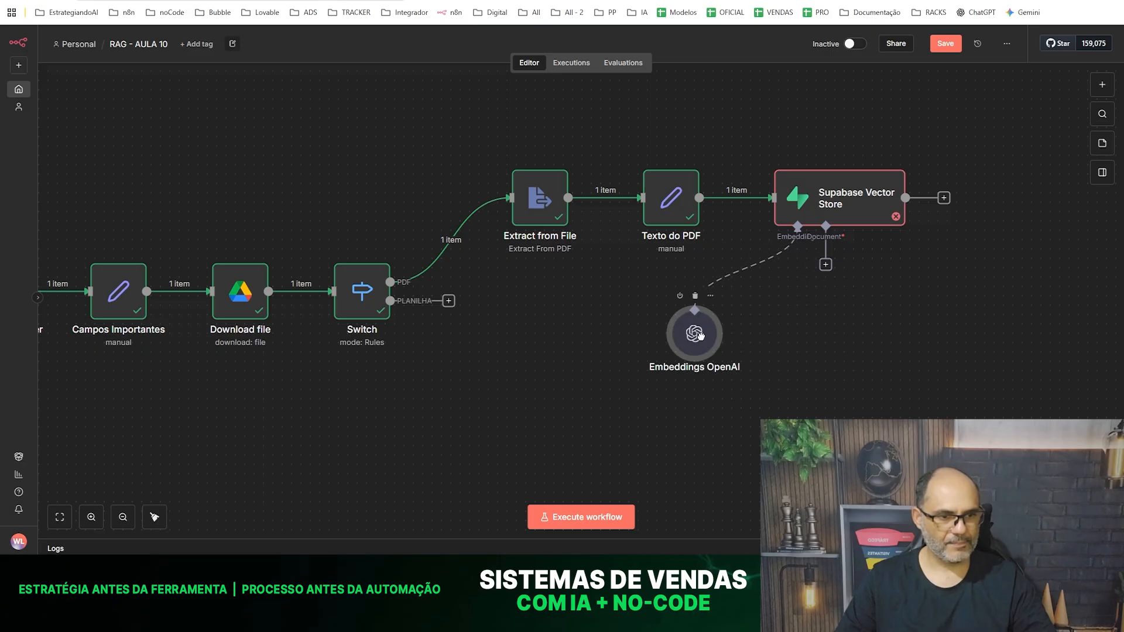
# - Attach a Default Data Loader to the Supabase Vector Store's document input and set its text splitting to Custom
pyautogui.click(825, 266)
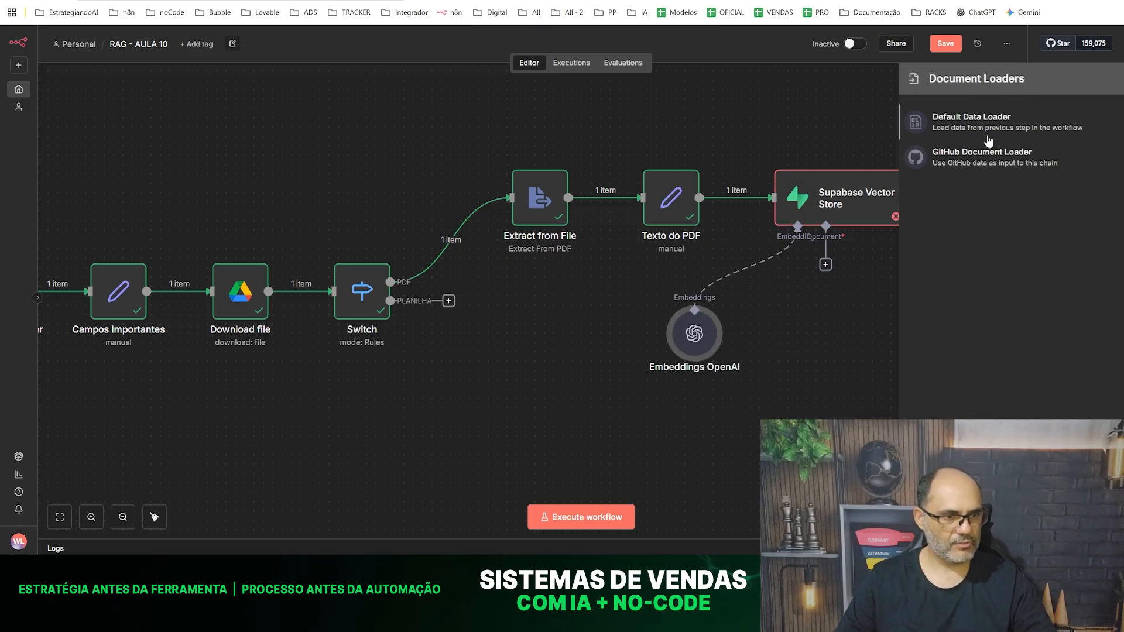
pyautogui.click(1004, 123)
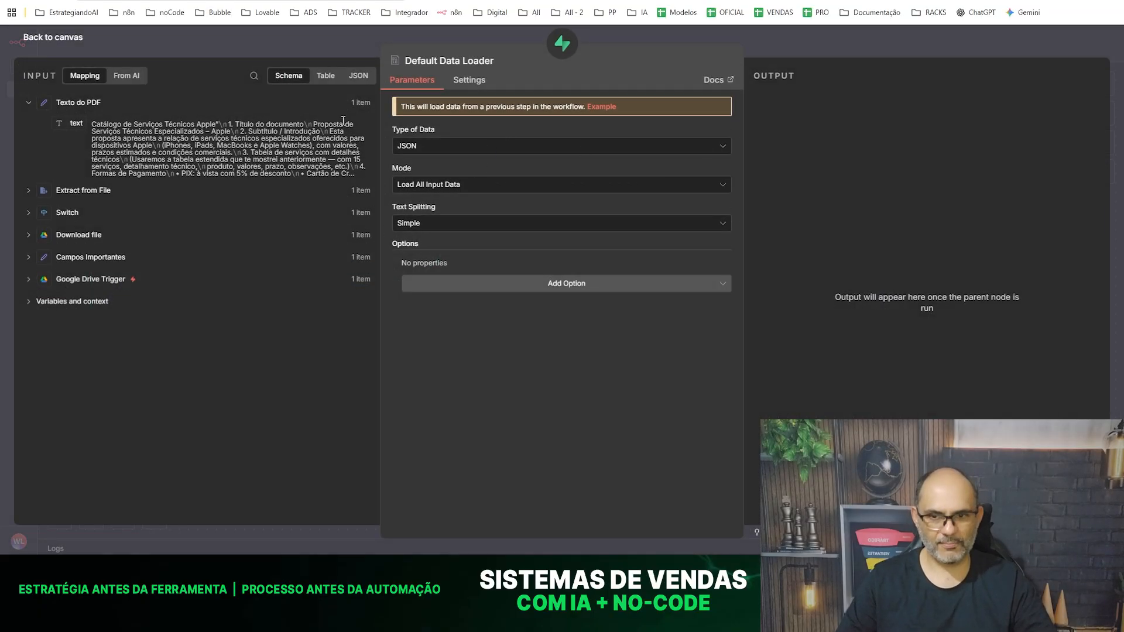
pyautogui.click(420, 226)
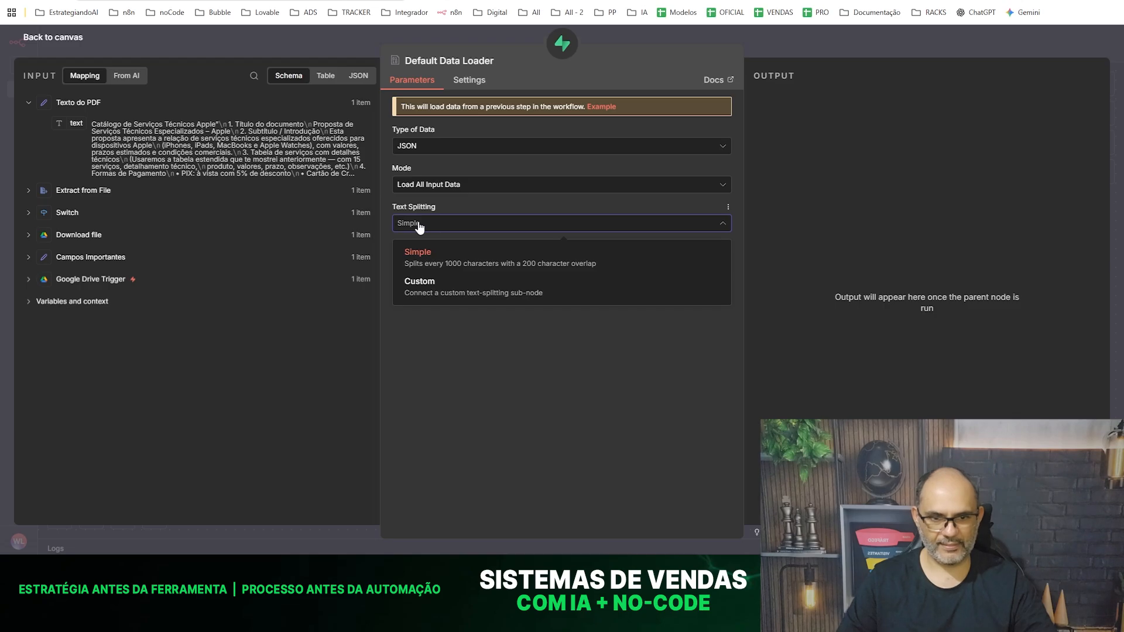
pyautogui.click(416, 289)
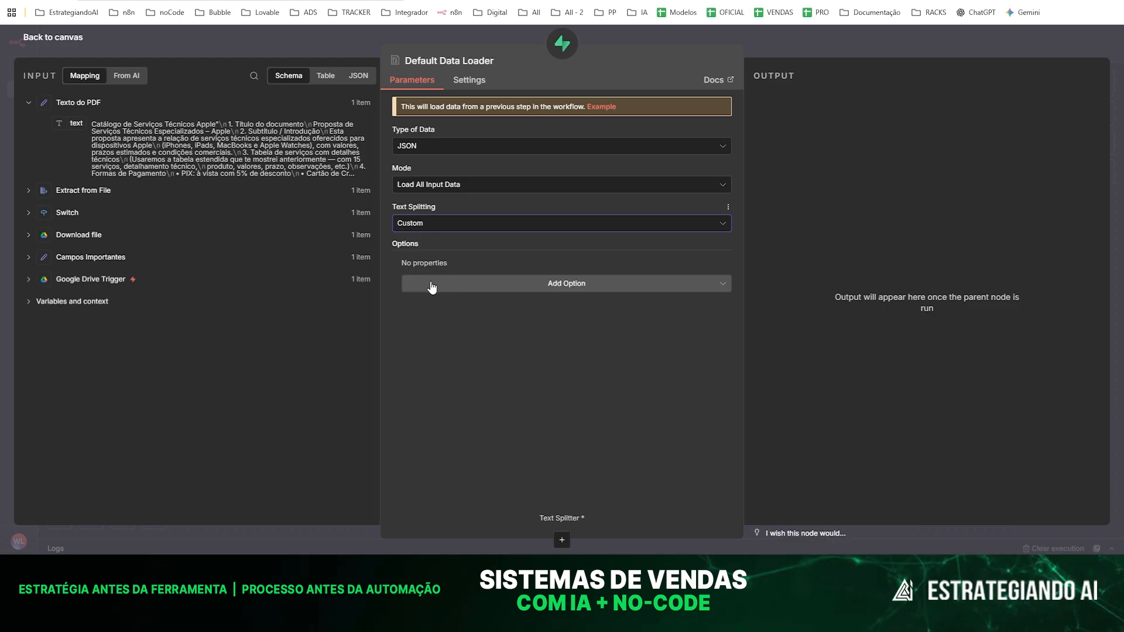
# - Add the Metadata option with two properties, naming the first file_id and mapping it to file_id from Campos Importantes
pyautogui.click(535, 285)
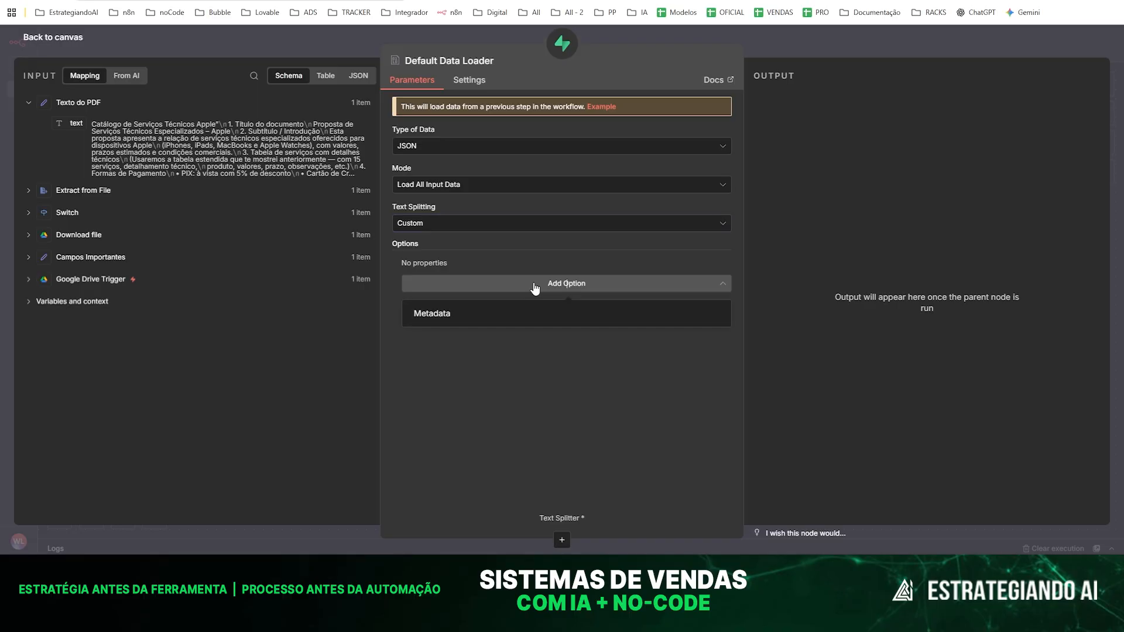
pyautogui.click(434, 315)
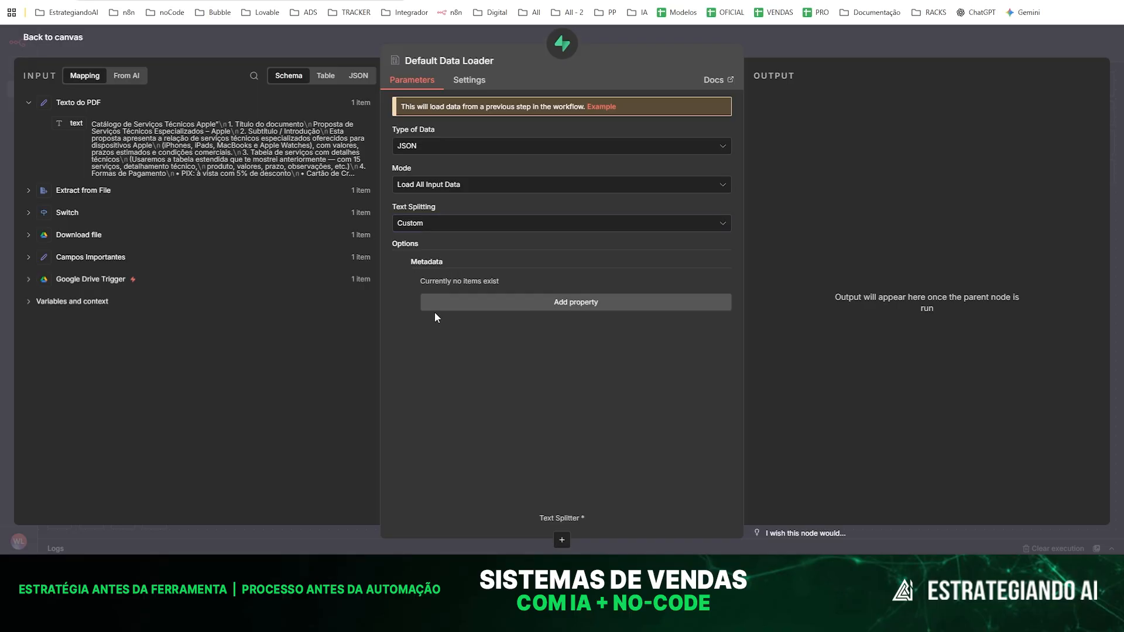
pyautogui.click(566, 302)
pyautogui.click(558, 379)
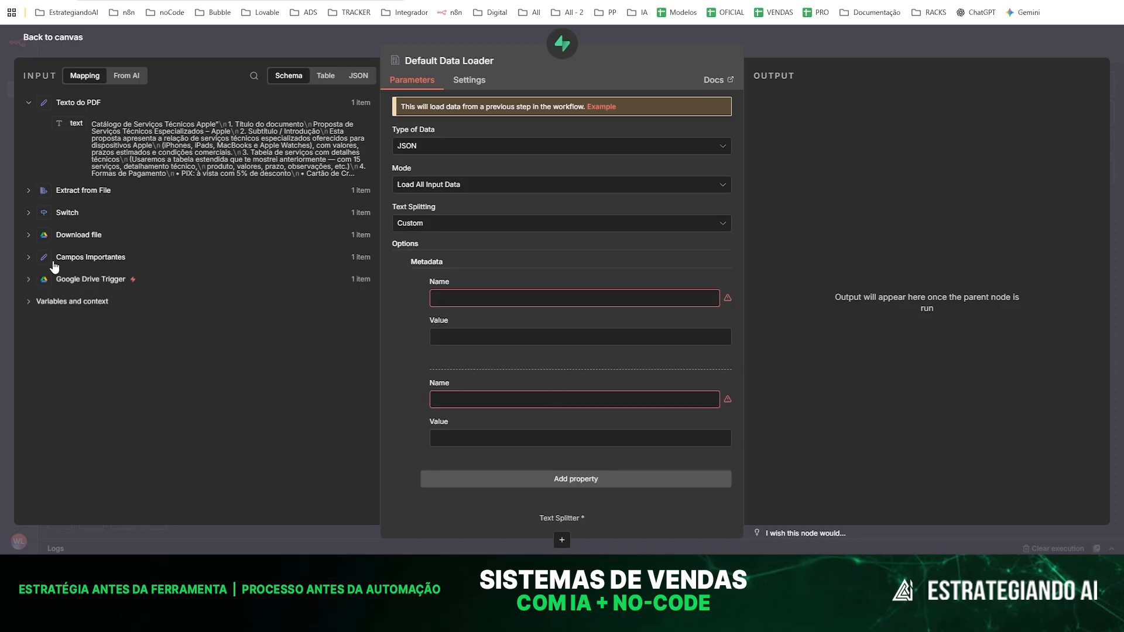
pyautogui.click(28, 261)
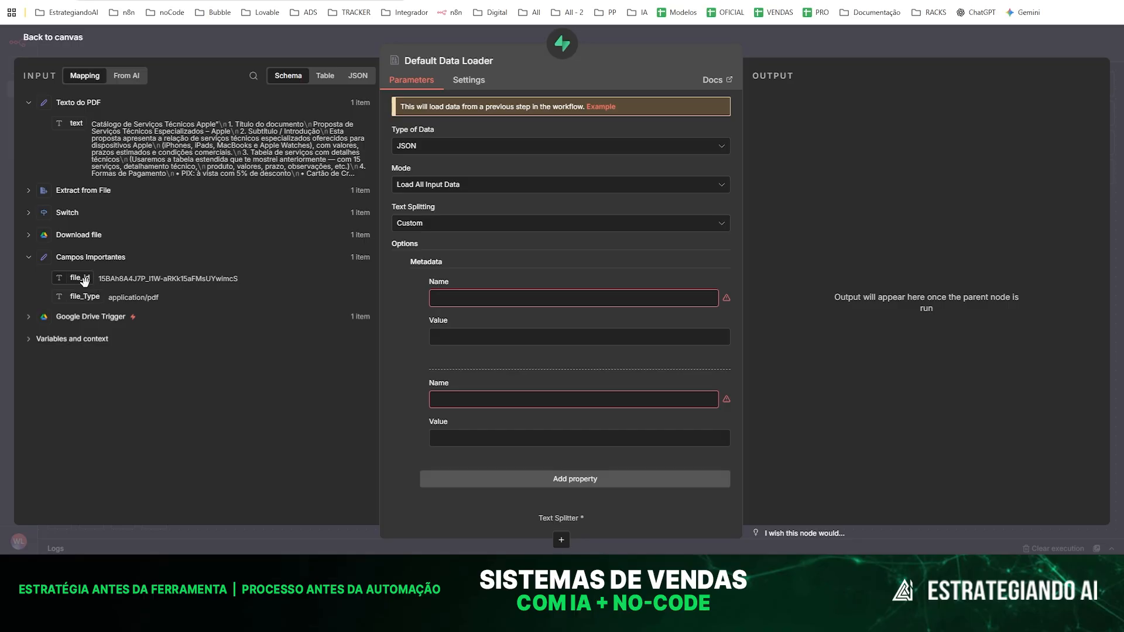
pyautogui.click(480, 297)
pyautogui.write('file_id')
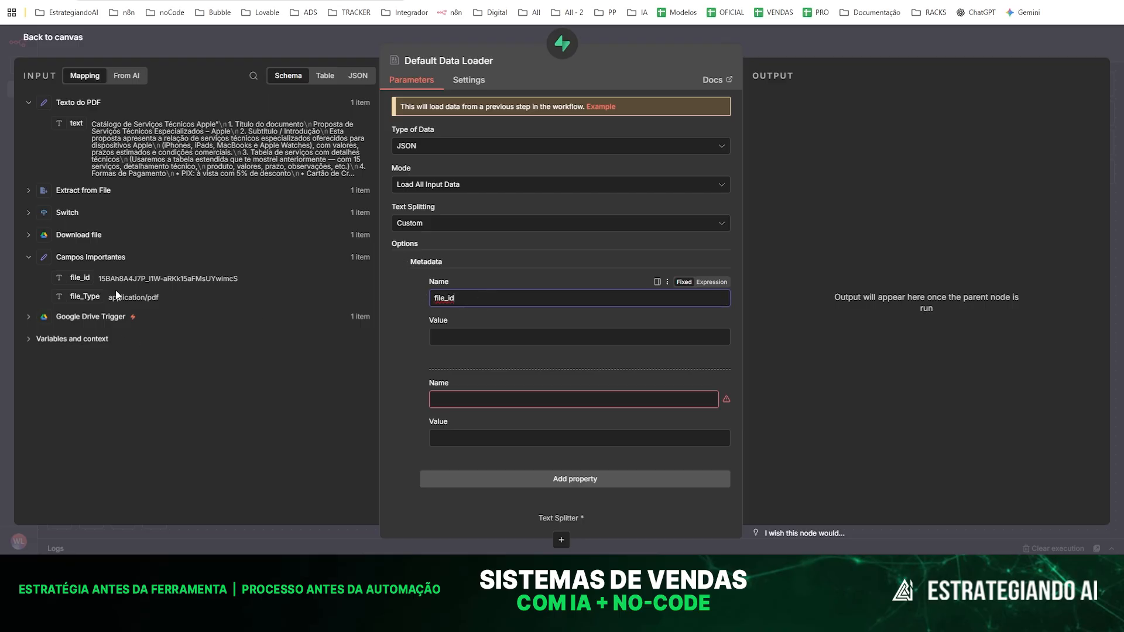
pyautogui.moveTo(80, 278); pyautogui.dragTo(436, 336)
# - Name the second metadata property file_Type and map its value to file_Type from Campos Importantes
pyautogui.click(471, 397)
pyautogui.write('file_ty')
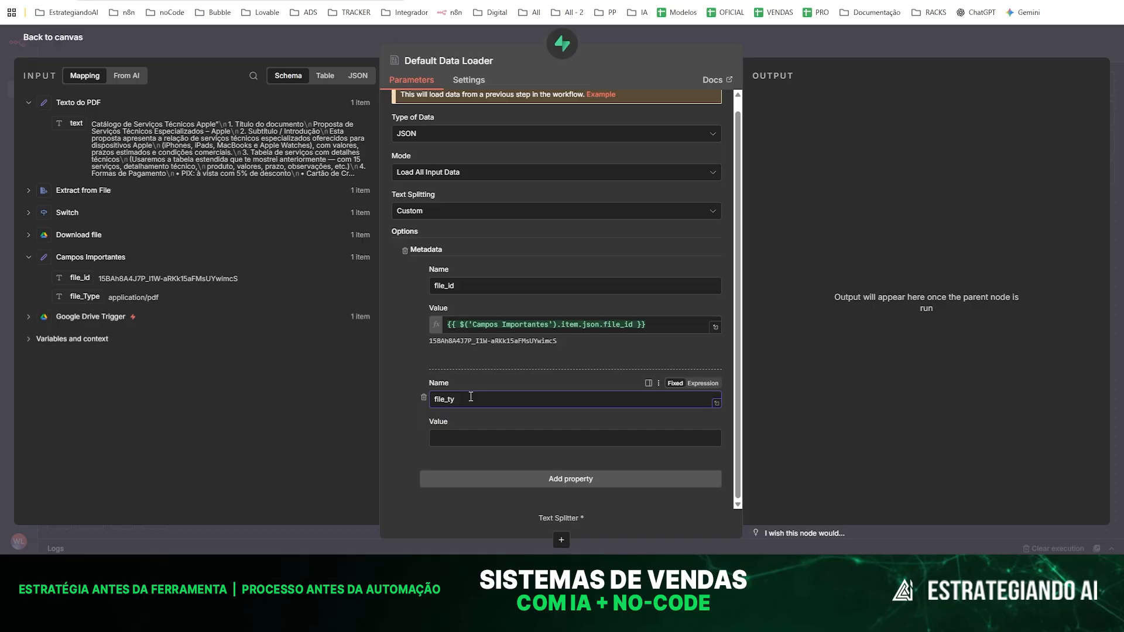
pyautogui.write('Type')
pyautogui.moveTo(82, 296); pyautogui.dragTo(453, 438)
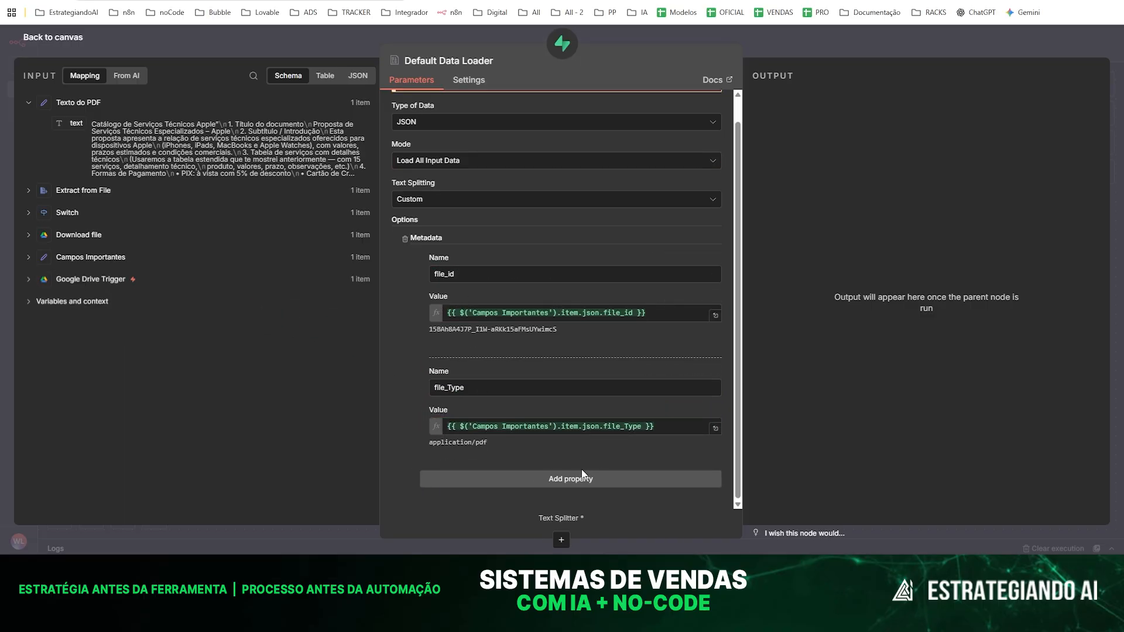
# - Add a third metadata property named autor and map its value to owners[0] displayName from Google Drive Trigger
pyautogui.click(539, 481)
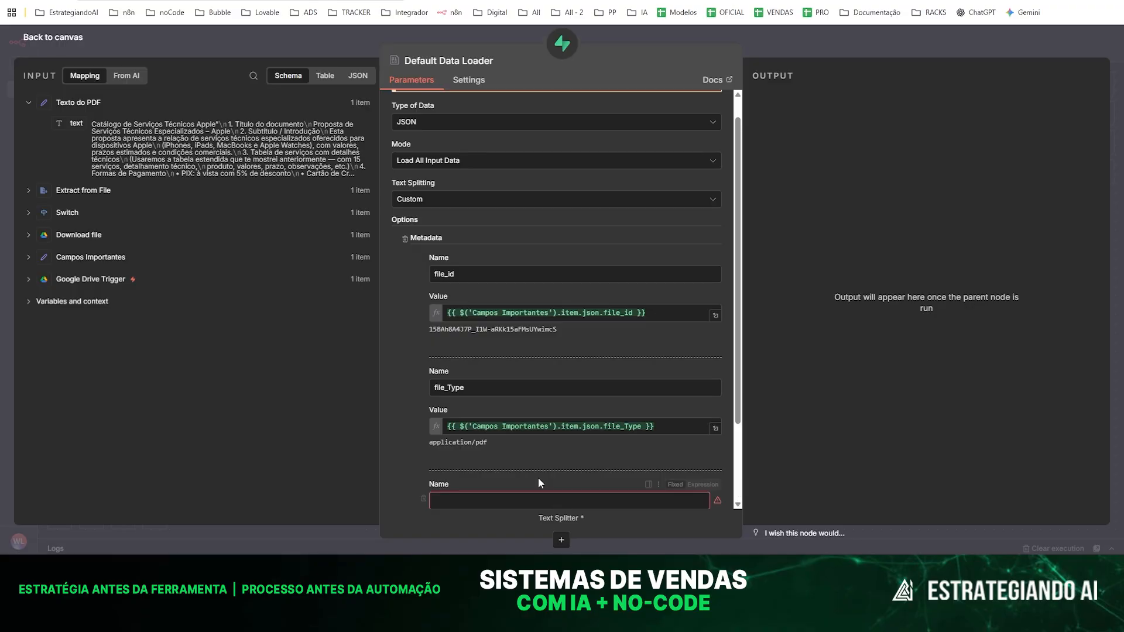
pyautogui.scroll(-2, 538, 444)
pyautogui.click(472, 397)
pyautogui.write('autor')
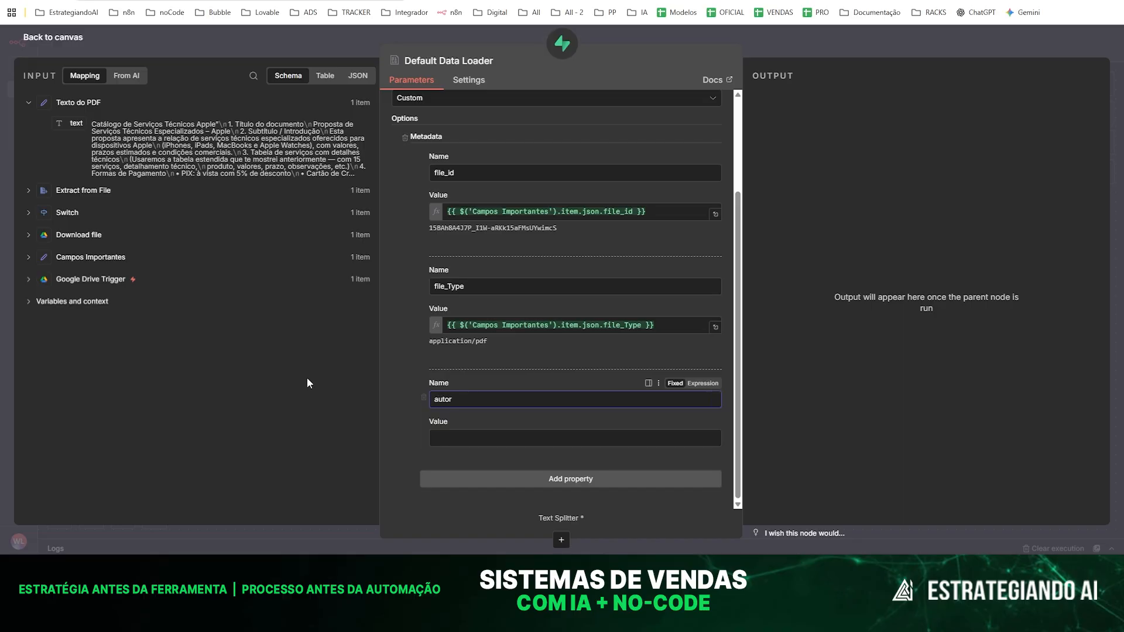
pyautogui.click(29, 285)
pyautogui.scroll(-5, 45, 266)
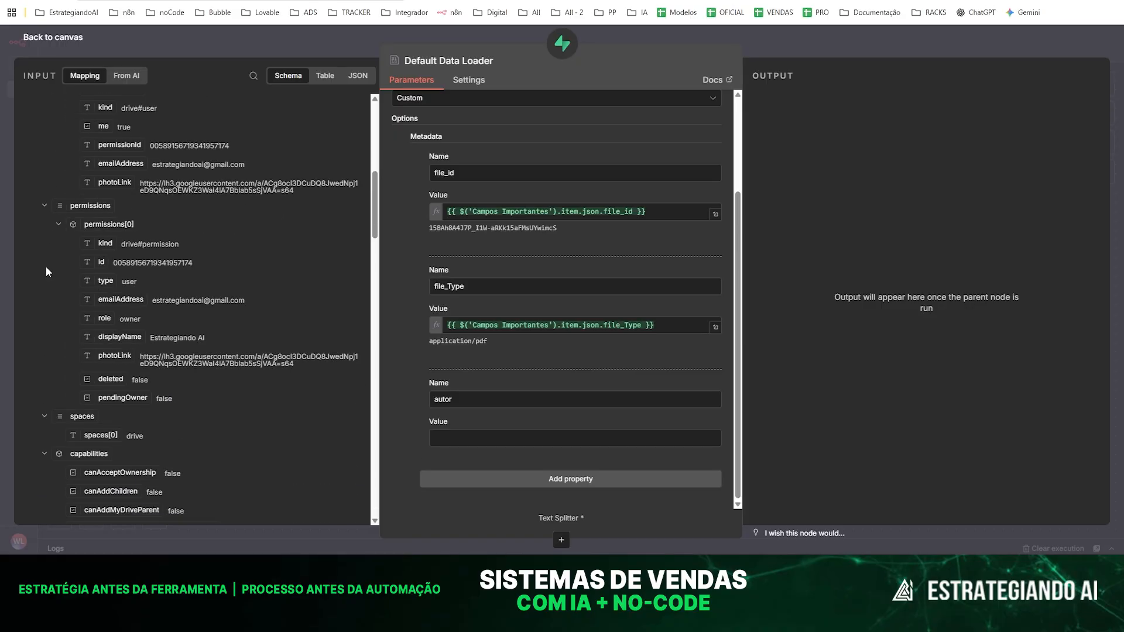
pyautogui.scroll(-7, 52, 266)
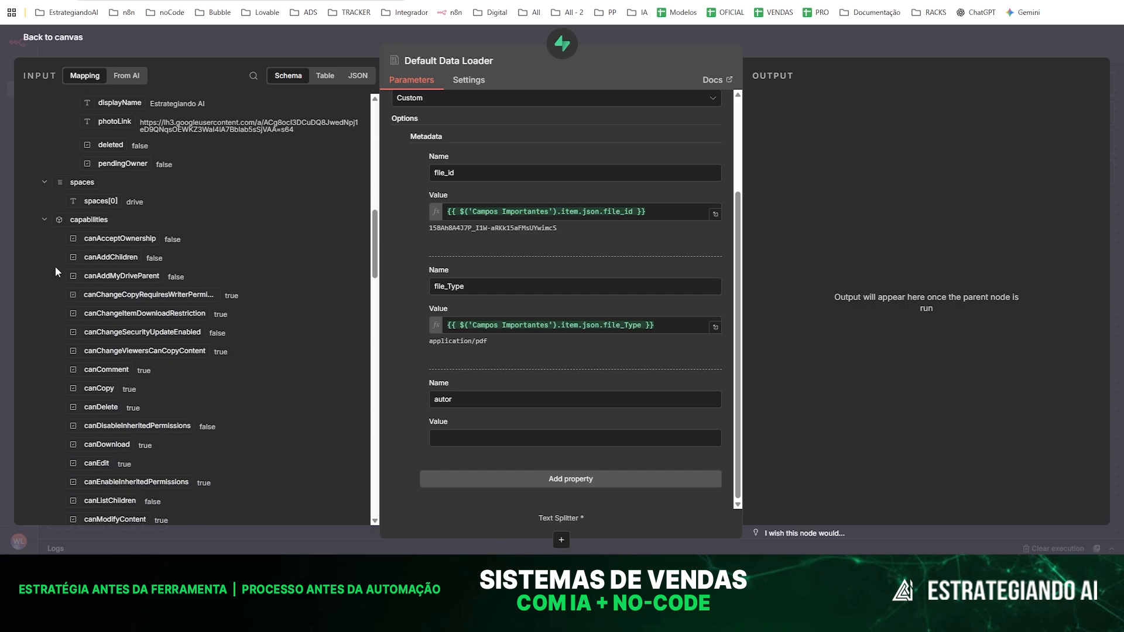
pyautogui.click(253, 75)
pyautogui.write('displa')
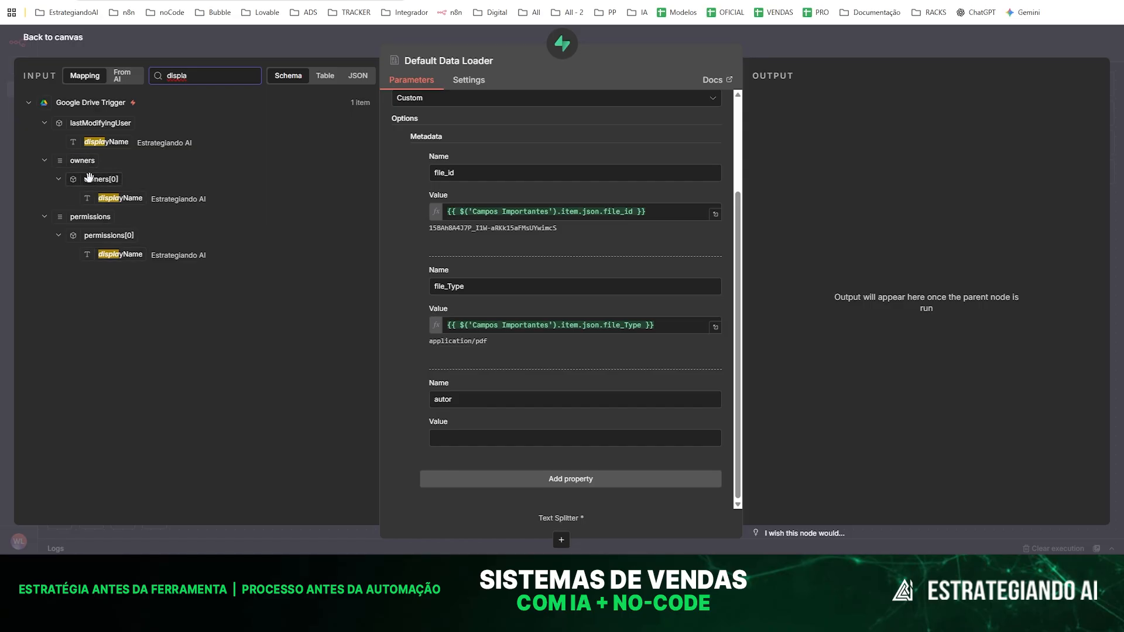
pyautogui.moveTo(113, 197); pyautogui.dragTo(460, 438)
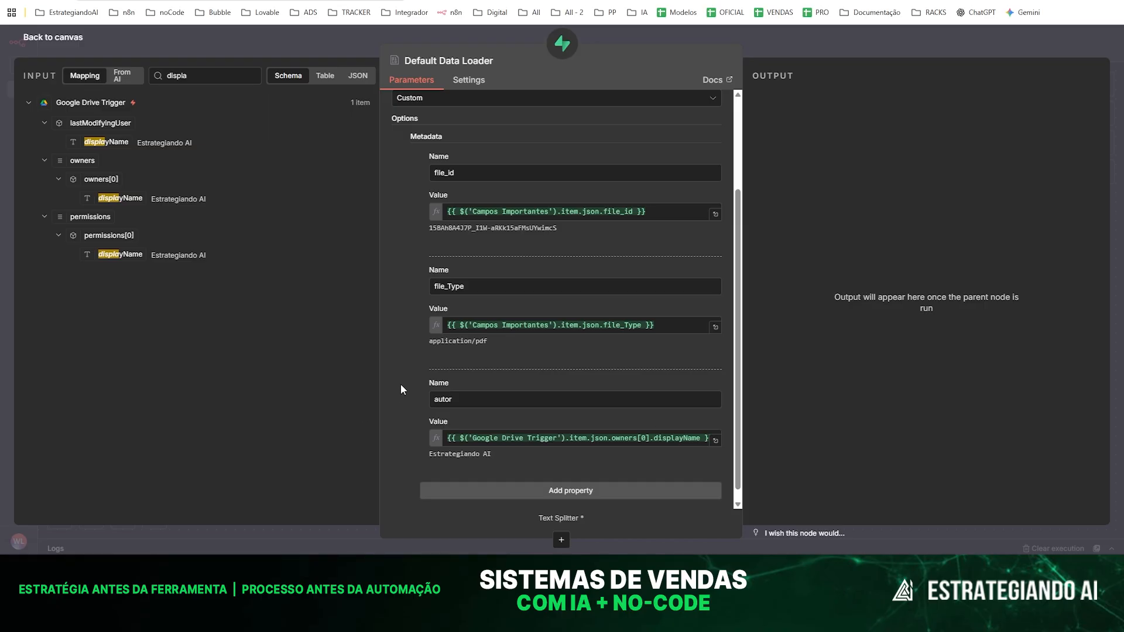
# - Add a fourth metadata property to the Default Data Loader and name it data_criacao
pyautogui.scroll(-1, 561, 444)
pyautogui.click(521, 479)
pyautogui.scroll(-3, 589, 346)
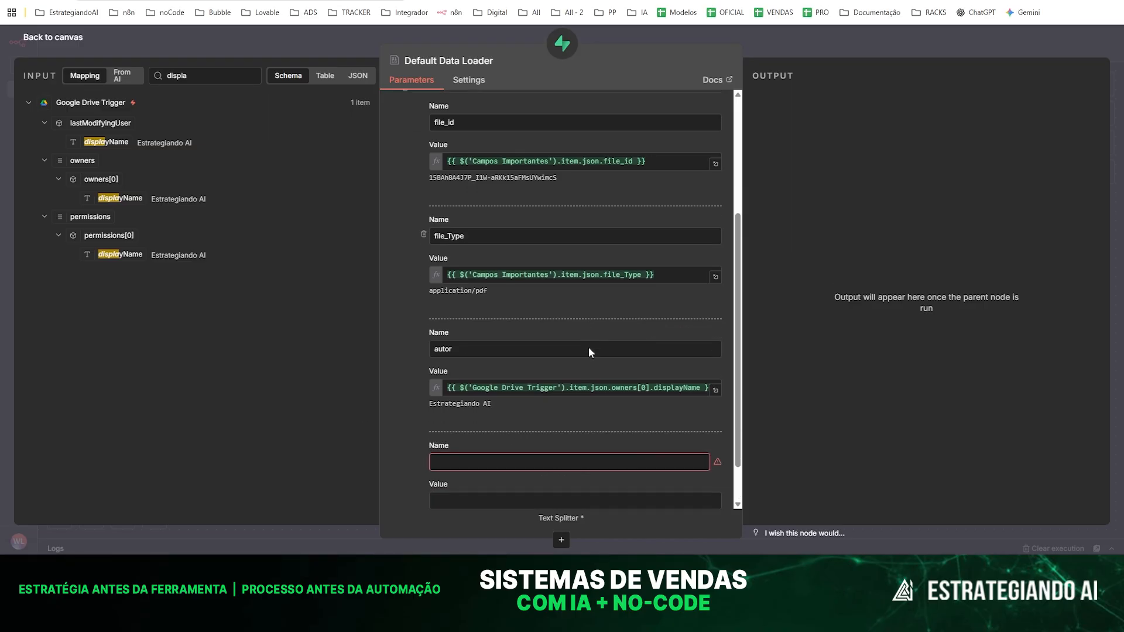
pyautogui.doubleClick(182, 76)
pyautogui.press('BackSpace')
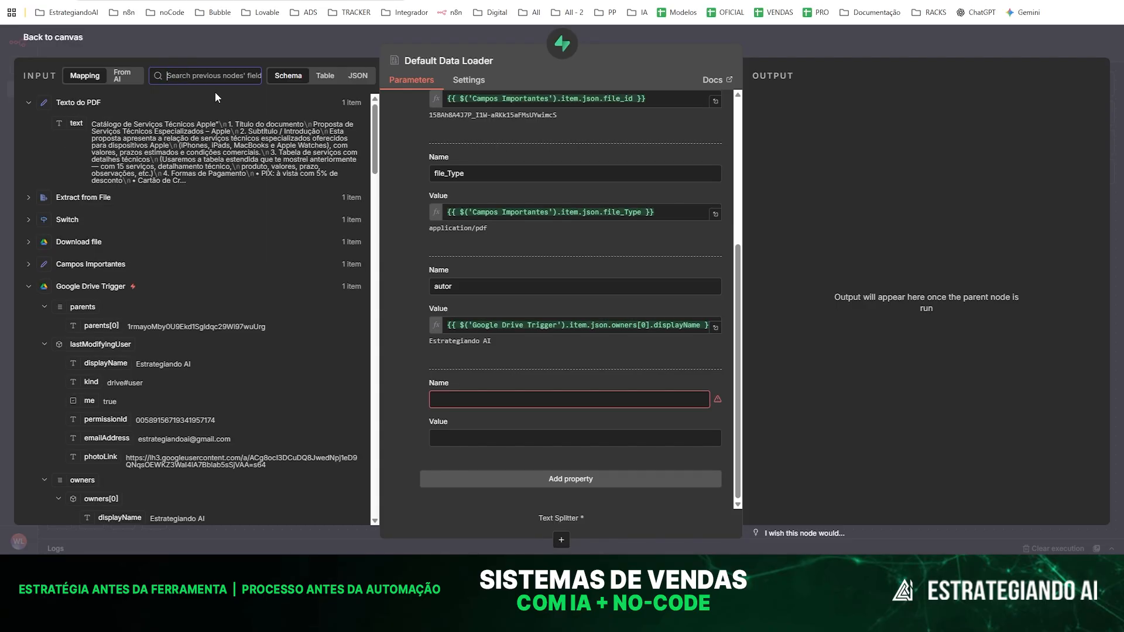
pyautogui.click(440, 399)
pyautogui.write('data_criacao')
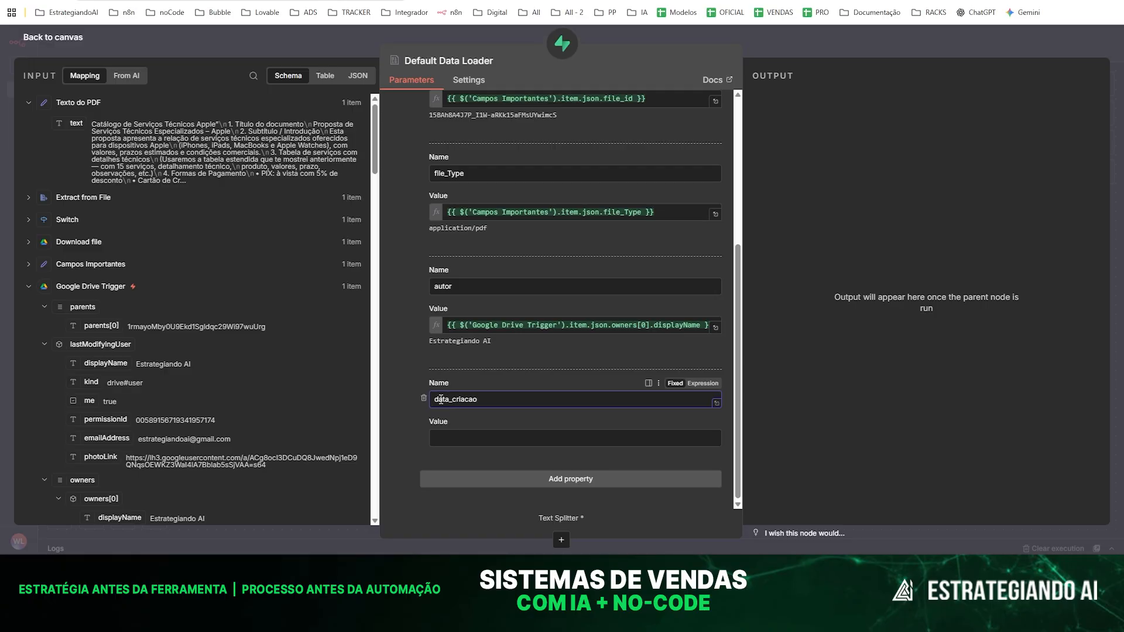
pyautogui.press('BackSpace')
pyautogui.click(400, 409)
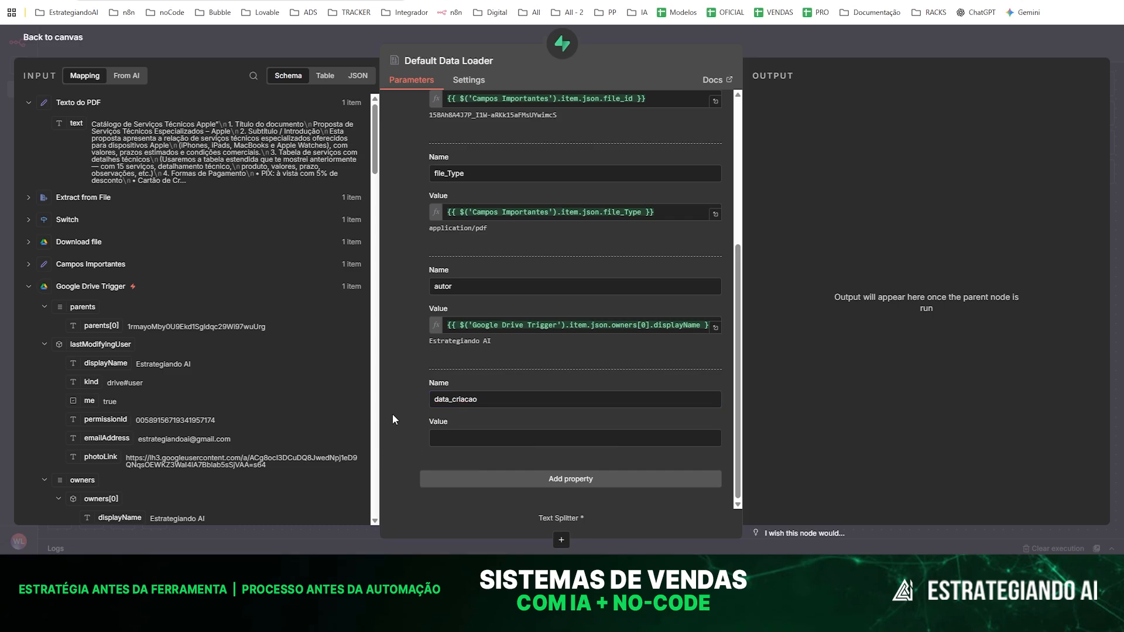
# - Search the input fields for "crea" and map data_criacao's value to createdTime from Google Drive Trigger
pyautogui.click(253, 75)
pyautogui.write('c')
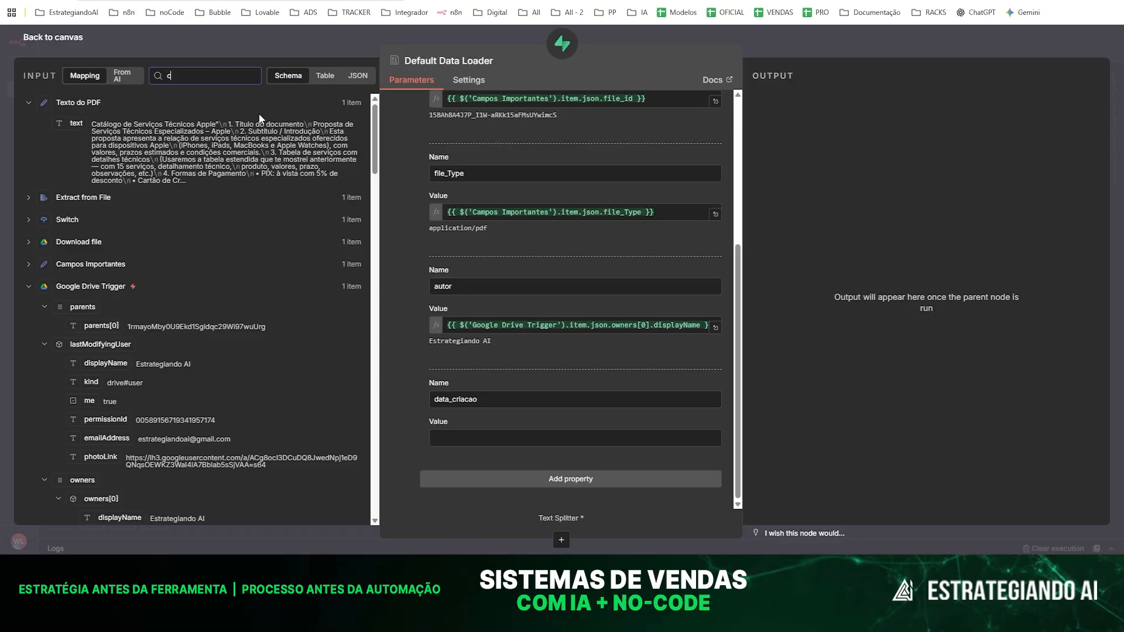
pyautogui.write('rea')
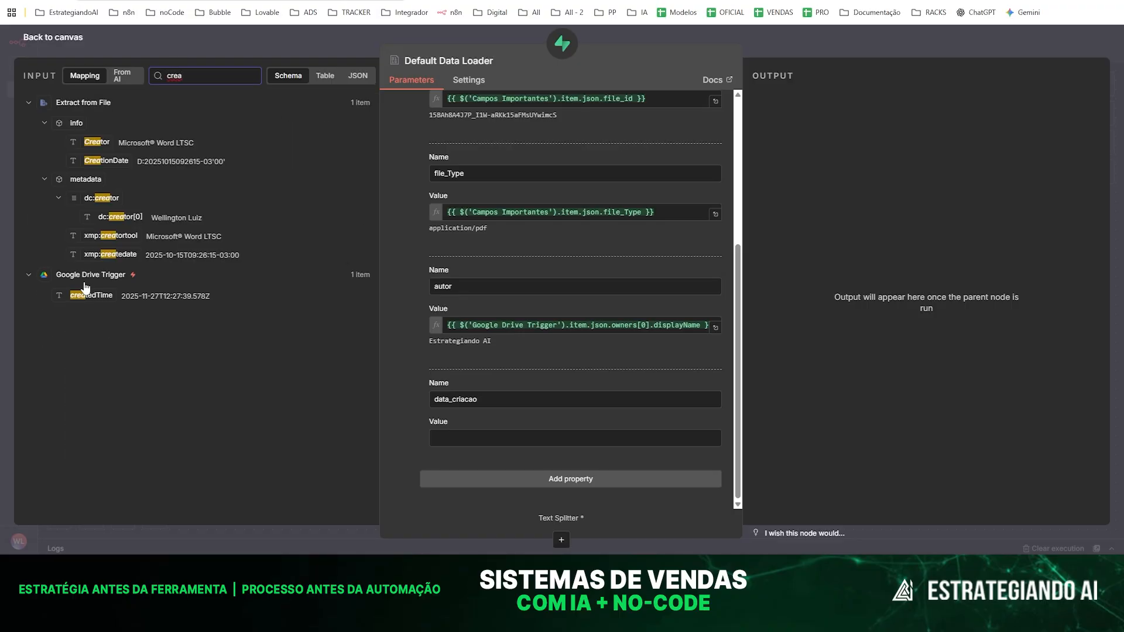
pyautogui.moveTo(84, 297); pyautogui.dragTo(447, 436)
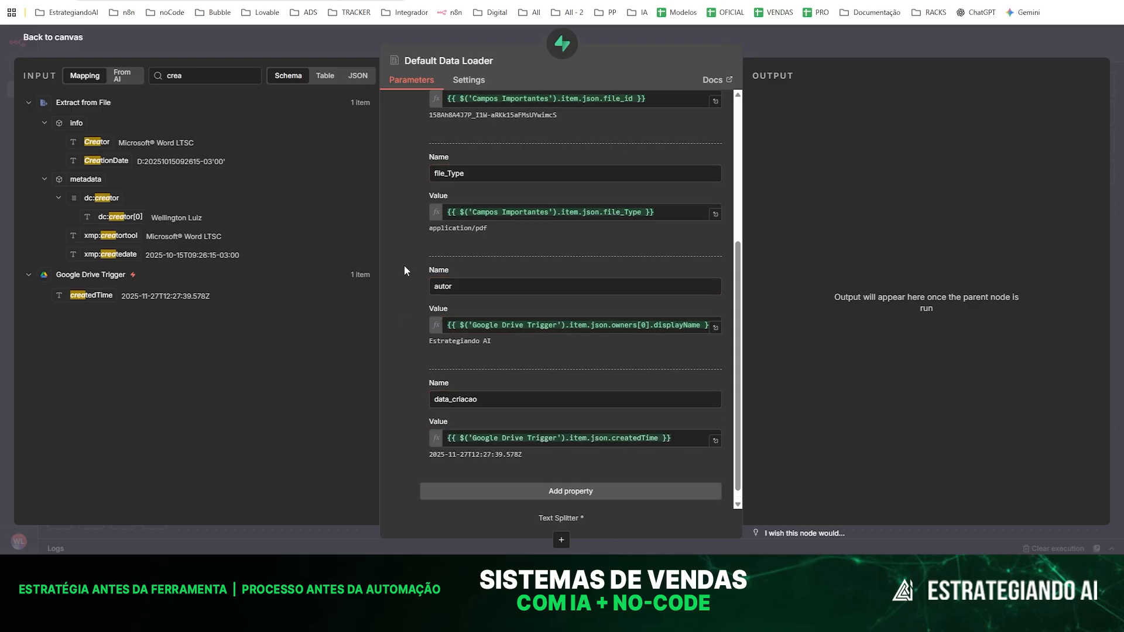
pyautogui.click(319, 42)
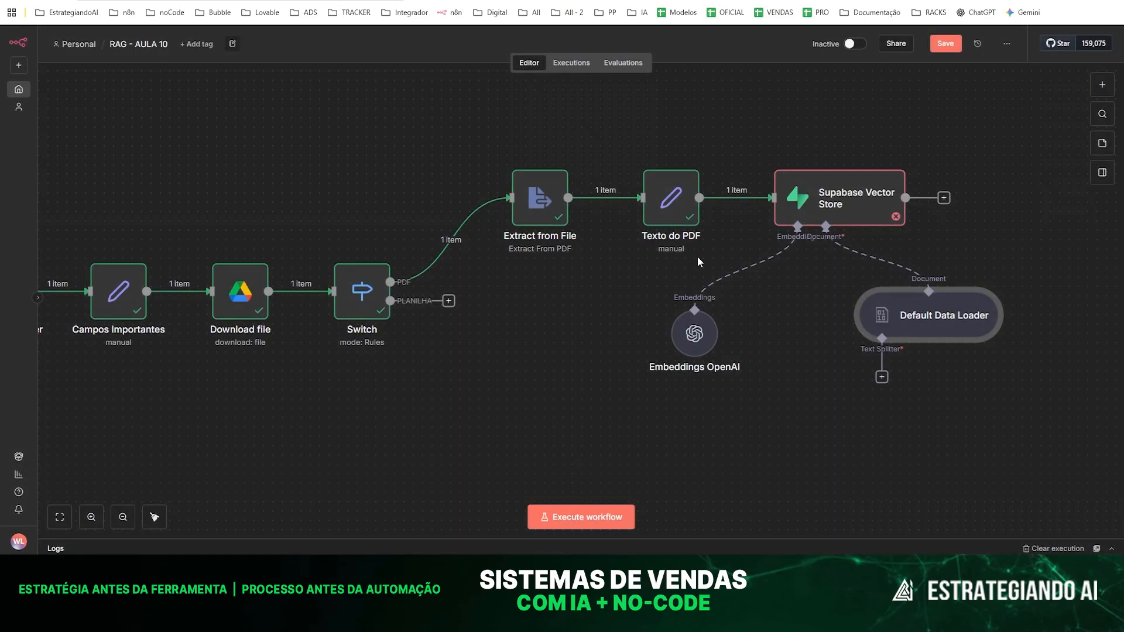
# - Reposition Default Data Loader beneath Supabase Vector Store and attach a Recursive Character Text Splitter to its text splitter input
pyautogui.moveTo(915, 317); pyautogui.dragTo(872, 325)
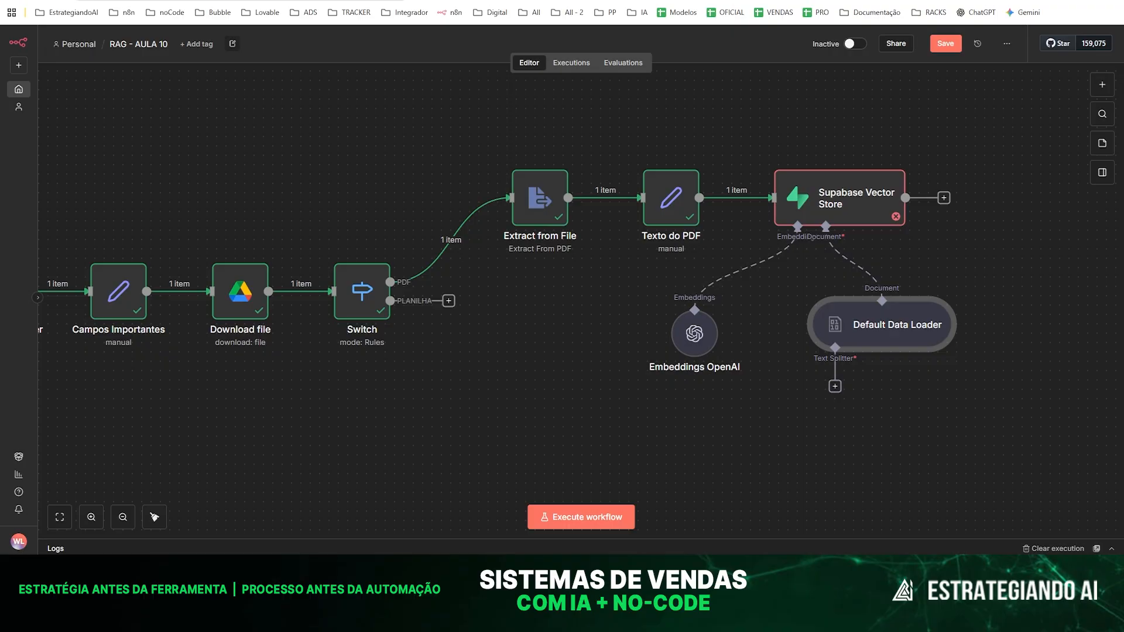
pyautogui.scroll(-3, 897, 391)
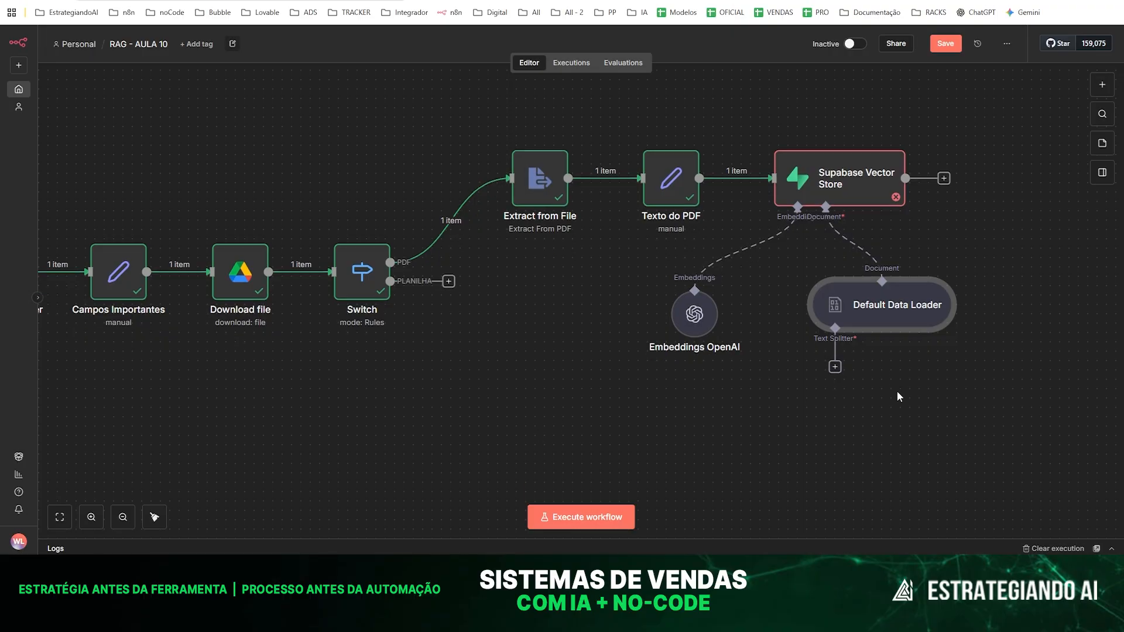
pyautogui.click(835, 348)
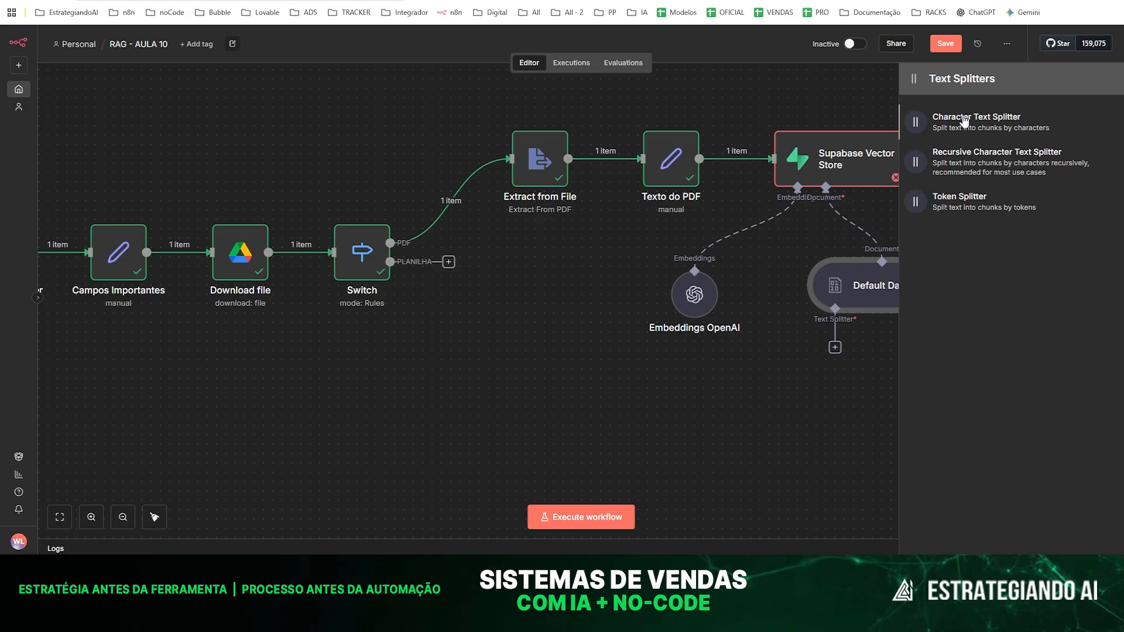
pyautogui.click(990, 167)
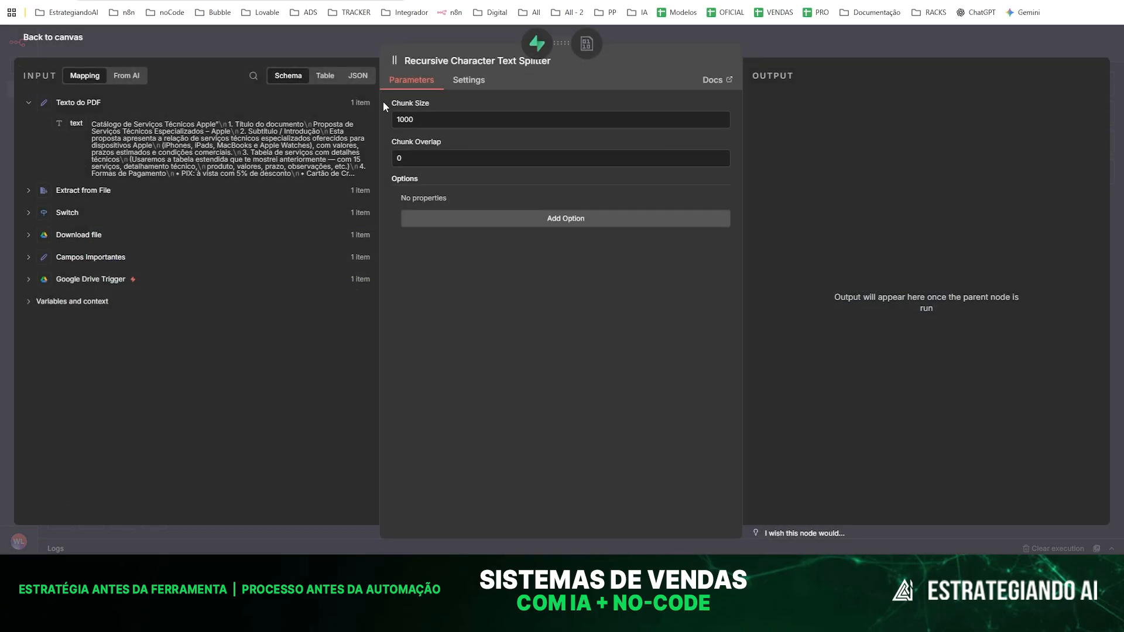
# - Translate the page into Portuguese and set the Recursive Character Text Splitter's chunk size to 2000
pyautogui.click(418, 119)
pyautogui.click(434, 294)
pyautogui.click(321, 16)
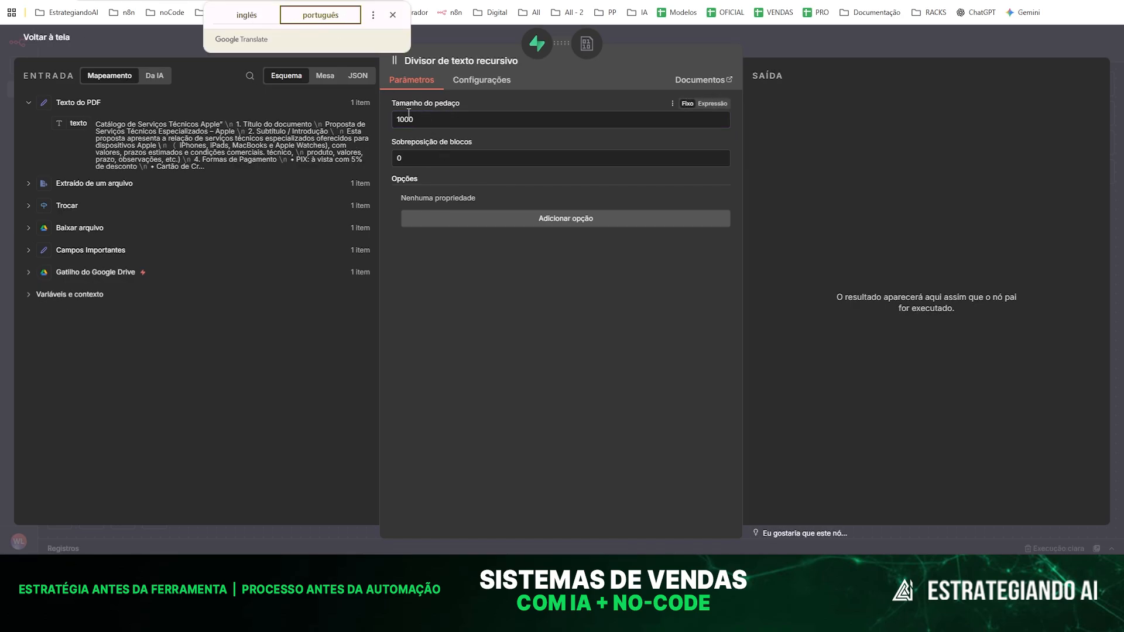
pyautogui.moveTo(421, 119); pyautogui.dragTo(401, 114)
pyautogui.write('00')
pyautogui.moveTo(414, 122); pyautogui.dragTo(387, 120)
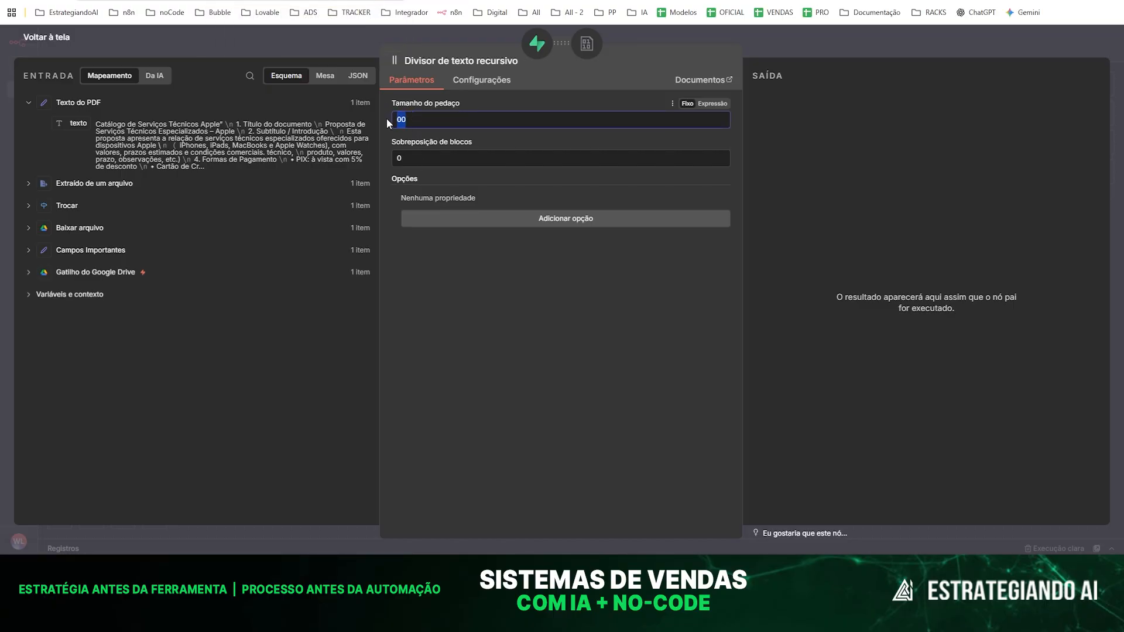
pyautogui.write('2000')
# - Return the page to English and close the Recursive Character Text Splitter's settings
pyautogui.click(401, 0)
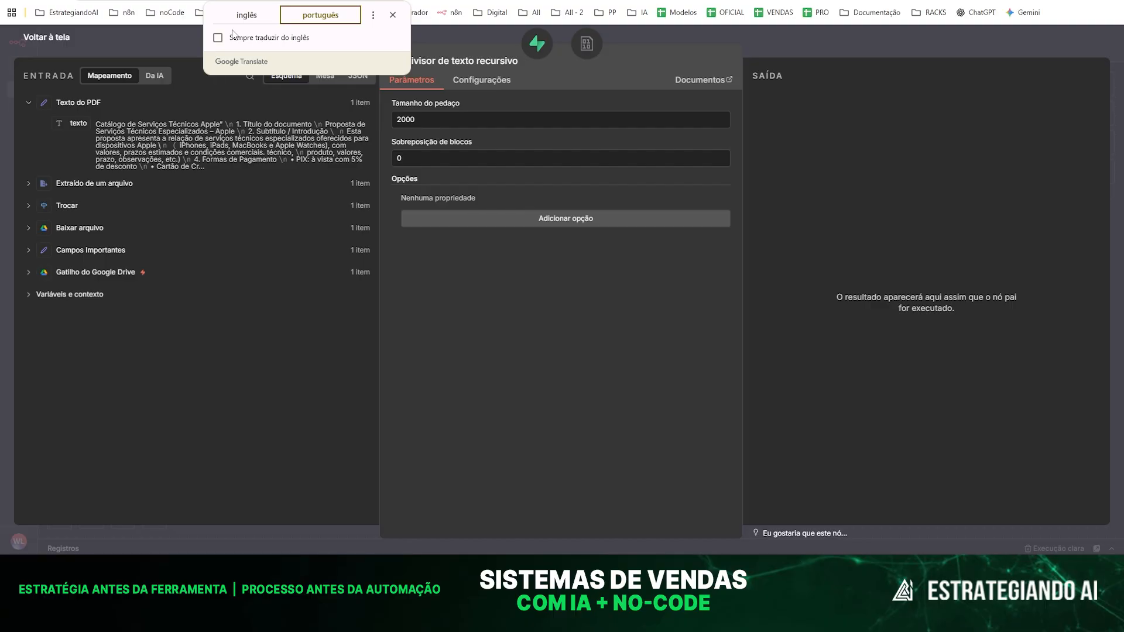
pyautogui.click(247, 14)
pyautogui.click(167, 41)
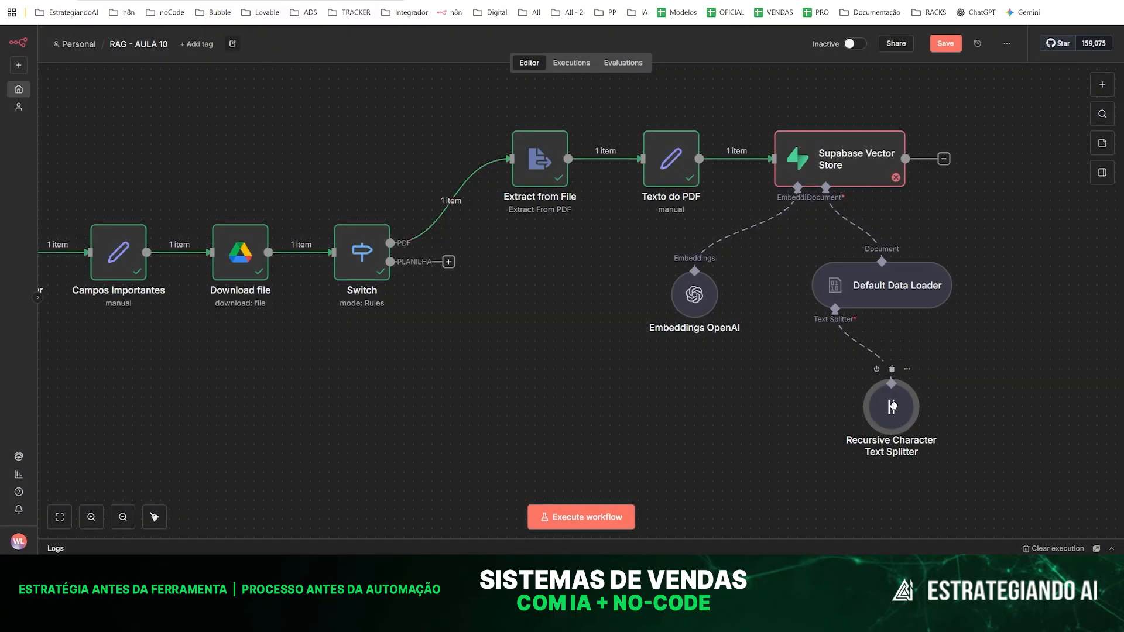
# - Nudge the text splitter node upward, then save the workflow and run it through Supabase Vector Store
pyautogui.moveTo(893, 405); pyautogui.dragTo(893, 396)
pyautogui.click(946, 43)
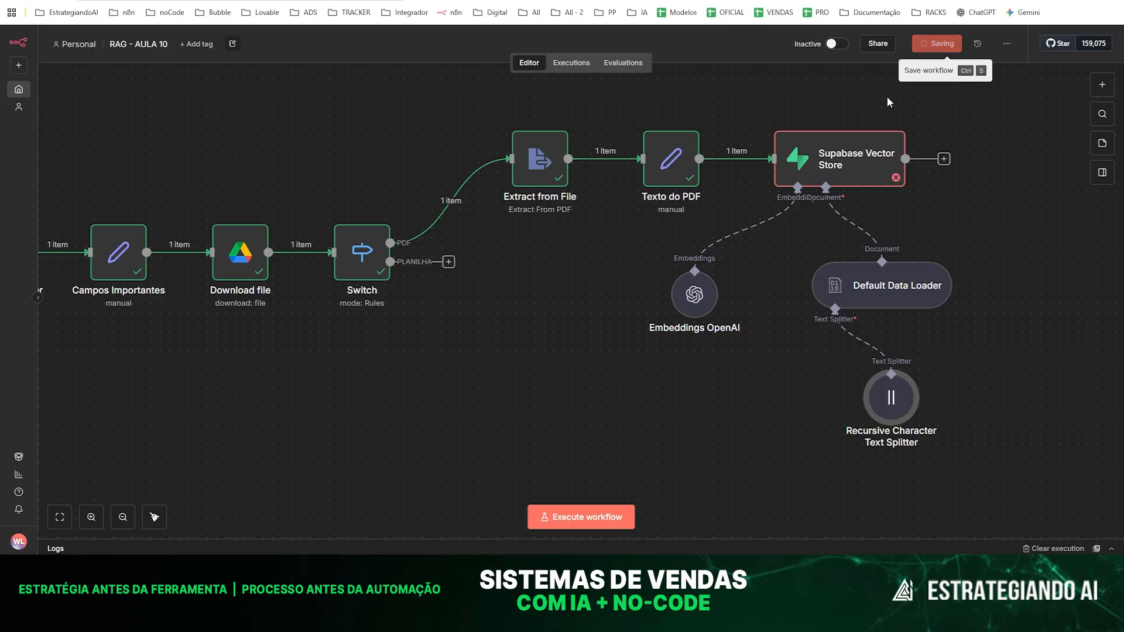
pyautogui.hotkey('ctrl', 'Return')
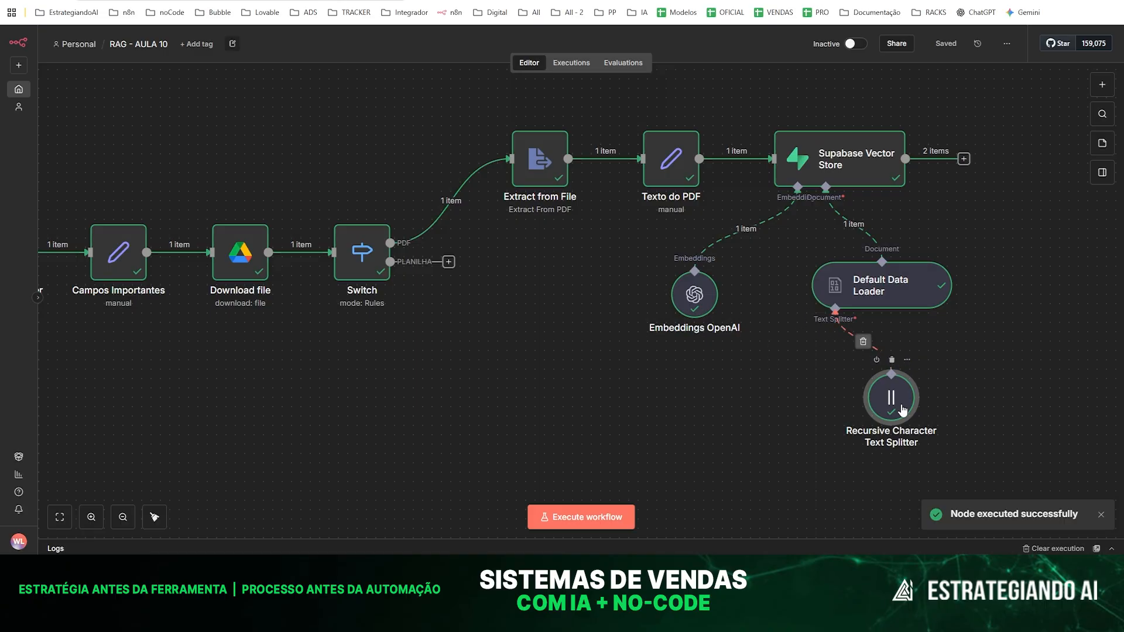
# - Inspect the metadata fields and page content in Supabase Vector Store's output
pyautogui.click(867, 148)
pyautogui.doubleClick(866, 148)
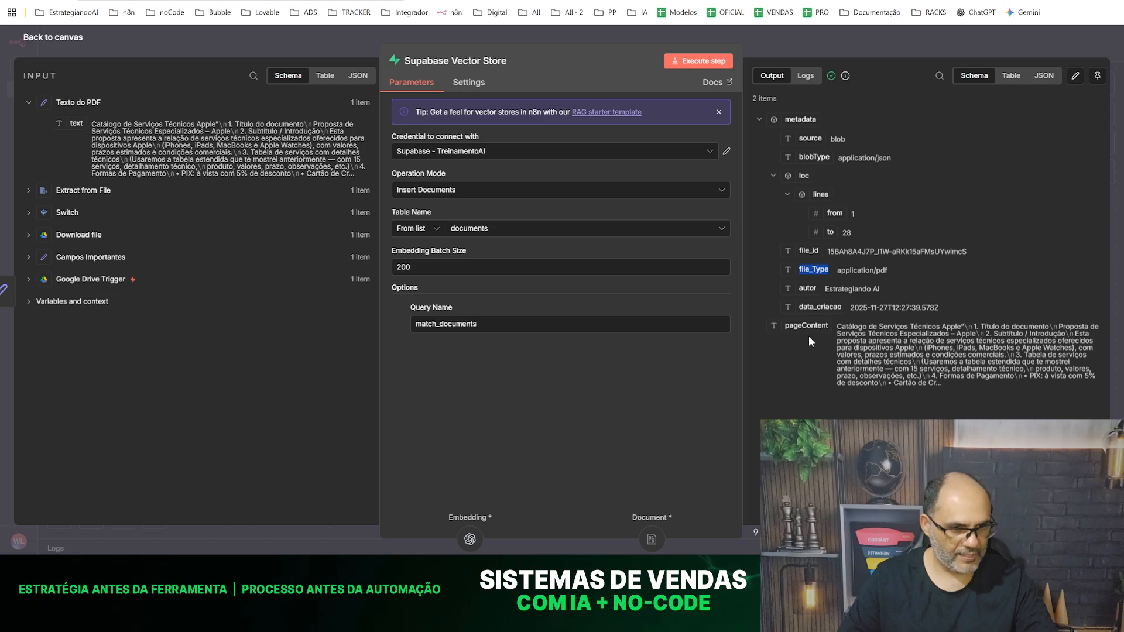
pyautogui.click(315, 39)
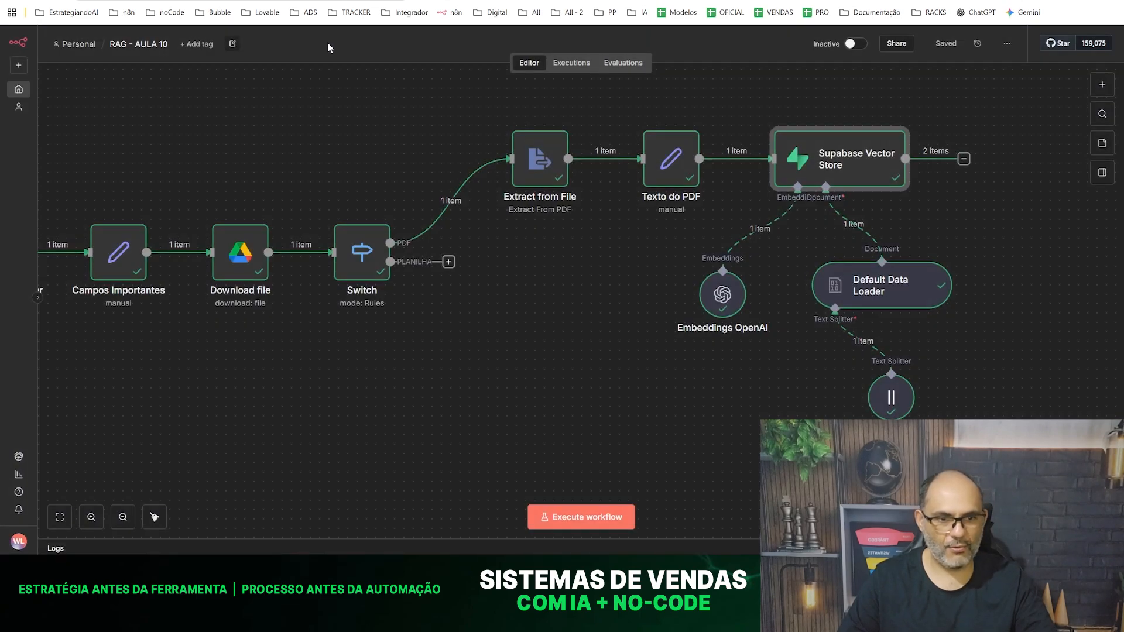
# - Shift Extract from File, Texto do PDF, and Supabase Vector Store with its sub-nodes farther right of Switch
pyautogui.scroll(-3, 595, 326)
pyautogui.moveTo(857, 404); pyautogui.dragTo(613, 223)
pyautogui.moveTo(567, 253)
pyautogui.mouseDown()
pyautogui.moveTo(596, 245)
pyautogui.moveTo(562, 249)
pyautogui.mouseUp()
pyautogui.moveTo(858, 430); pyautogui.dragTo(585, 198)
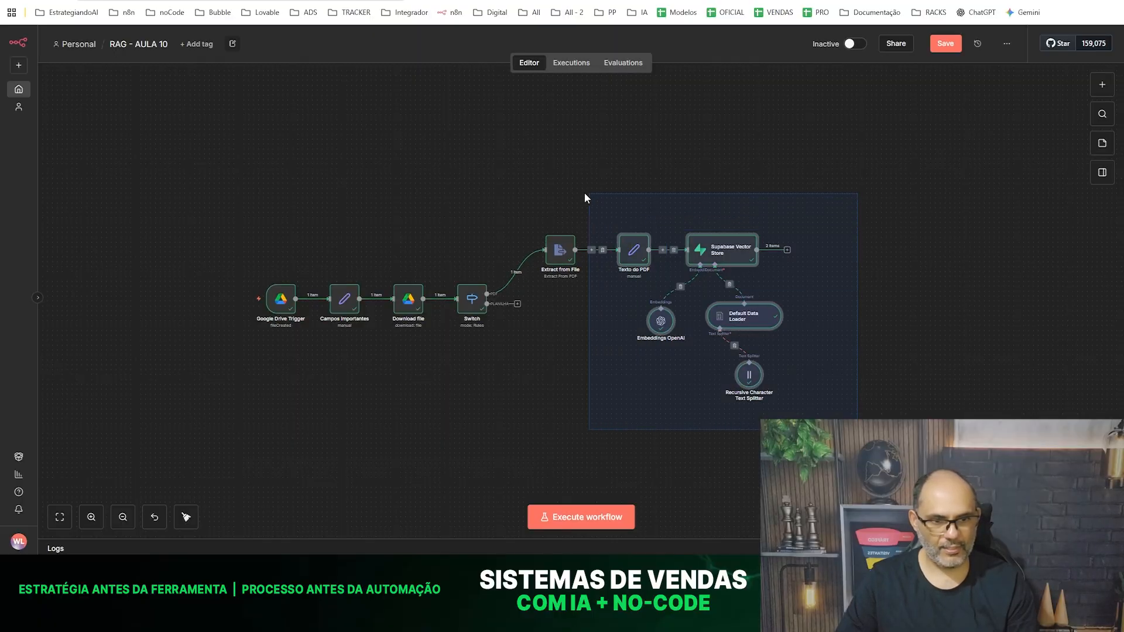
pyautogui.moveTo(691, 255); pyautogui.dragTo(726, 256)
pyautogui.moveTo(564, 250); pyautogui.dragTo(593, 251)
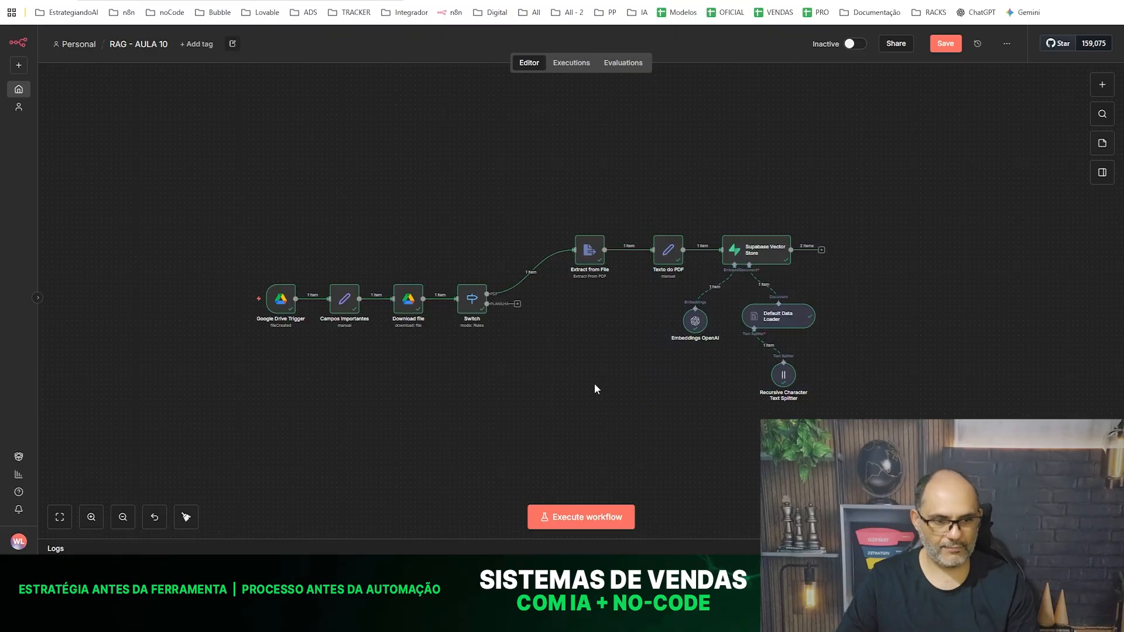
# - Execute the whole workflow and save the rearranged layout
pyautogui.click(558, 518)
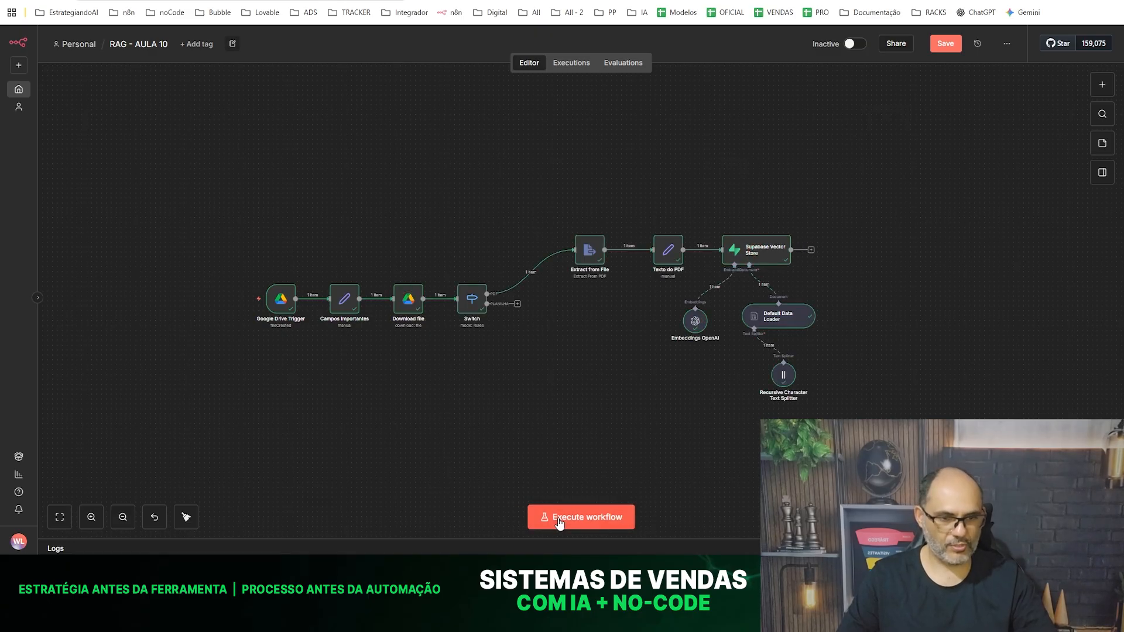
pyautogui.hotkey('ctrl', 'a')
pyautogui.hotkey('ctrl', 's')
pyautogui.click(304, 182)
# - Switch to the Supabase Table Editor and examine the content of the rows stored in the documents table
pyautogui.click(346, 0)
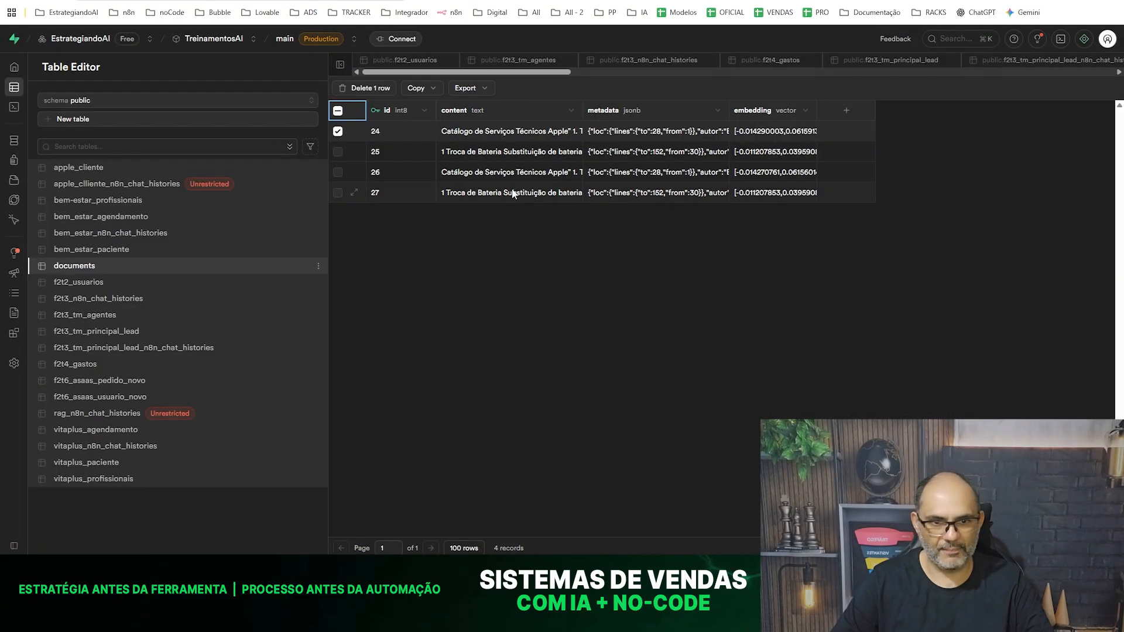
pyautogui.click(500, 132)
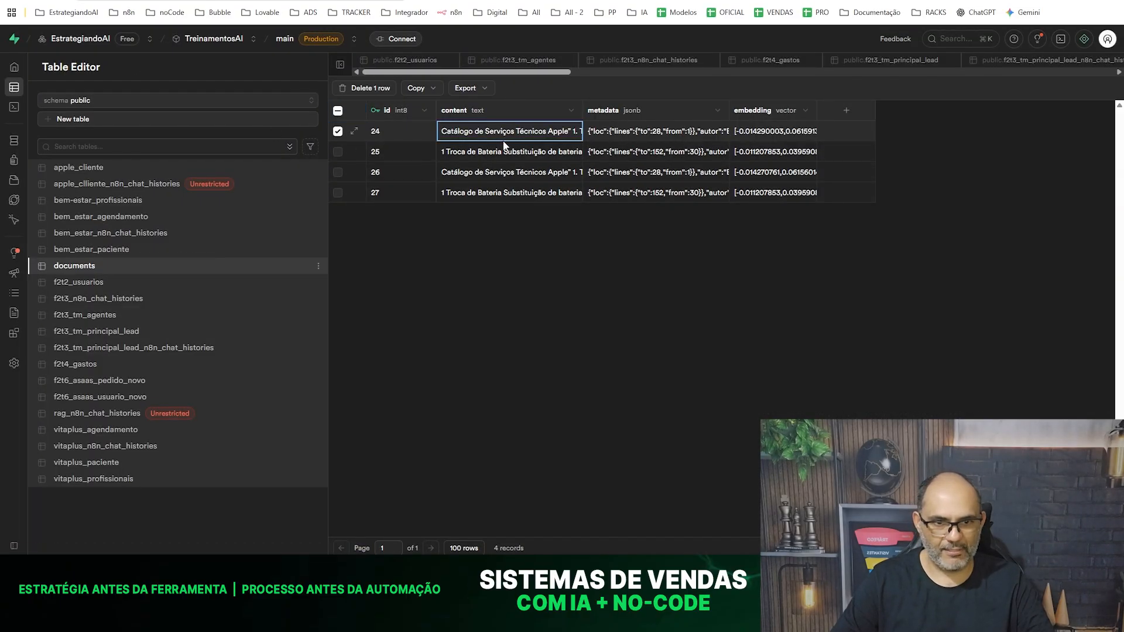
pyautogui.click(493, 180)
pyautogui.click(497, 198)
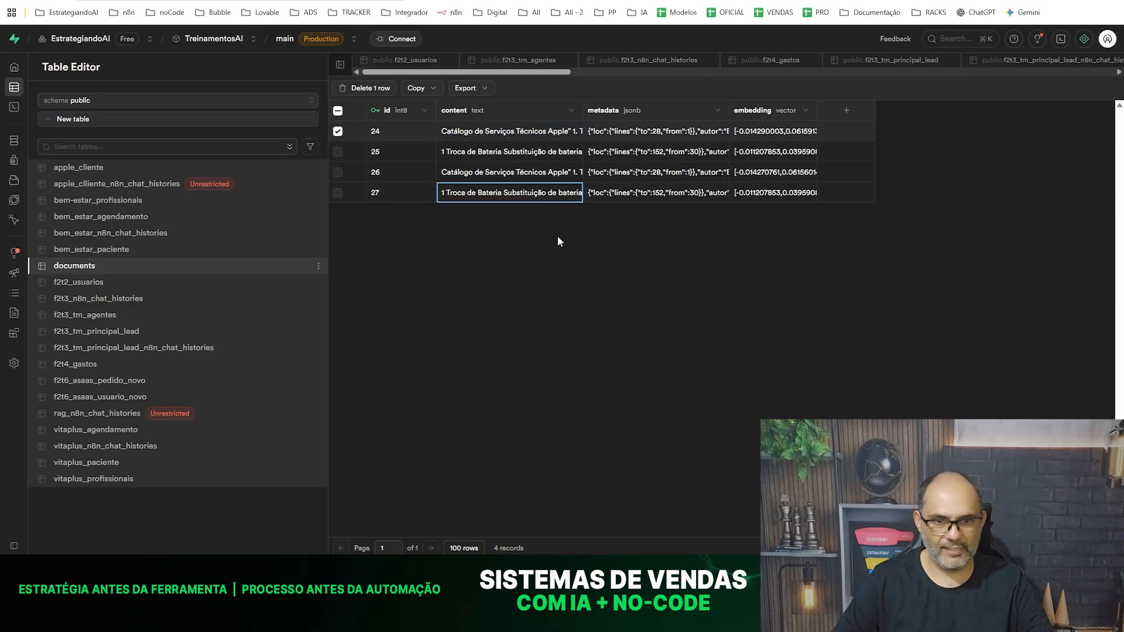
# - Return to the n8n workflow "RAG - AULA 10" and execute it again from the Google Drive trigger
pyautogui.click(241, 1)
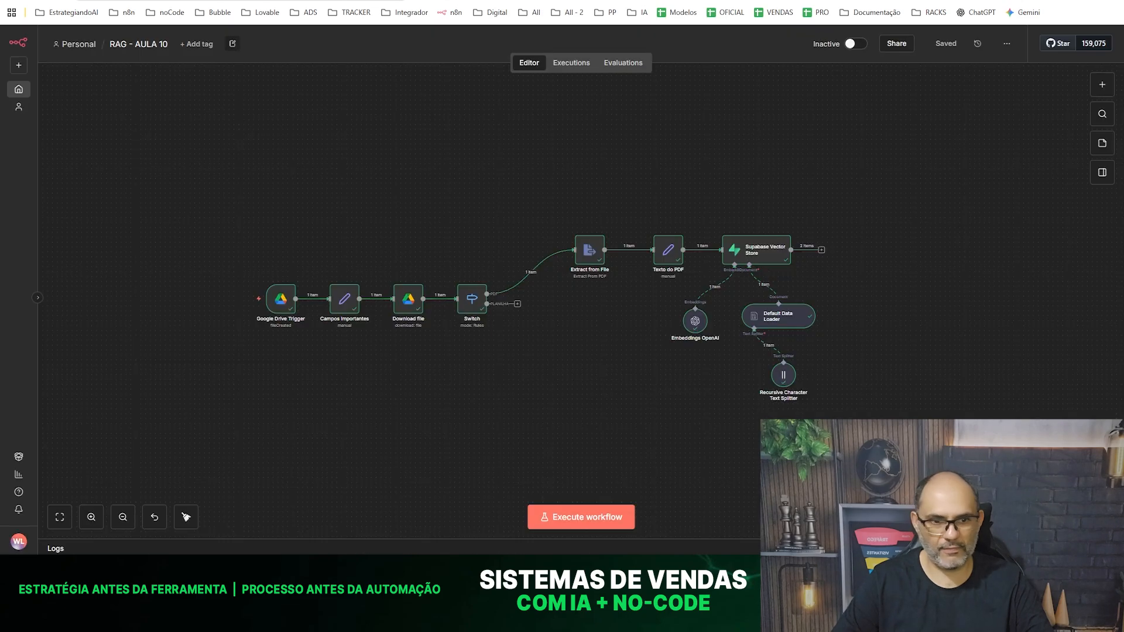
pyautogui.click(579, 519)
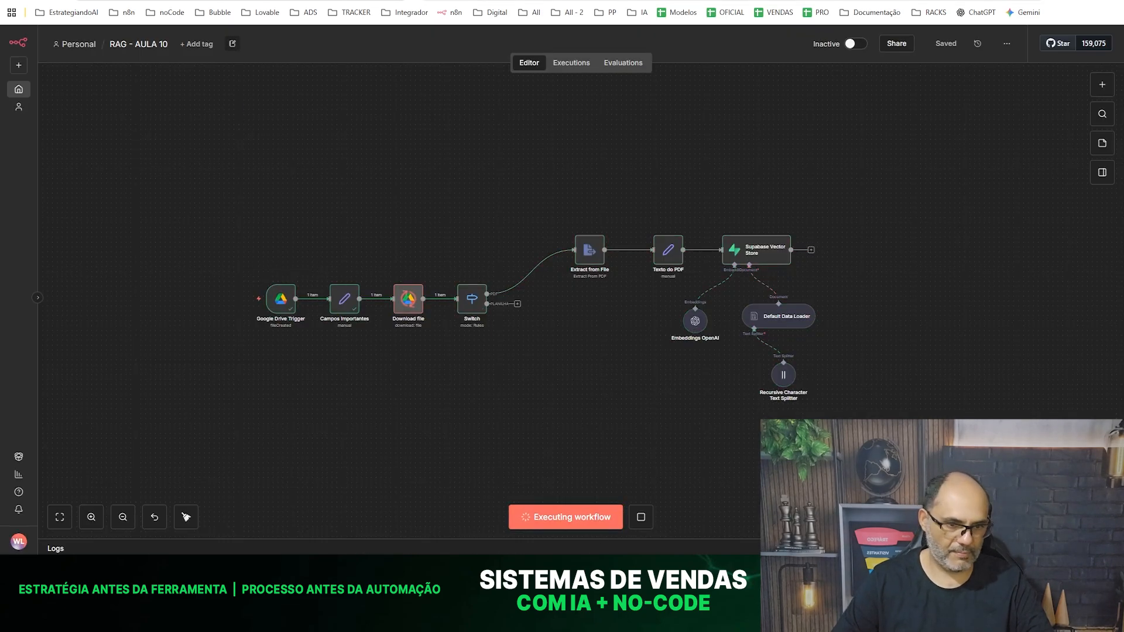
pyautogui.click(477, 1)
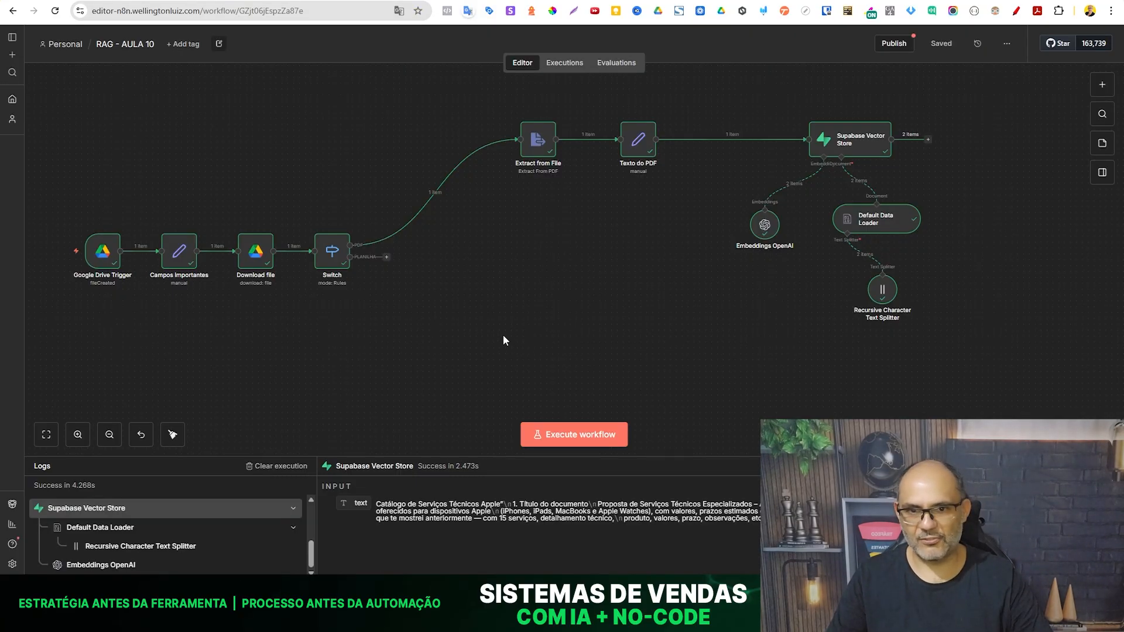
pyautogui.scroll(-1, 503, 335)
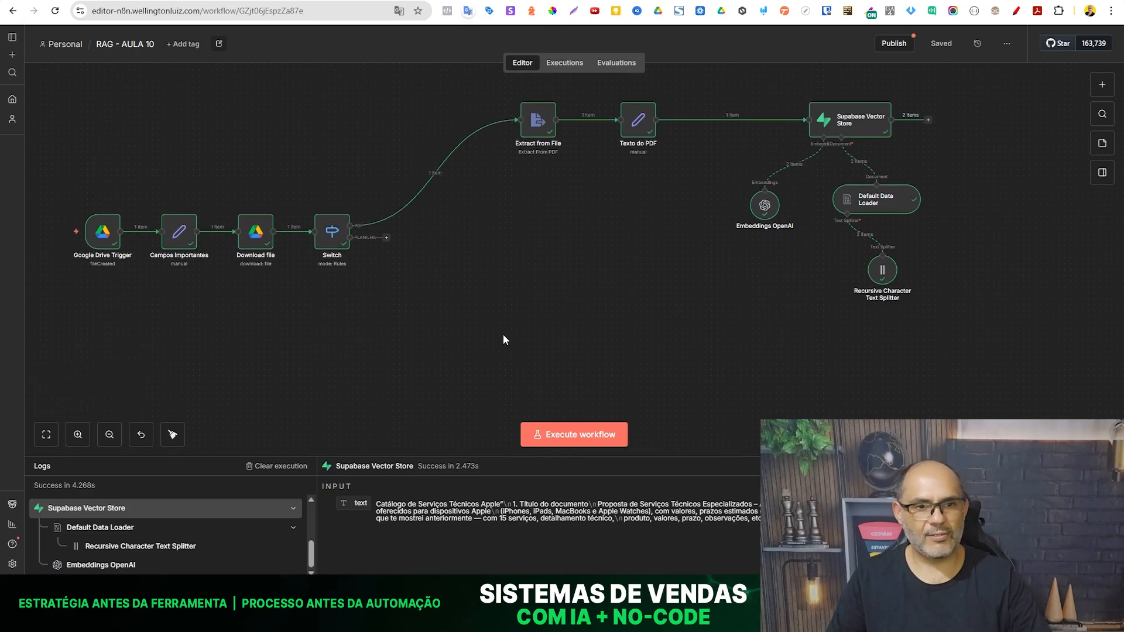
pyautogui.click(570, 436)
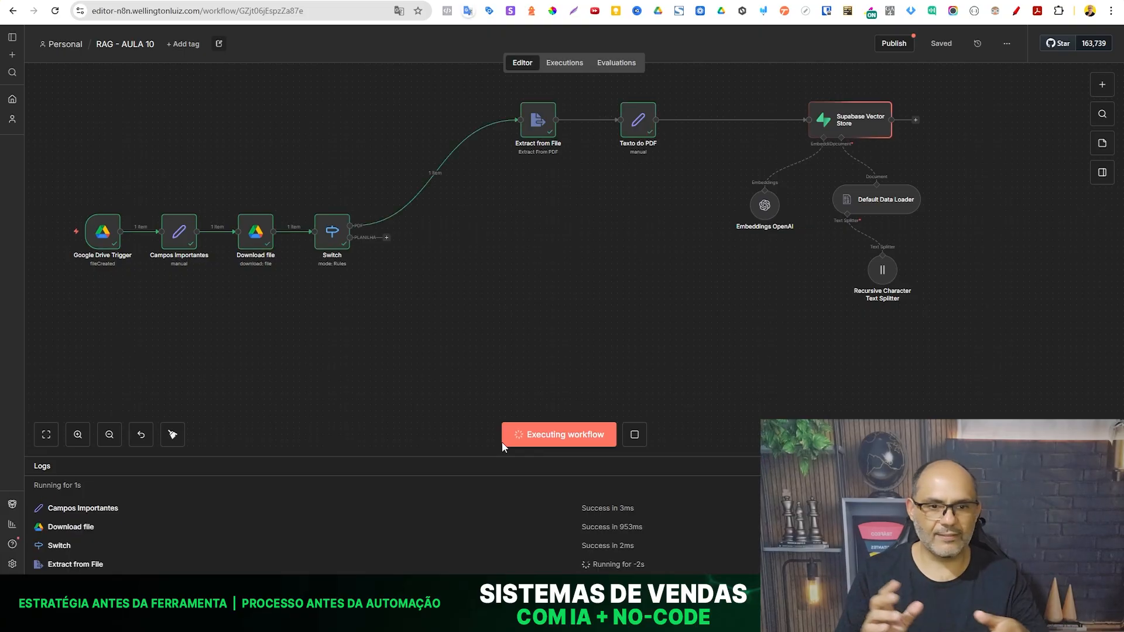
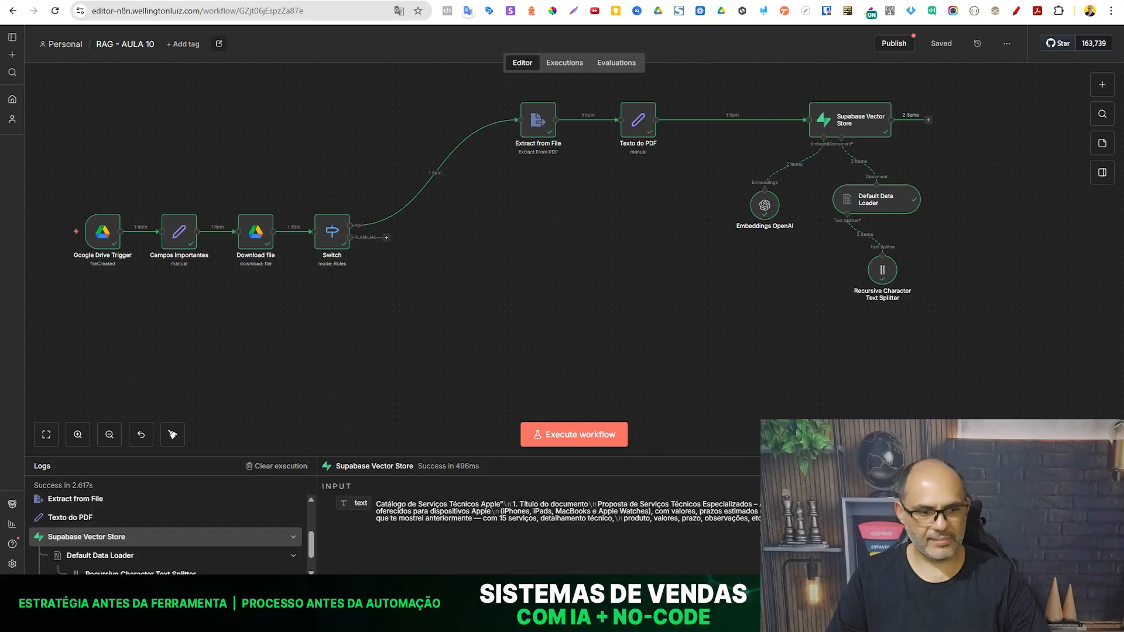
# - Check the PDF in the Google Drive folder n8n - AppleSmart, then execute the RAG - AULA 10 workflow again in n8n
pyautogui.hotkey('alt', 'Tab')
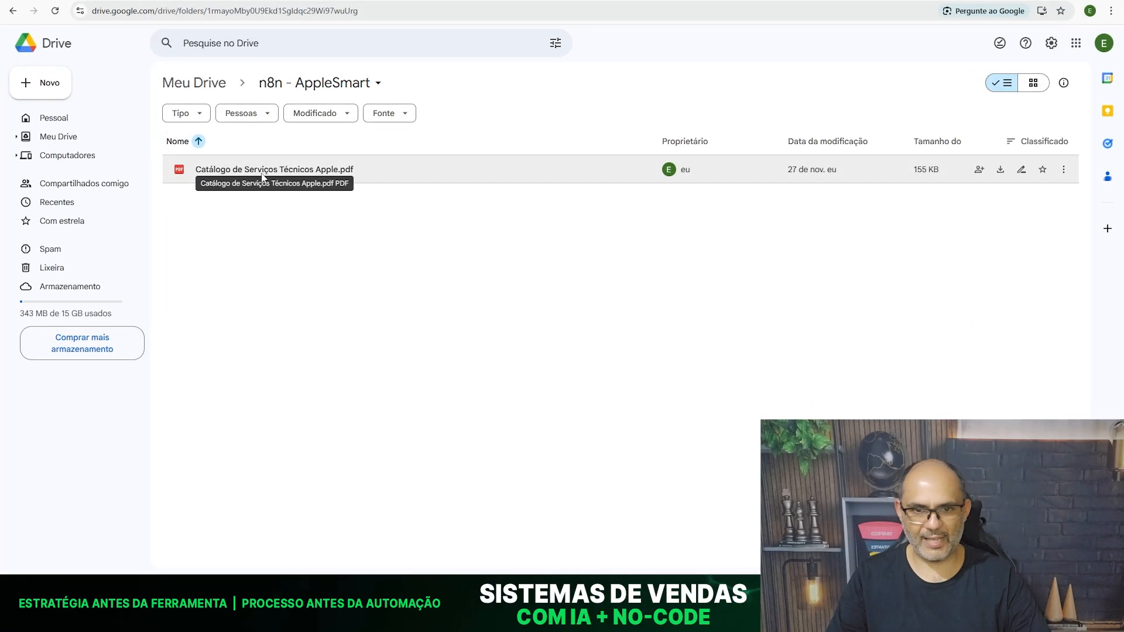
pyautogui.hotkey('alt', 'Tab')
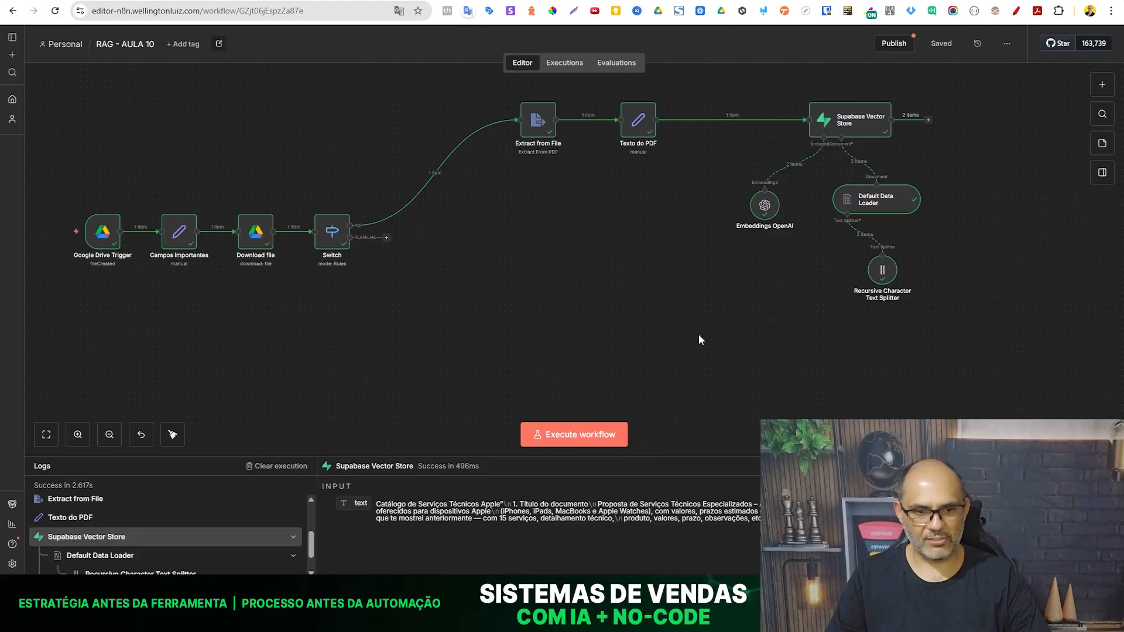
pyautogui.click(567, 435)
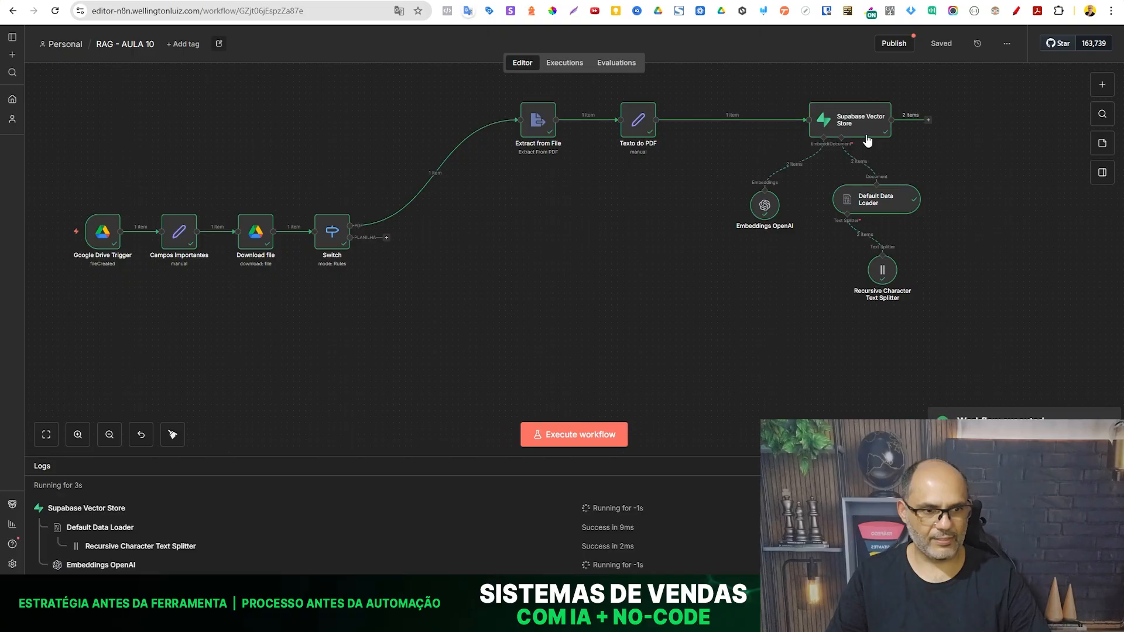
# - In the Supabase documents table, delete the duplicate rows with ids 36, 37 and 48 to 51
pyautogui.hotkey('ctrl', 'Tab')
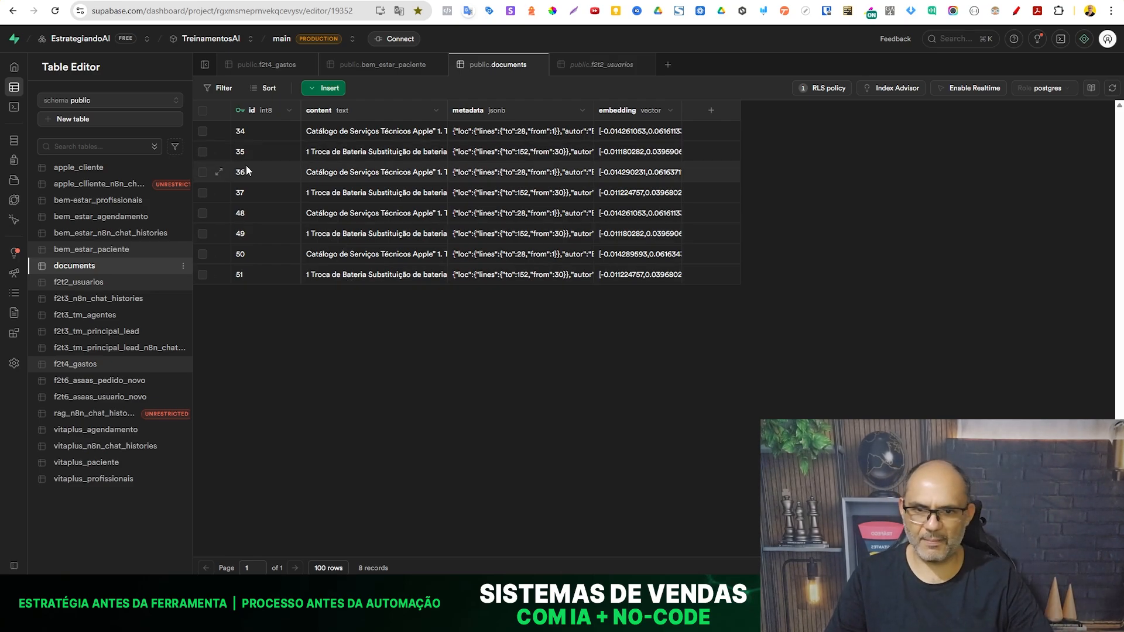
pyautogui.click(202, 173)
pyautogui.keyDown('shift'); pyautogui.click(202, 275); pyautogui.keyUp('shift')
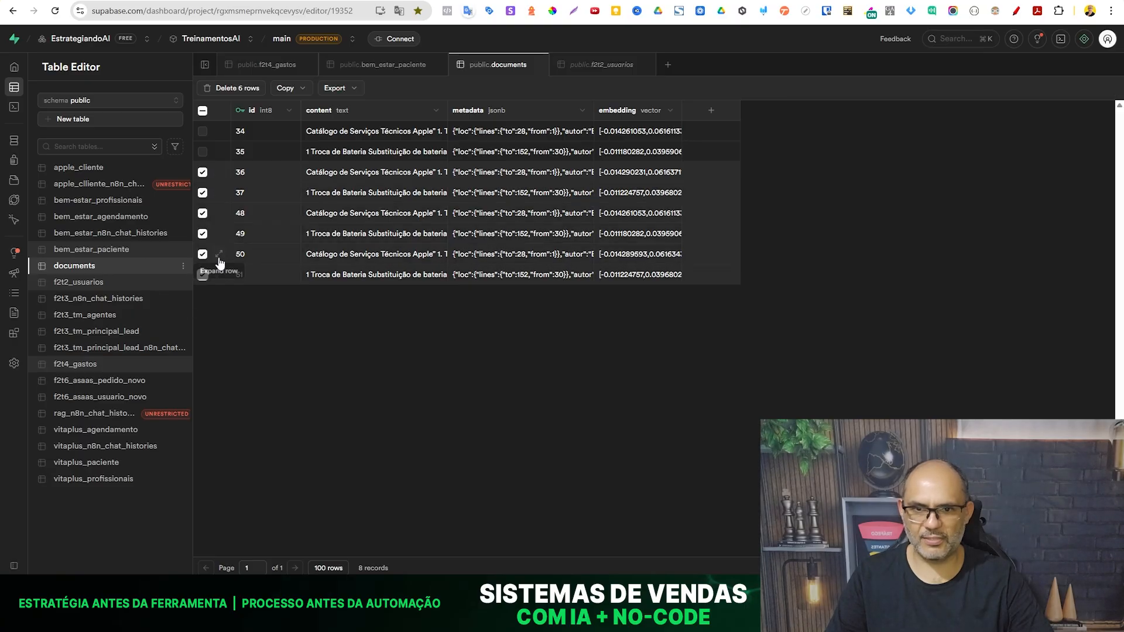
pyautogui.click(244, 90)
pyautogui.click(607, 337)
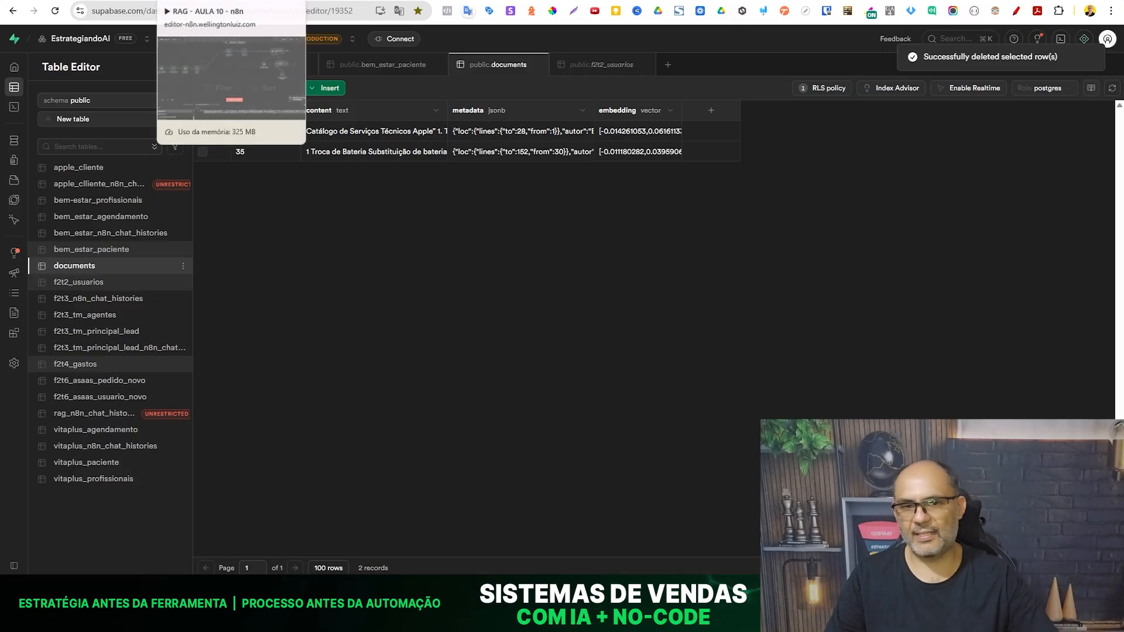
# - Switch to Google Drive and move Catálogo de Serviços Técnicos Apple.pdf to the folder n8n - AppleSmart - teste
pyautogui.click(196, 1)
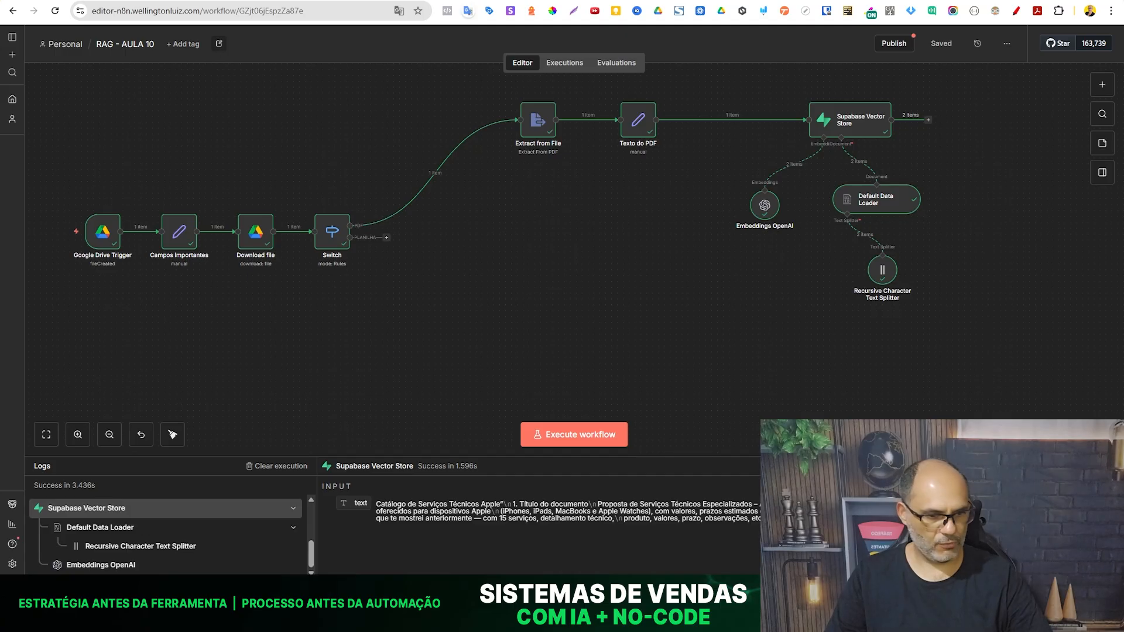
pyautogui.click(798, 595)
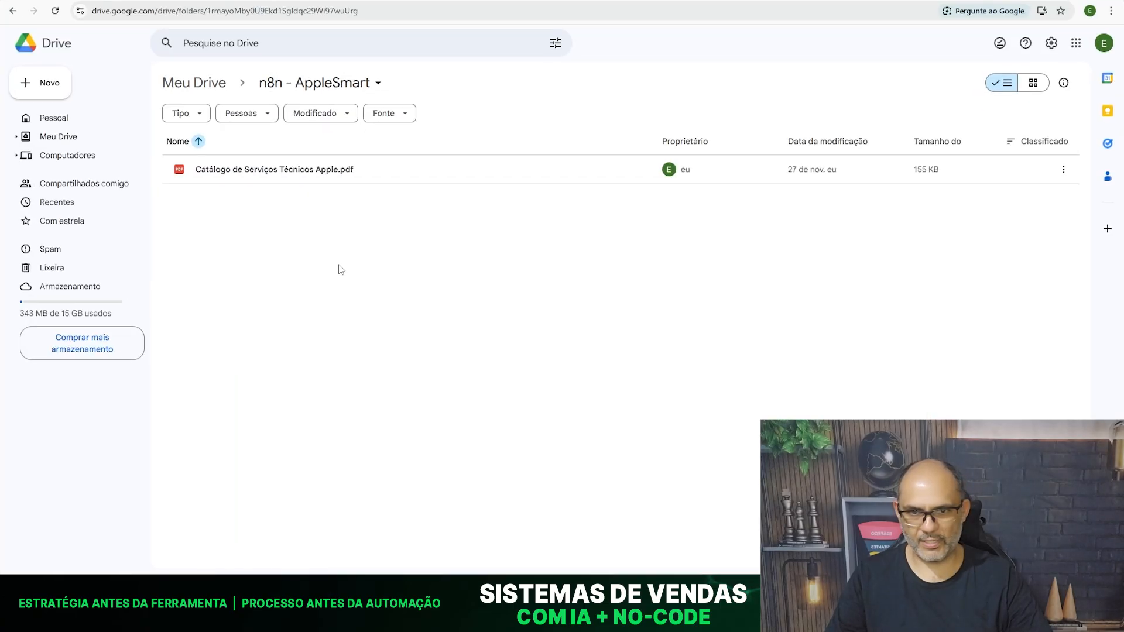
pyautogui.rightClick(391, 166)
pyautogui.moveTo(558, 292)
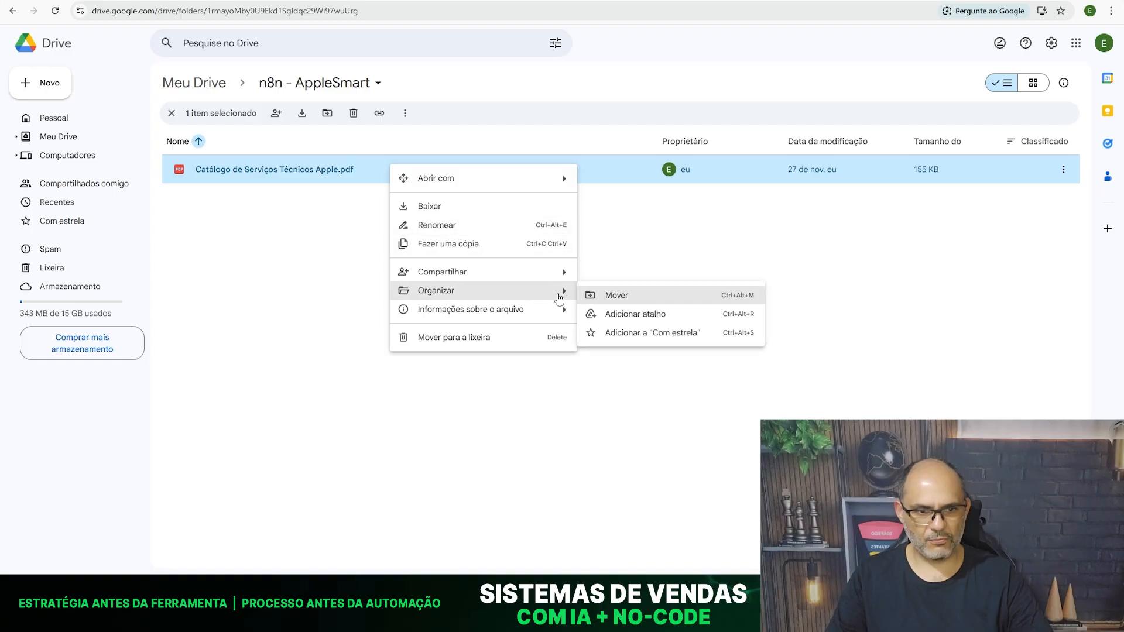
pyautogui.click(615, 299)
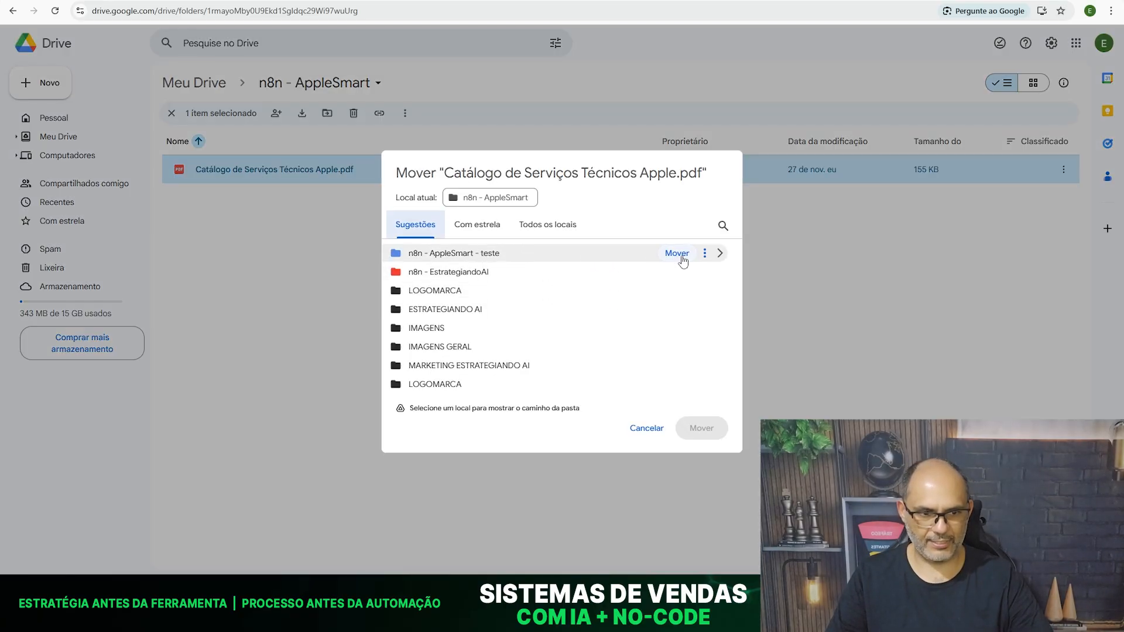
pyautogui.click(681, 255)
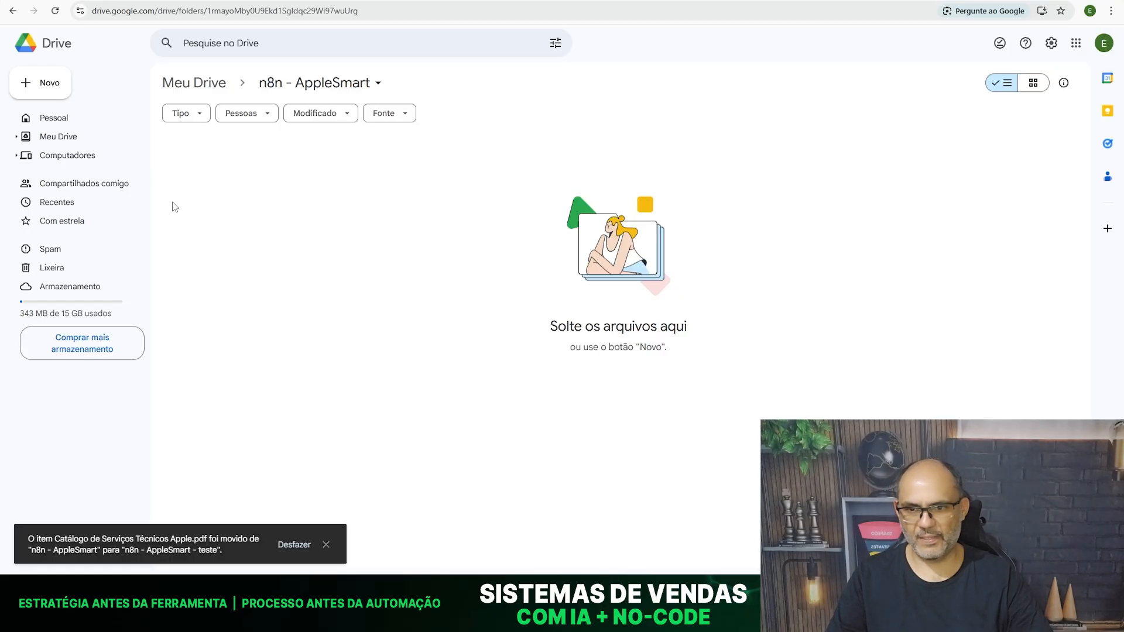
# - Open the folder n8n - AppleSmart - teste from Meu Drive in a separate browser tab
pyautogui.click(133, 12)
pyautogui.hotkey('ctrl', 'c')
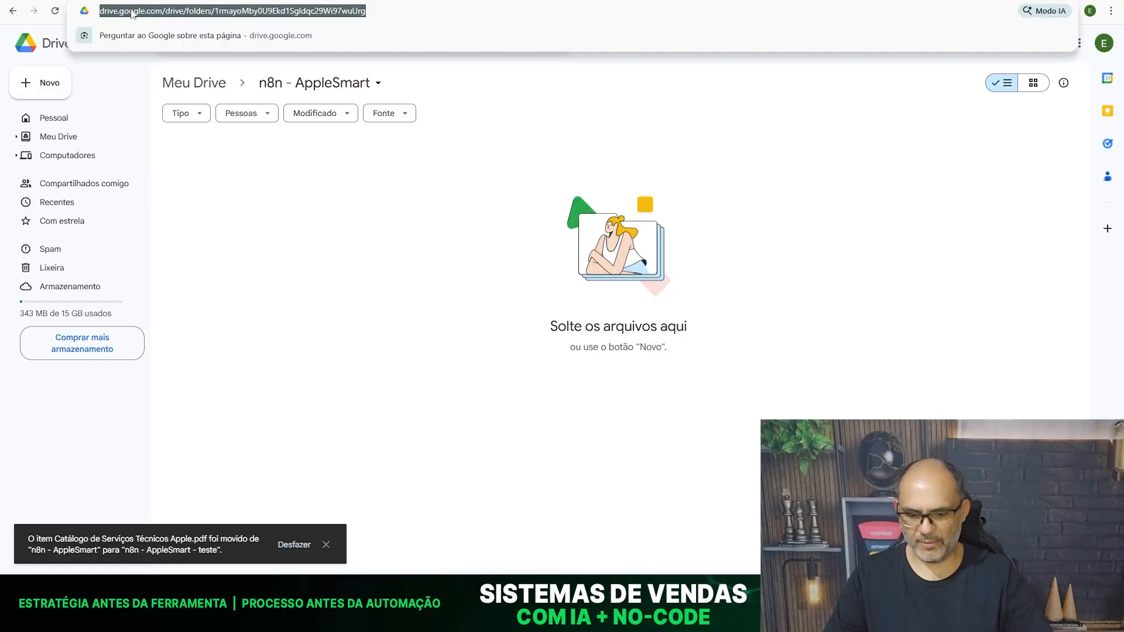
pyautogui.hotkey('ctrl', 't')
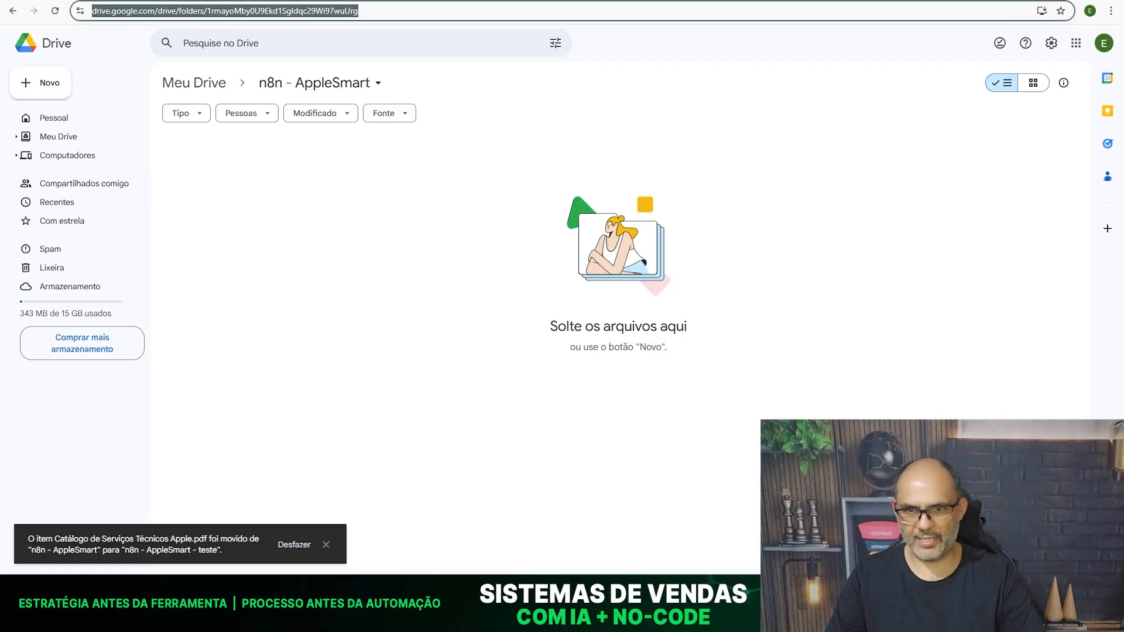
pyautogui.hotkey('ctrl', 'v')
pyautogui.press('Return')
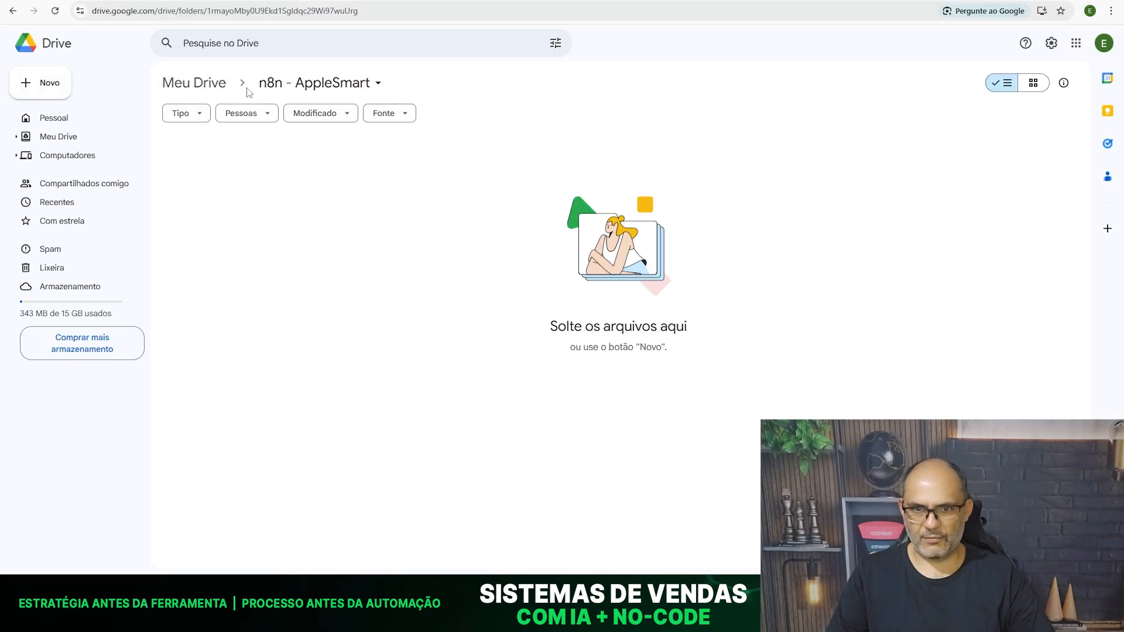
pyautogui.click(199, 87)
pyautogui.doubleClick(346, 225)
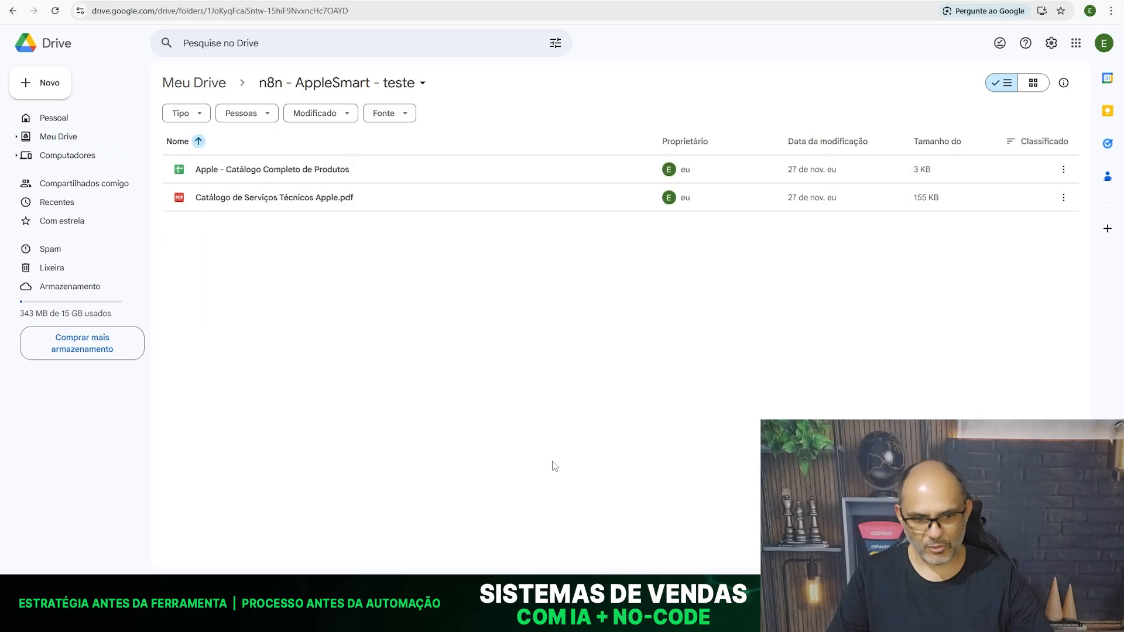
# - Execute the n8n workflow with the trigger's Drive folder empty, and return to Google Drive
pyautogui.hotkey('alt', 'Tab')
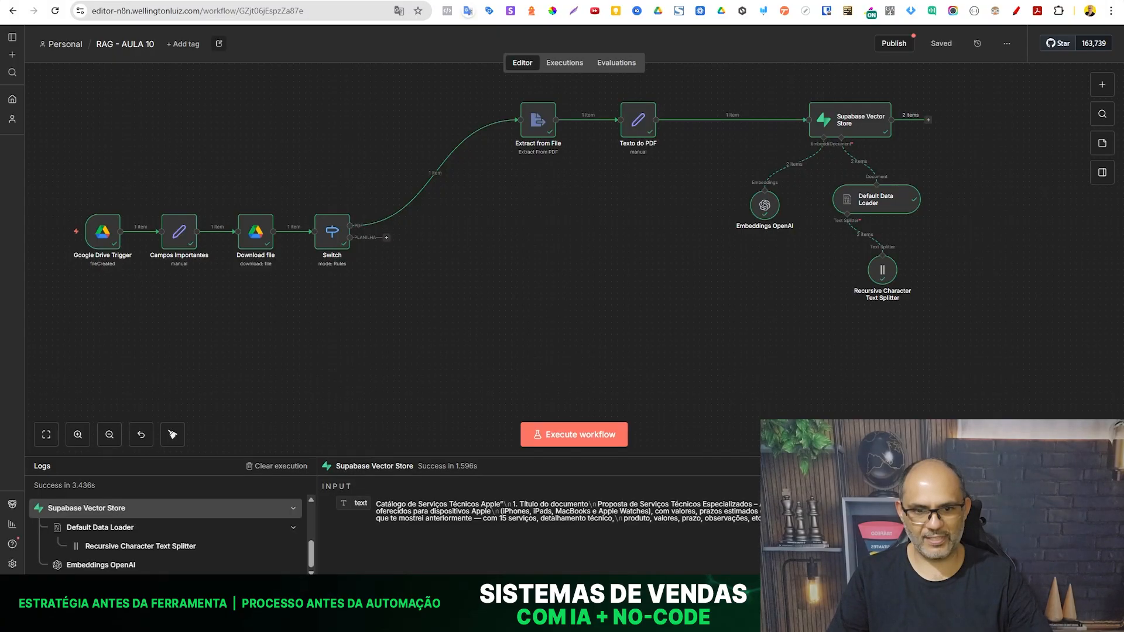
pyautogui.click(576, 432)
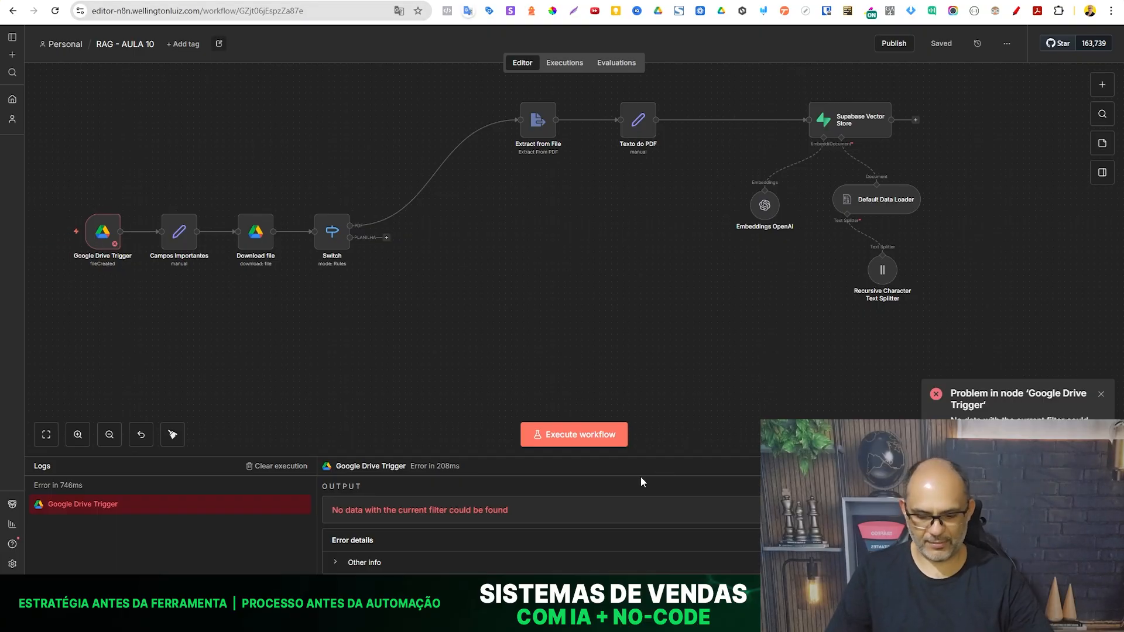
pyautogui.hotkey('alt', 'Tab')
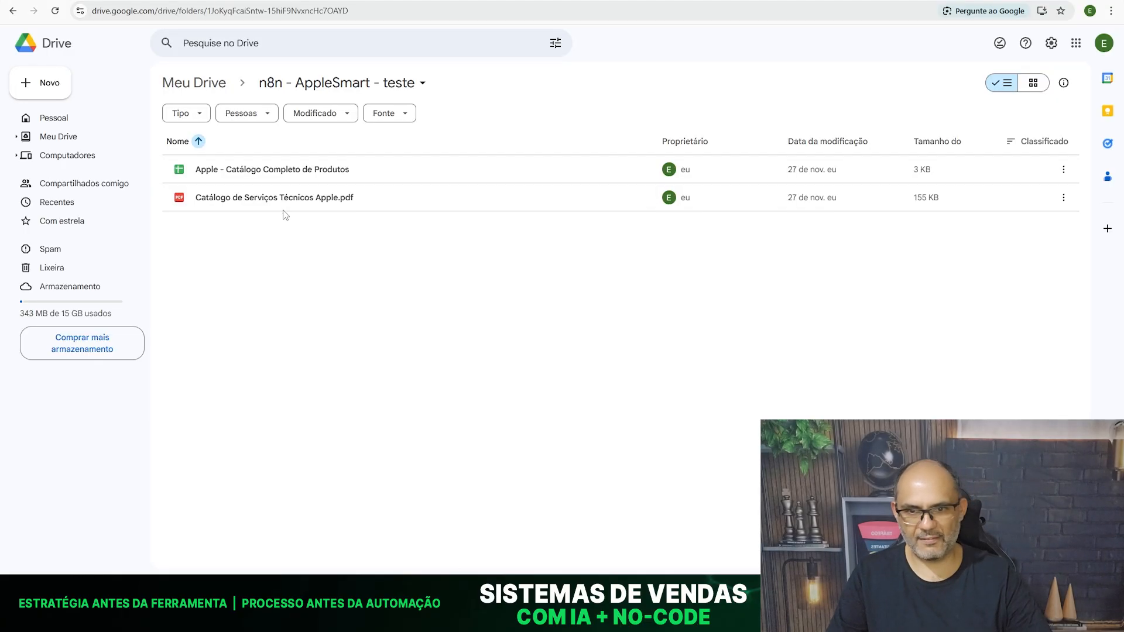
# - Move the spreadsheet Apple - Catálogo Completo de Produtos to the folder n8n - AppleSmart and check that folder's content
pyautogui.click(400, 173)
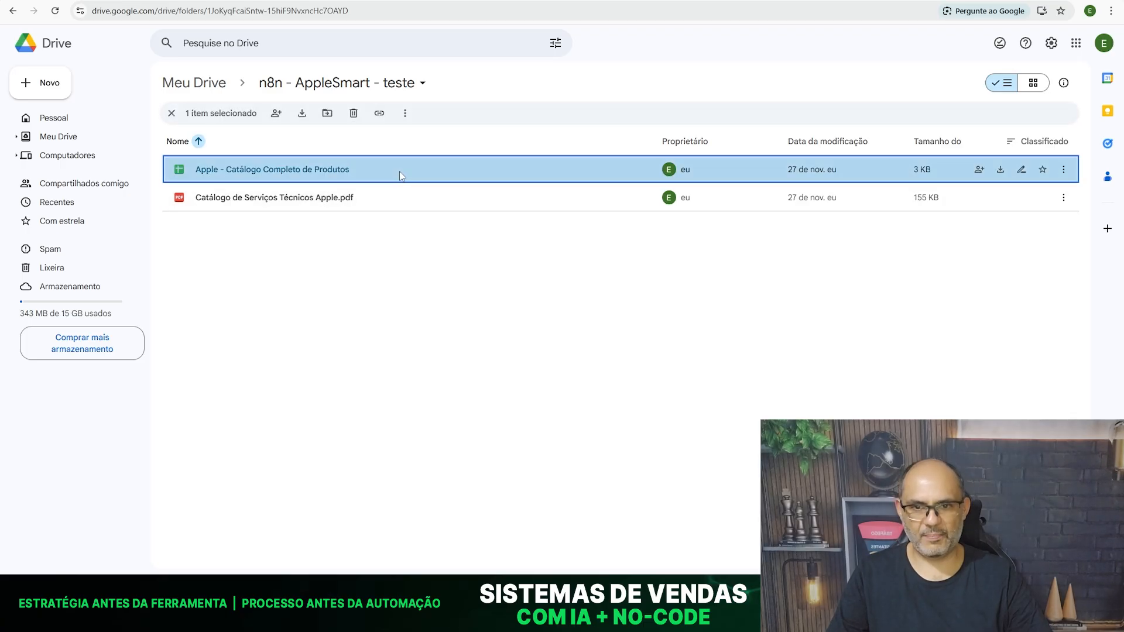
pyautogui.rightClick(399, 171)
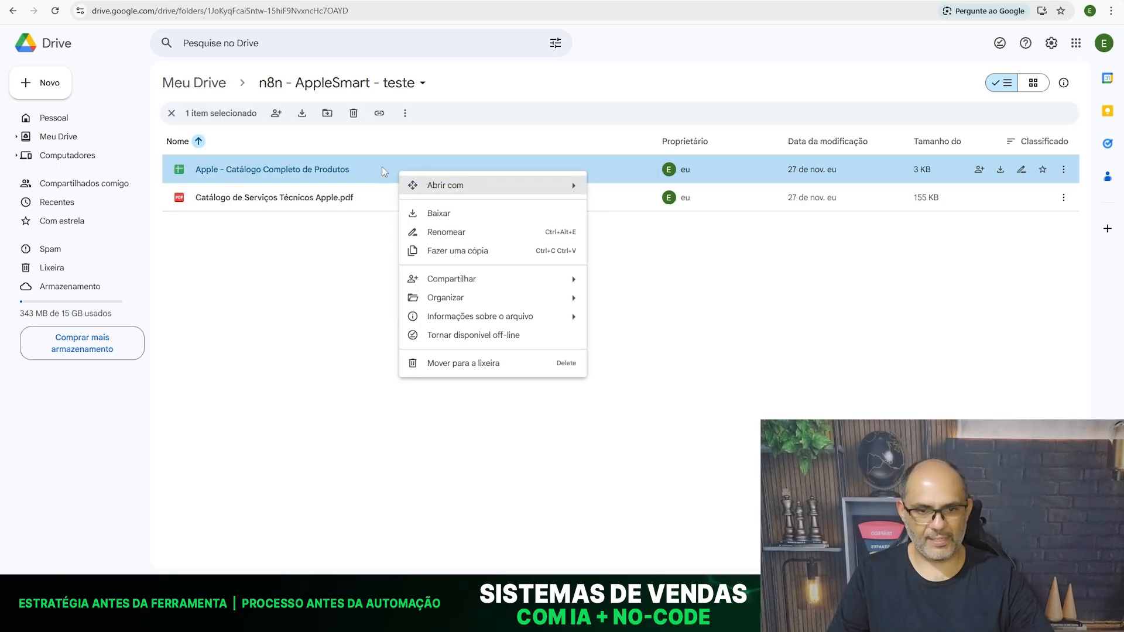
pyautogui.click(407, 169)
pyautogui.click(447, 392)
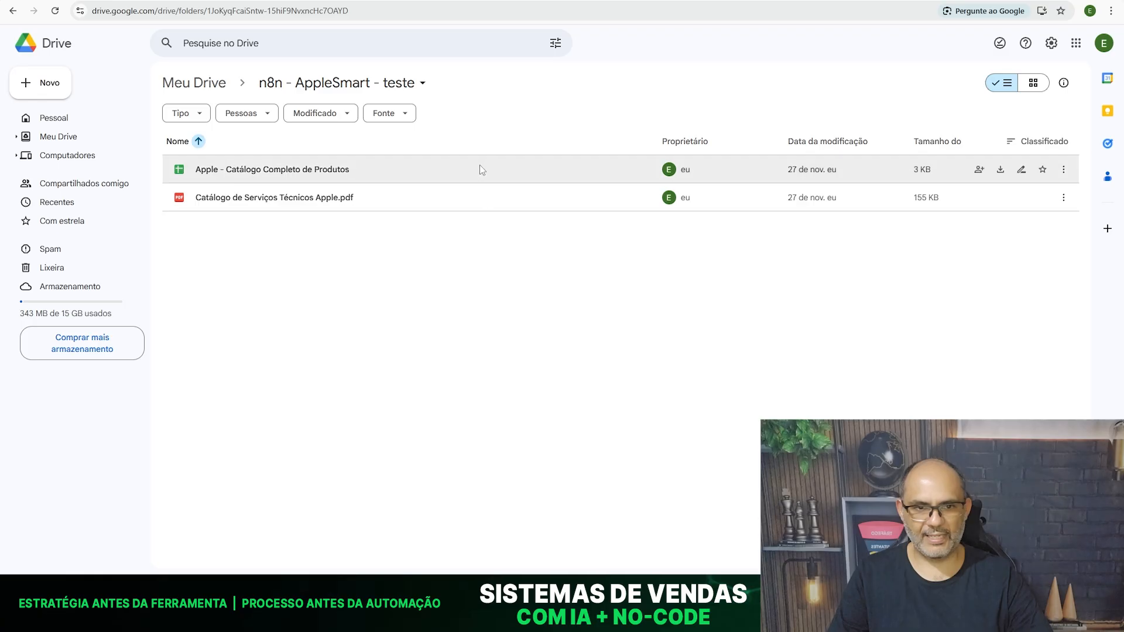
pyautogui.rightClick(480, 170)
pyautogui.moveTo(632, 297)
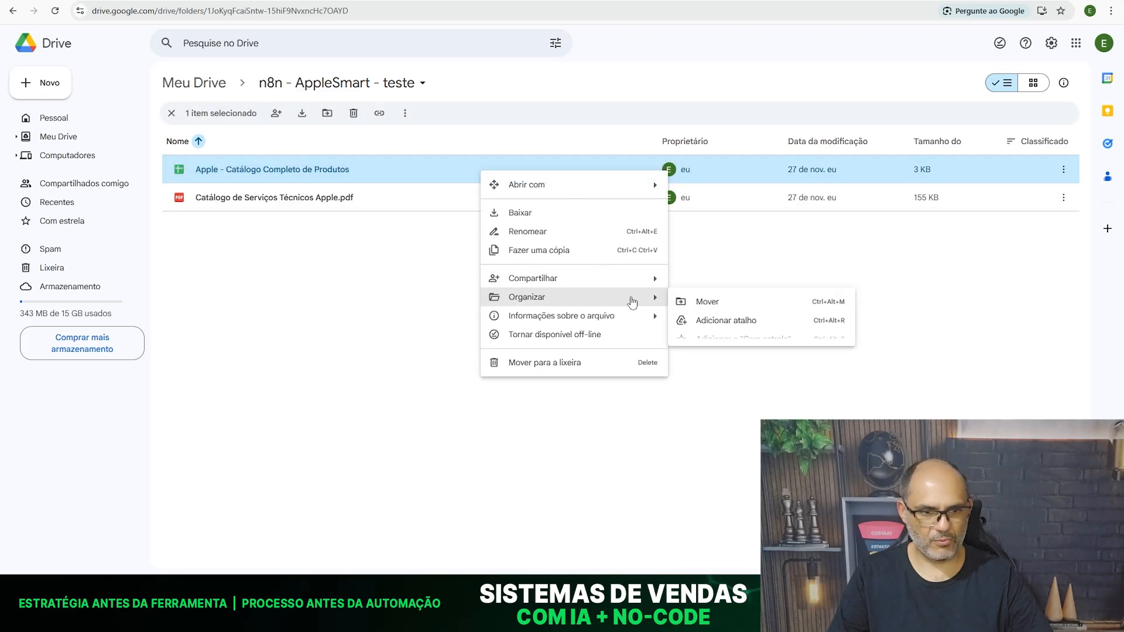
pyautogui.click(720, 303)
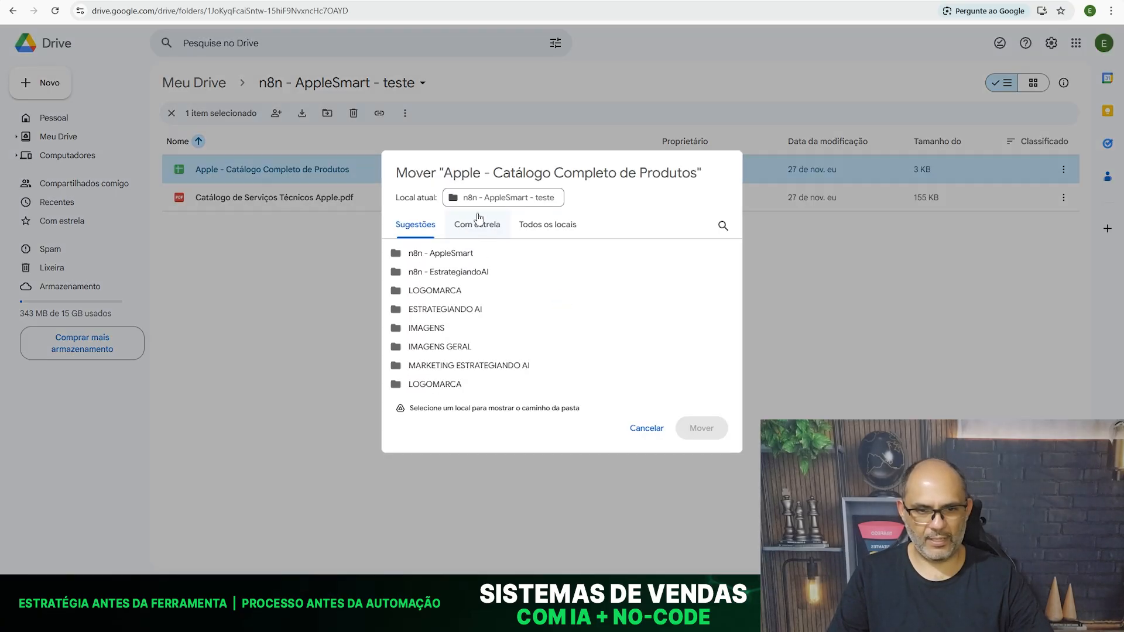
pyautogui.moveTo(464, 253)
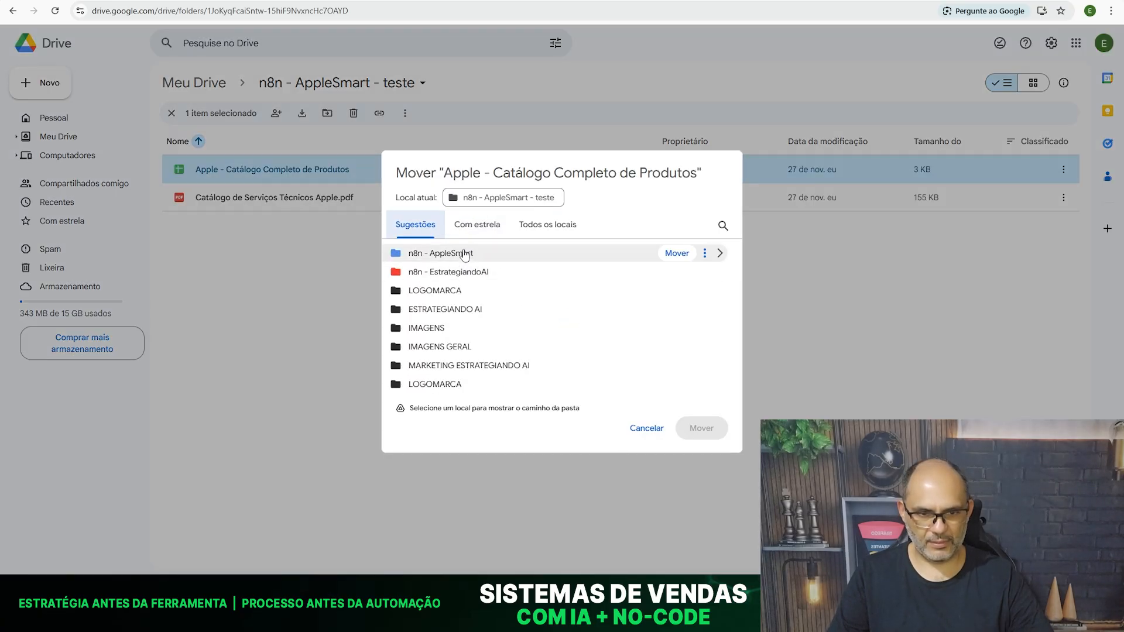
pyautogui.click(496, 254)
pyautogui.click(697, 428)
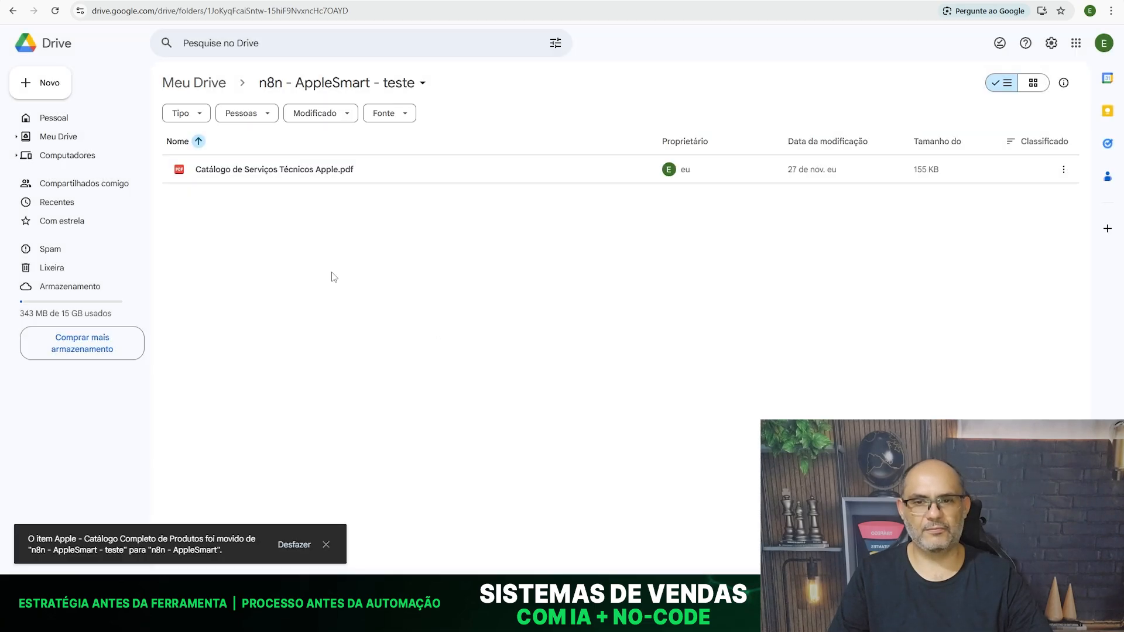
pyautogui.click(130, 0)
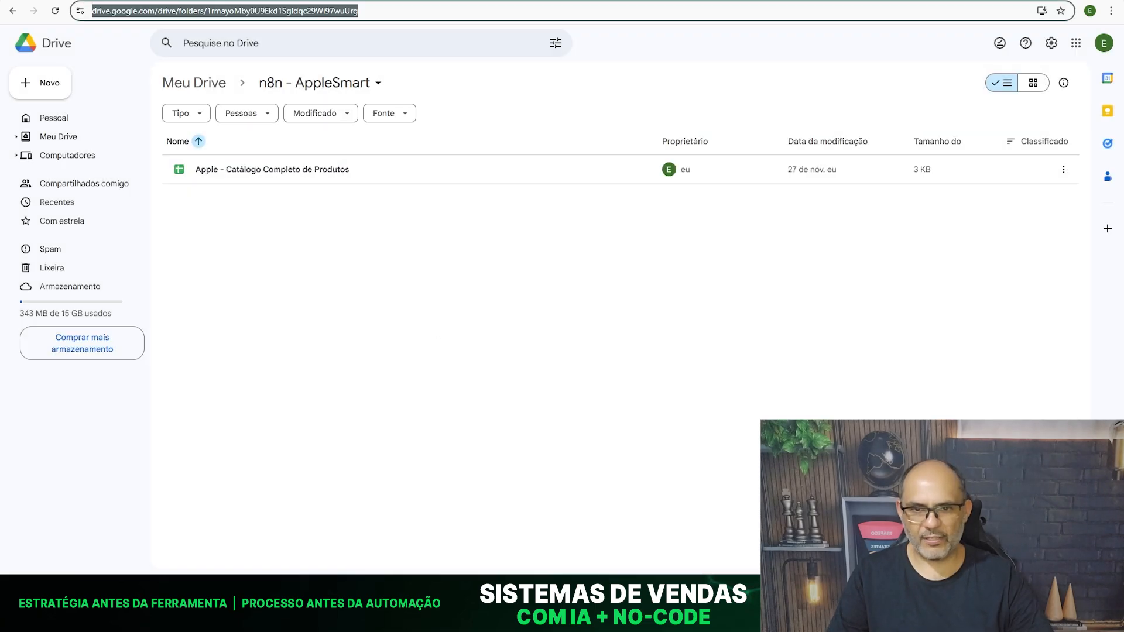
pyautogui.click(346, 270)
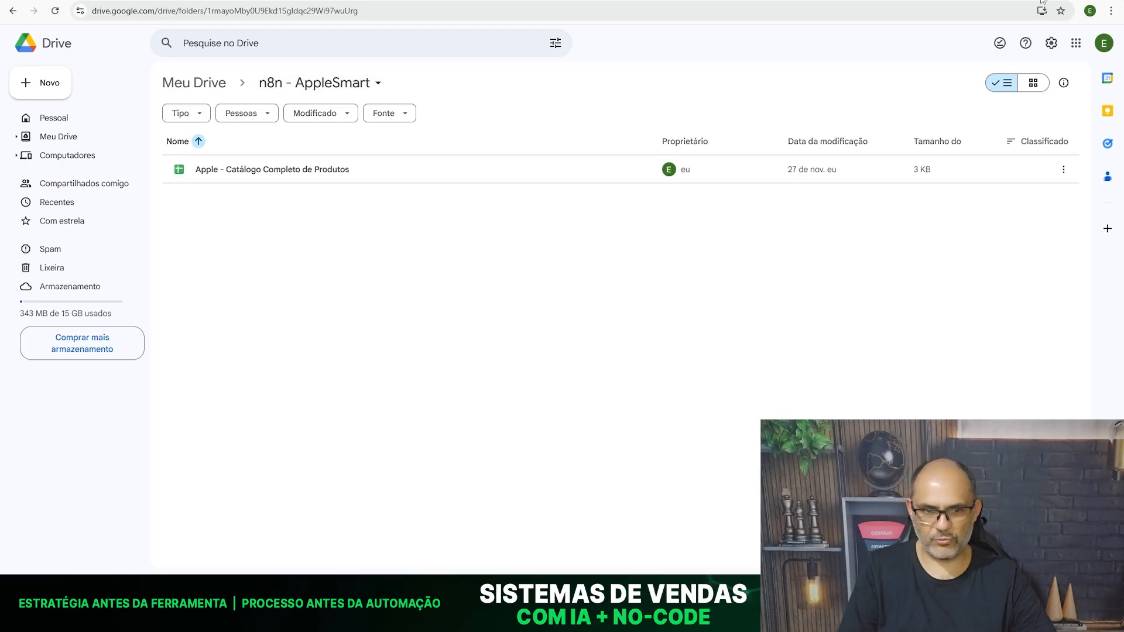
# - Switch to the n8n workflow and execute it with the spreadsheet as the trigger file
pyautogui.hotkey('alt', 'Tab')
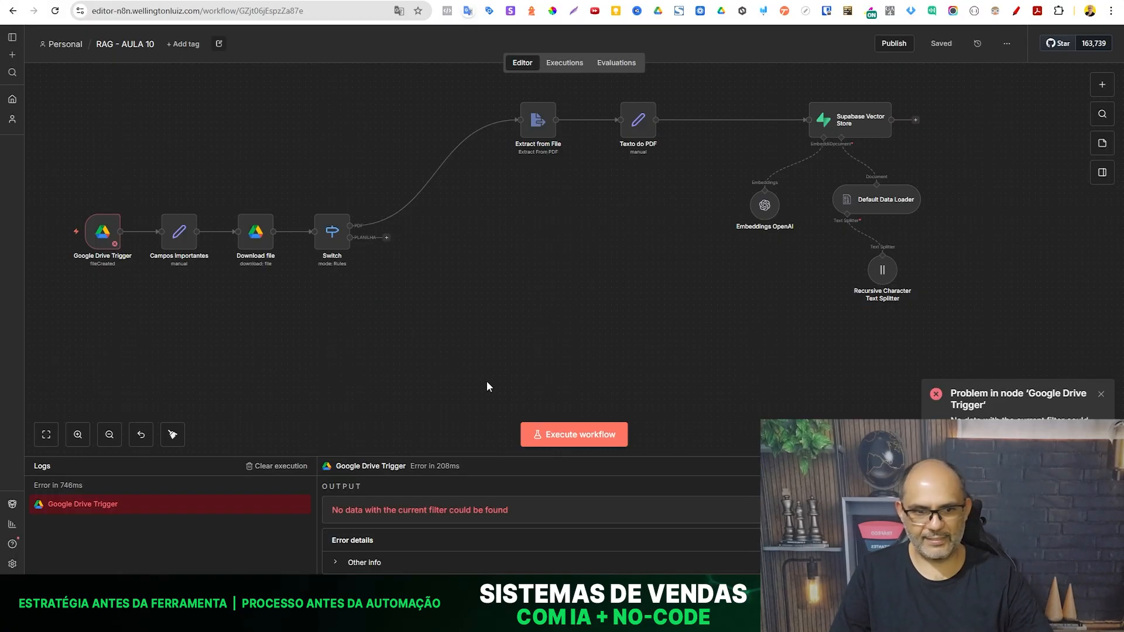
pyautogui.click(597, 439)
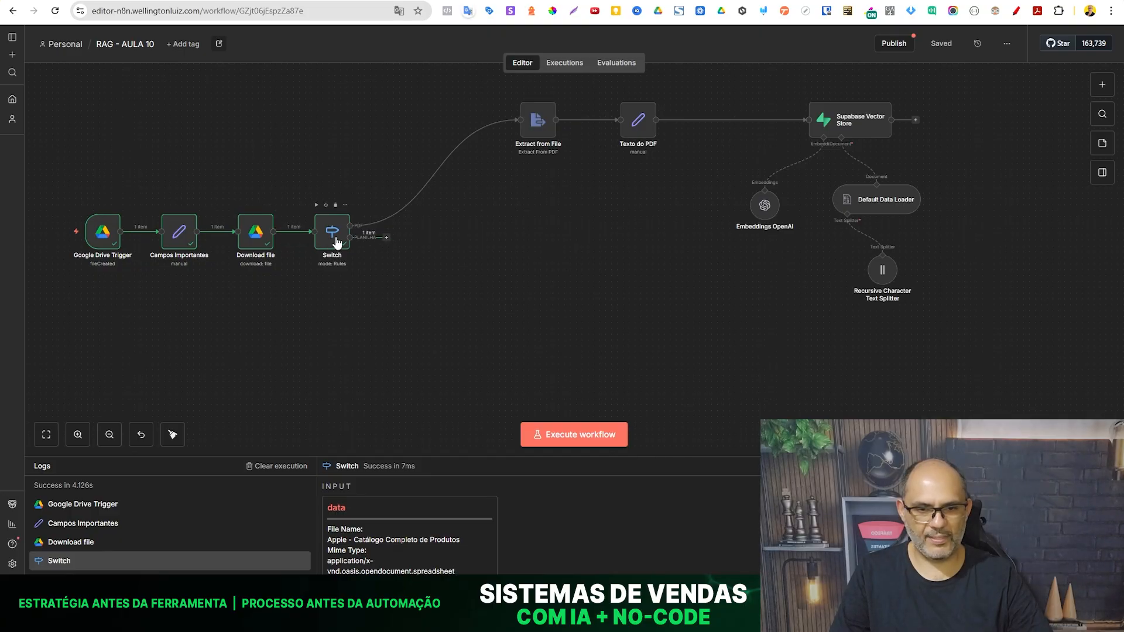
# - Add an Extract from File node with the Extract From CSV operation to Switch's spreadsheet output and test-run it
pyautogui.click(386, 237)
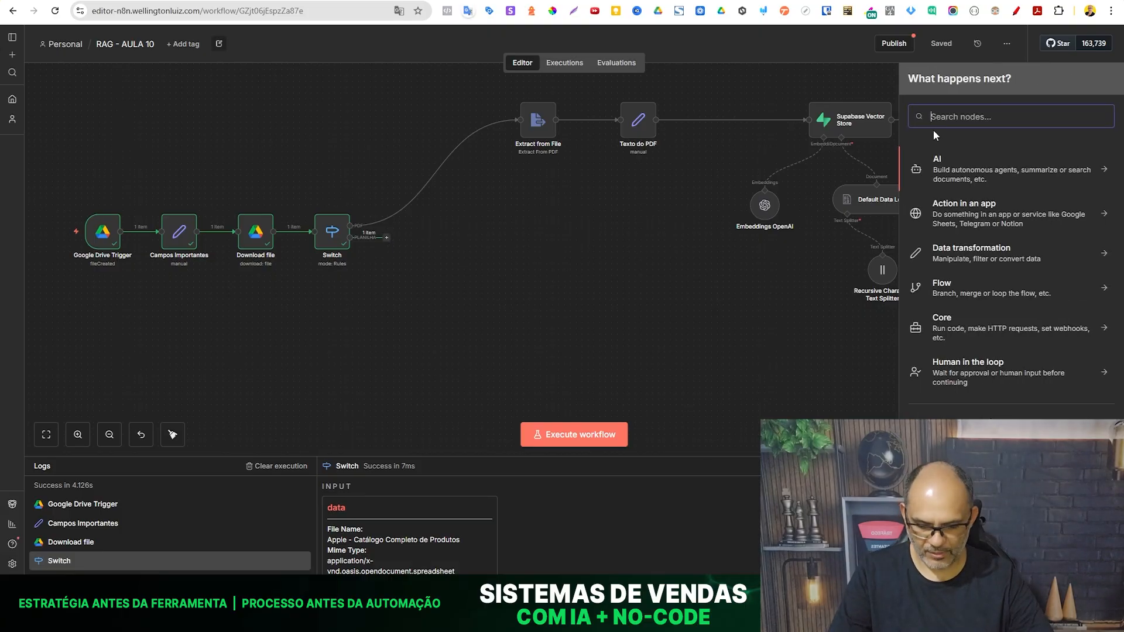
pyautogui.write('extr')
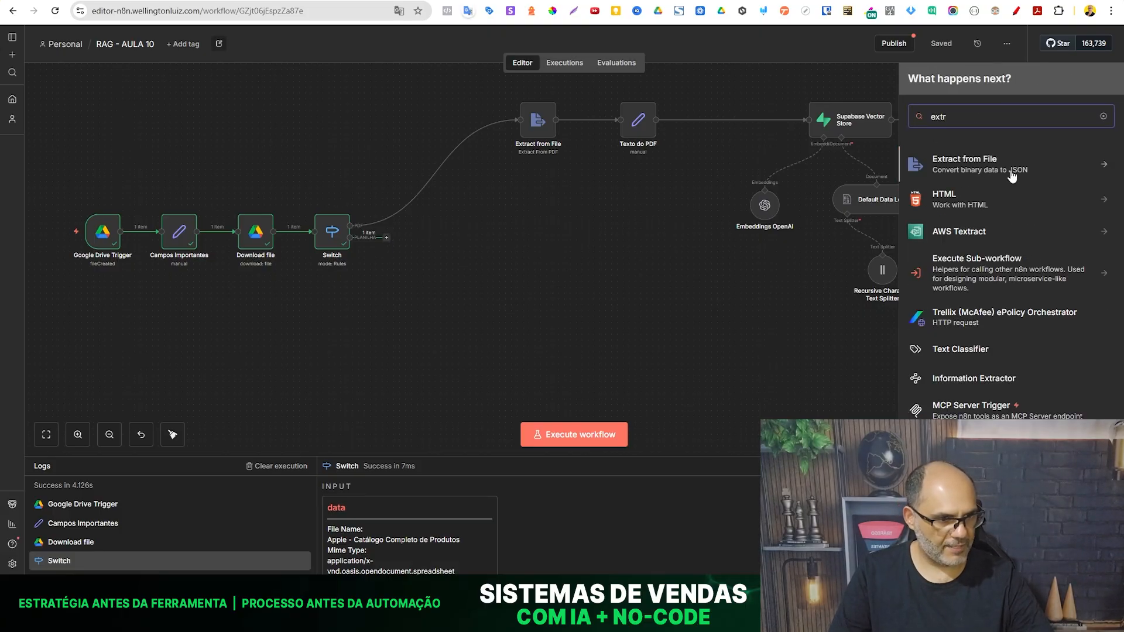
pyautogui.click(956, 166)
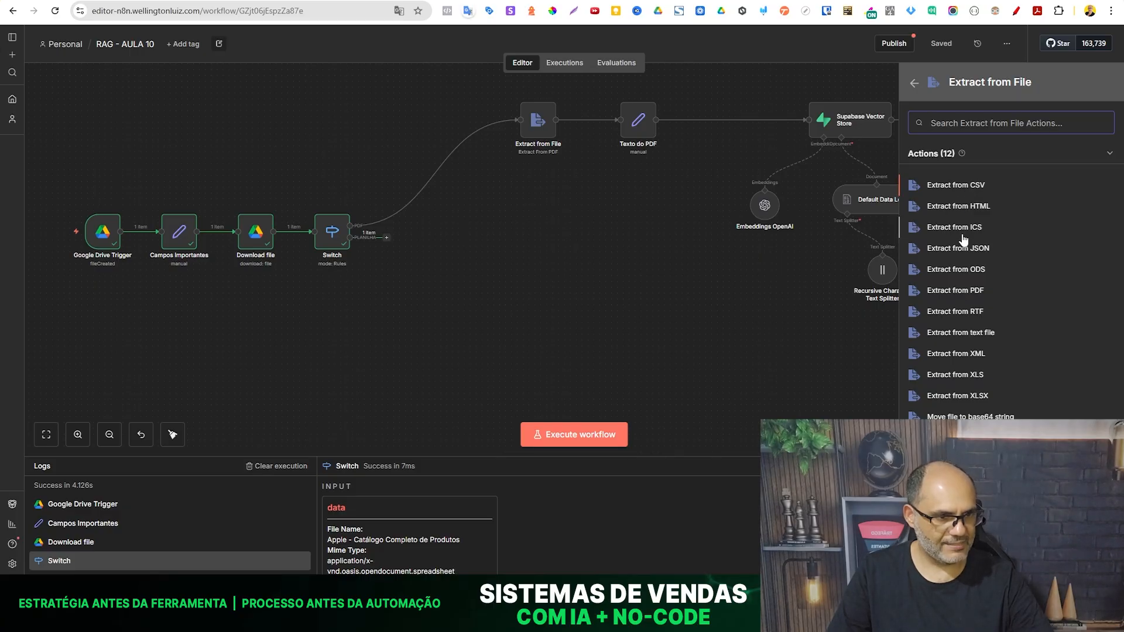
pyautogui.click(963, 186)
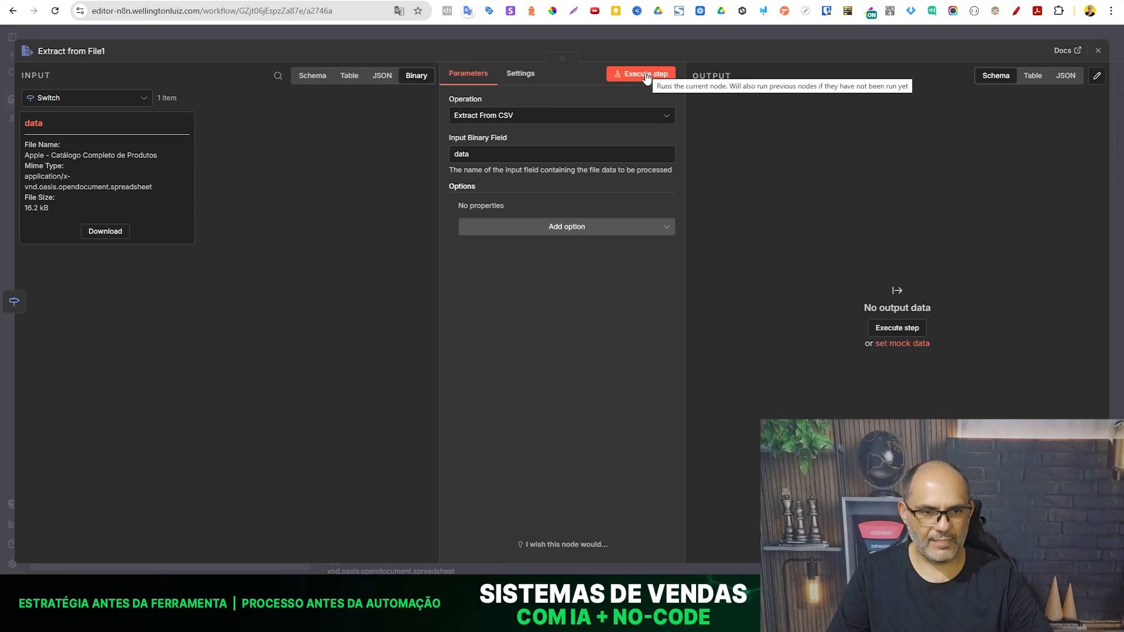
pyautogui.click(628, 74)
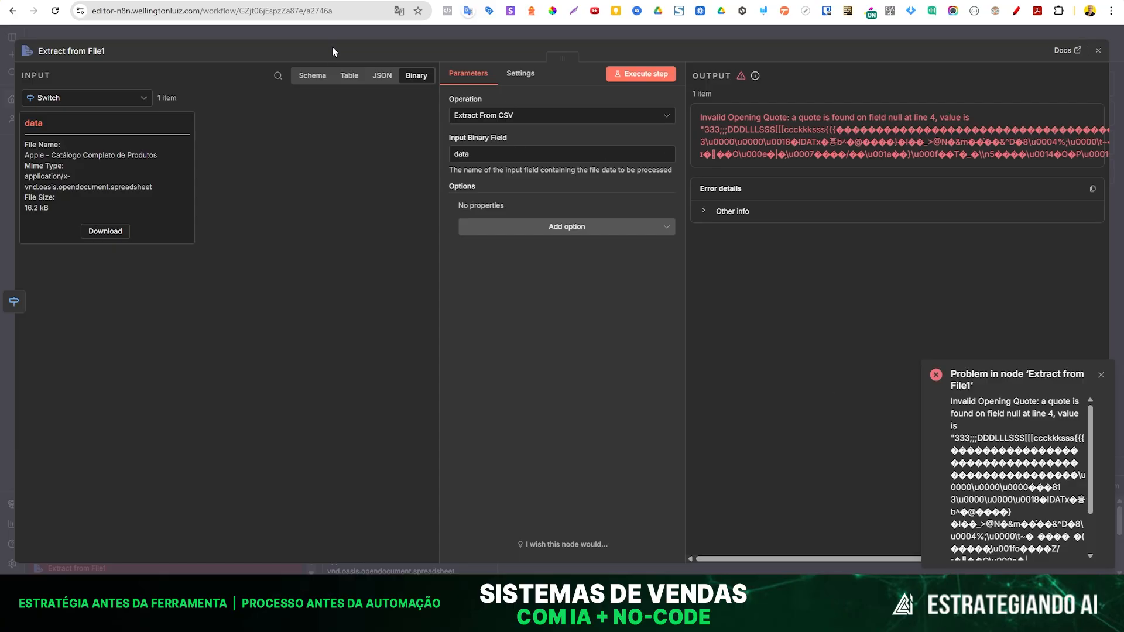
pyautogui.click(1114, 50)
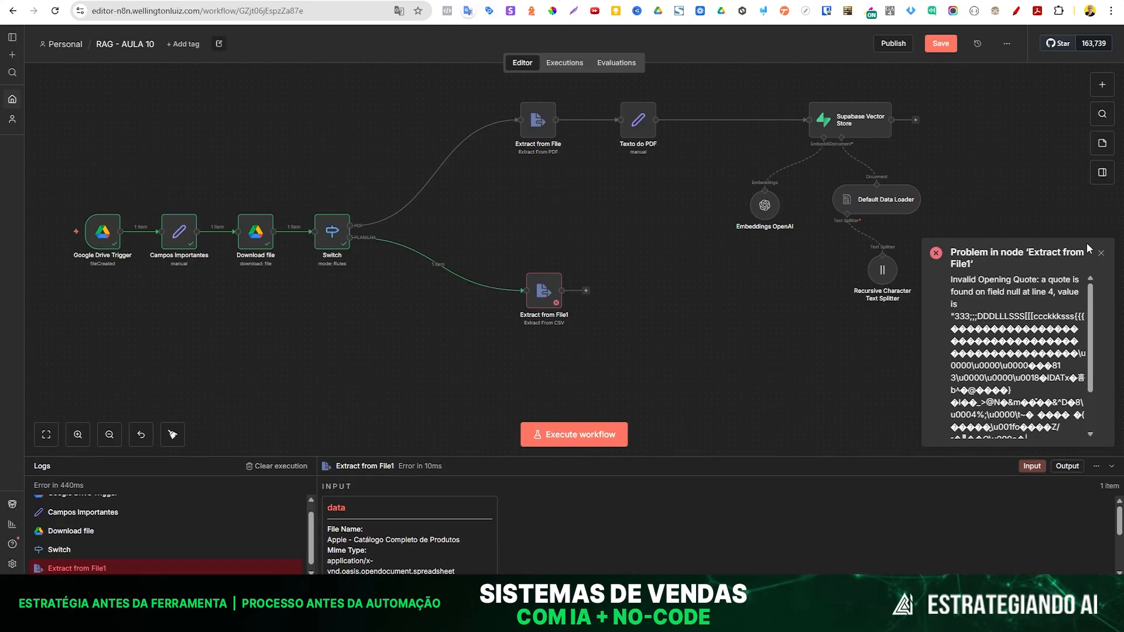
# - Examine the error details and stack trace of the Extract from File1 node
pyautogui.doubleClick(543, 291)
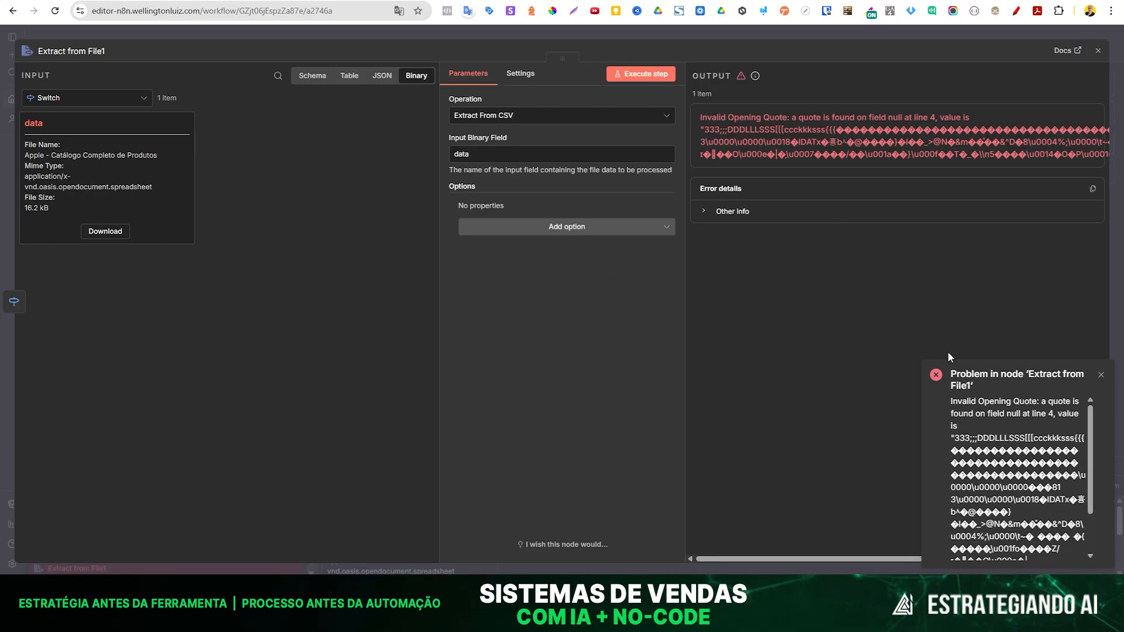
pyautogui.scroll(-2, 1033, 485)
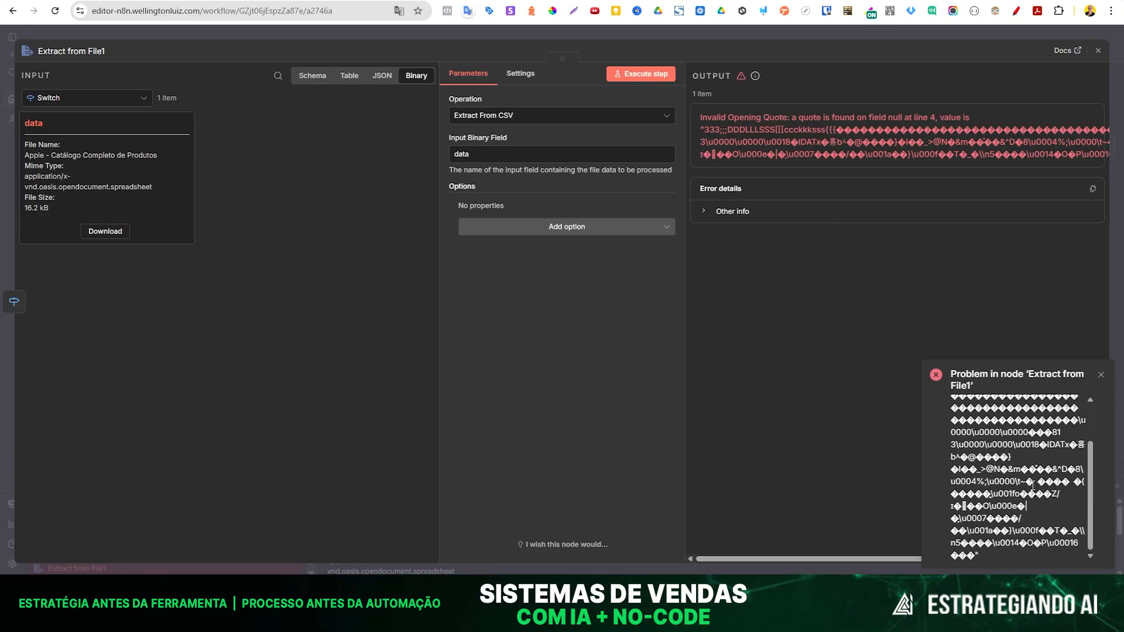
pyautogui.click(716, 213)
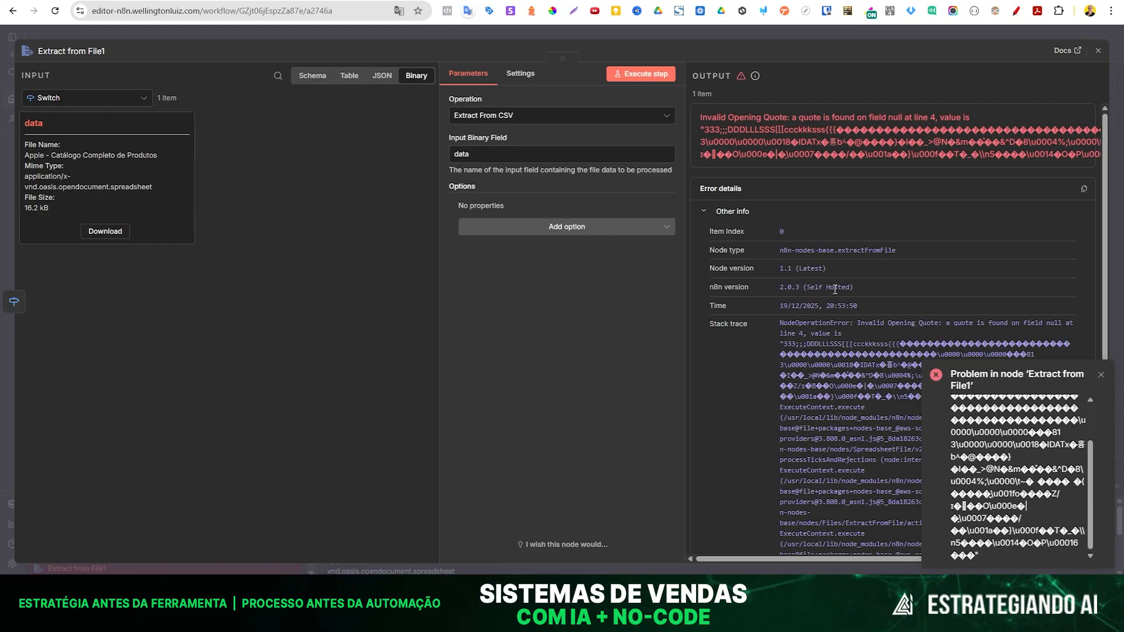
pyautogui.scroll(-5, 836, 289)
pyautogui.scroll(-1, 844, 309)
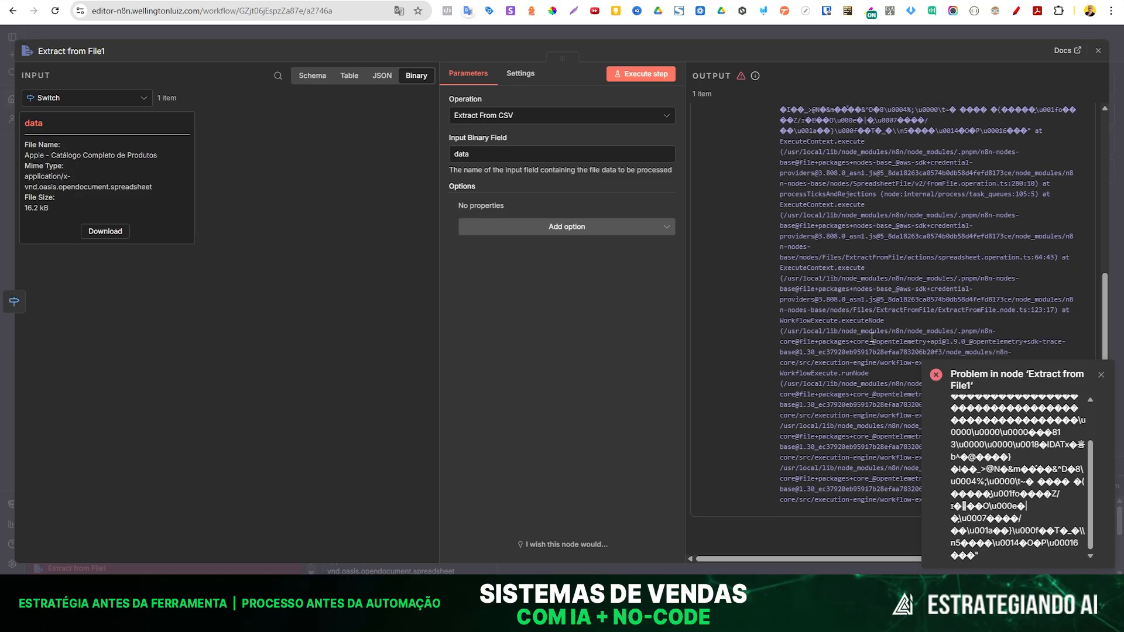
pyautogui.moveTo(869, 375)
pyautogui.mouseDown()
pyautogui.moveTo(816, 373)
pyautogui.moveTo(804, 353)
pyautogui.mouseUp()
pyautogui.click(278, 26)
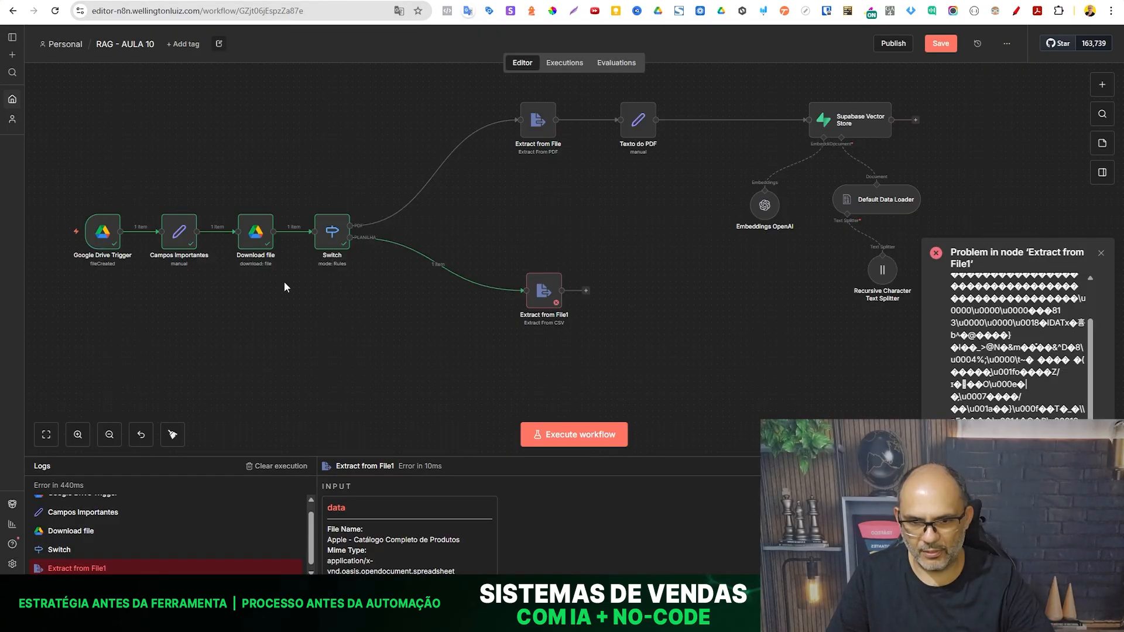
# - Add a Google File Conversion option to the Download file node, with Google Sheets converted to CSV
pyautogui.doubleClick(255, 239)
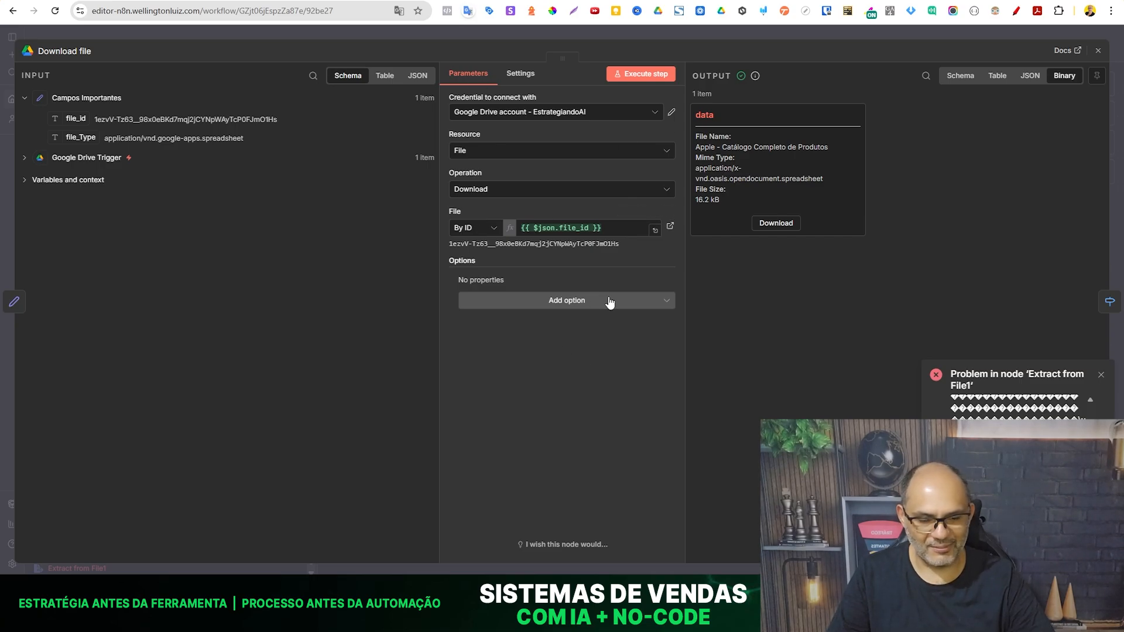
pyautogui.click(557, 306)
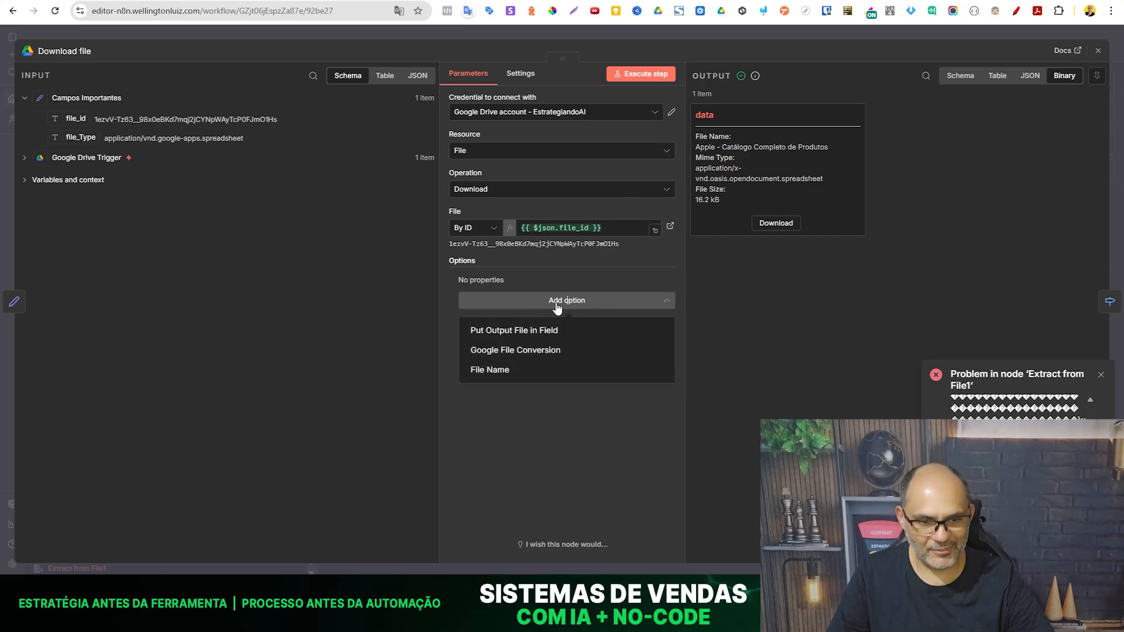
pyautogui.click(555, 351)
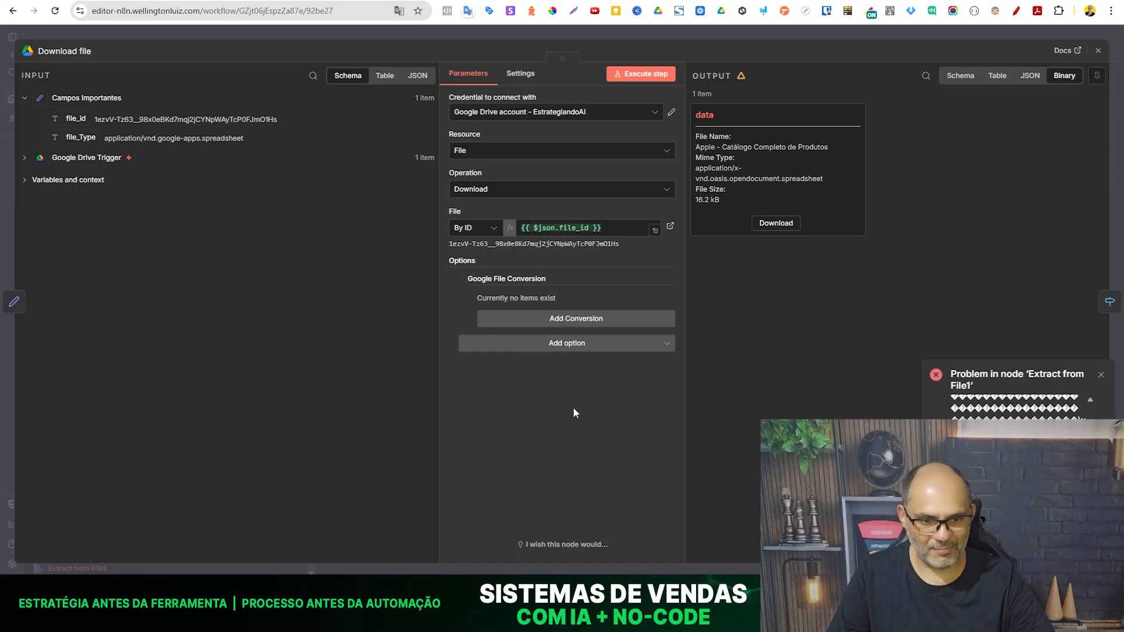
pyautogui.click(548, 322)
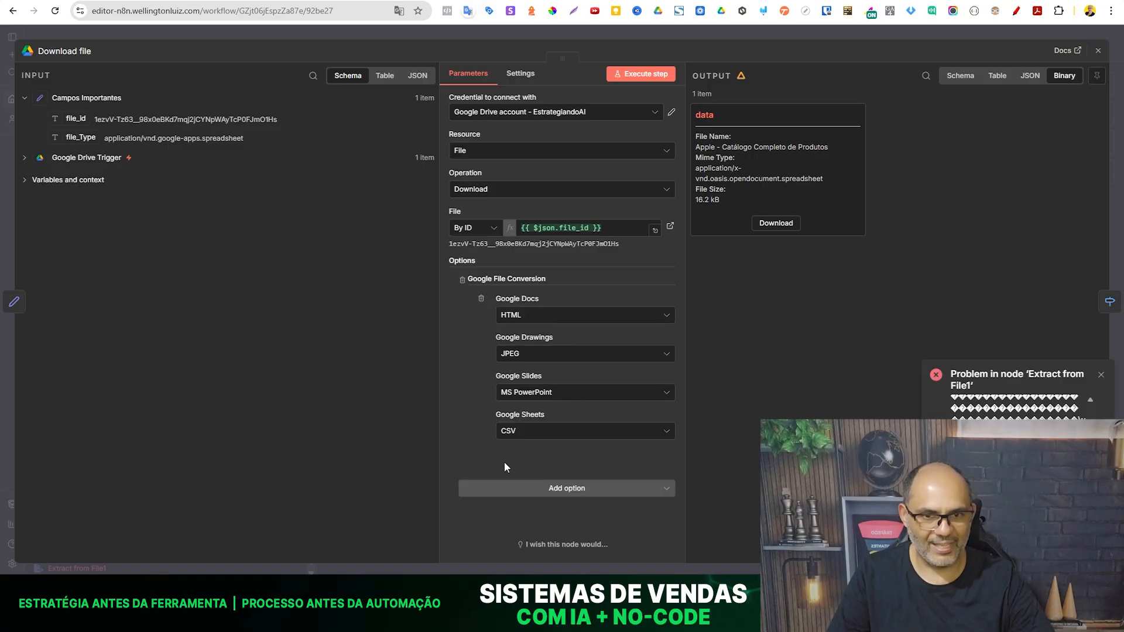
pyautogui.click(310, 29)
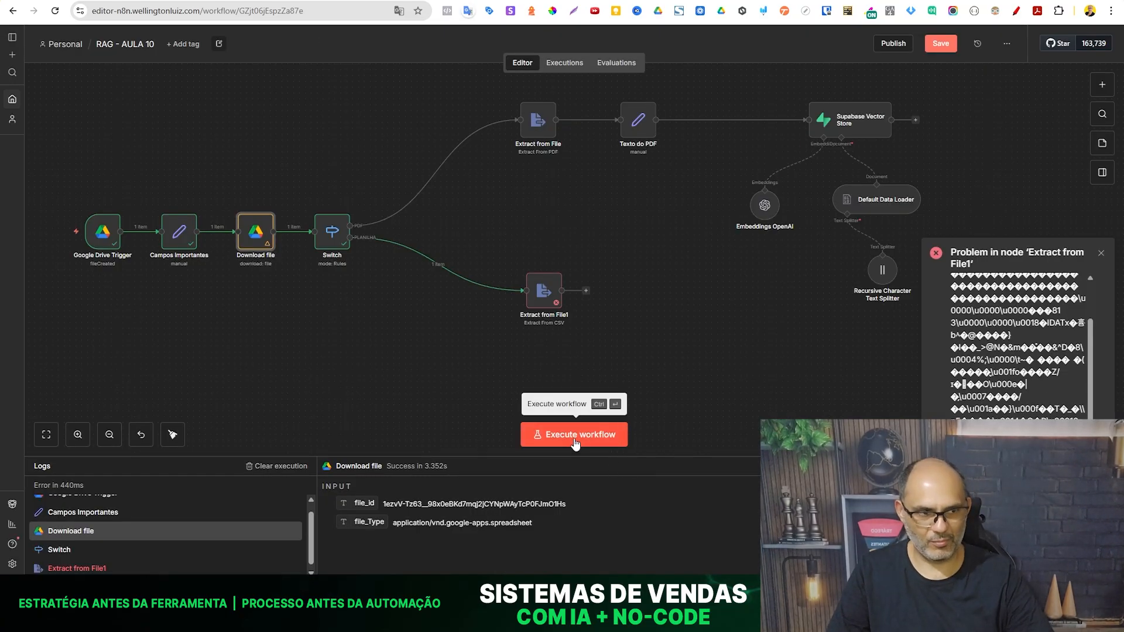
# - Save and execute the workflow, and check the Extract from File1 node's output
pyautogui.click(940, 43)
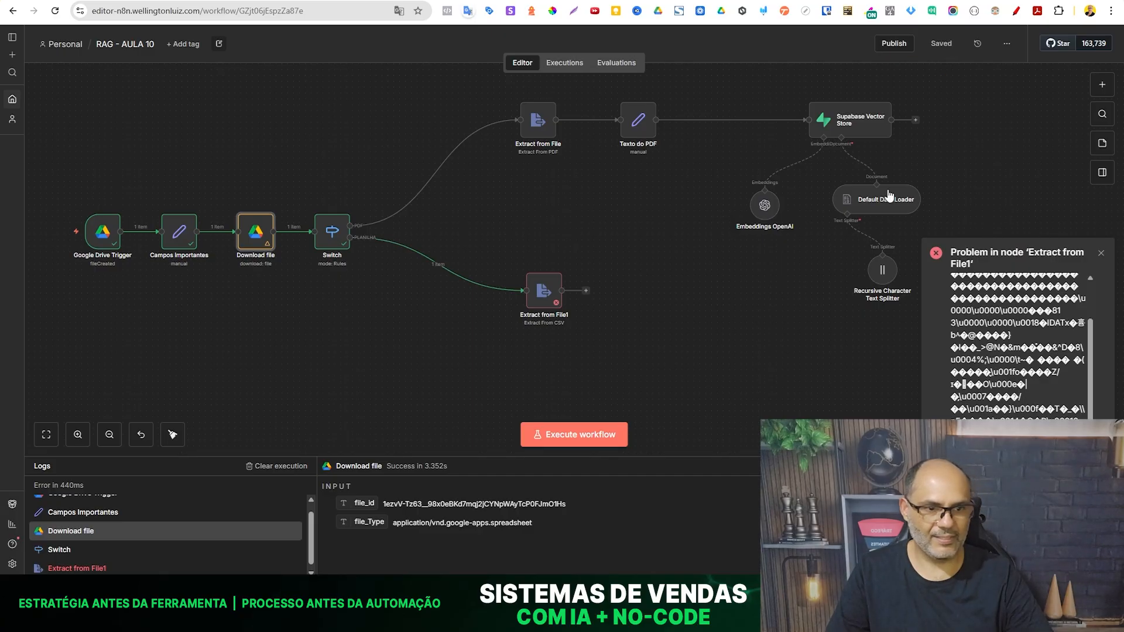
pyautogui.click(607, 436)
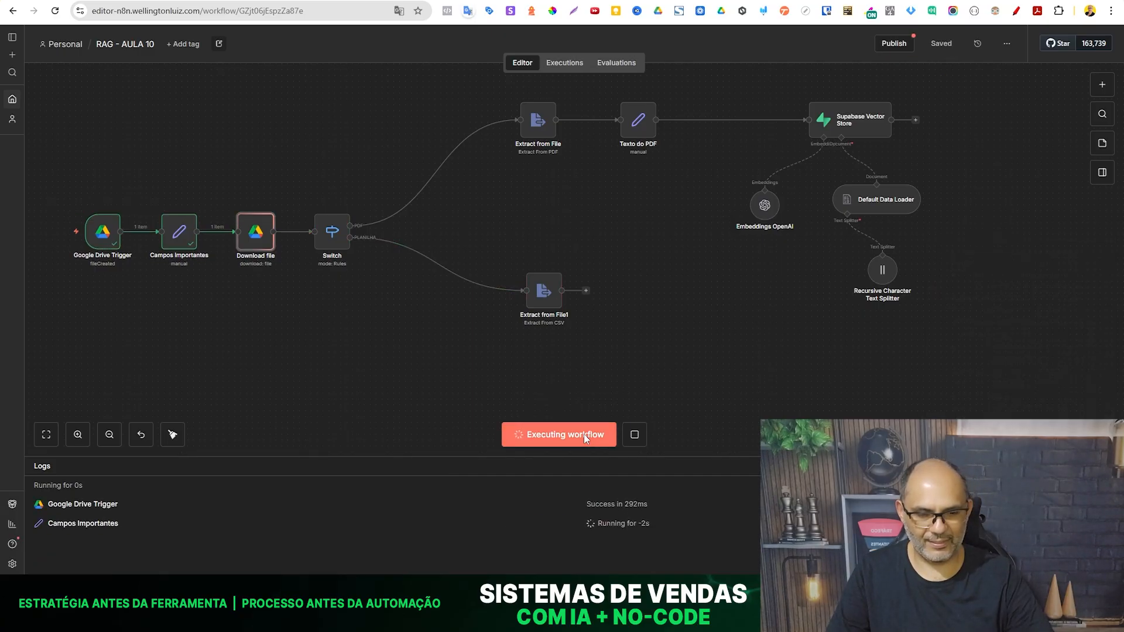
pyautogui.doubleClick(547, 305)
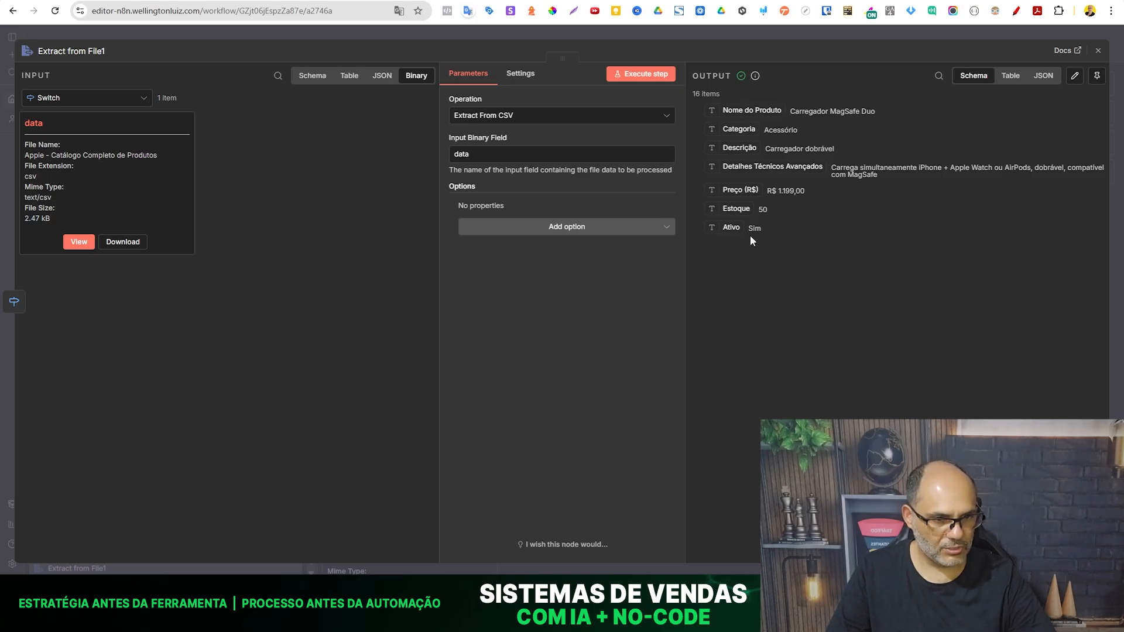
pyautogui.click(293, 28)
# - Add an Aggregate node after Extract from File1, set to All Item Data (Into a Single List), and test-run it
pyautogui.click(599, 294)
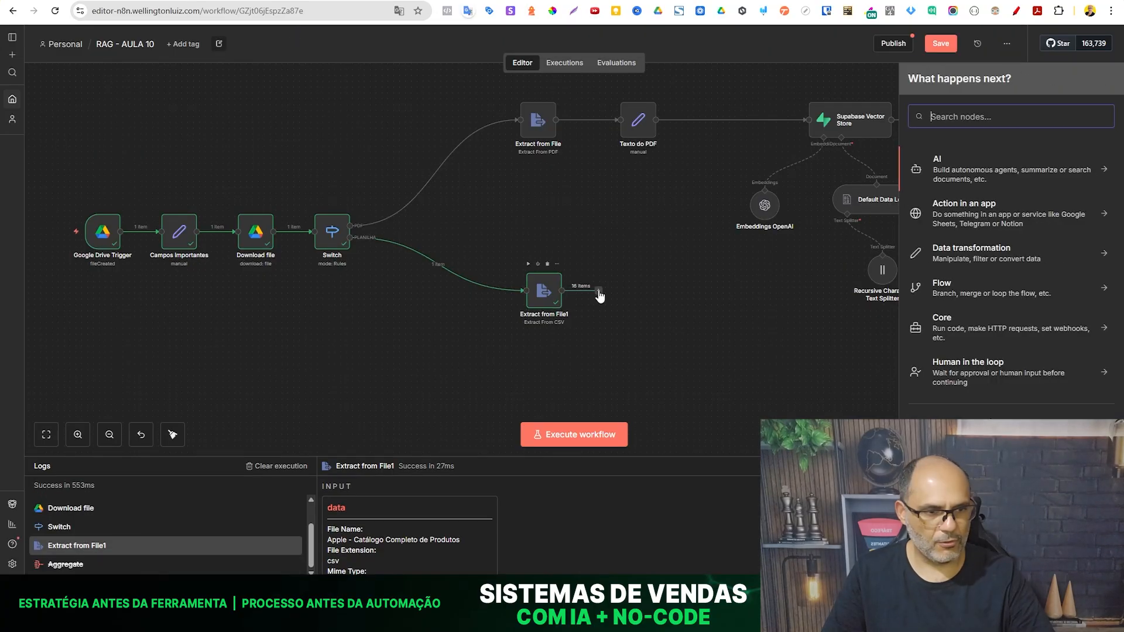
pyautogui.write('agre')
pyautogui.click(955, 166)
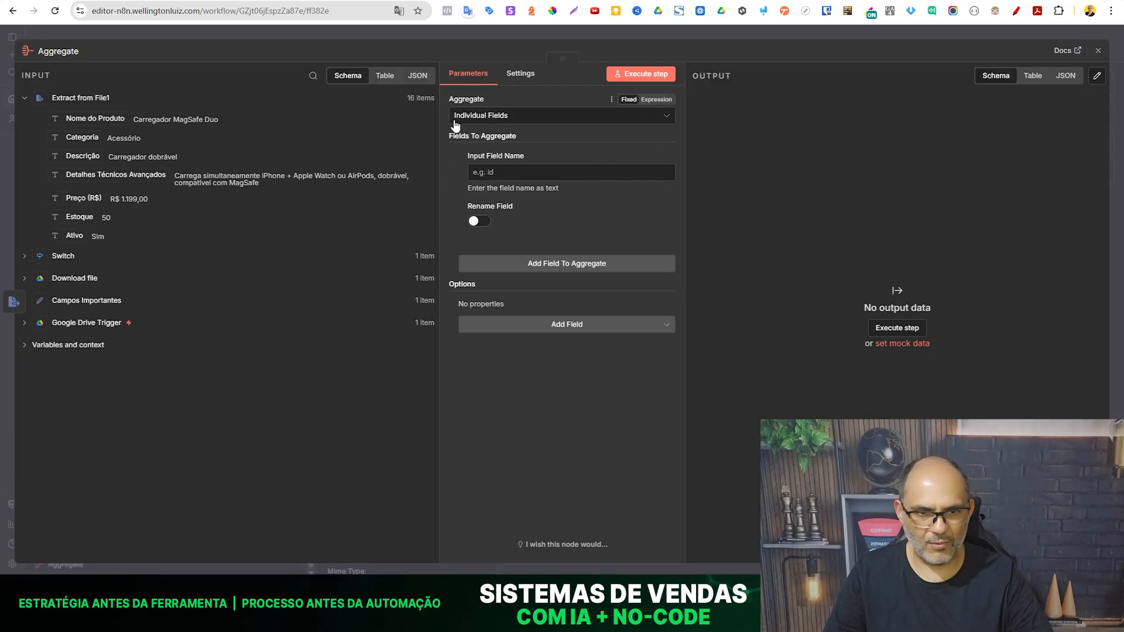
pyautogui.click(500, 117)
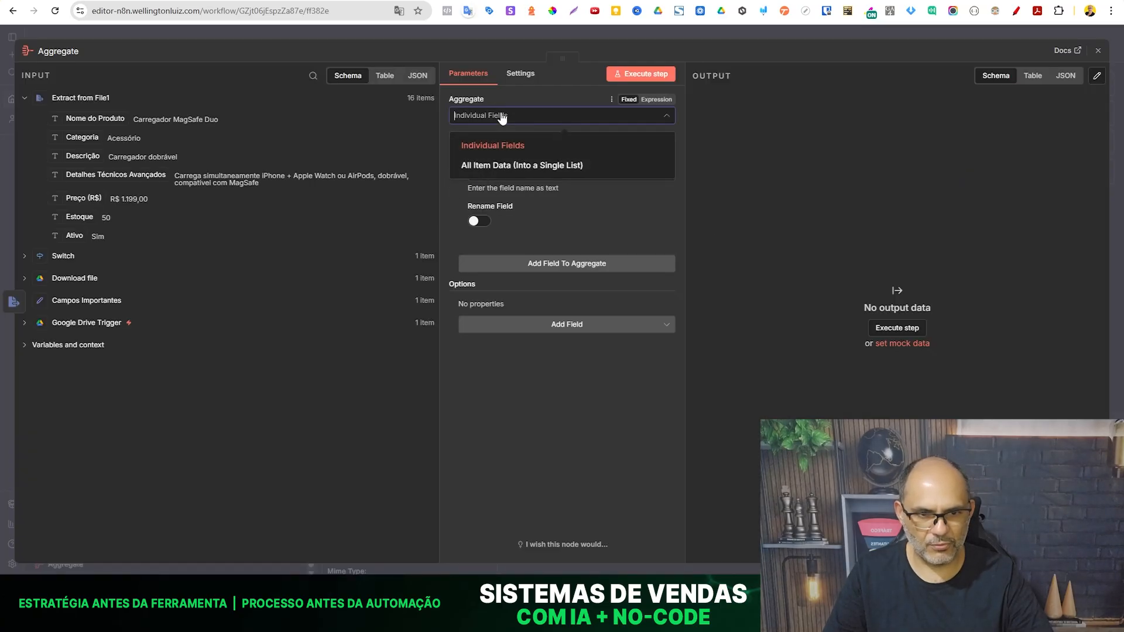
pyautogui.click(484, 170)
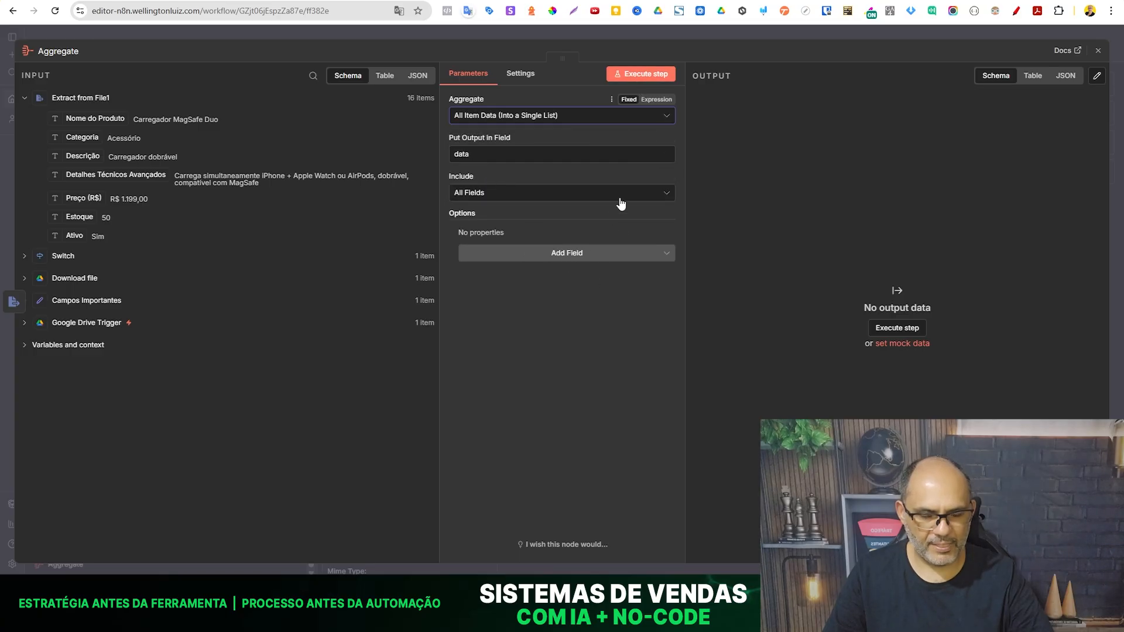
pyautogui.click(631, 79)
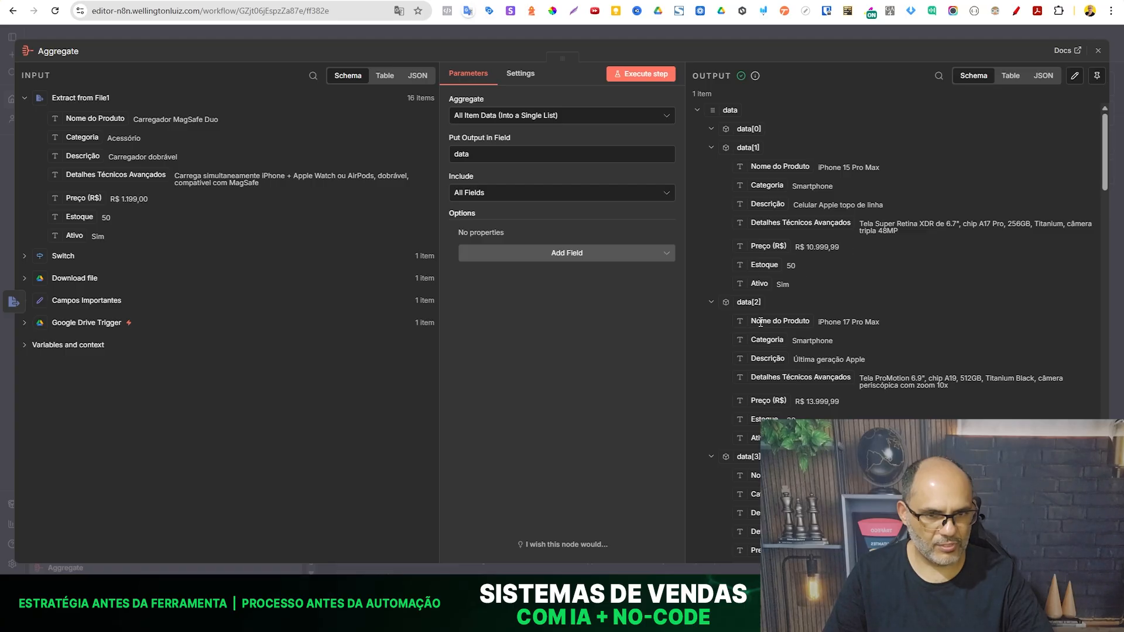
# - Review the product entries in the Aggregate node's output through to the last one
pyautogui.scroll(-2, 761, 322)
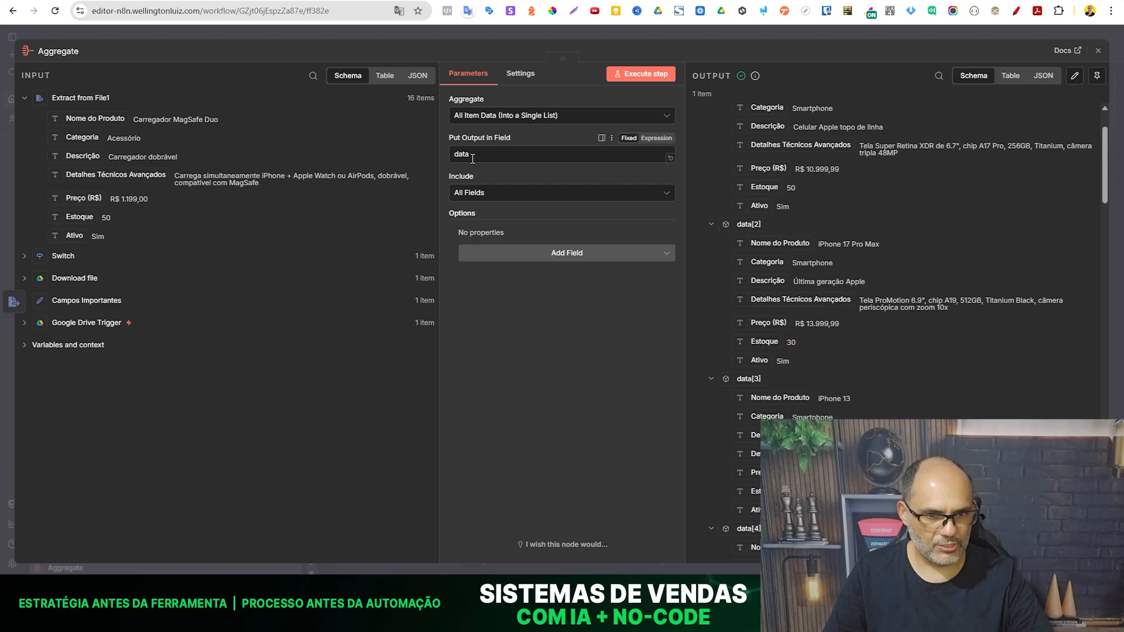
pyautogui.scroll(2, 715, 212)
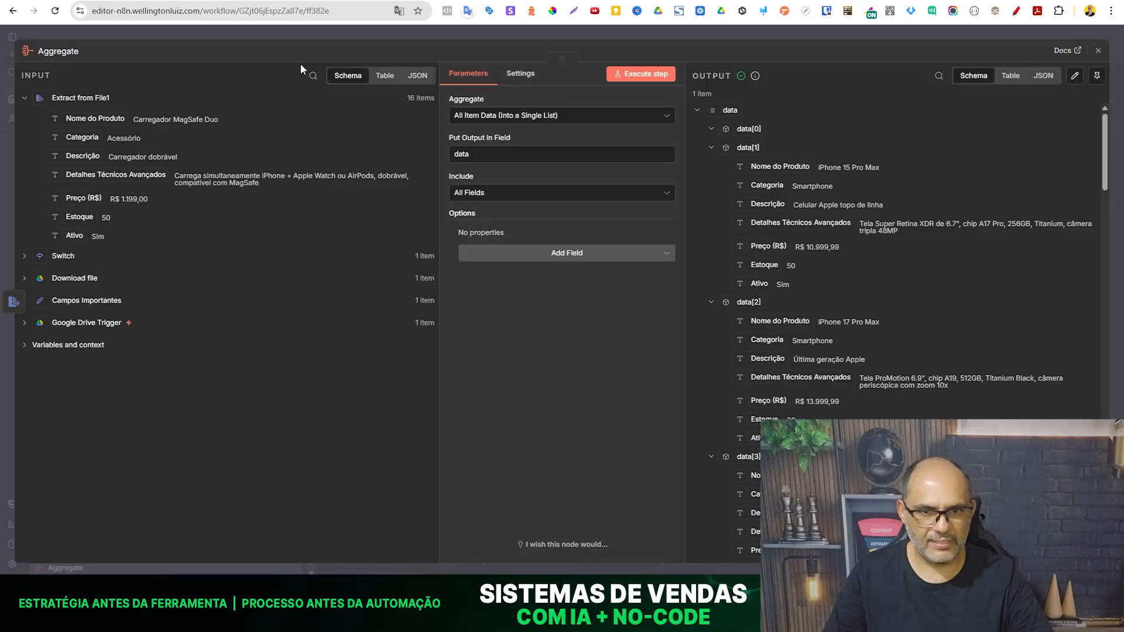
pyautogui.scroll(-7, 812, 316)
pyautogui.scroll(-8, 814, 332)
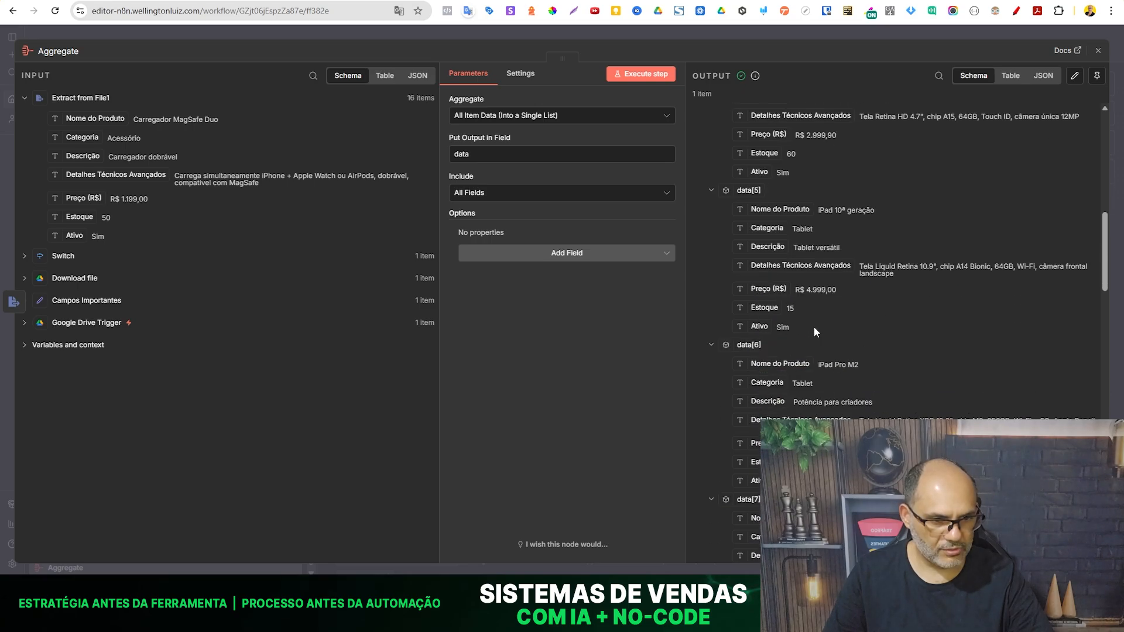
pyautogui.scroll(-17, 814, 327)
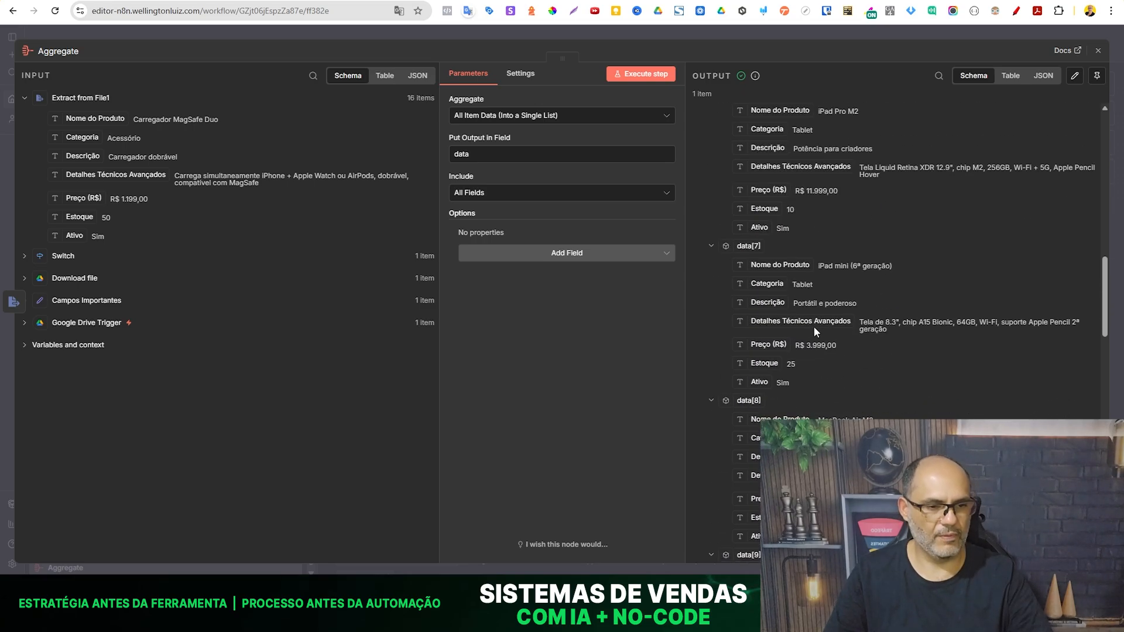
pyautogui.scroll(-8, 814, 328)
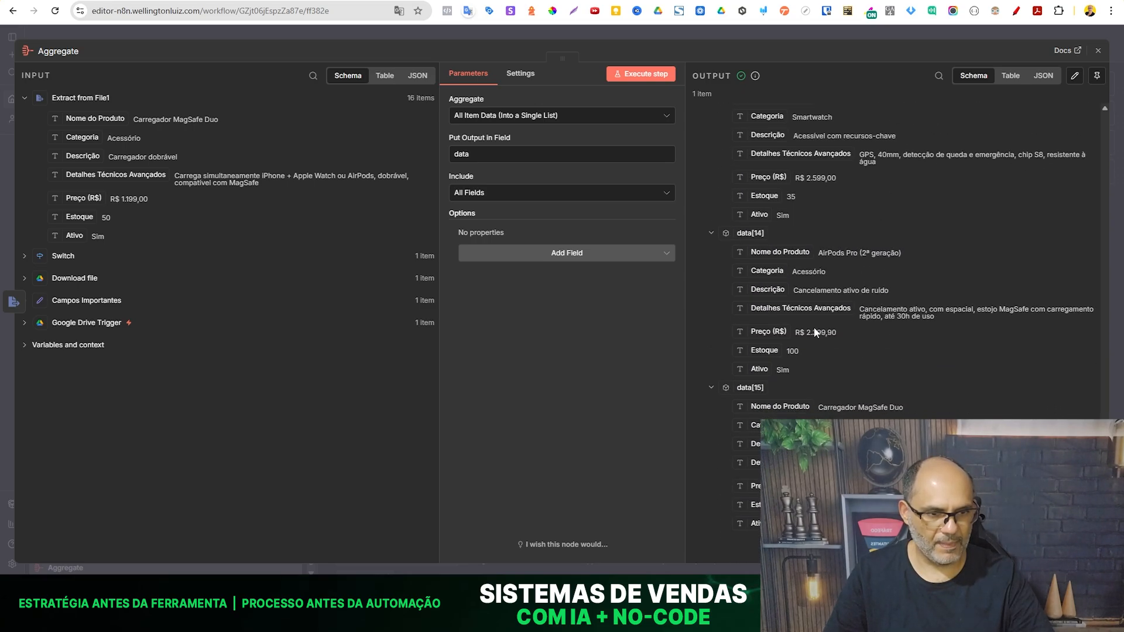
pyautogui.press('Escape')
# - Add a Summarize node after Aggregate with Concatenate aggregation on the field data, and test-run it
pyautogui.click(693, 291)
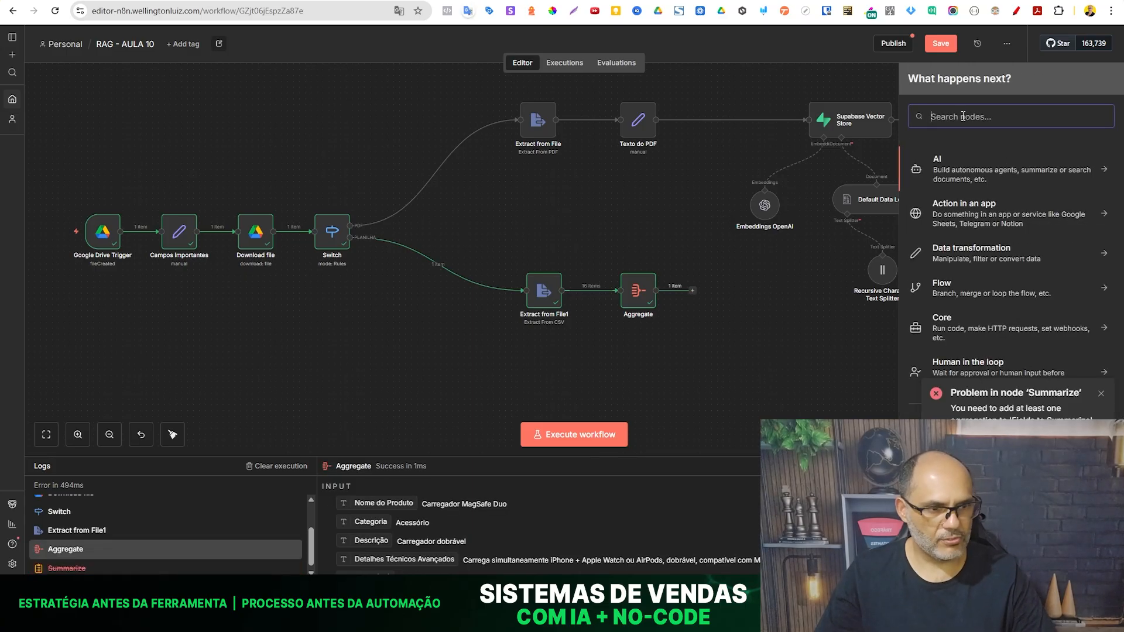
pyautogui.write('suma')
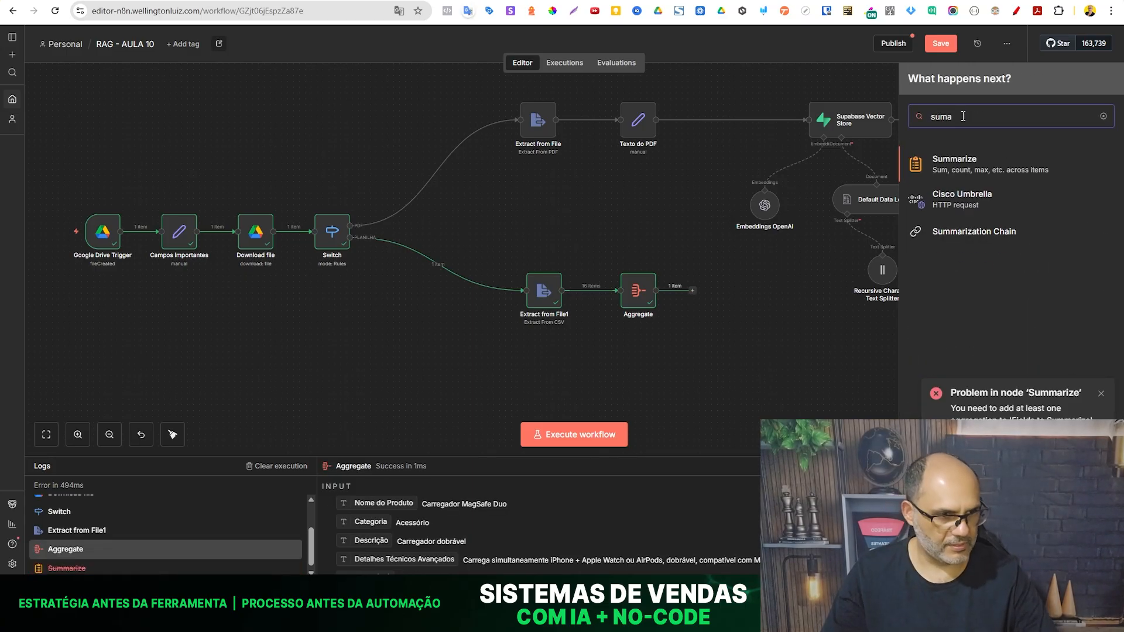
pyautogui.click(974, 175)
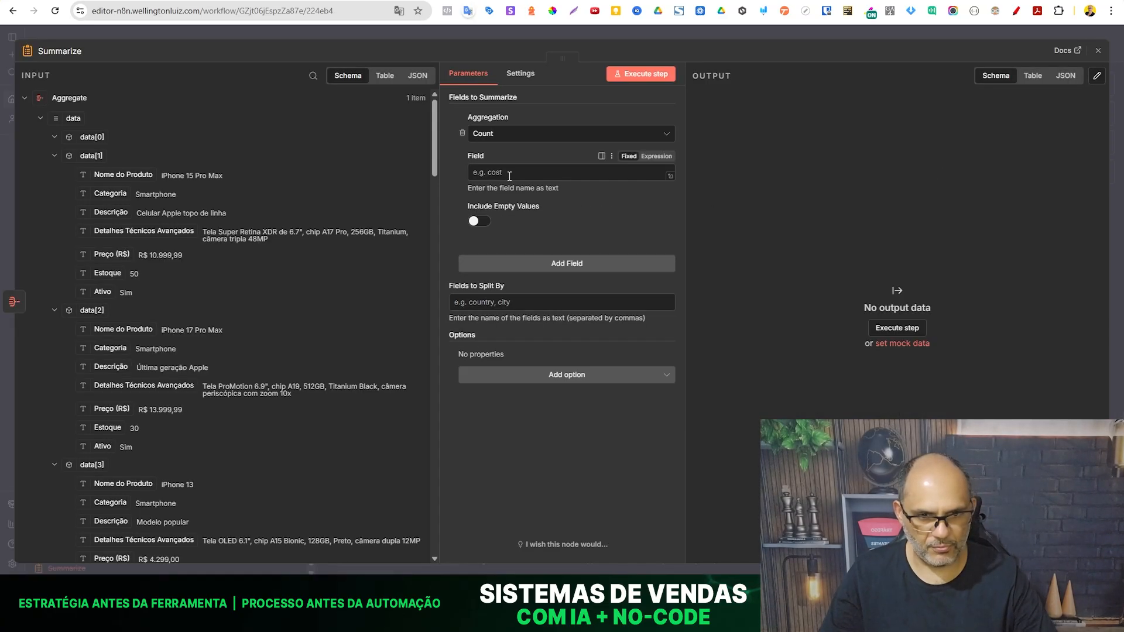
pyautogui.click(539, 135)
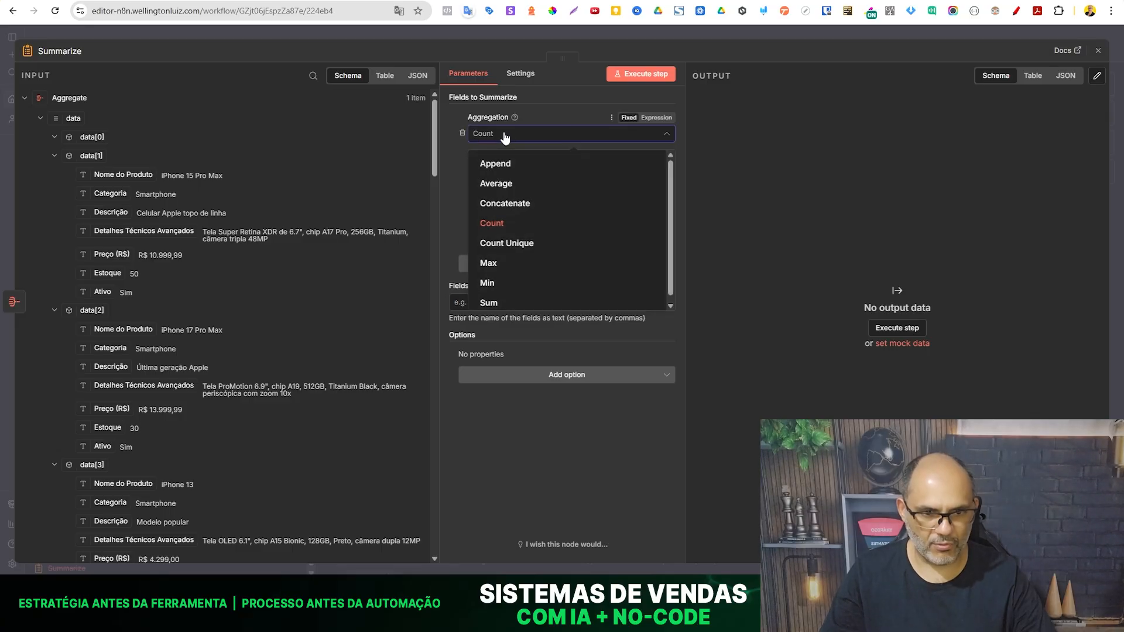
pyautogui.click(544, 204)
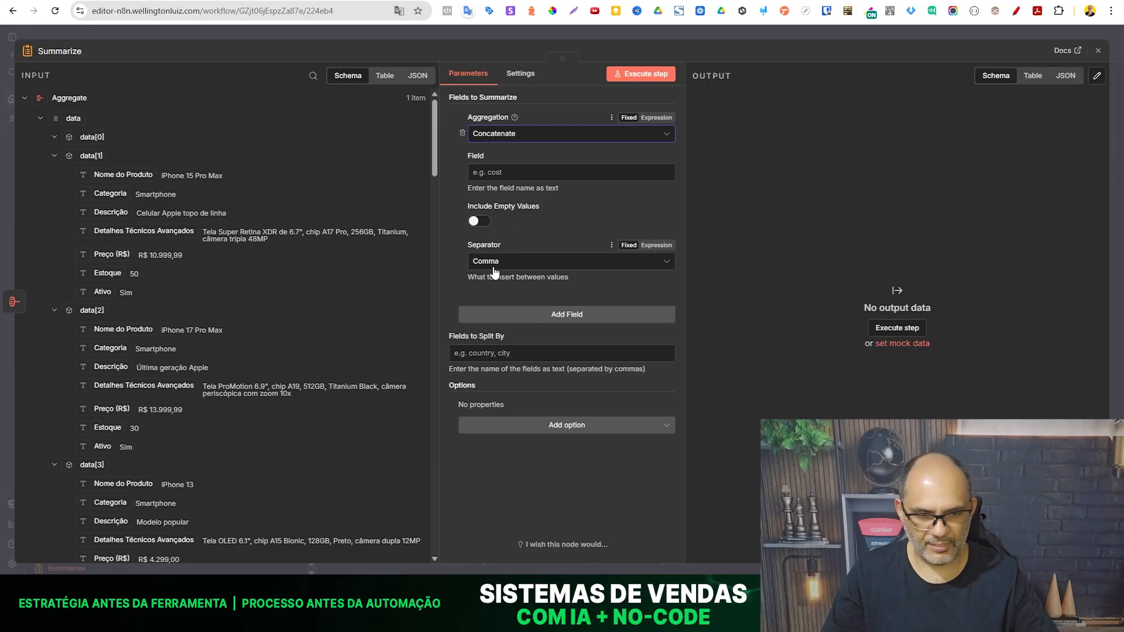
pyautogui.click(501, 174)
pyautogui.write('data')
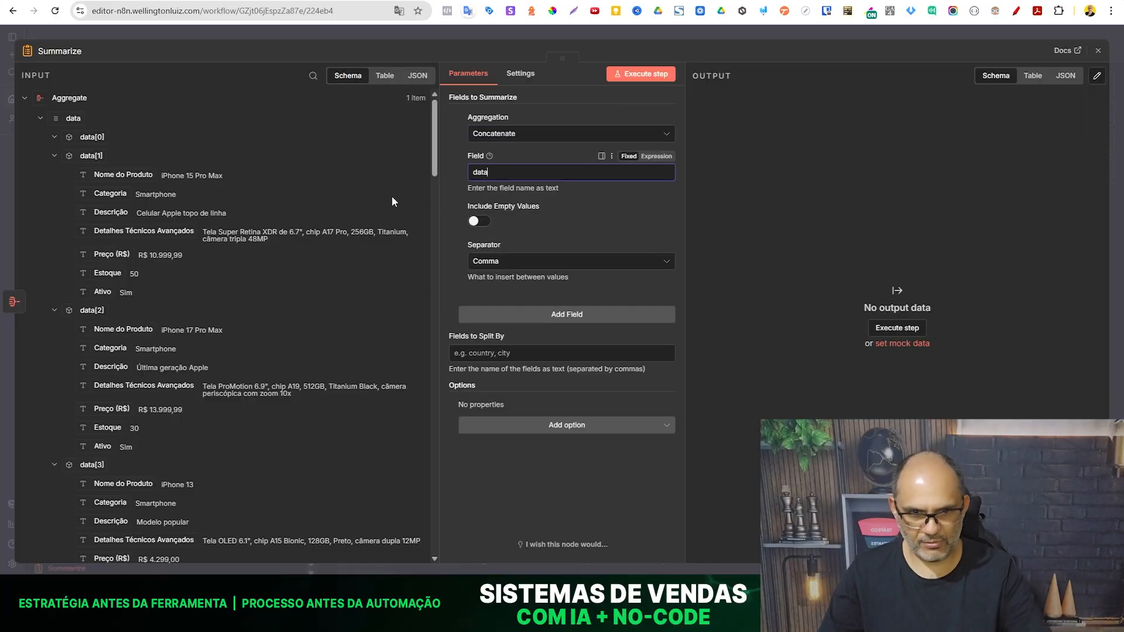
pyautogui.click(634, 71)
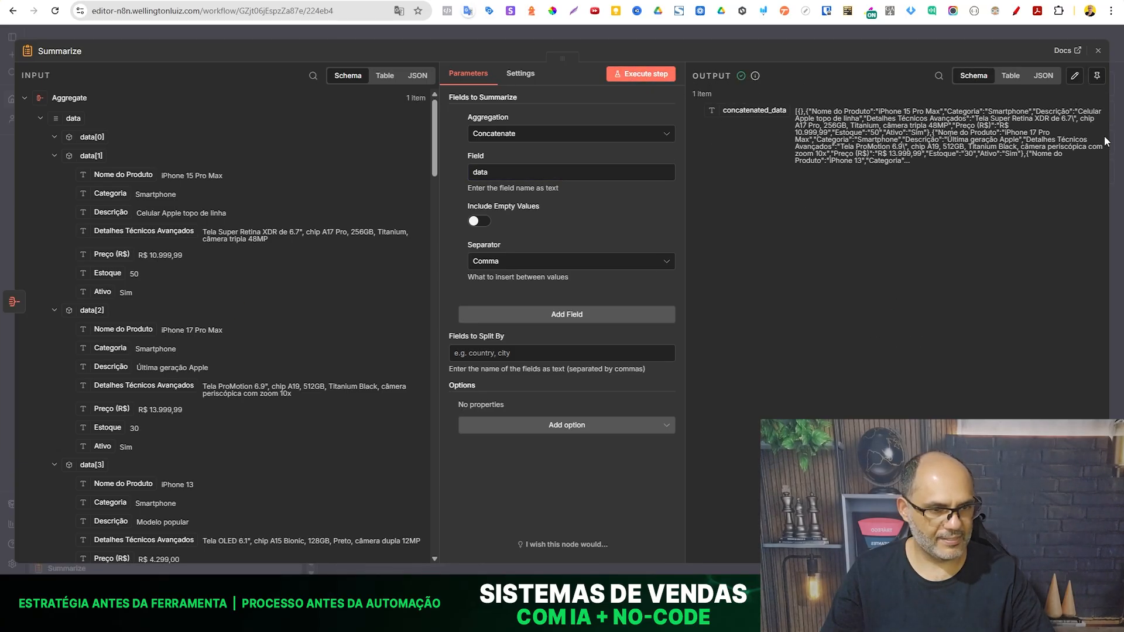
pyautogui.click(273, 32)
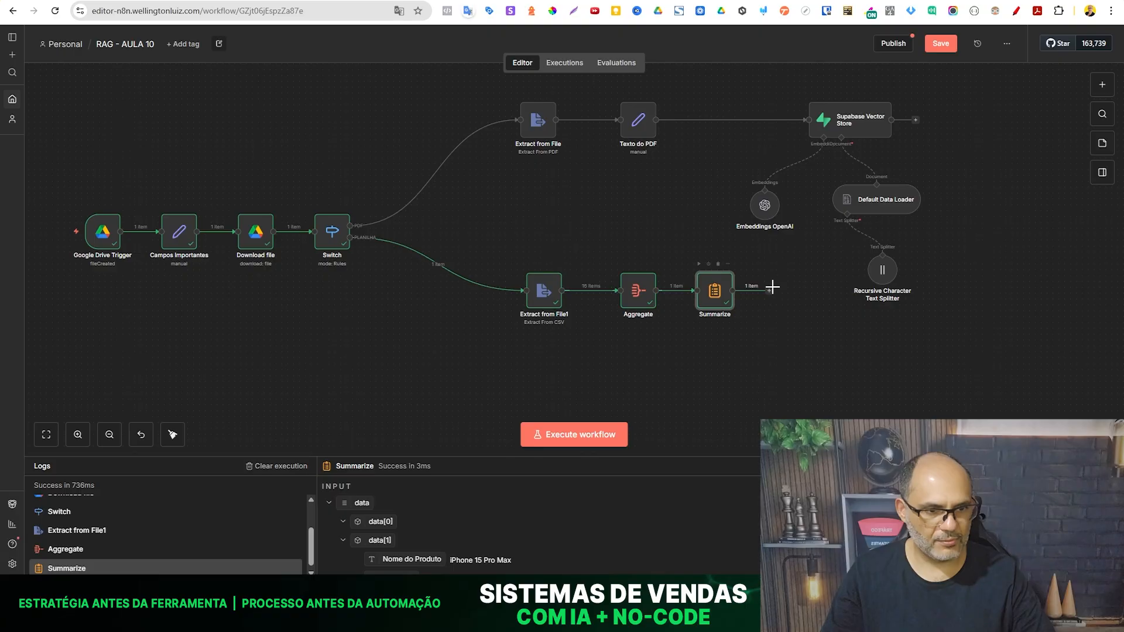
# - Connect Summarize to the Supabase Vector Store, save, and move the vector store with its sub-nodes further away from Summarize
pyautogui.moveTo(756, 246); pyautogui.dragTo(813, 120)
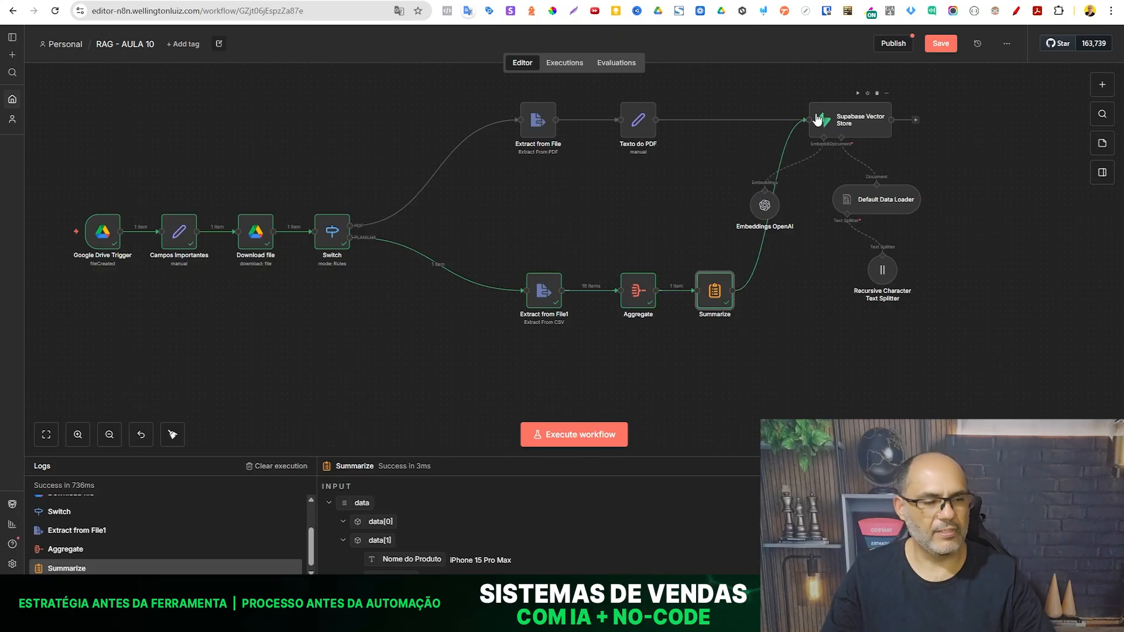
pyautogui.click(941, 43)
pyautogui.moveTo(1024, 381); pyautogui.dragTo(757, 75)
pyautogui.moveTo(765, 216); pyautogui.dragTo(840, 215)
pyautogui.click(805, 324)
# - Save and execute the workflow, and go by way of Supabase's documents table to the n8n - AppleSmart folder in Google Drive
pyautogui.click(940, 44)
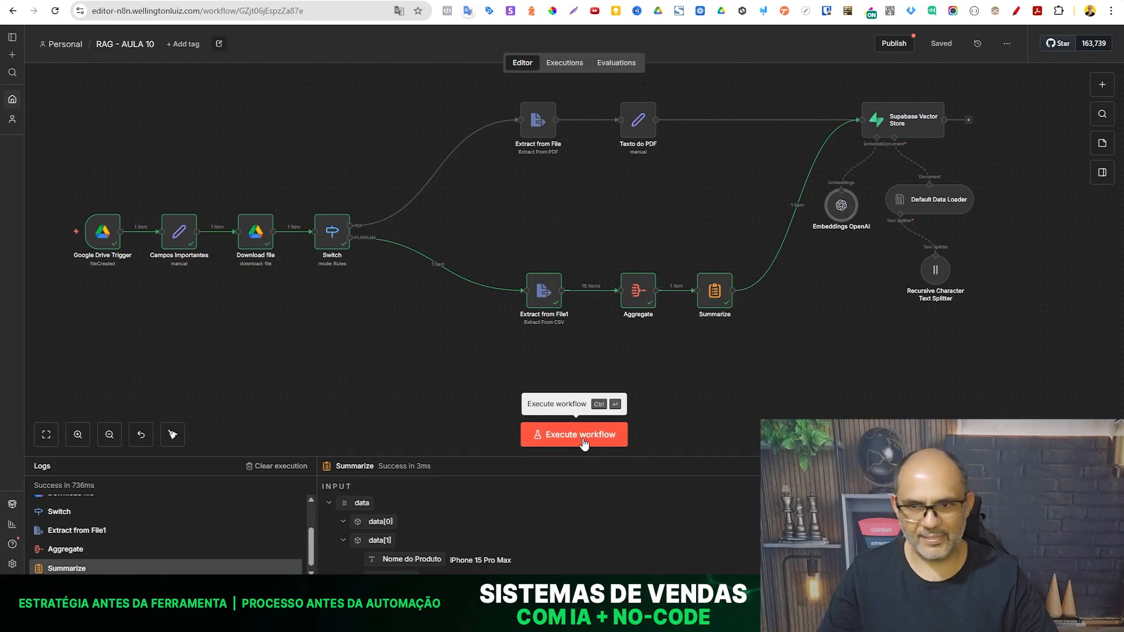
pyautogui.click(581, 438)
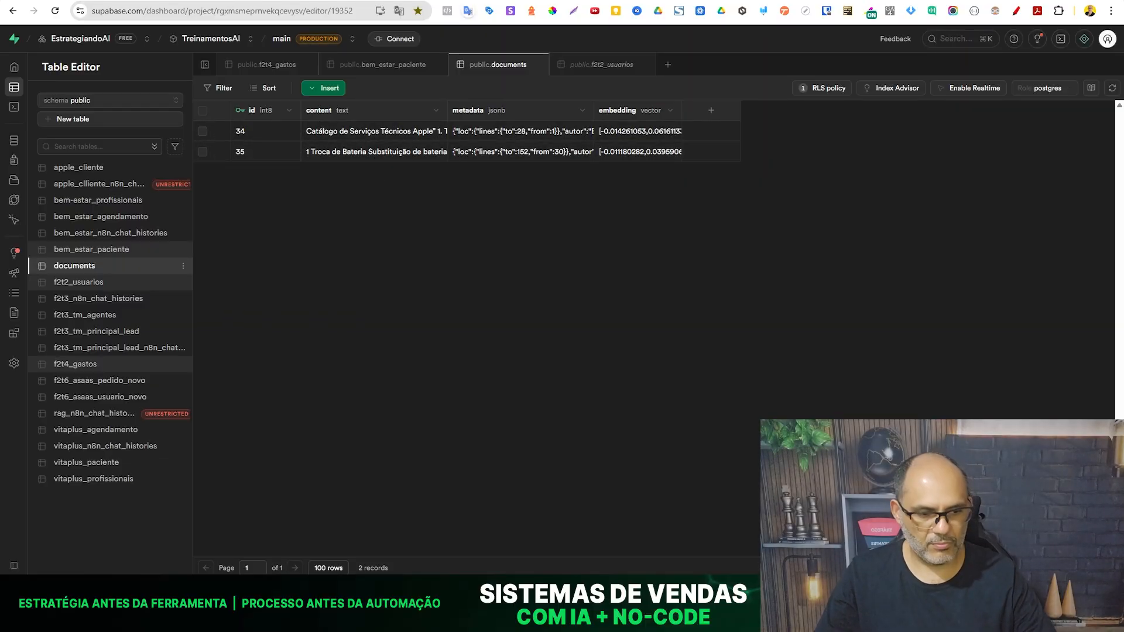
pyautogui.hotkey('alt', 'Tab')
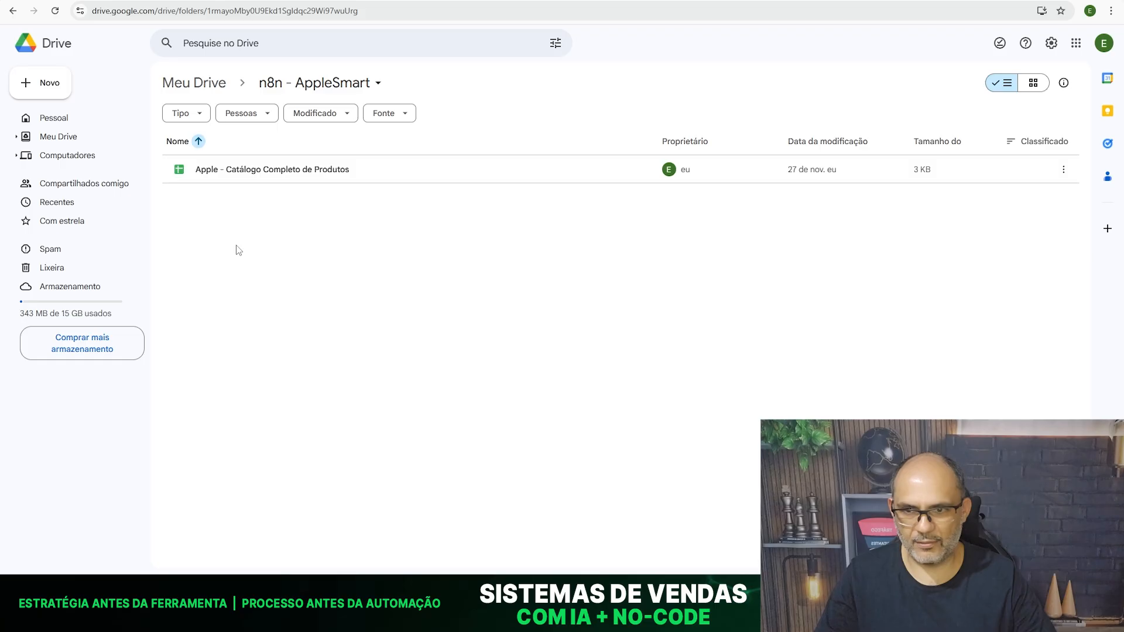
# - Switch to Supabase and delete both rows from the documents table
pyautogui.hotkey('alt', 'Tab')
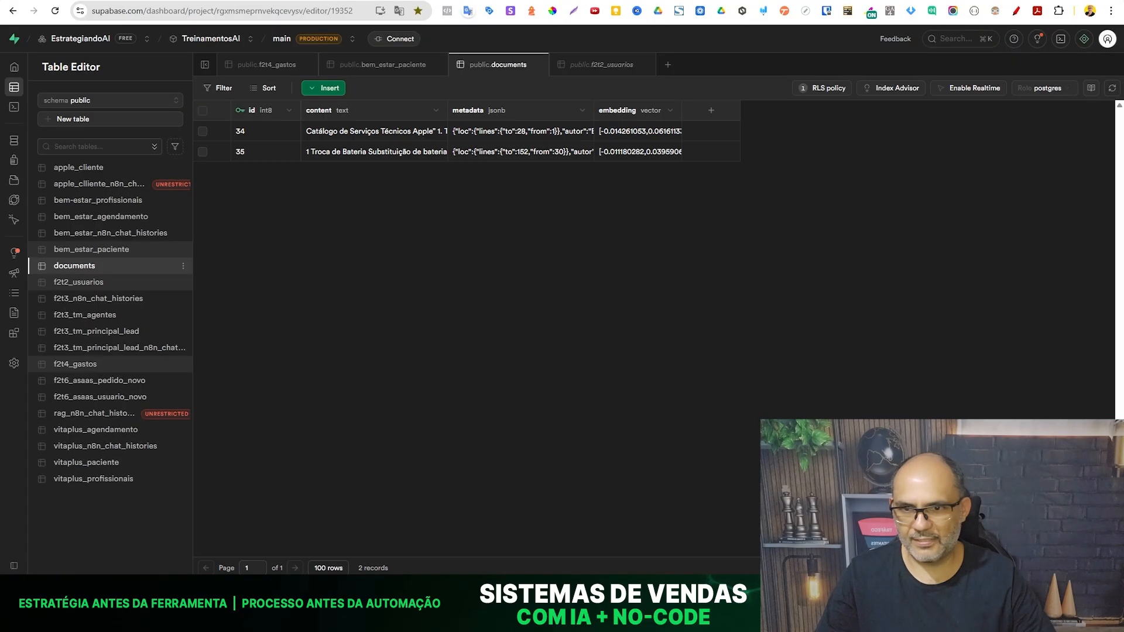
pyautogui.click(202, 111)
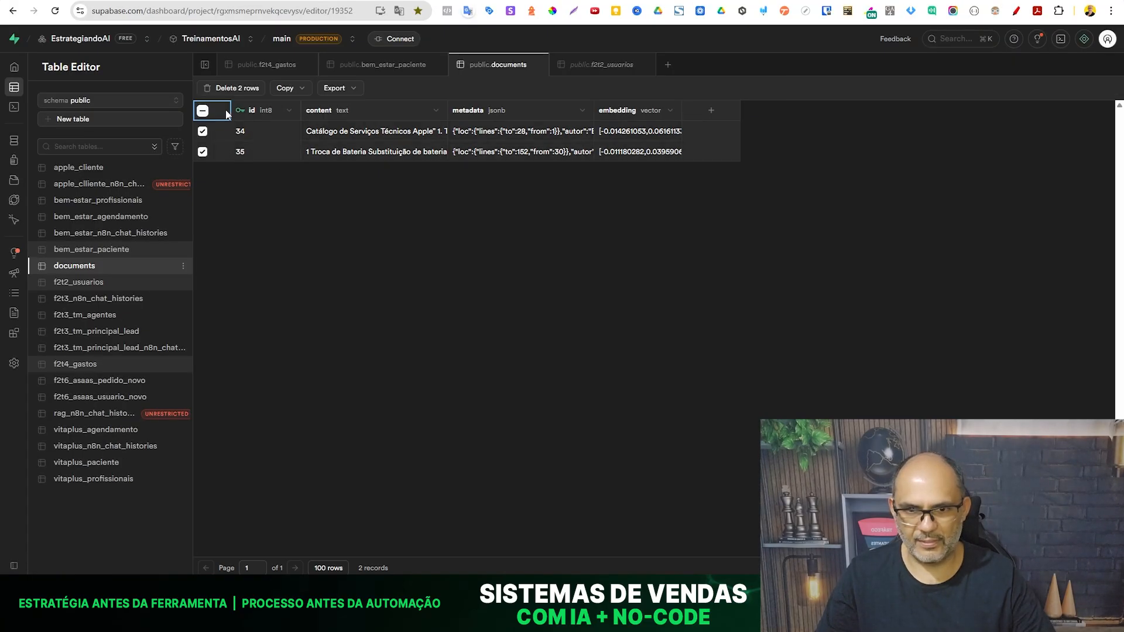
pyautogui.click(237, 89)
pyautogui.click(632, 339)
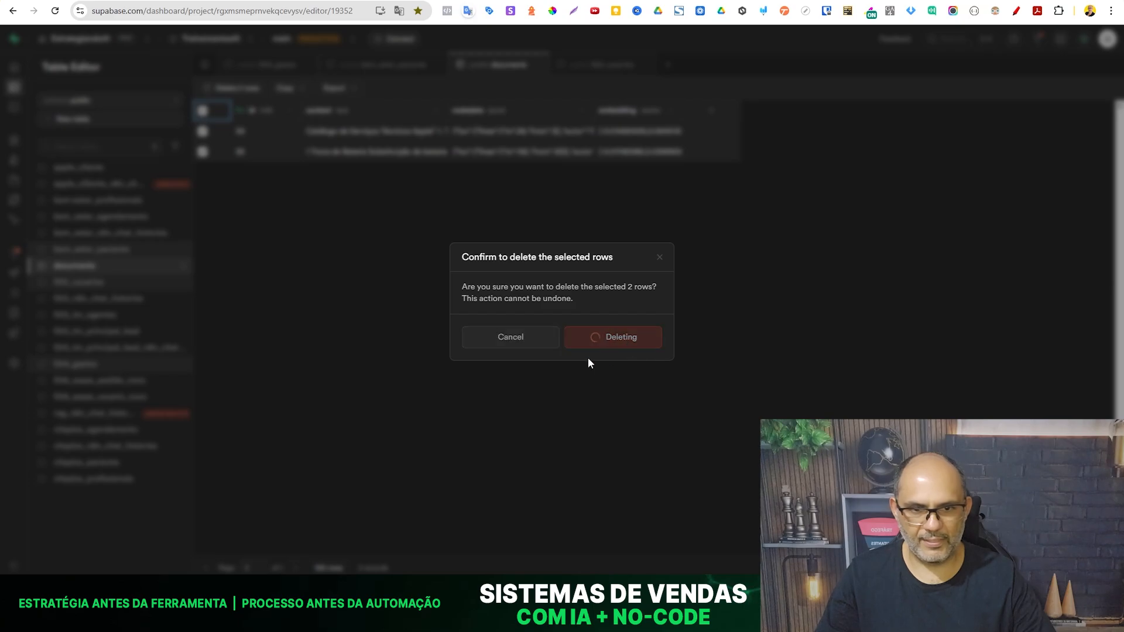
# - Execute the workflow in n8n, then reload the documents table in Supabase to check the stored rows
pyautogui.hotkey('alt', 'Tab')
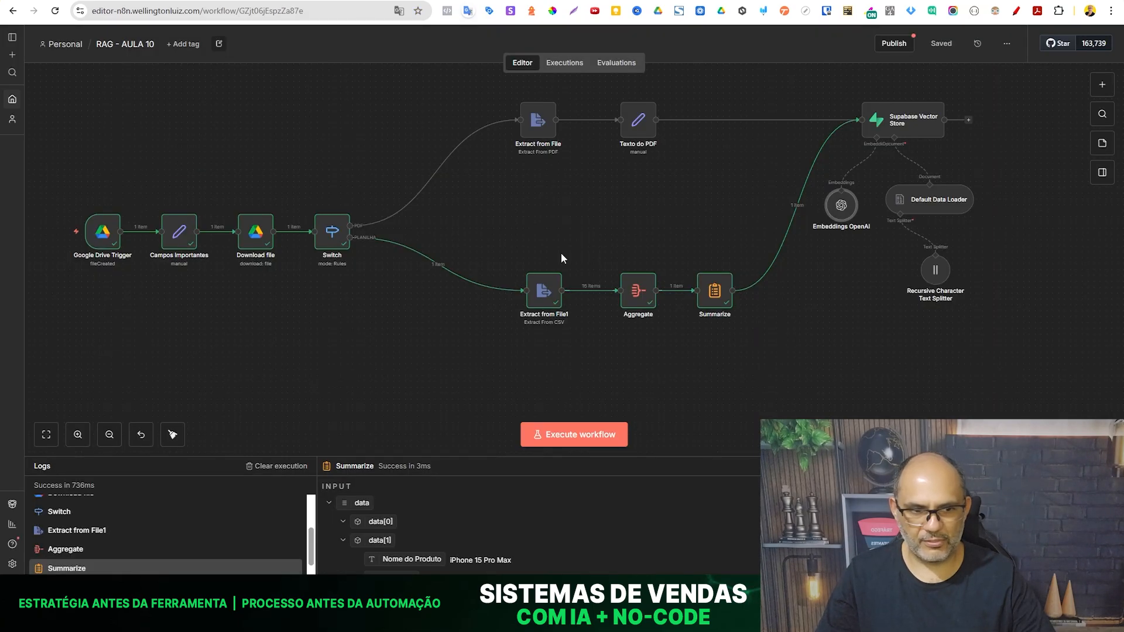
pyautogui.click(582, 436)
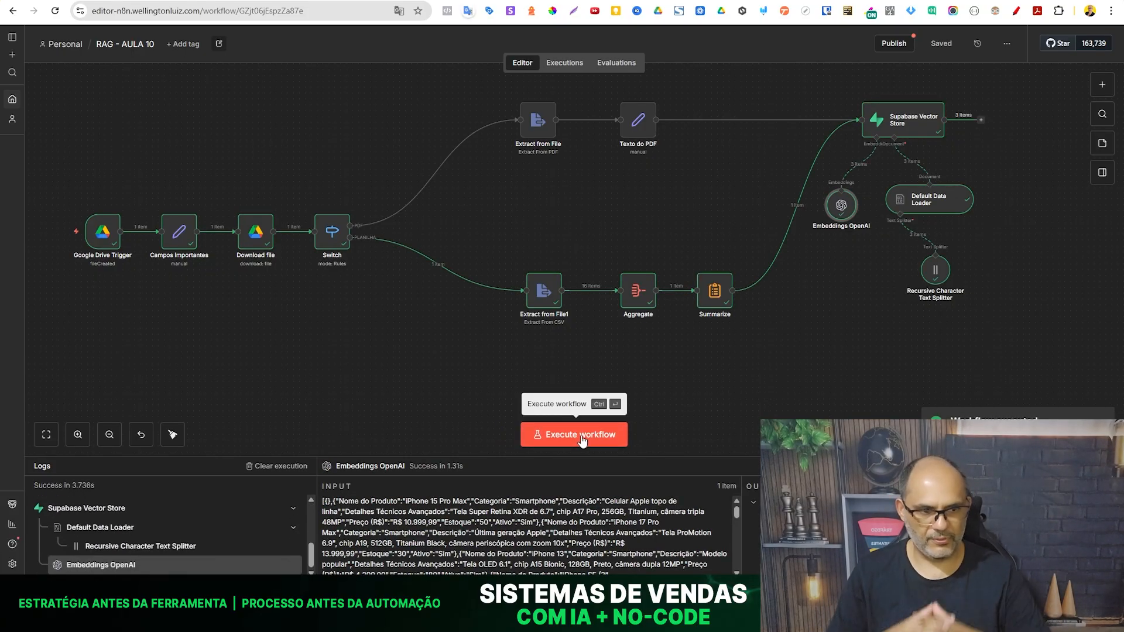
pyautogui.click(120, 1)
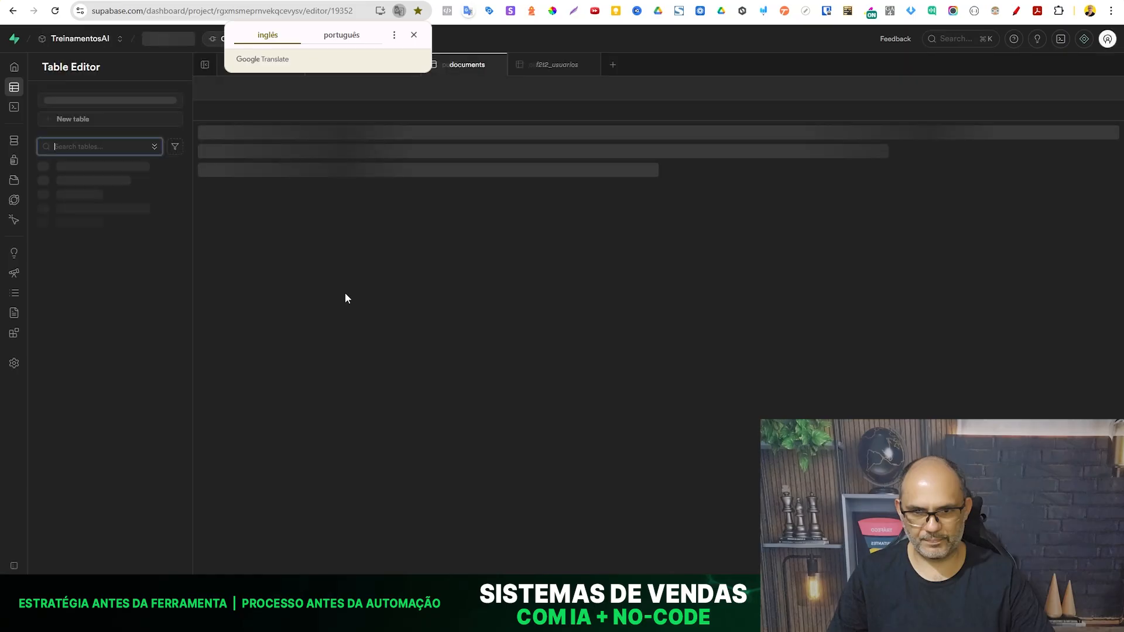
pyautogui.click(274, 319)
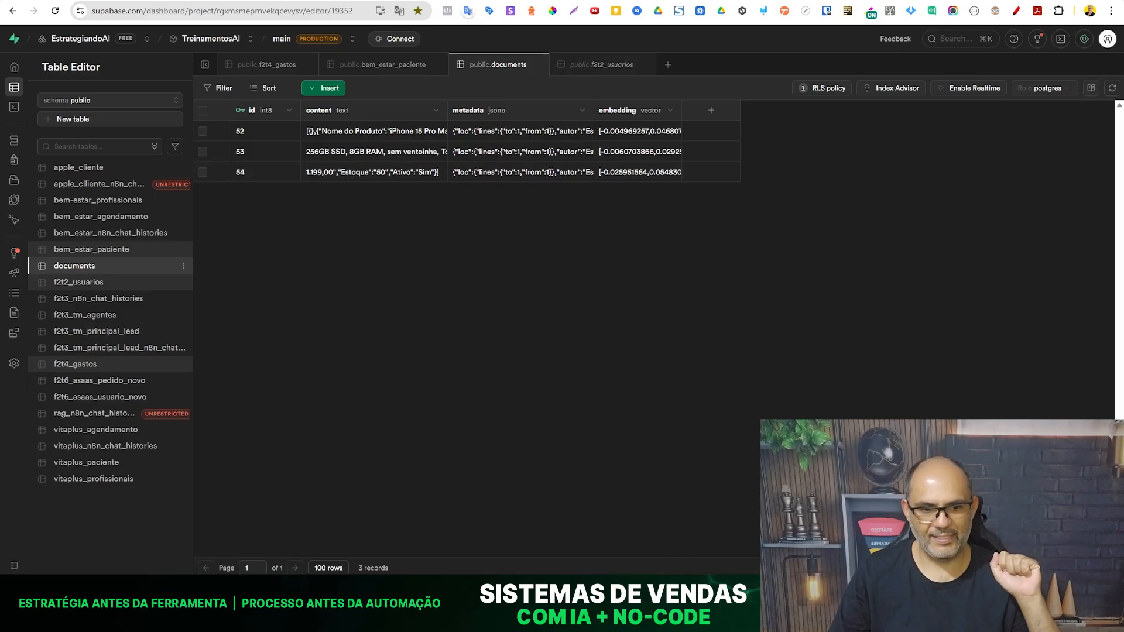
# - Open the Apple - Catálogo Completo de Produtos spreadsheet from Google Drive and compare its products with the Supabase rows and n8n run
pyautogui.hotkey('alt', 'Tab')
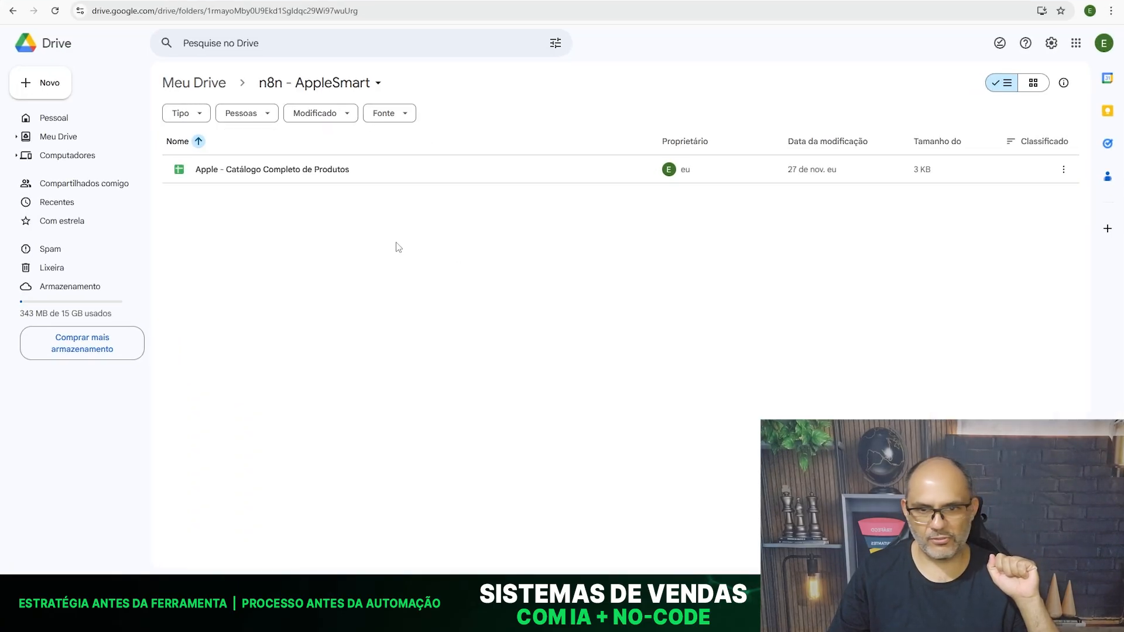
pyautogui.click(303, 171)
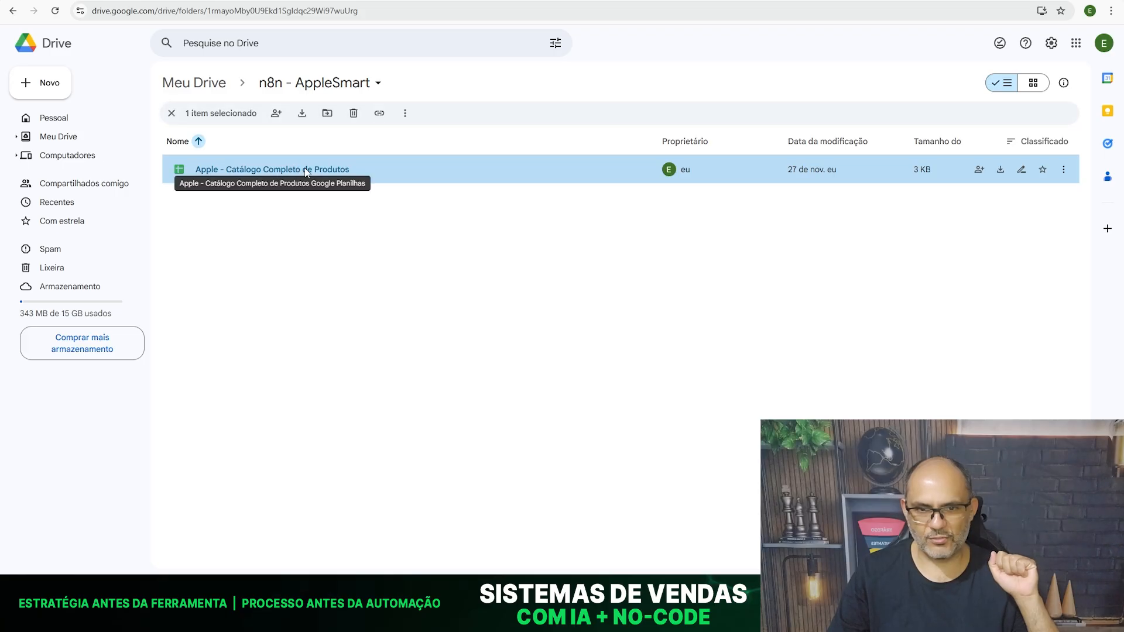
pyautogui.doubleClick(304, 170)
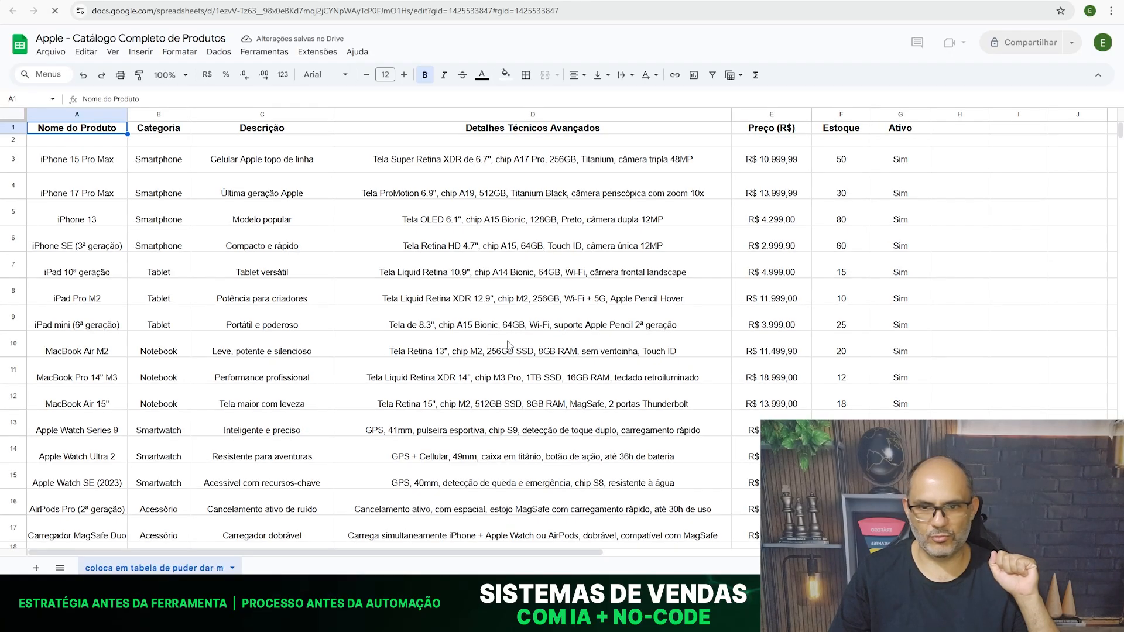
pyautogui.scroll(-3, 508, 346)
pyautogui.scroll(3, 350, 436)
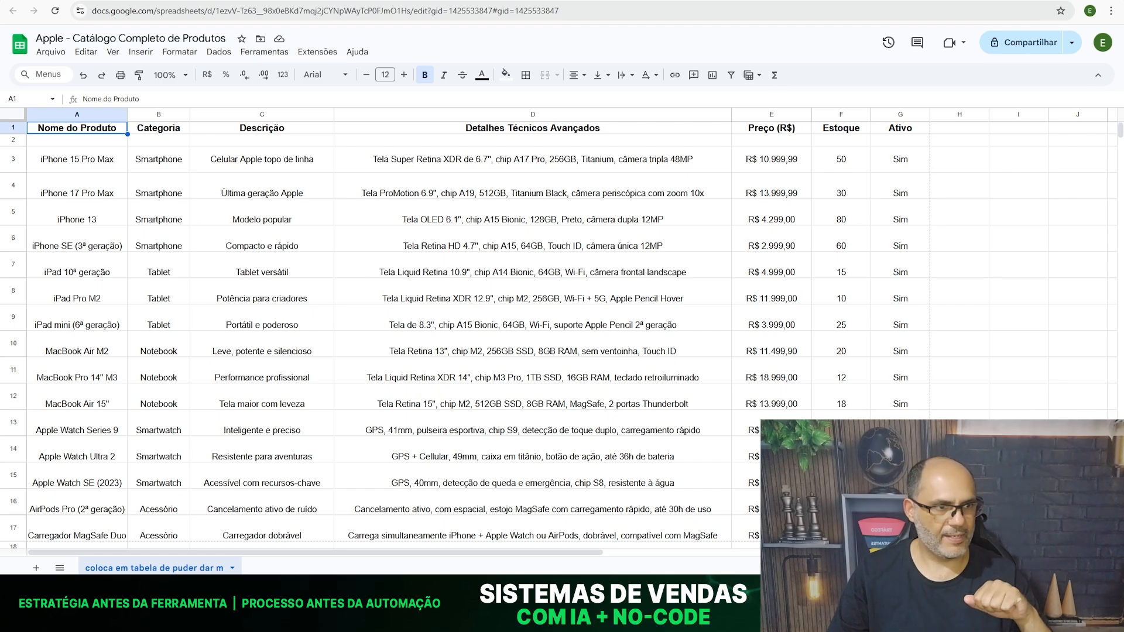
pyautogui.hotkey('alt', 'Tab')
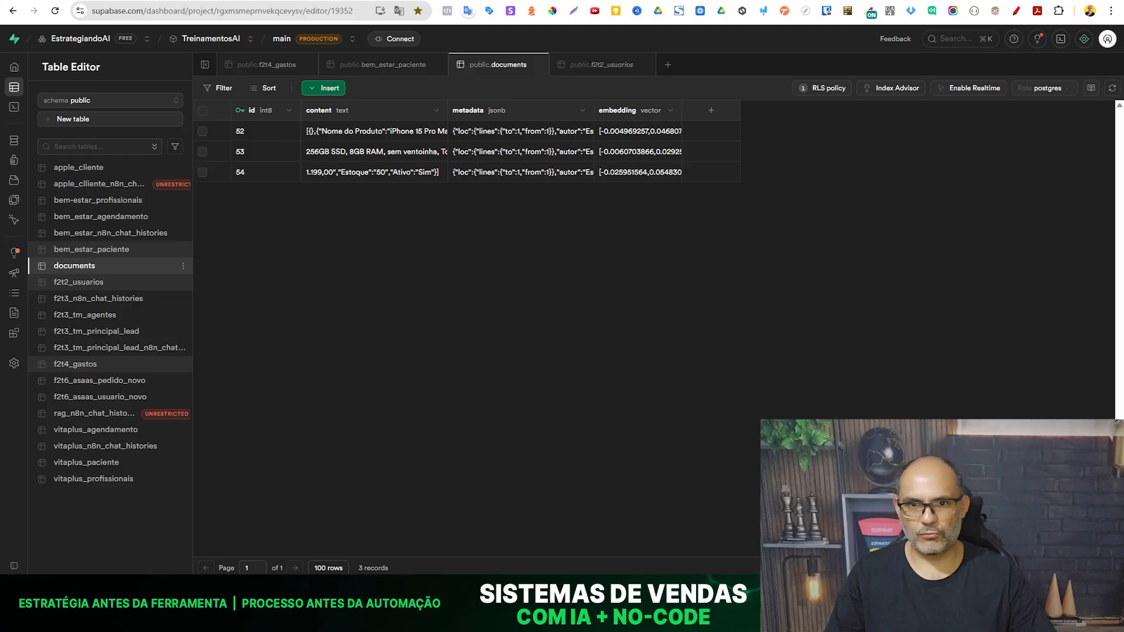
pyautogui.hotkey('alt', 'Tab')
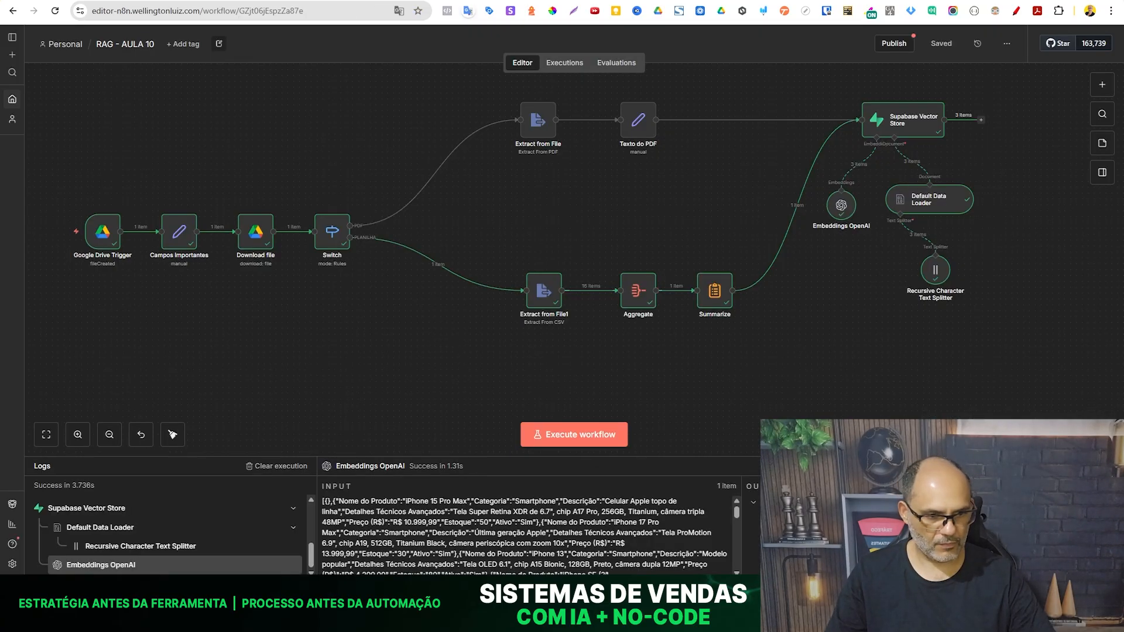
pyautogui.hotkey('alt', 'Tab')
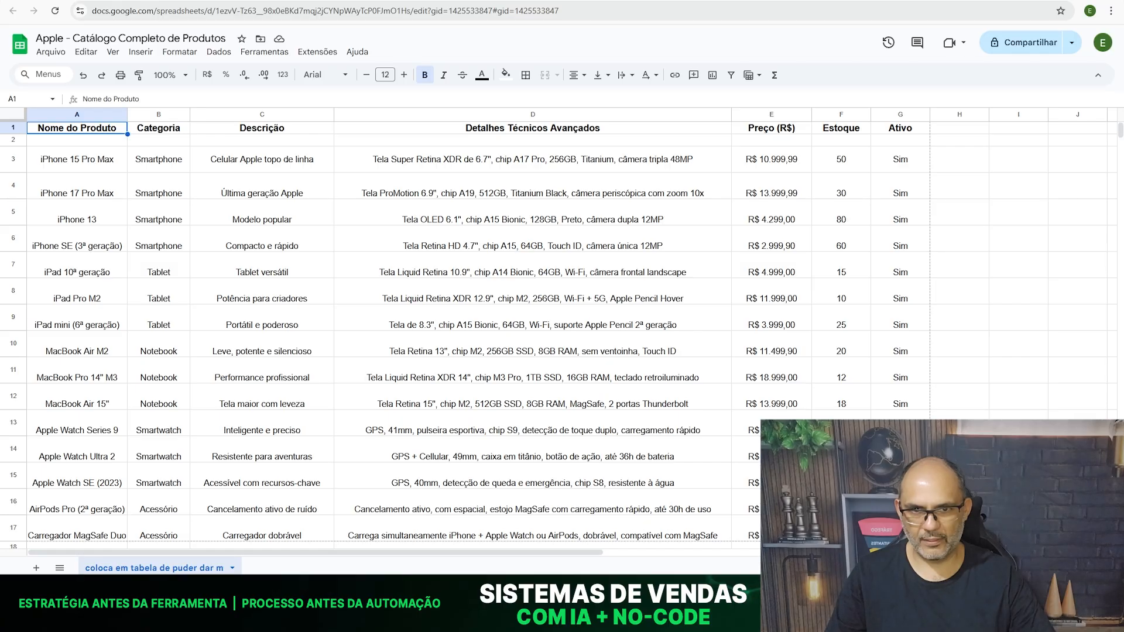
# - Move the Apple - Catálogo Completo de Produtos spreadsheet in Google Drive to the trash and execute the workflow in n8n
pyautogui.hotkey('alt', 'Tab')
pyautogui.click(320, 359)
pyautogui.click(280, 169)
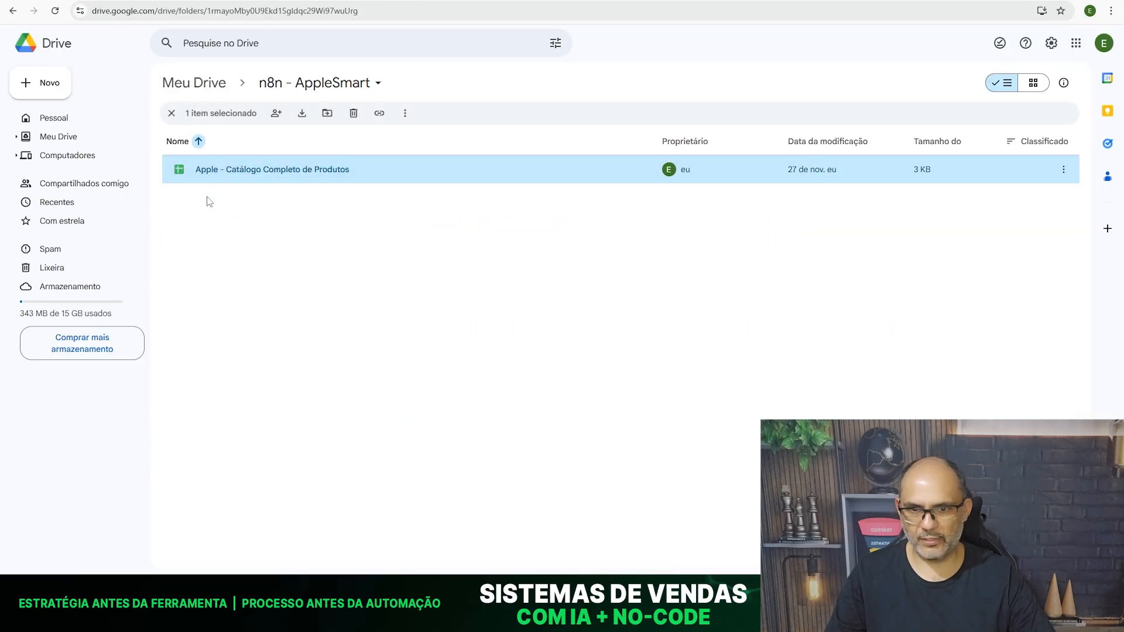
pyautogui.press('Delete')
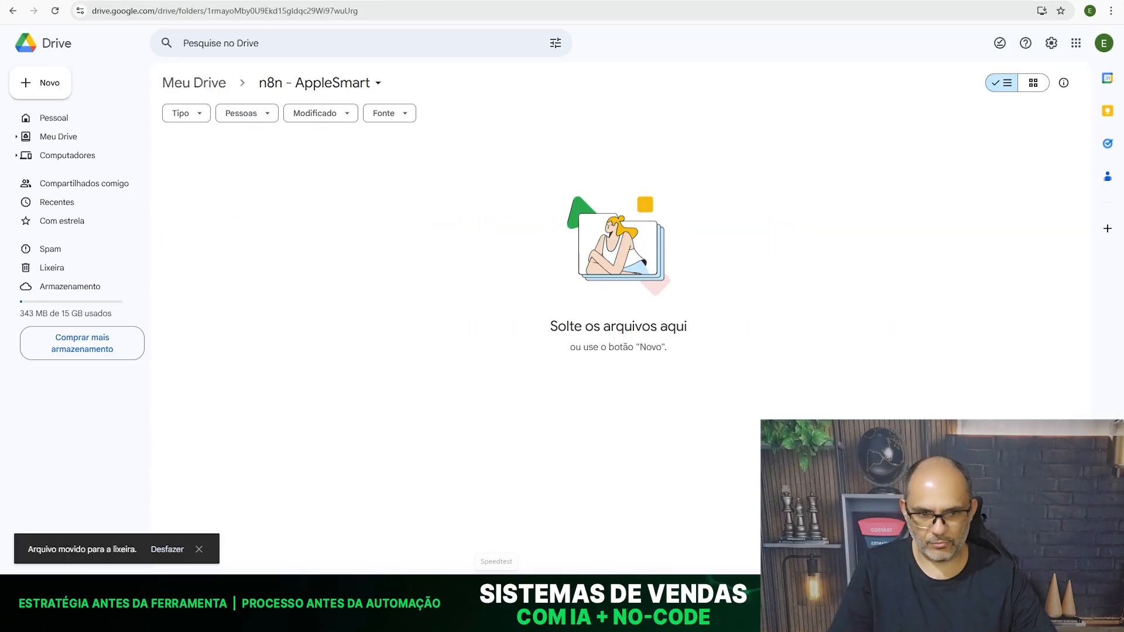
pyautogui.hotkey('alt', 'Tab')
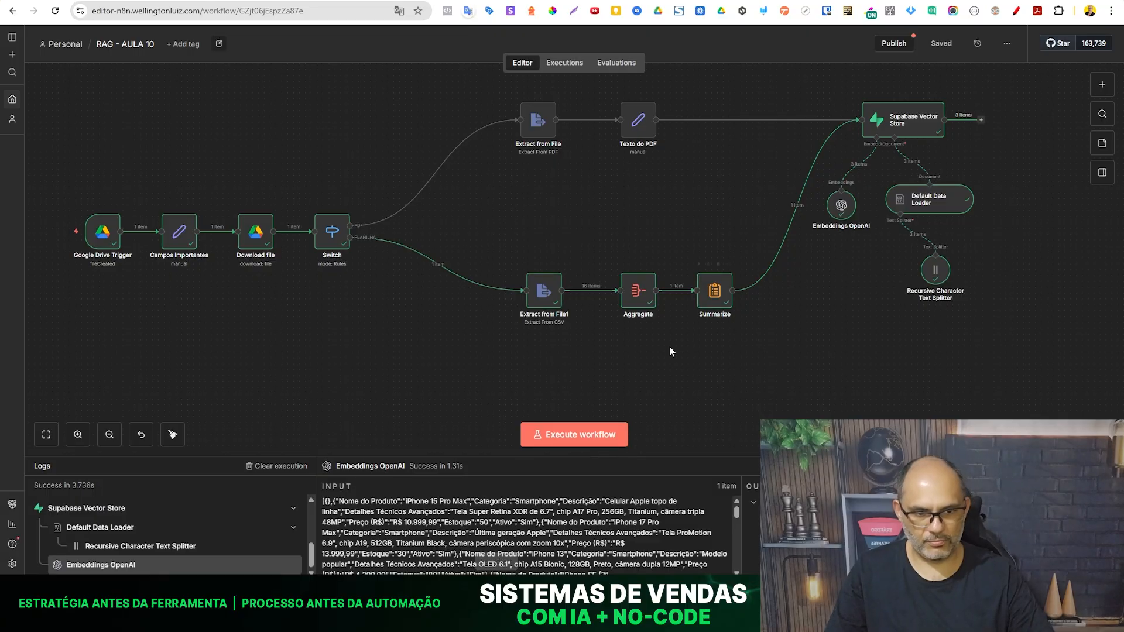
pyautogui.click(568, 435)
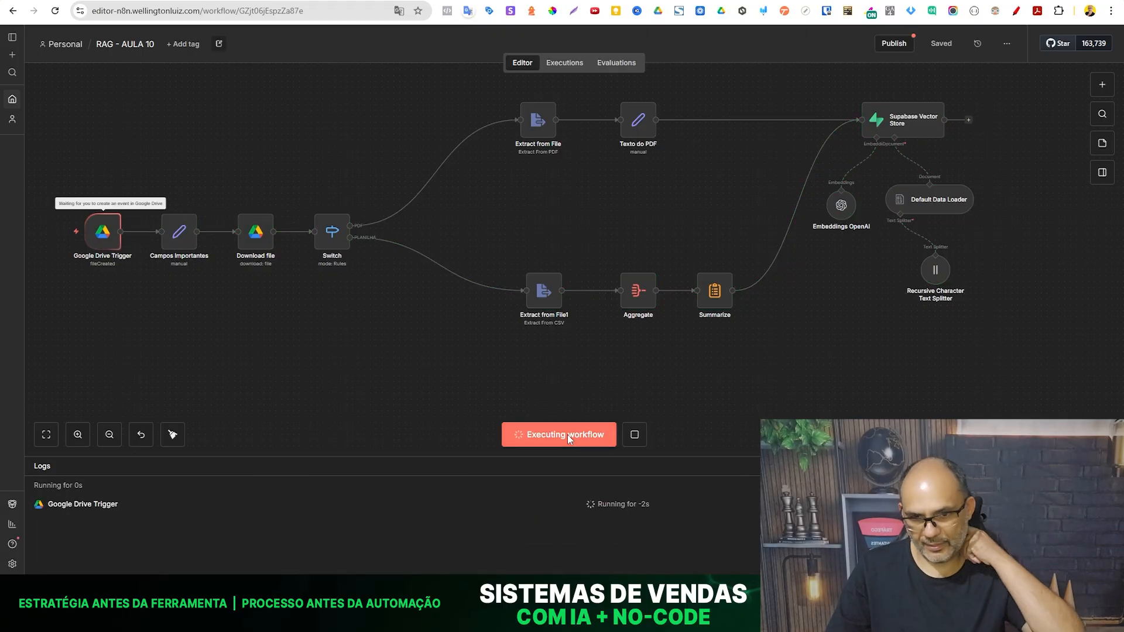
# - Return to Google Drive and undo the spreadsheet's move to the trash
pyautogui.hotkey('alt', 'Tab')
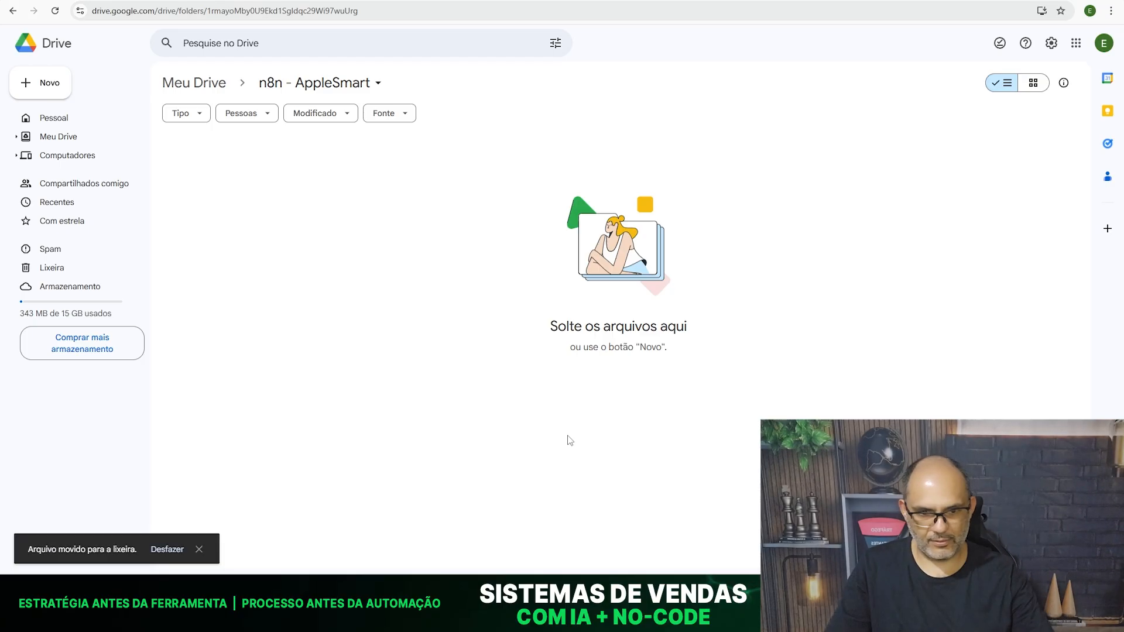
pyautogui.rightClick(356, 351)
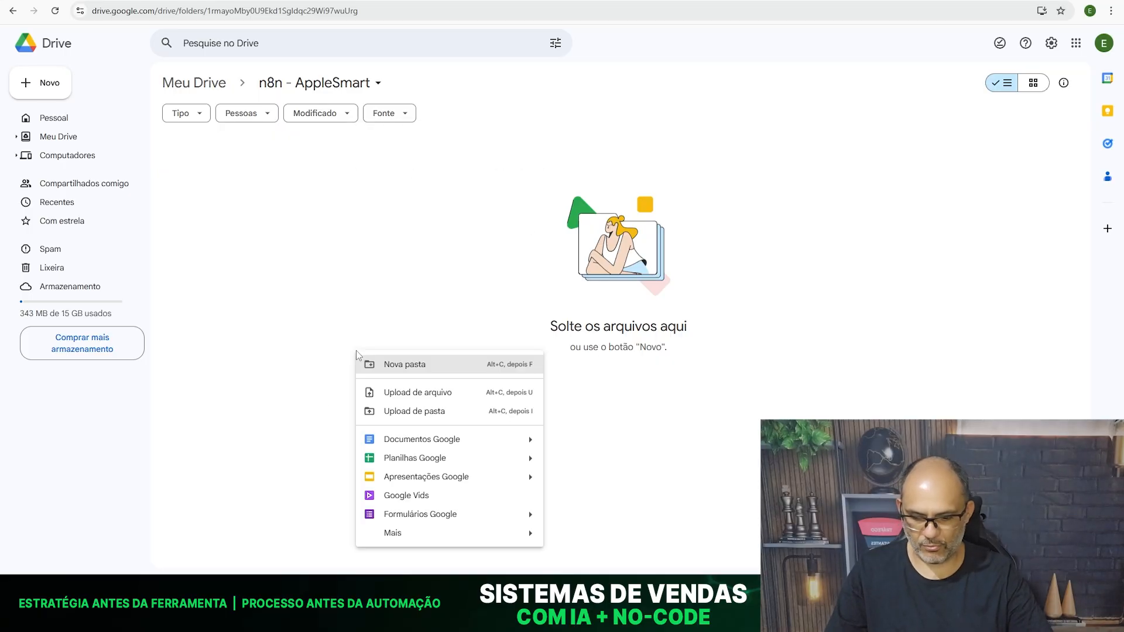
pyautogui.hotkey('ctrl', 'z')
pyautogui.press('Escape')
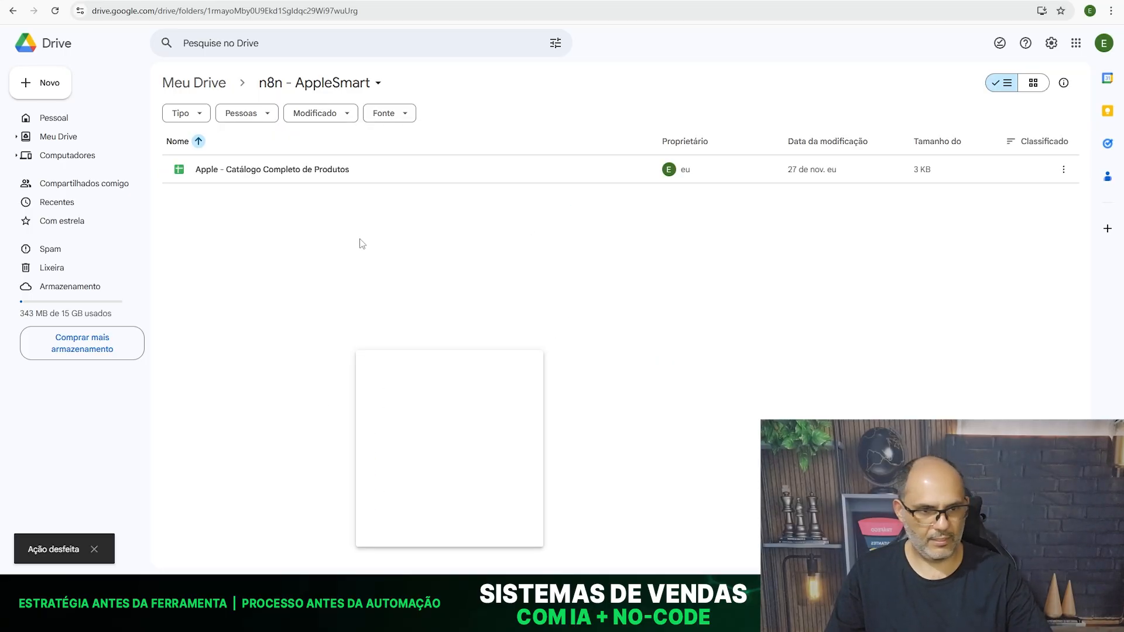
# - Move the Apple - Catálogo Completo de Produtos spreadsheet to the n8n - AppleSmart - teste folder
pyautogui.rightClick(385, 172)
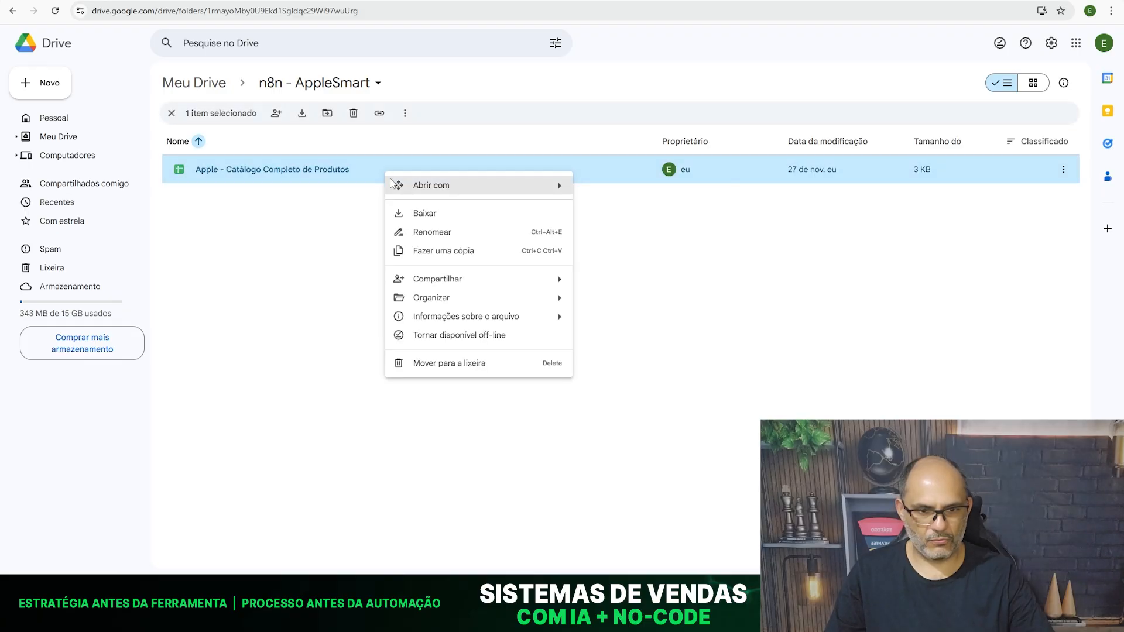
pyautogui.moveTo(503, 305)
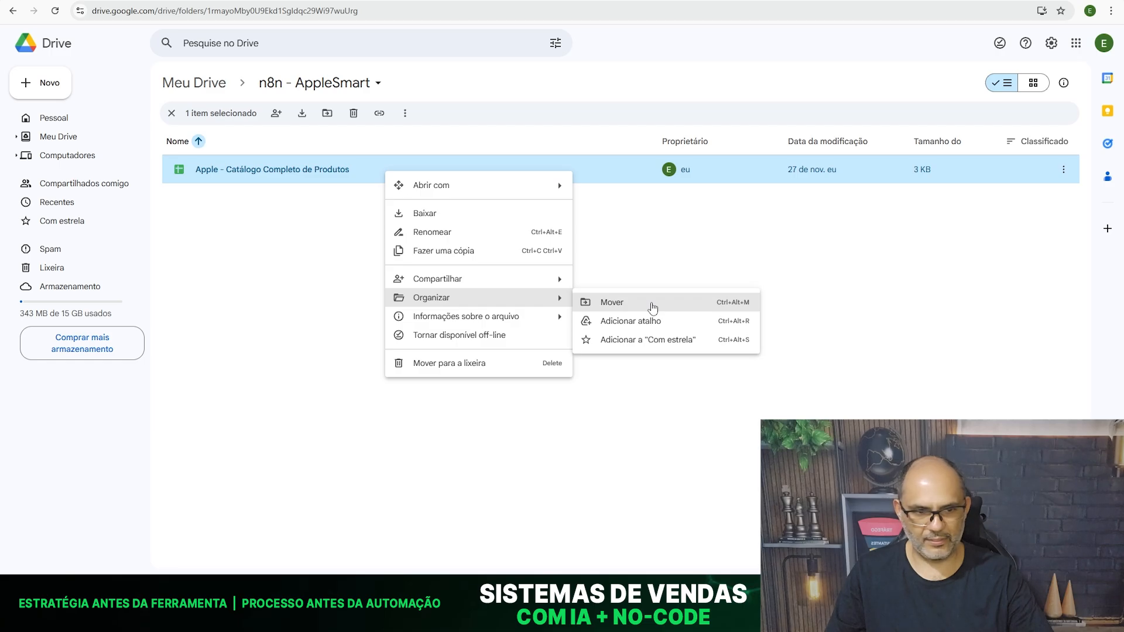
pyautogui.click(653, 308)
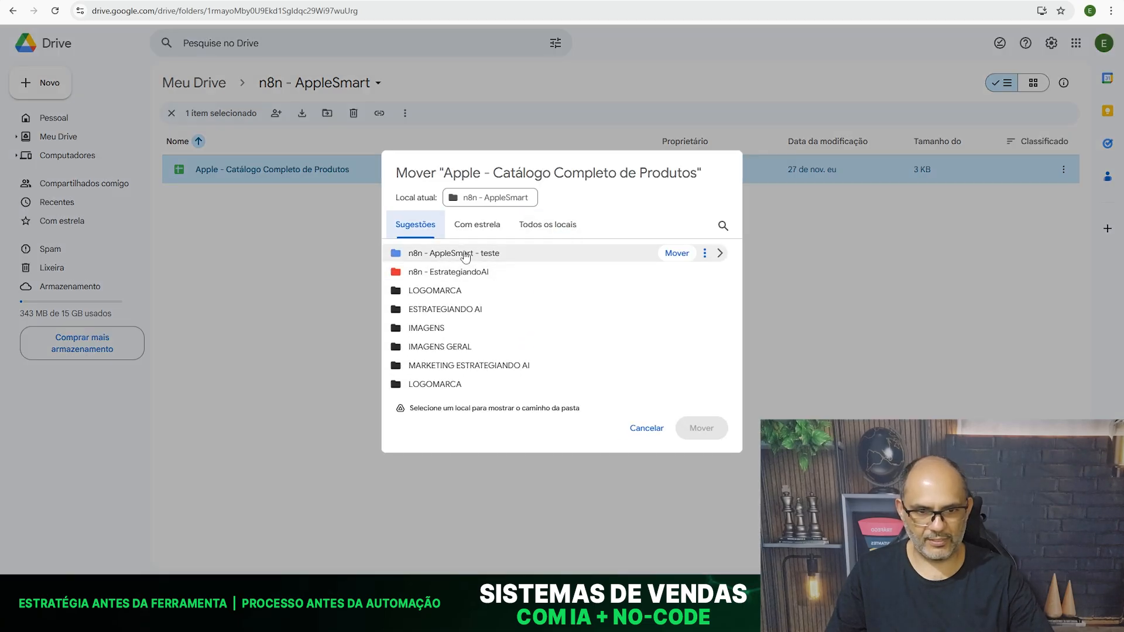
pyautogui.click(486, 258)
pyautogui.click(701, 428)
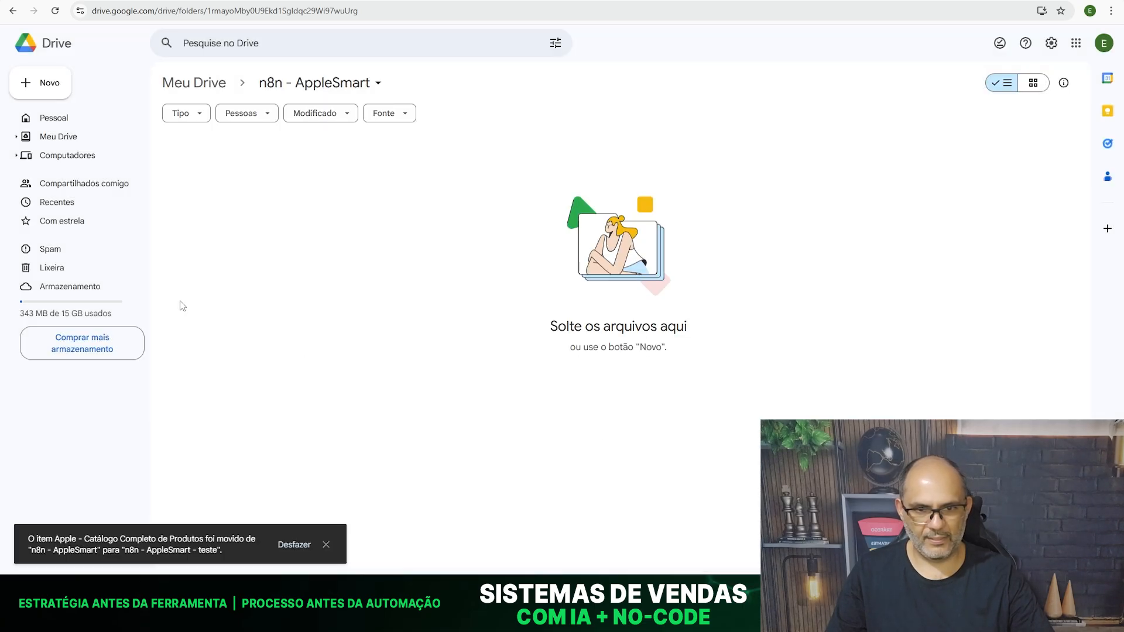
# - Move Catálogo de Serviços Técnicos Apple.pdf from the n8n - AppleSmart - teste folder to n8n - AppleSmart
pyautogui.click(171, 0)
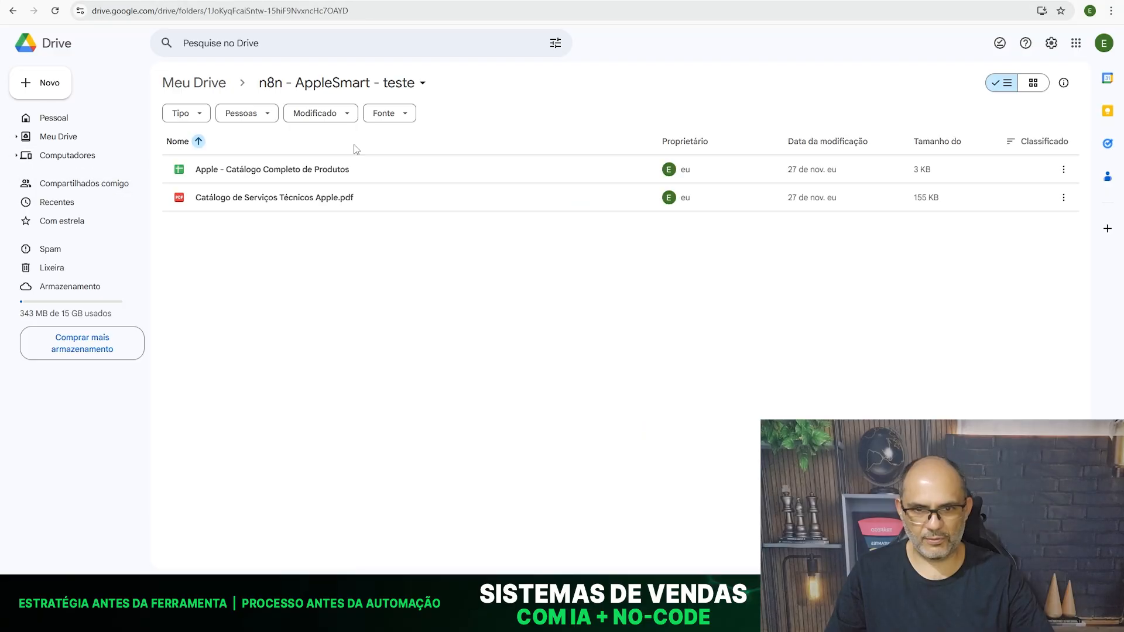
pyautogui.rightClick(365, 196)
pyautogui.moveTo(550, 317)
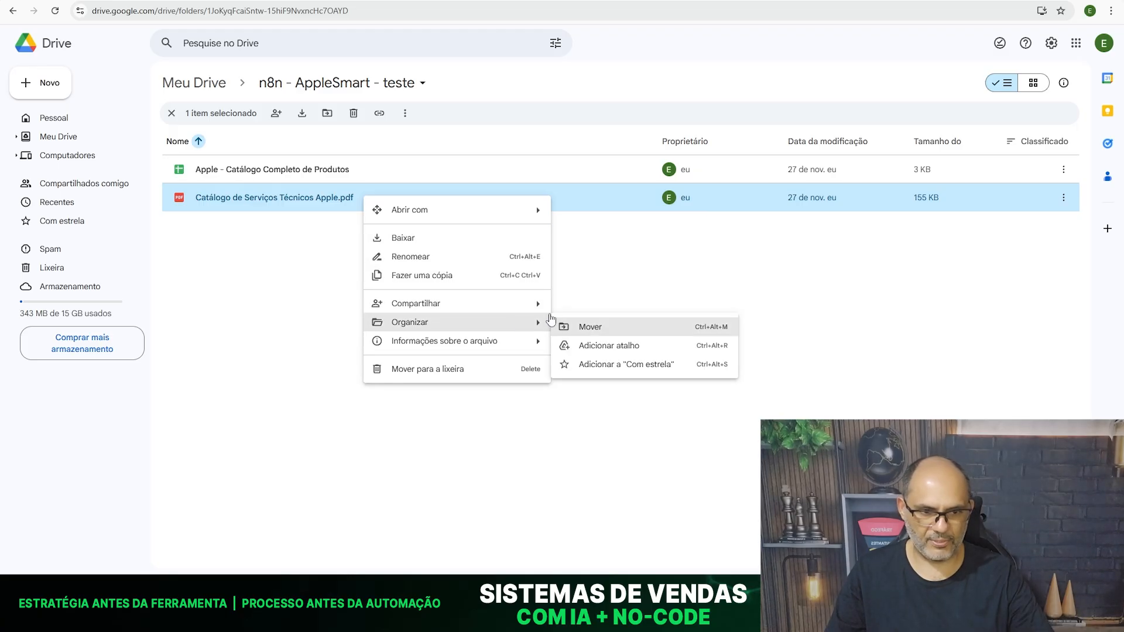
pyautogui.click(603, 325)
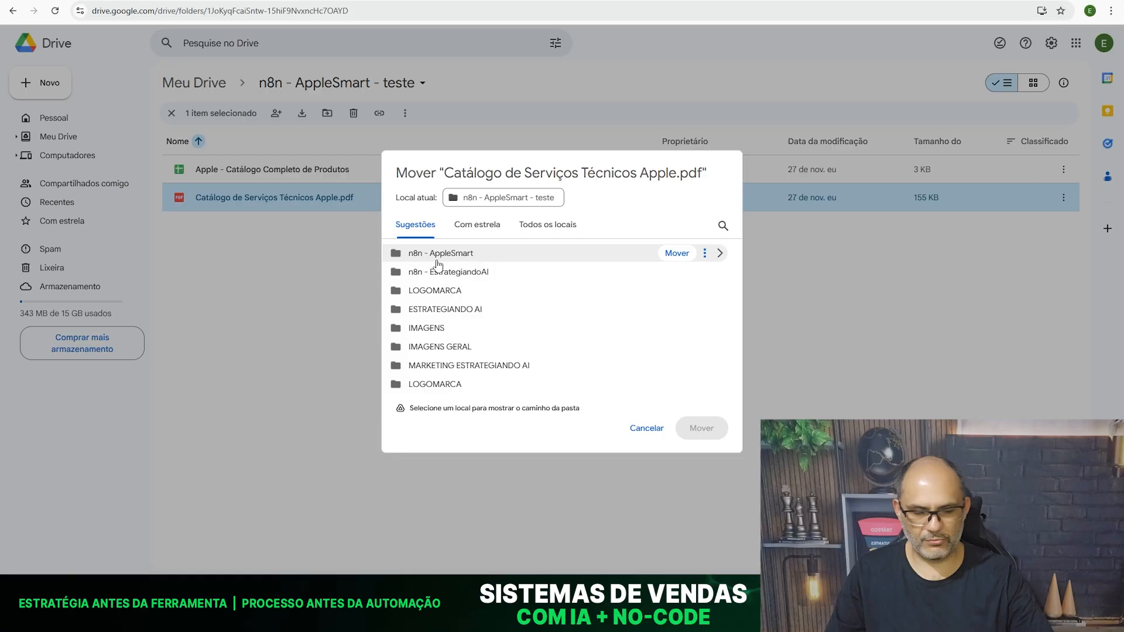
pyautogui.click(514, 261)
pyautogui.click(705, 430)
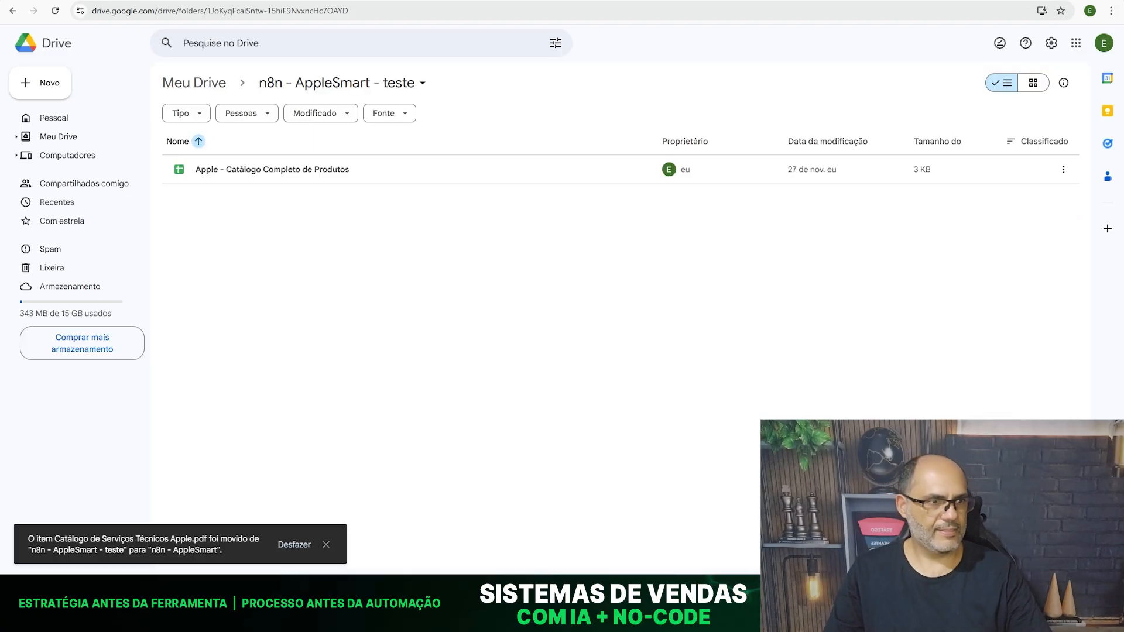
# - Go by way of n8n to Supabase and delete all three rows from the documents table
pyautogui.hotkey('alt', 'Tab')
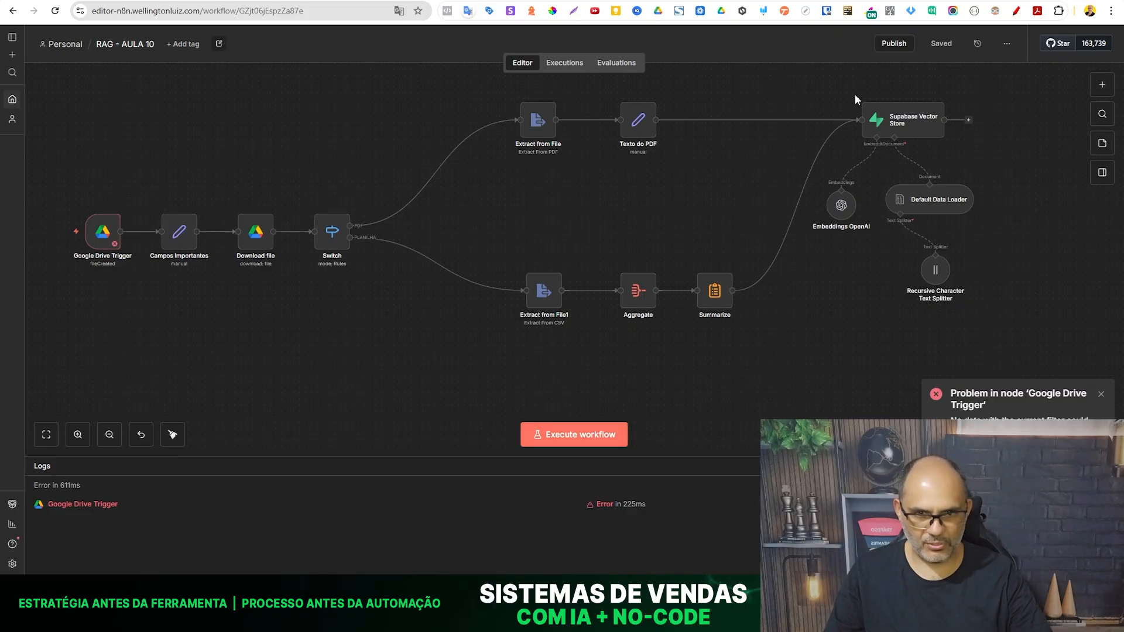
pyautogui.hotkey('alt', 'Tab')
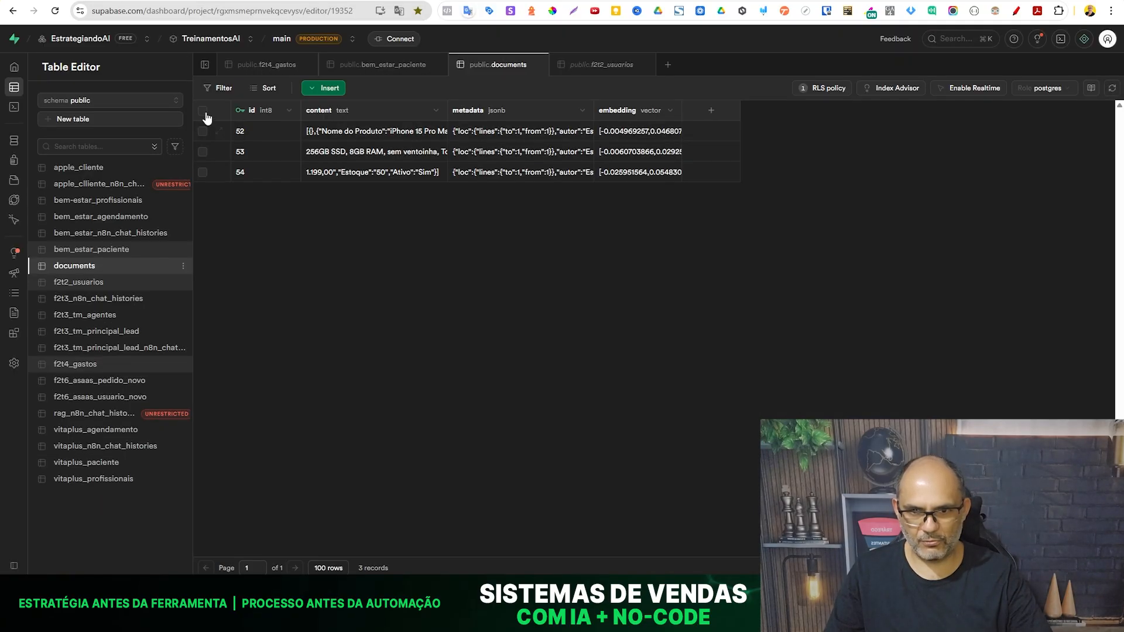
pyautogui.click(202, 111)
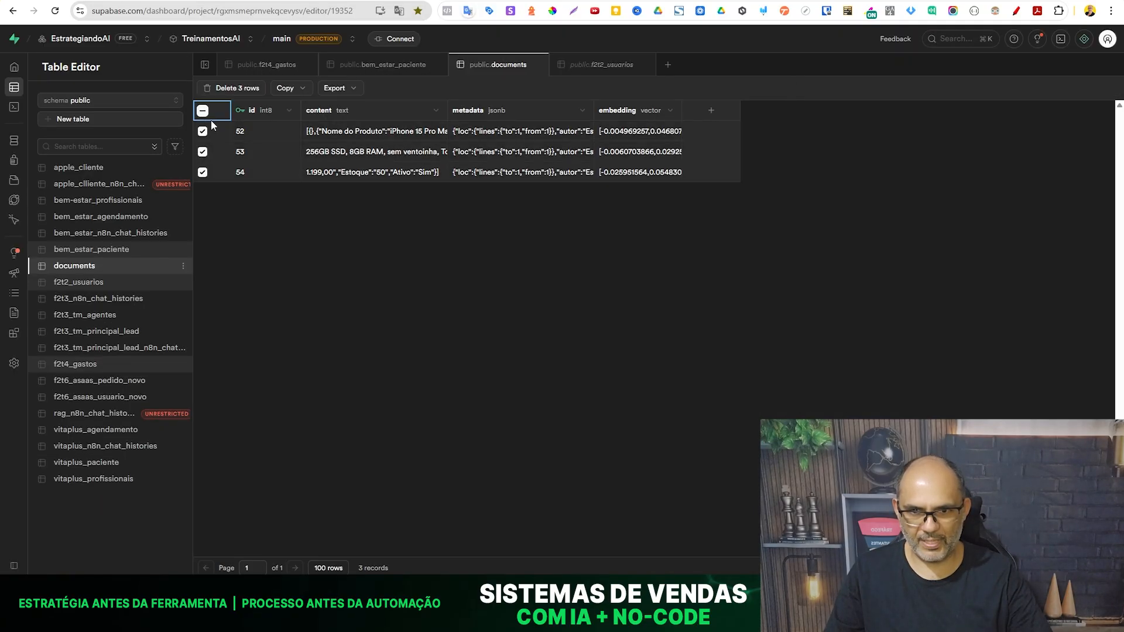
pyautogui.click(237, 89)
pyautogui.click(631, 341)
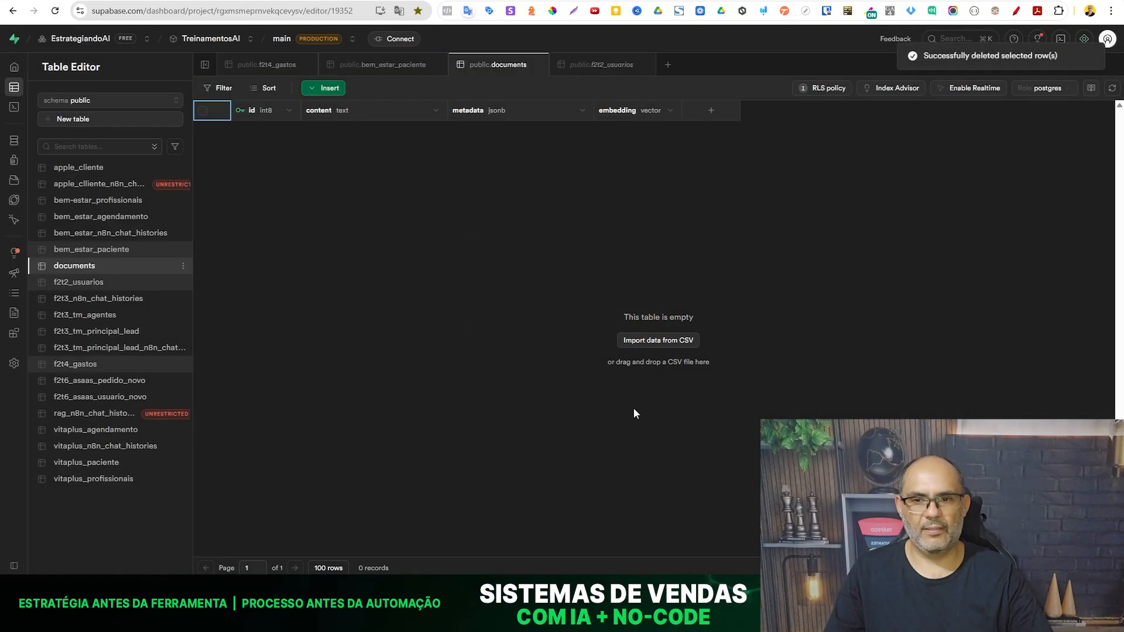
# - Execute the workflow in n8n with the PDF catalog and return to Supabase's documents table
pyautogui.hotkey('alt', 'Tab')
pyautogui.click(595, 444)
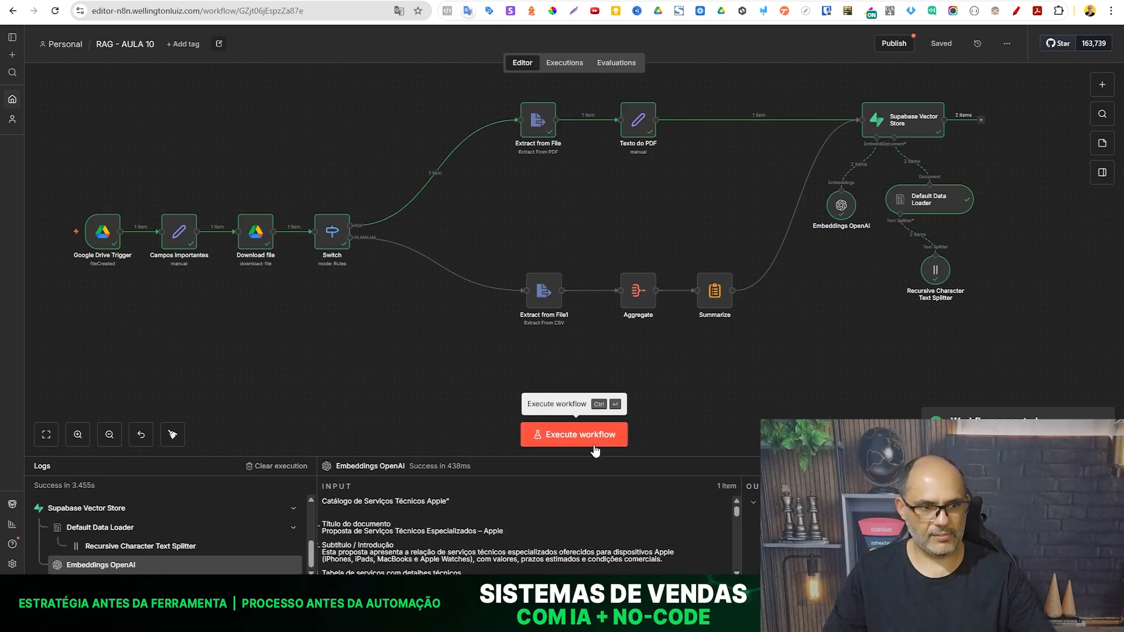
pyautogui.hotkey('alt', 'Tab')
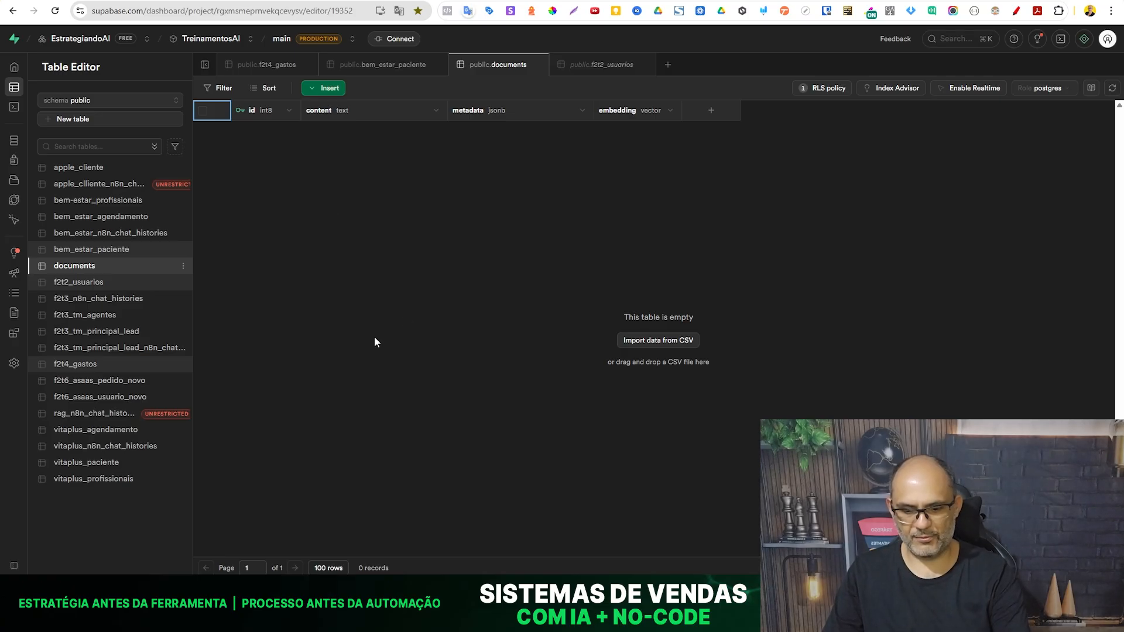
# - Refresh Supabase's documents table, and in Google Drive move the Apple - Catálogo Completo de Produtos spreadsheet to the n8n - AppleSmart folder
pyautogui.press('F5')
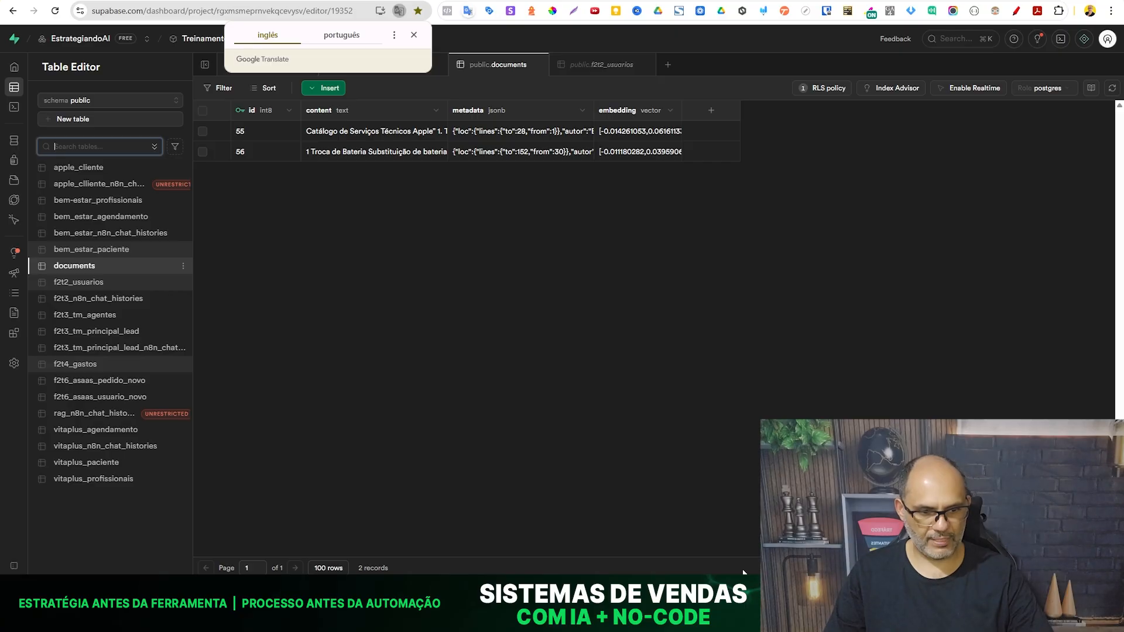
pyautogui.moveTo(732, 591)
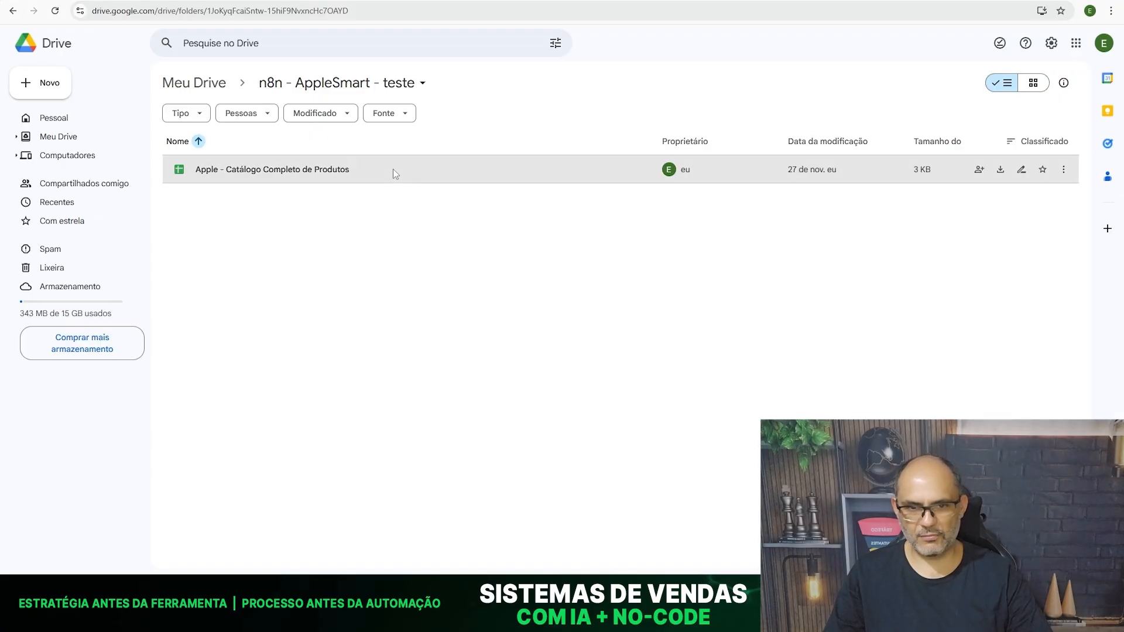
pyautogui.rightClick(394, 170)
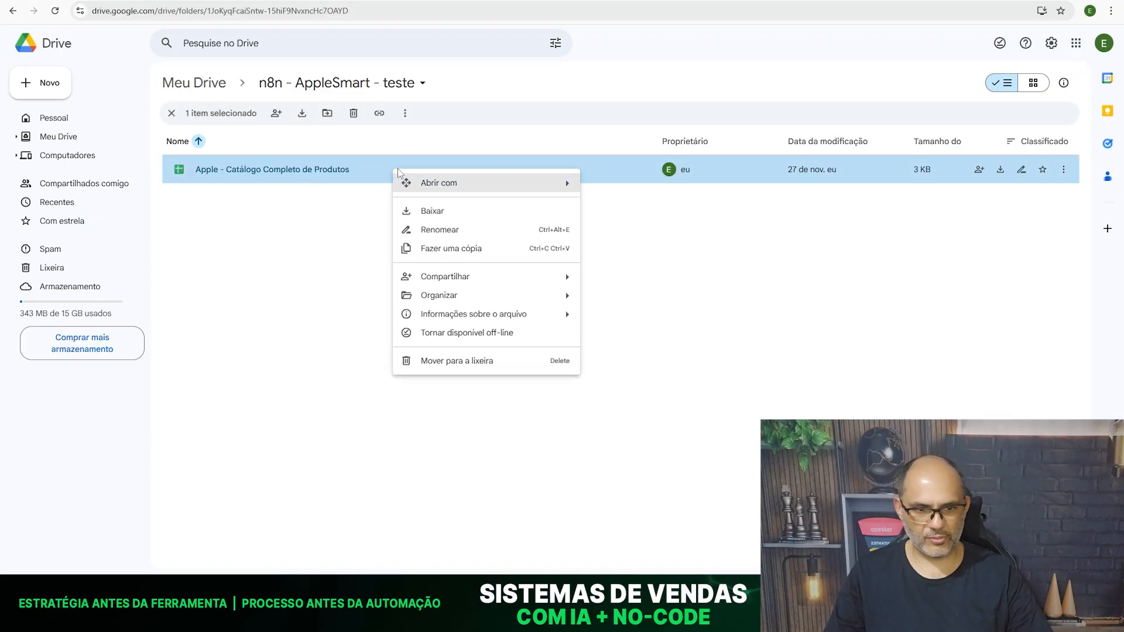
pyautogui.moveTo(559, 295)
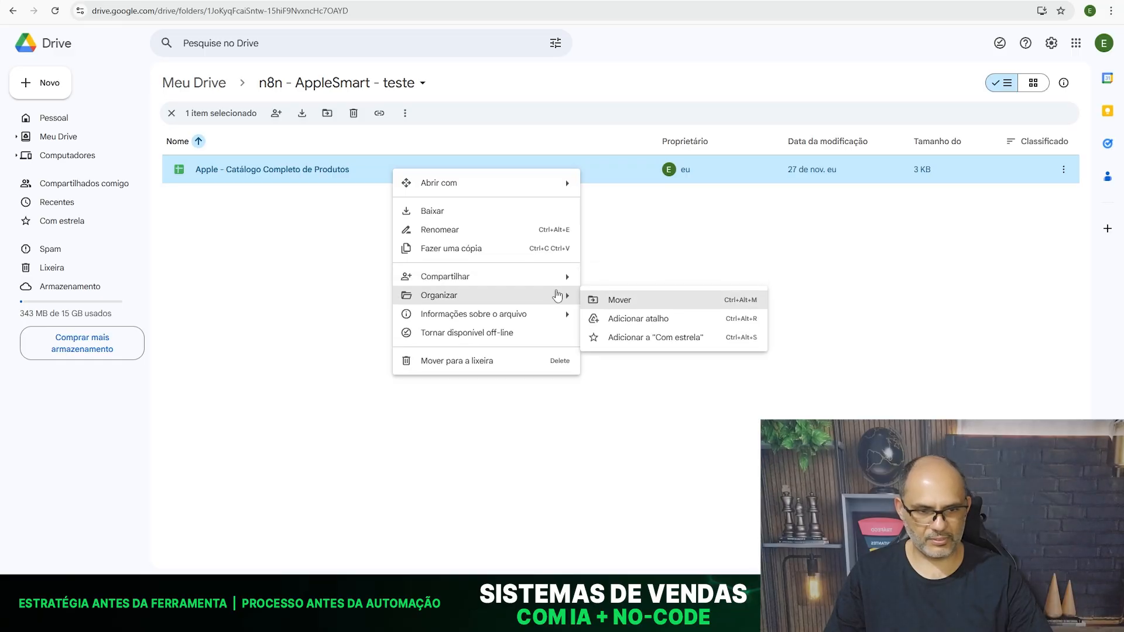
pyautogui.click(622, 300)
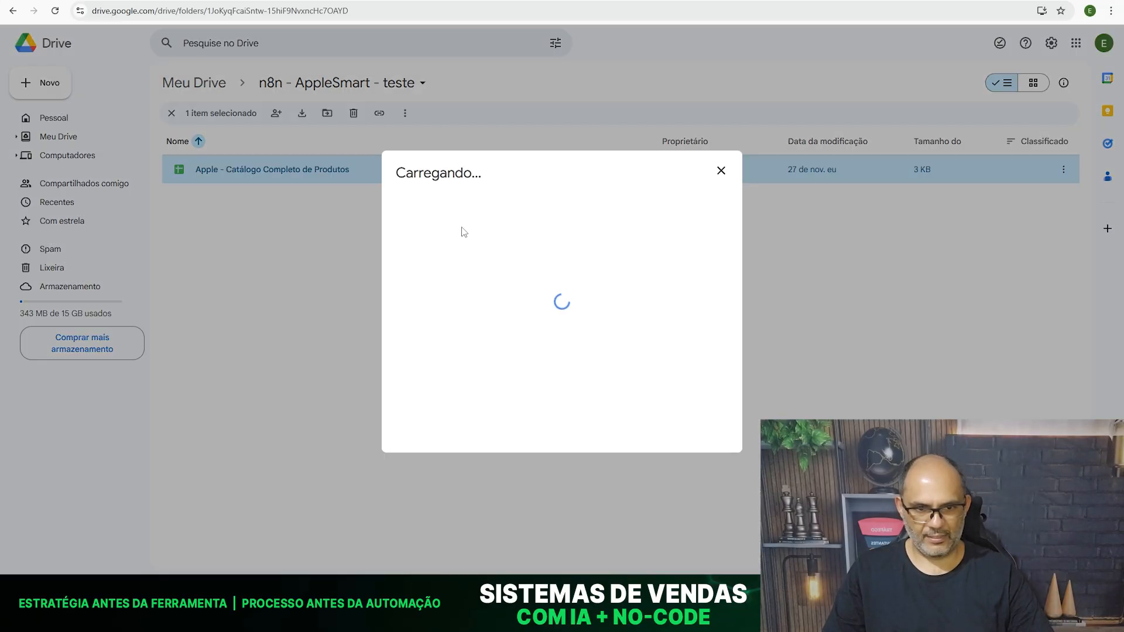
pyautogui.click(457, 255)
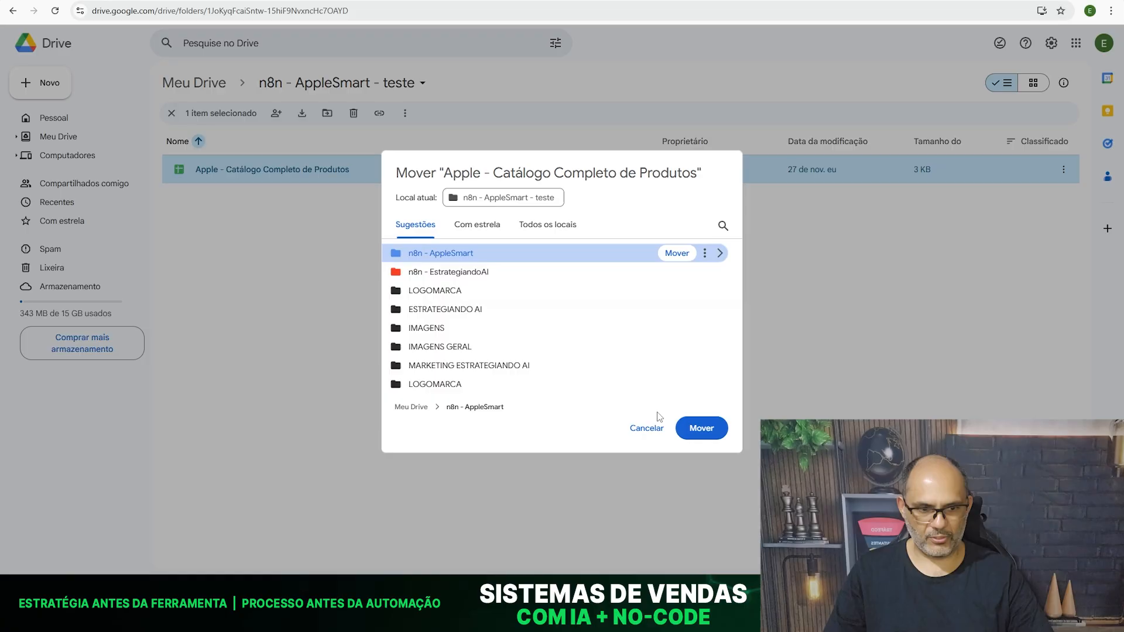
pyautogui.click(707, 429)
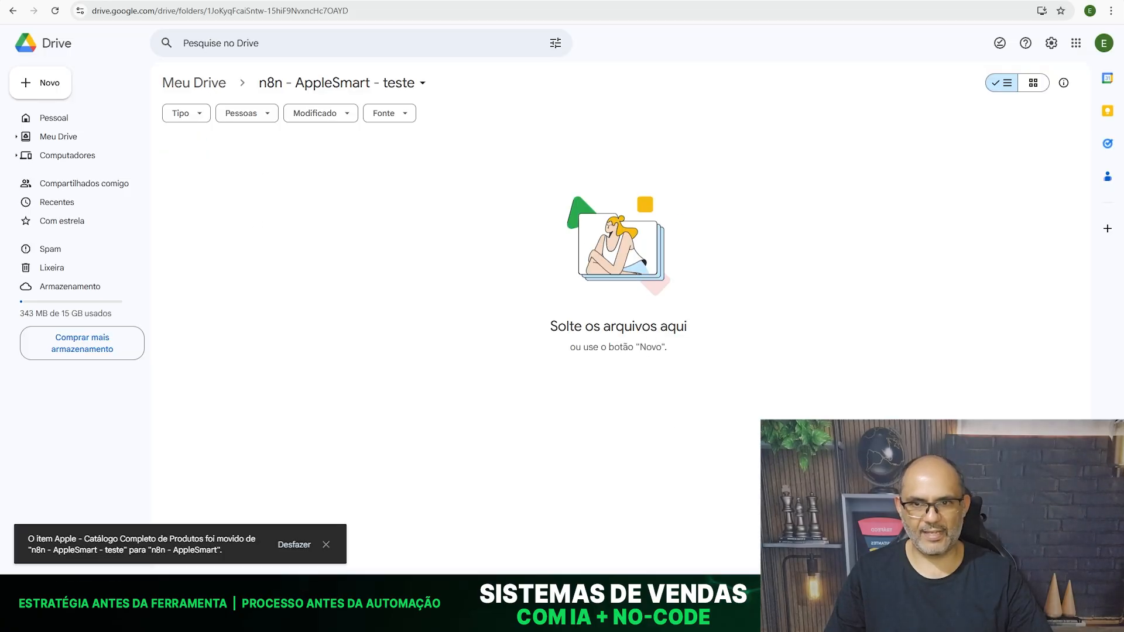
# - Execute the RAG - AULA 10 workflow in n8n with the spreadsheet catalog and refresh the documents table in Supabase
pyautogui.click(198, 550)
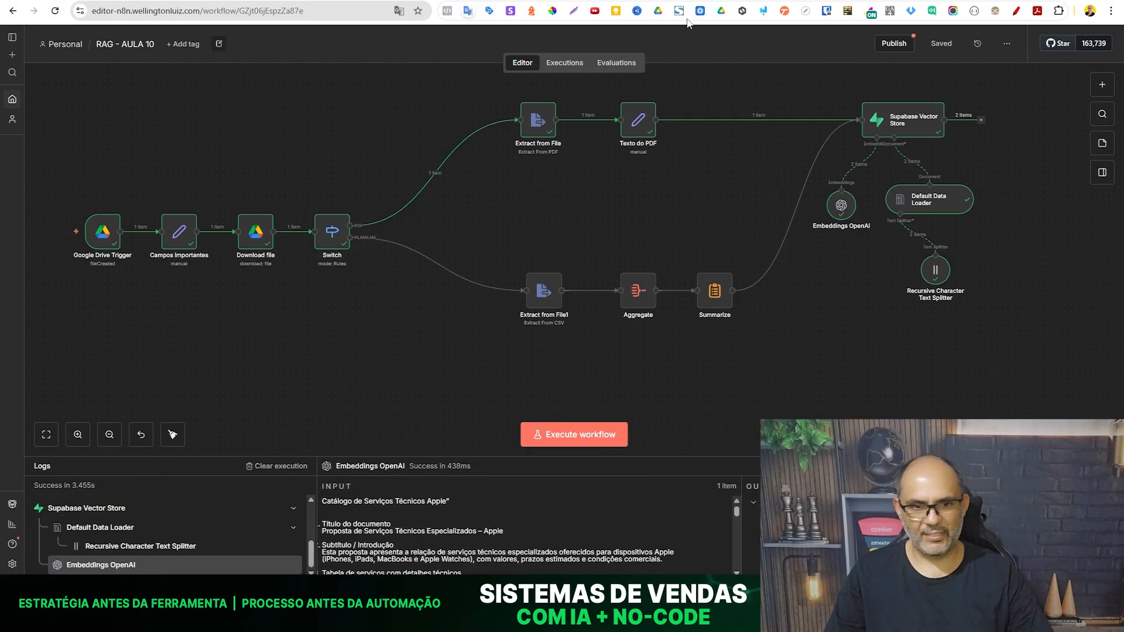
pyautogui.click(583, 445)
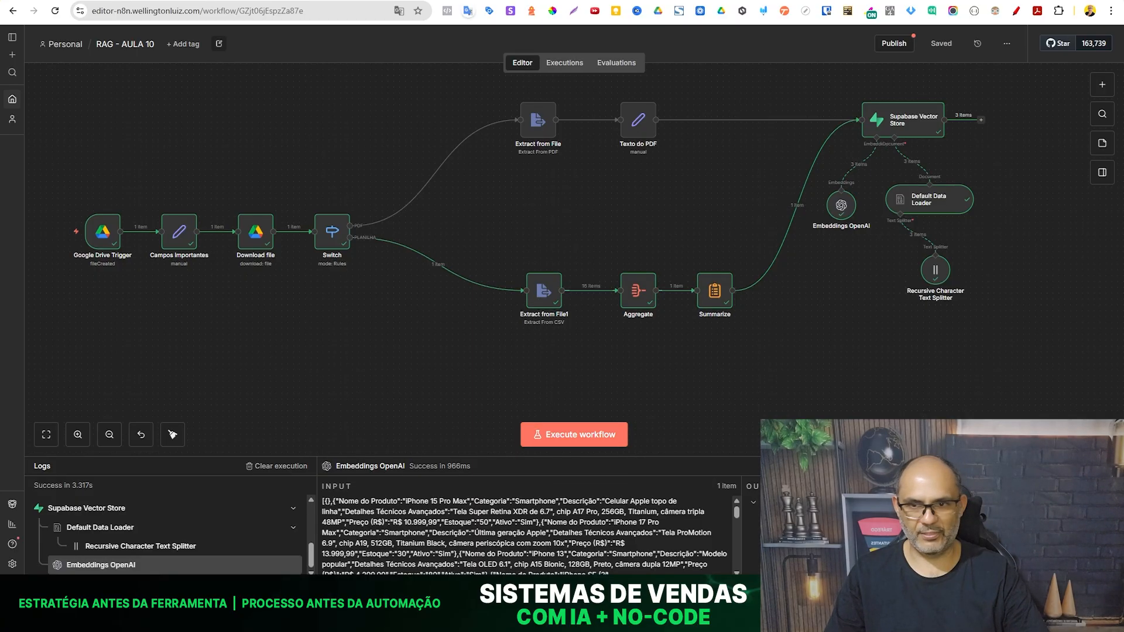
pyautogui.hotkey('ctrl', 'Tab')
pyautogui.click(336, 332)
pyautogui.press('F5')
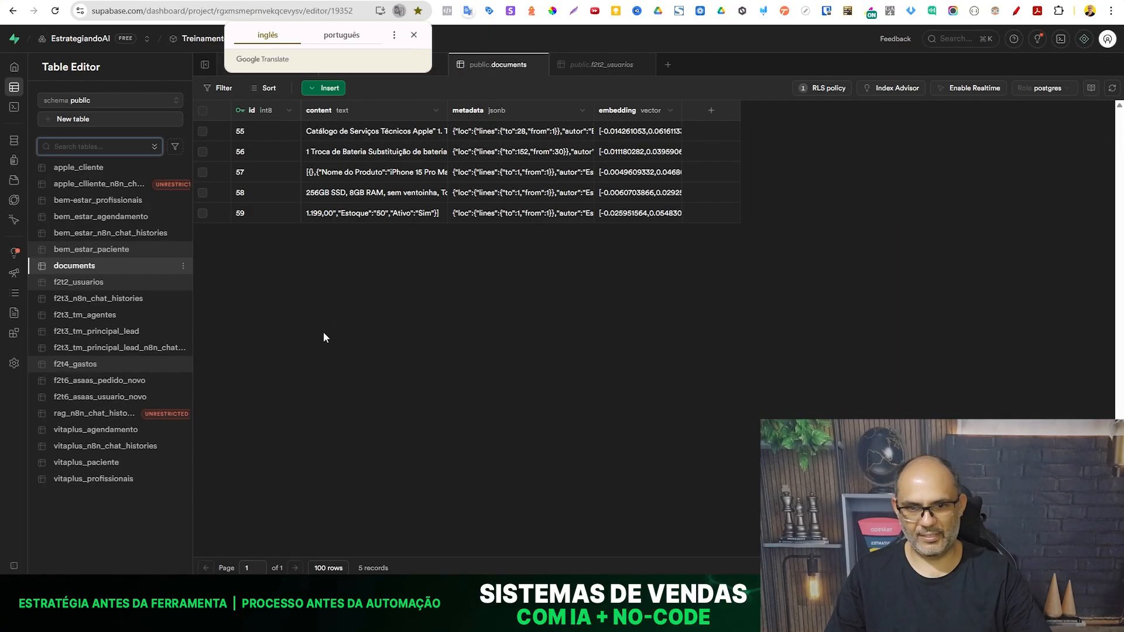